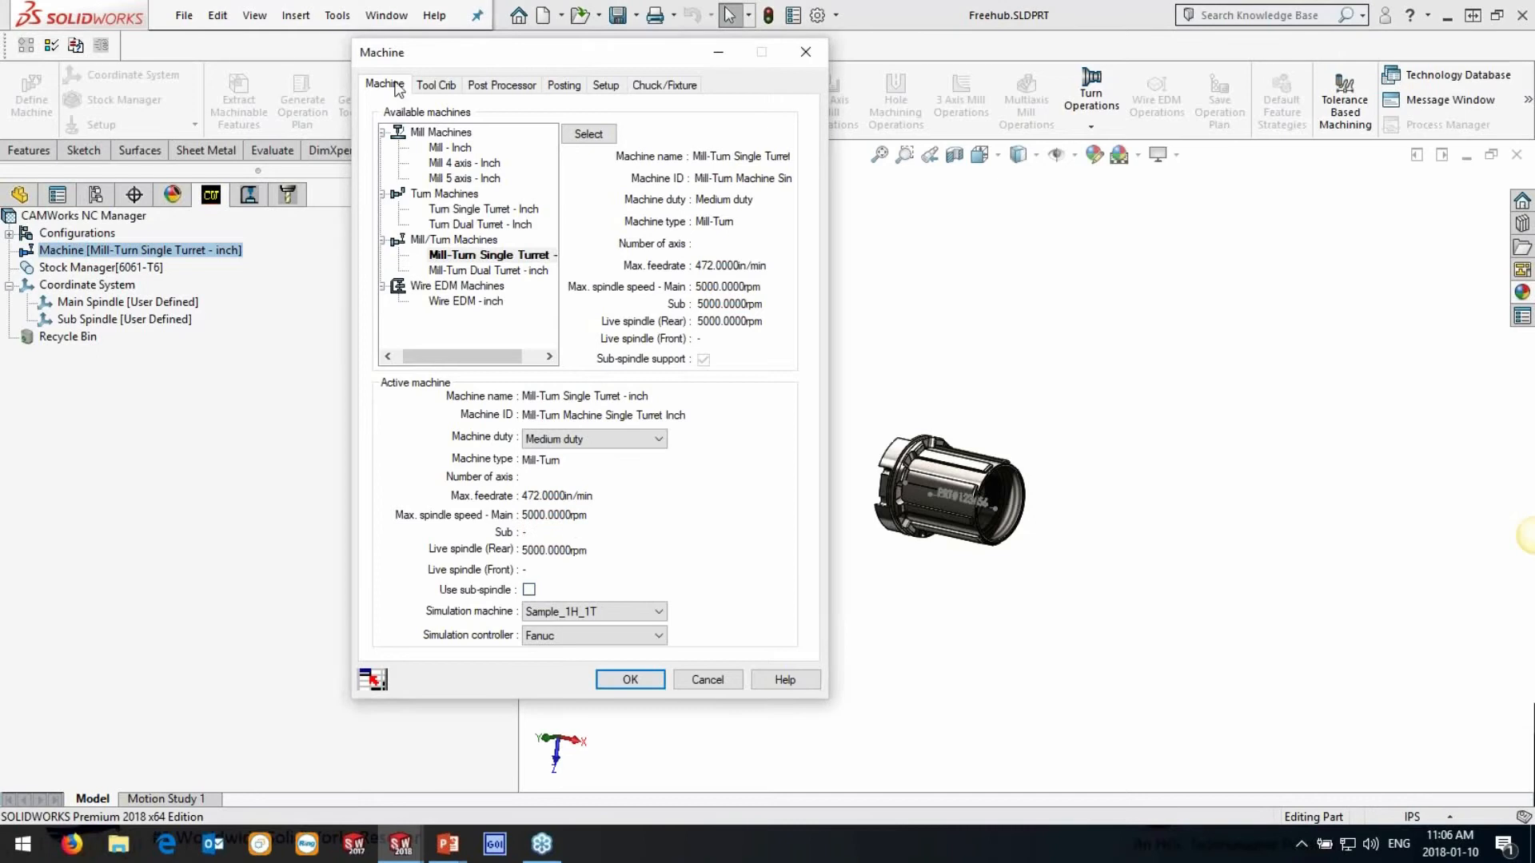
# Accept the Mill-Turn Single Turret - inch machine definition without the sub-spindle and examine the stock around the freehub
pyautogui.click(627, 679)
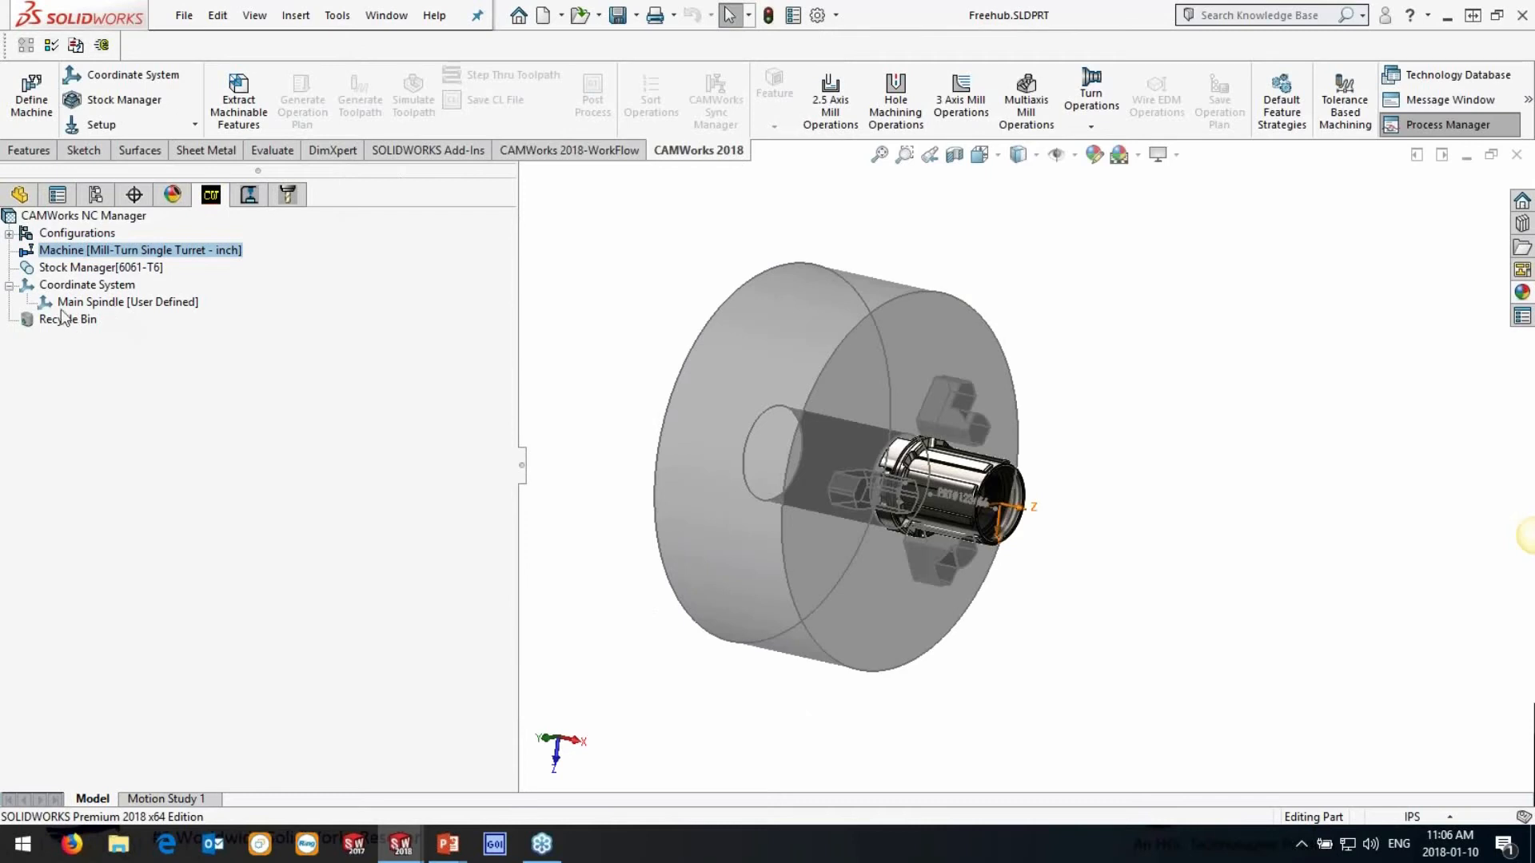
pyautogui.scroll(5, 1191, 447)
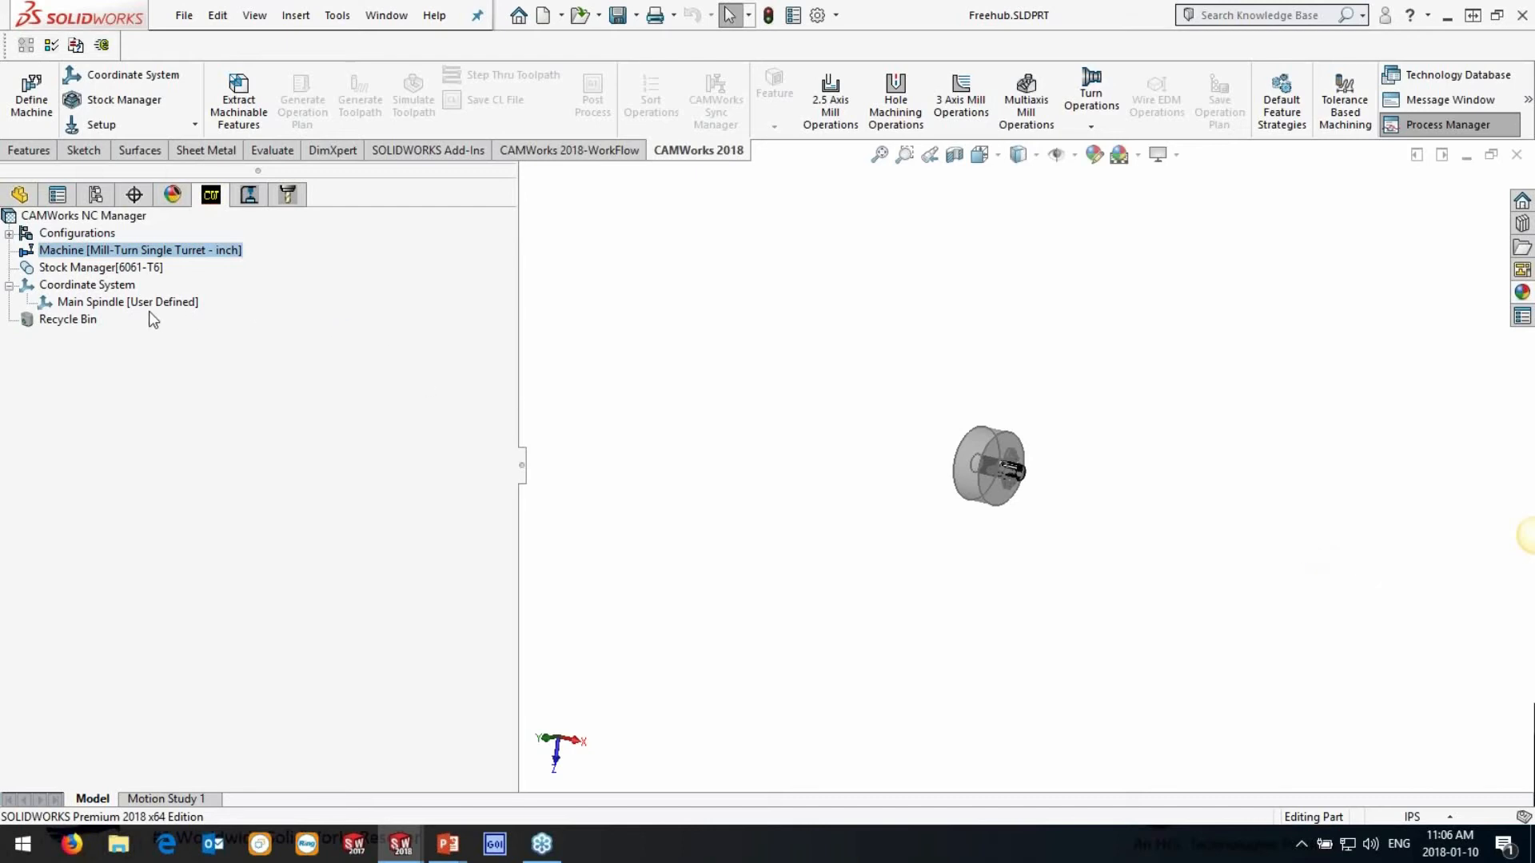
pyautogui.click(99, 269)
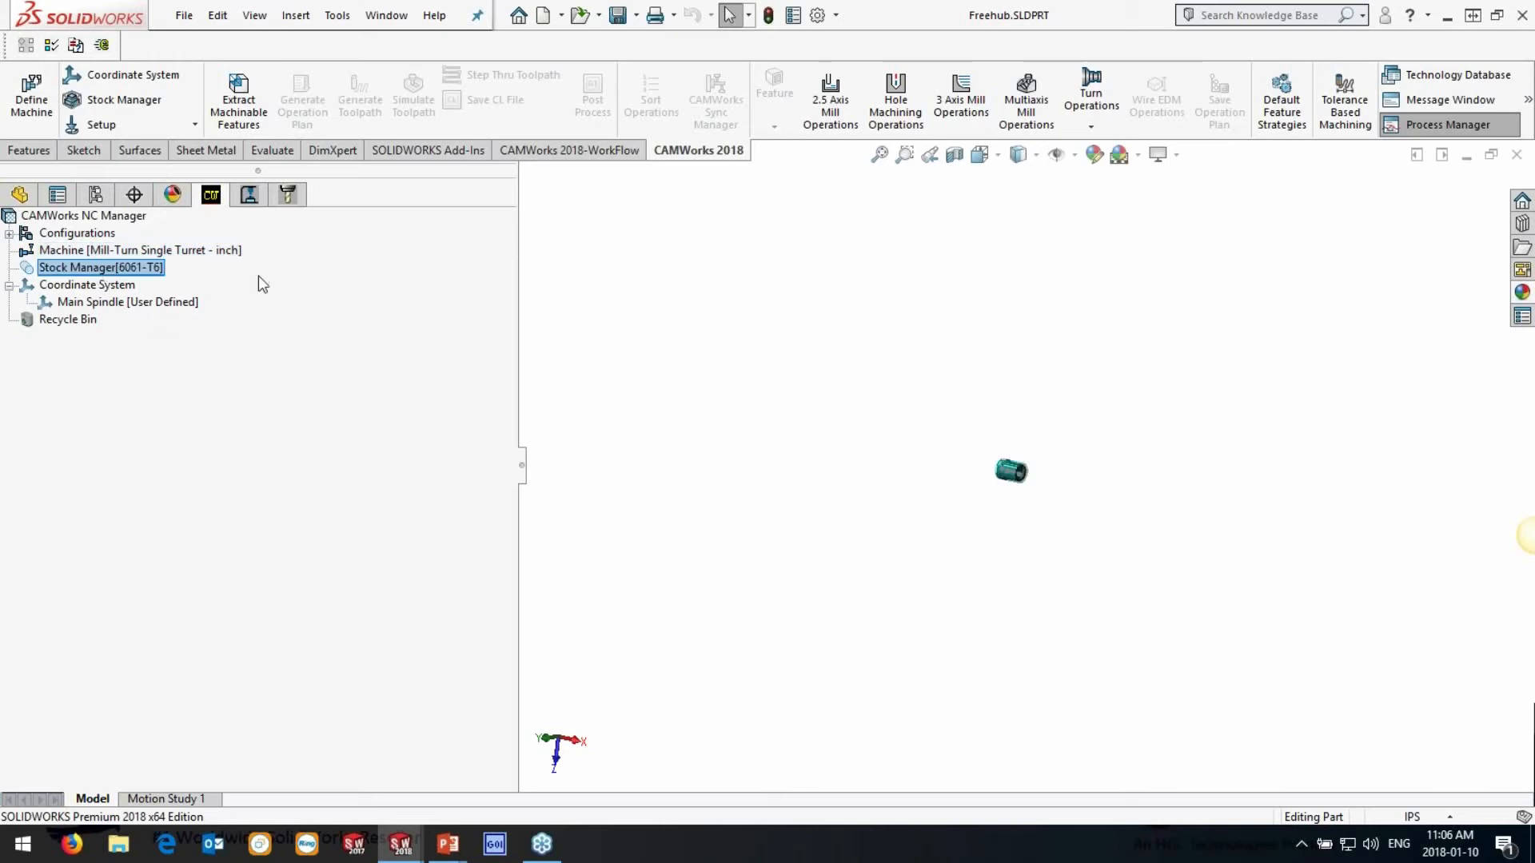
pyautogui.scroll(-10, 1000, 428)
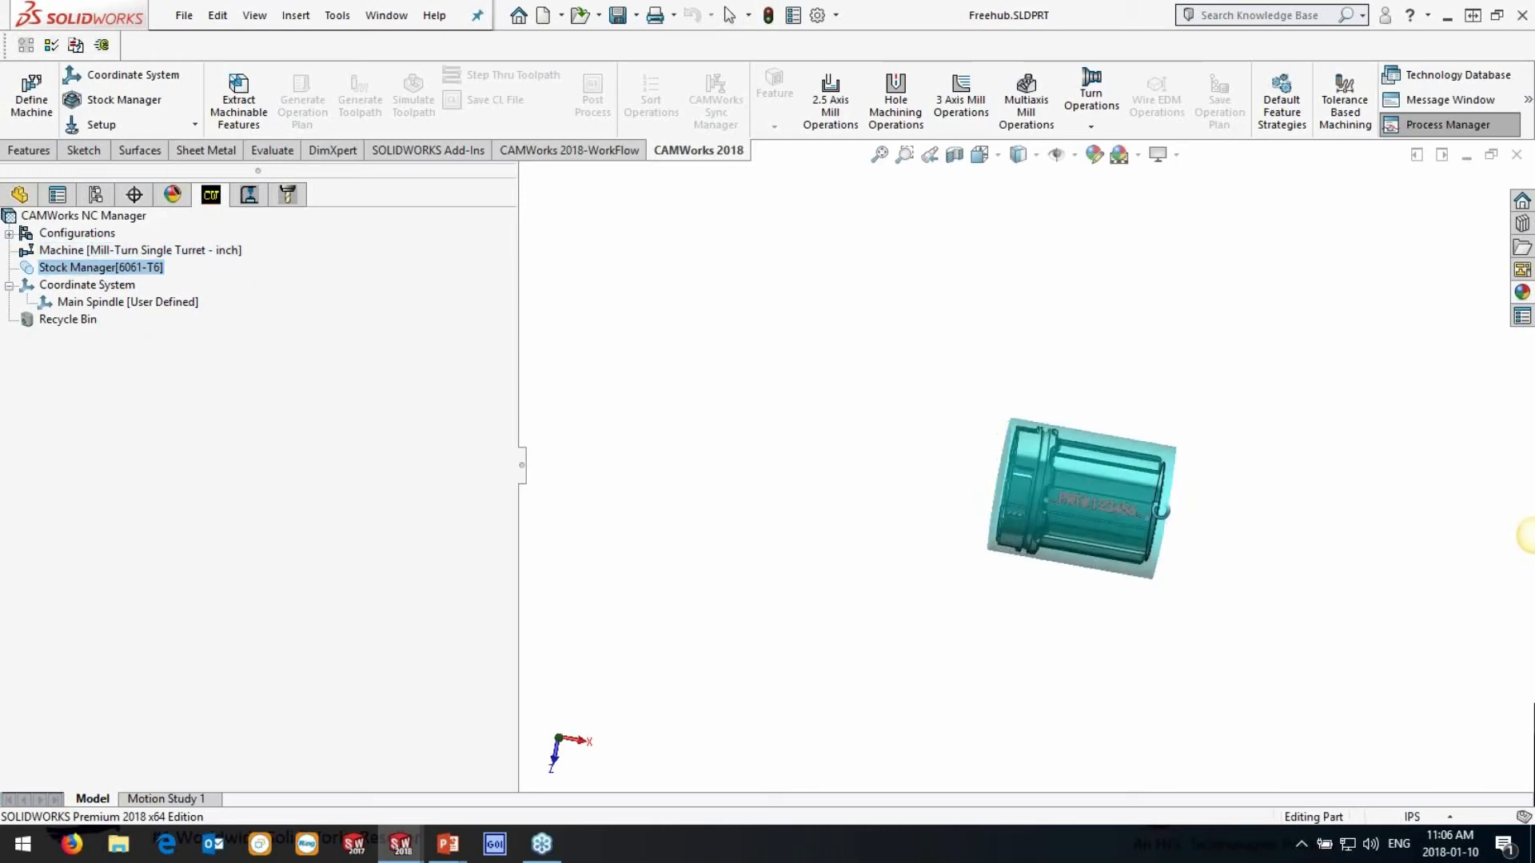
pyautogui.moveTo(1161, 511); pyautogui.dragTo(1097, 508, button='middle')
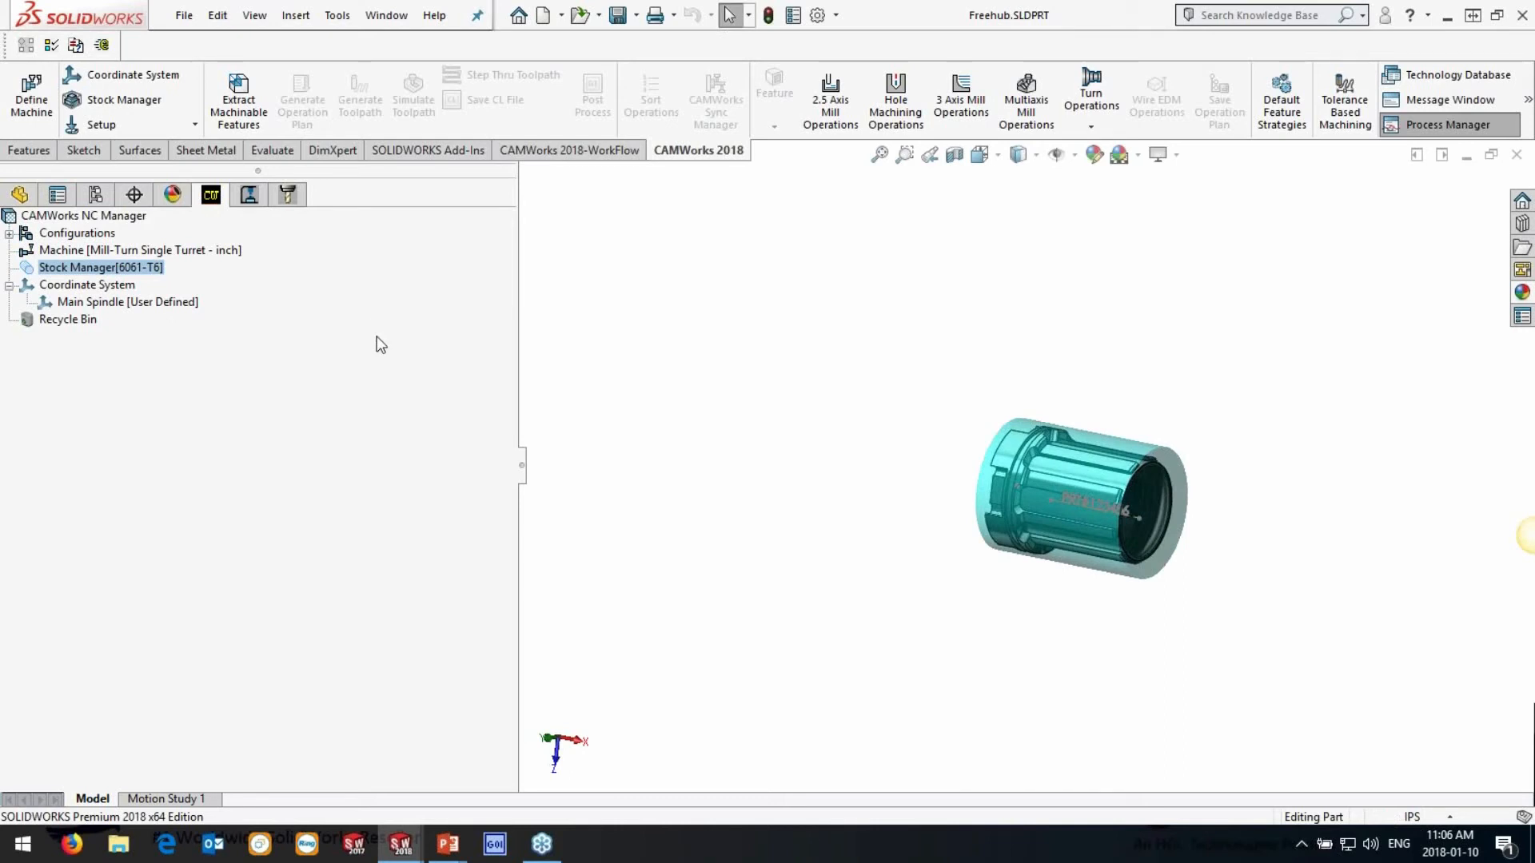
# Extract the machinable features and examine the face, OD, rectangular groove and ID features of Turn Setup1 on the part
pyautogui.click(241, 97)
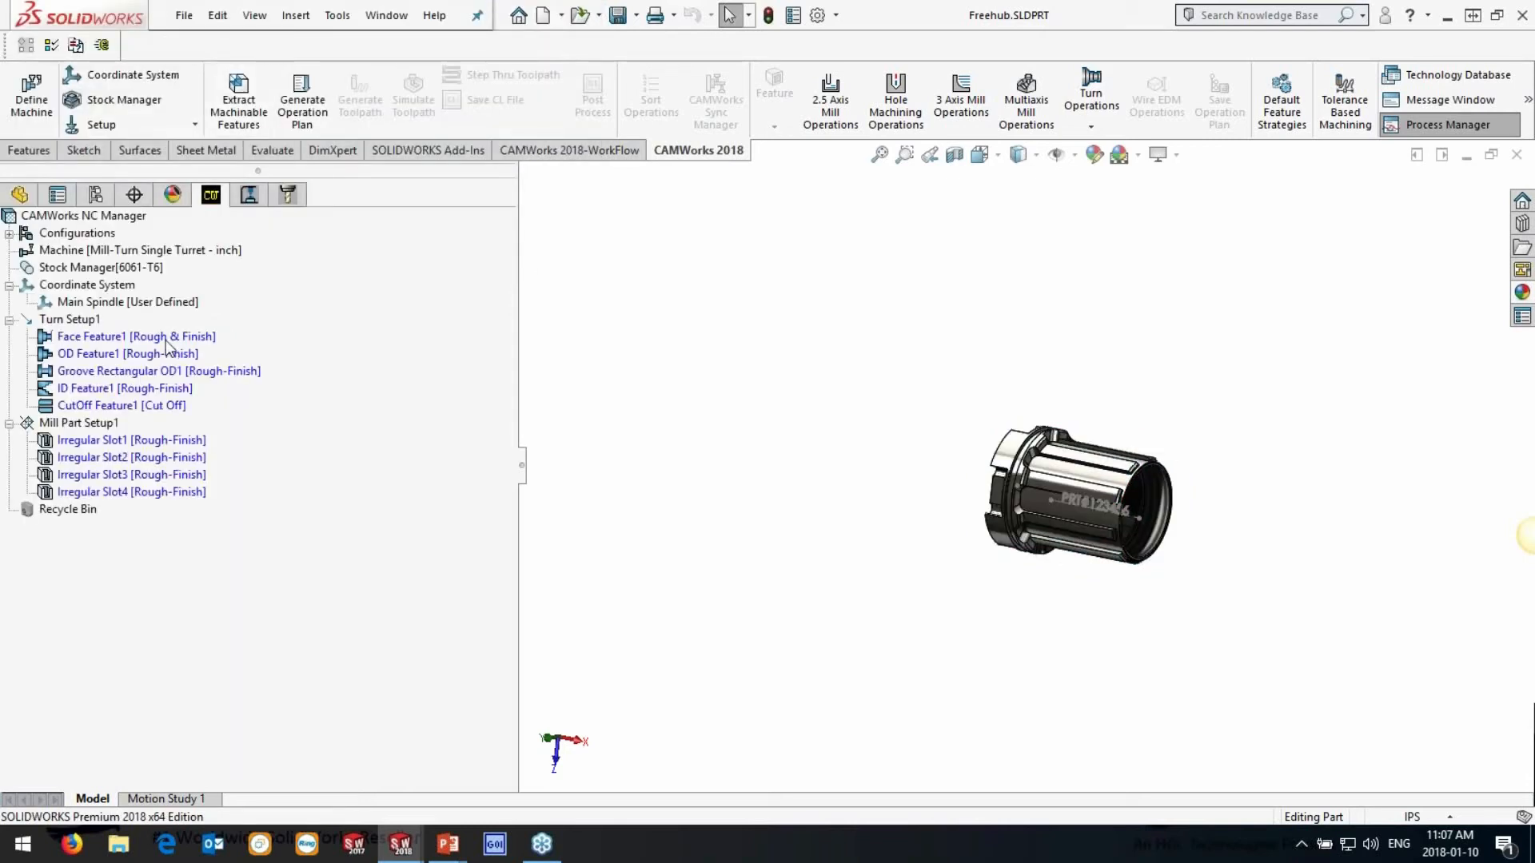
pyautogui.click(149, 337)
pyautogui.scroll(-5, 1159, 550)
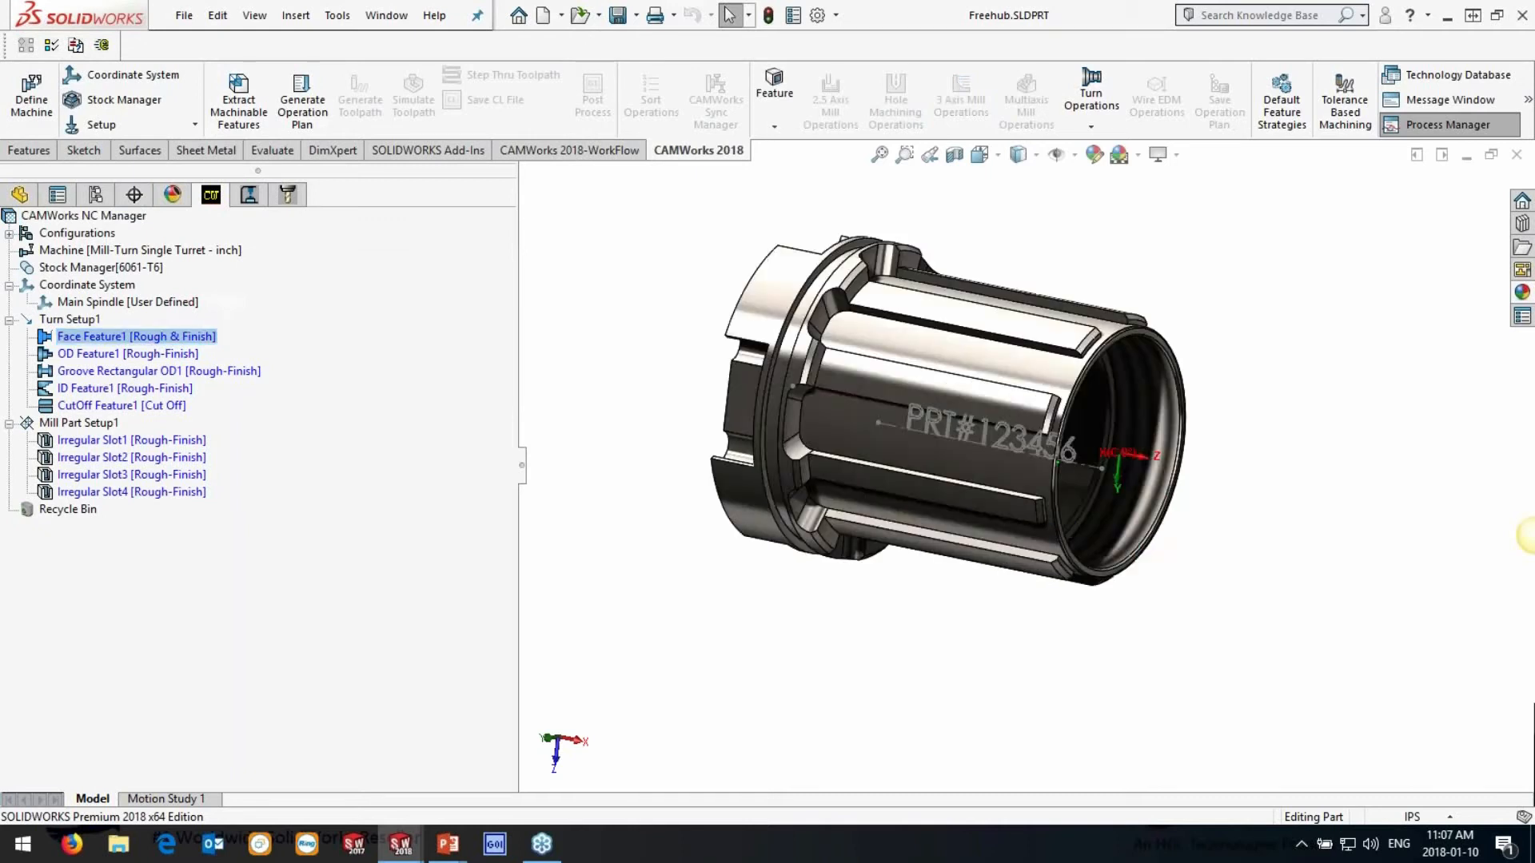
pyautogui.moveTo(1160, 551); pyautogui.dragTo(1061, 204, button='middle')
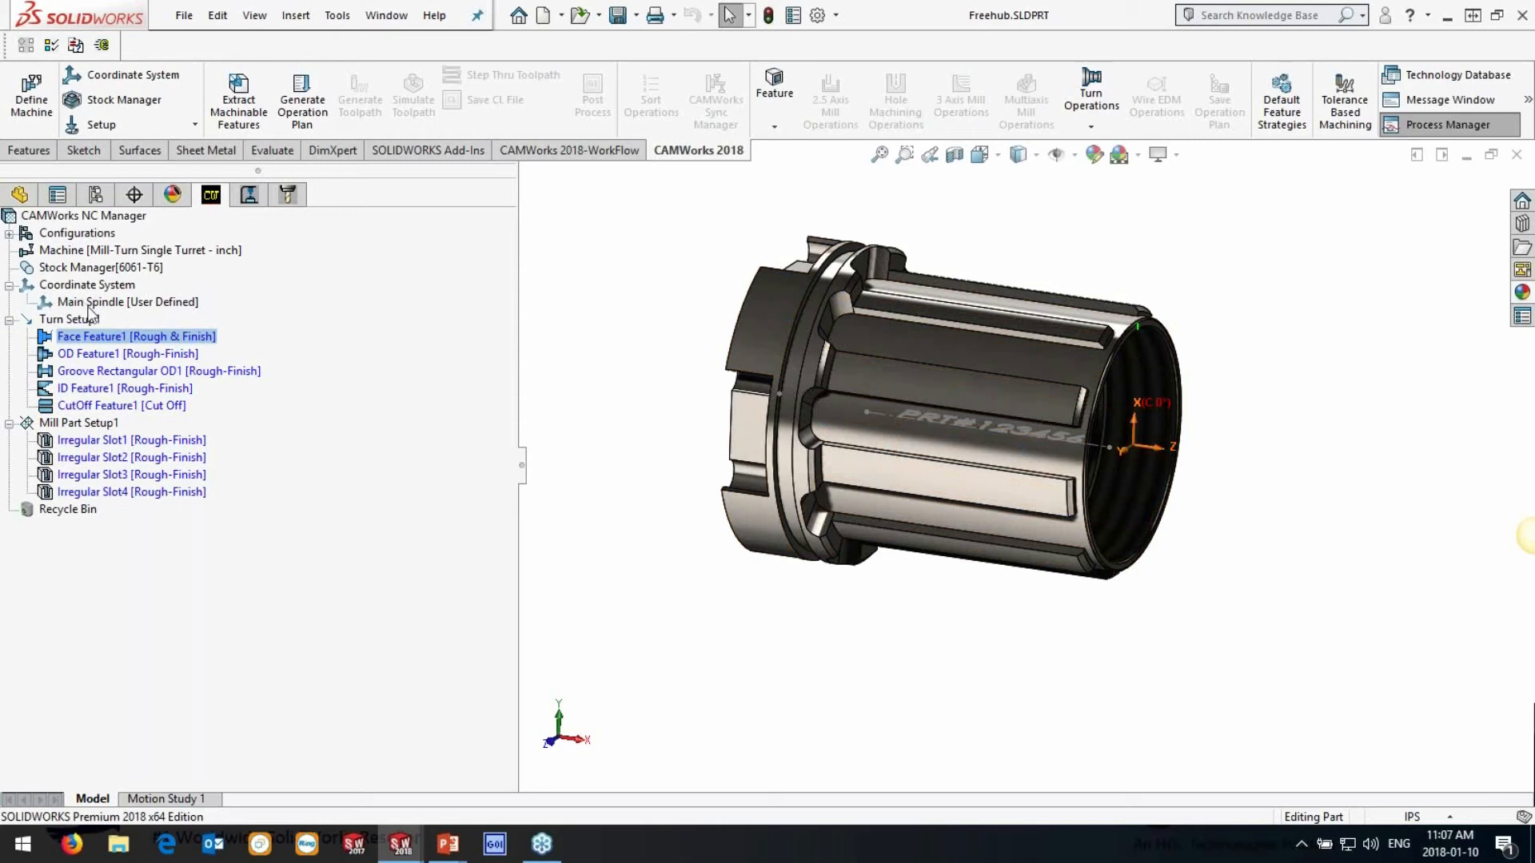
pyautogui.click(102, 354)
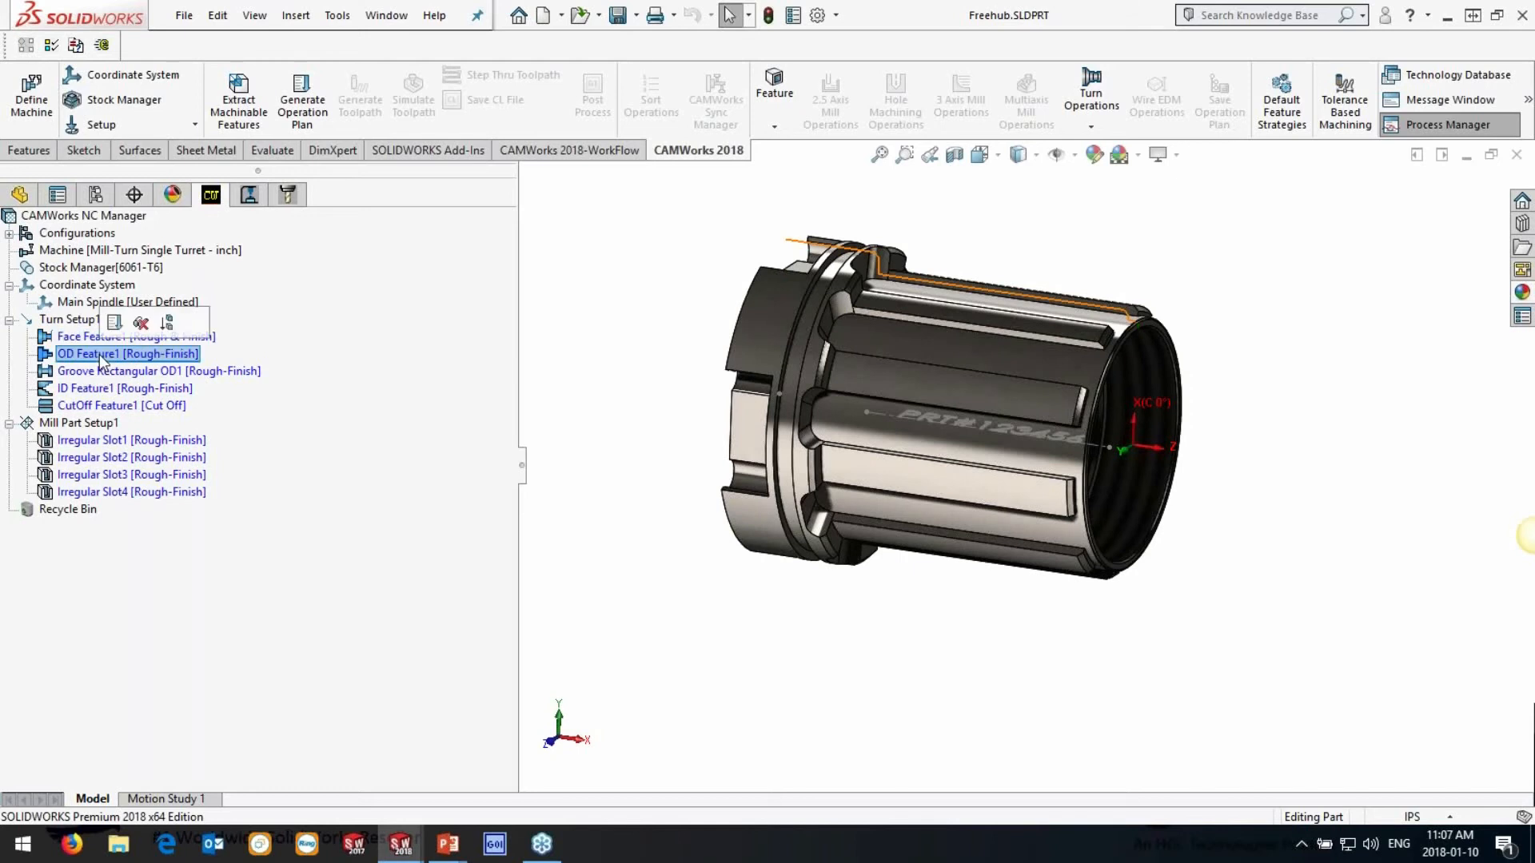
pyautogui.click(104, 372)
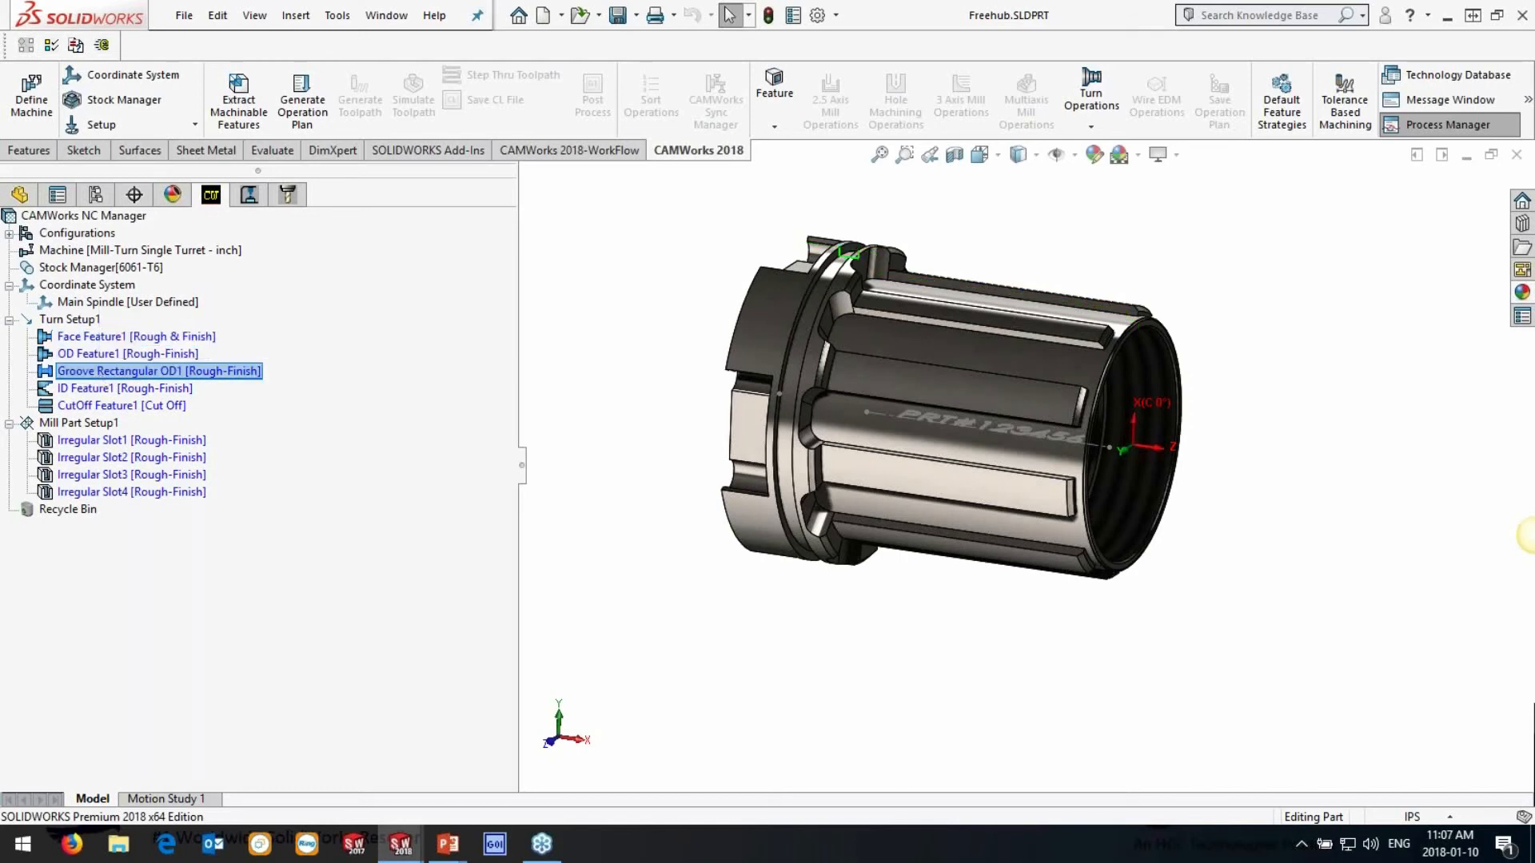
pyautogui.click(125, 390)
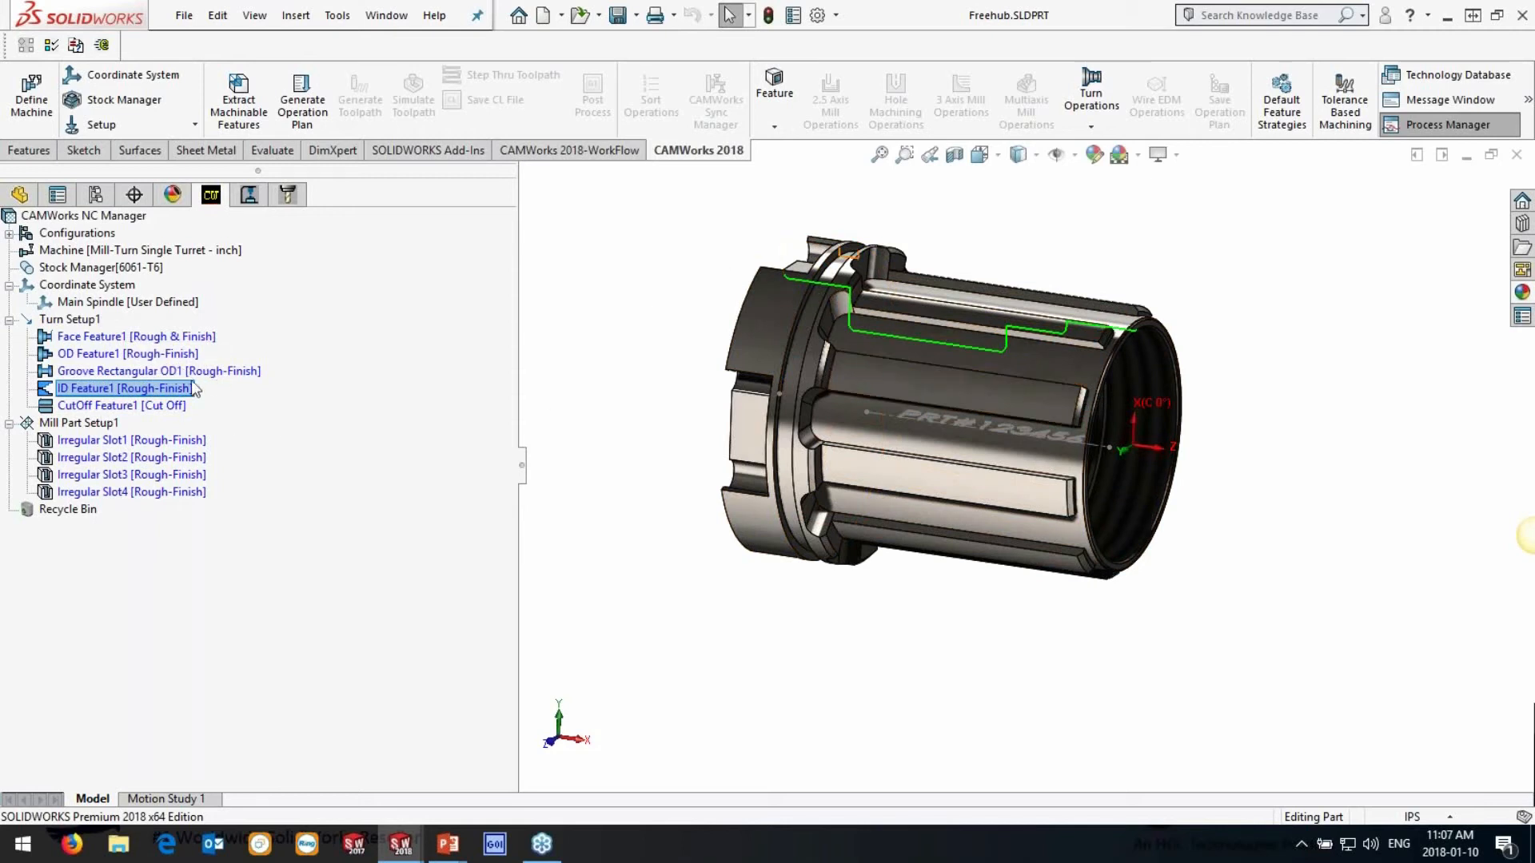
# Delete CutOff Feature1 from Turn Setup1
pyautogui.click(82, 405)
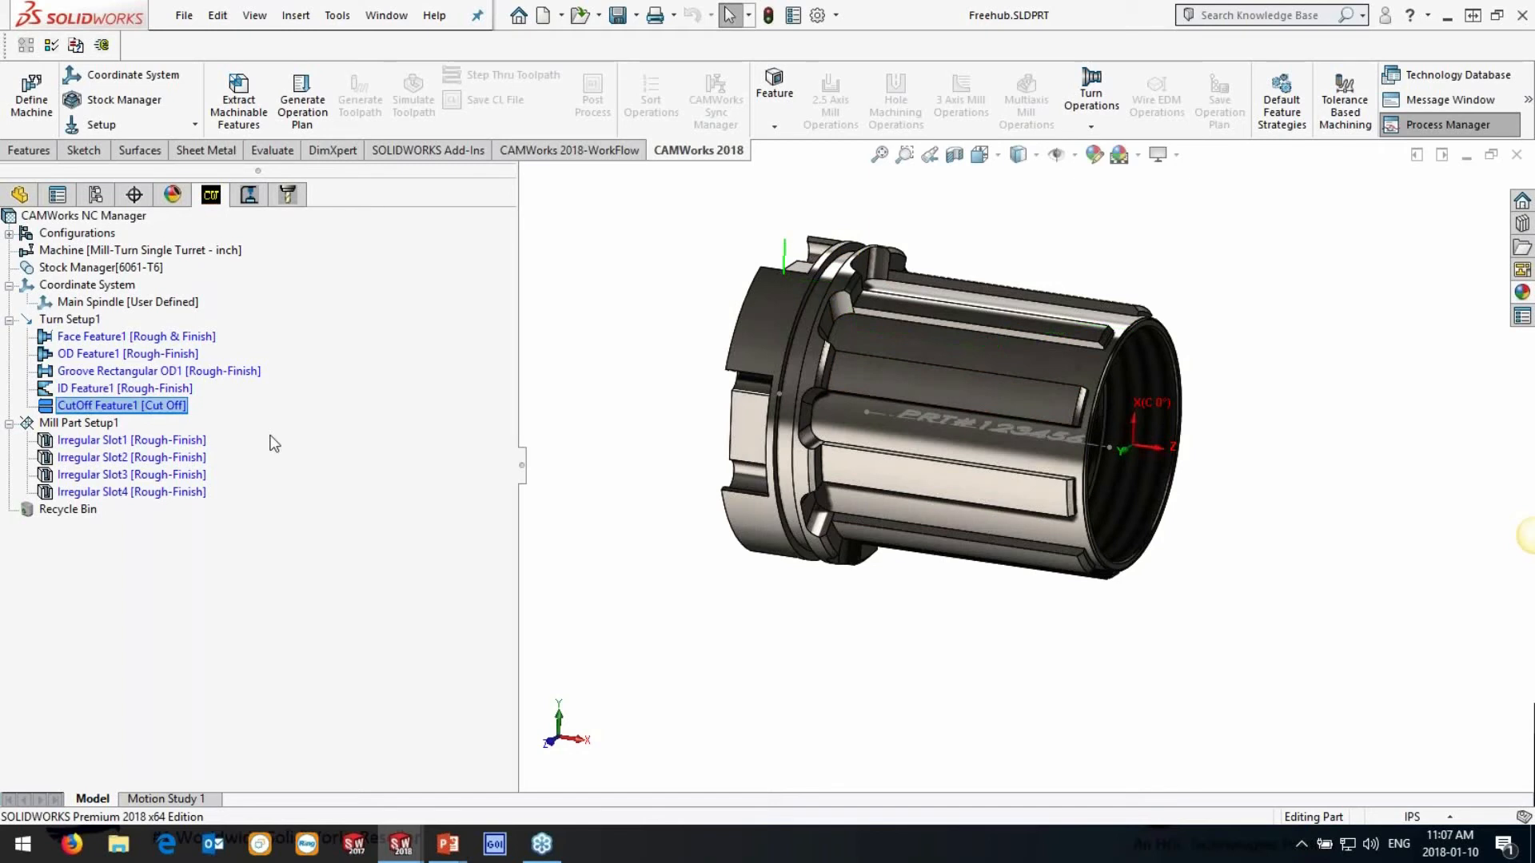
pyautogui.press('Delete')
pyautogui.press('Return')
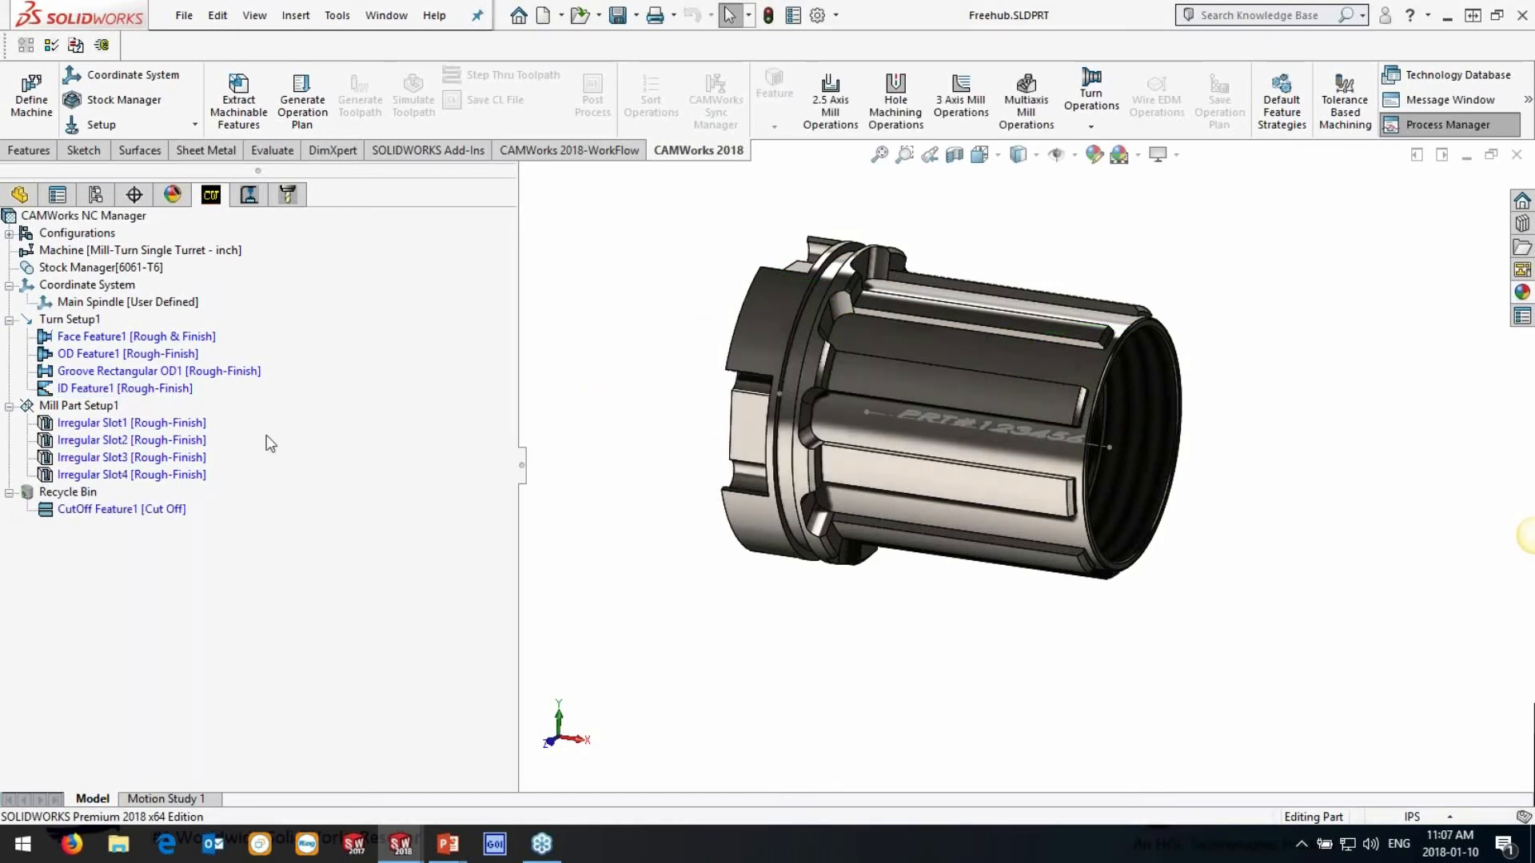
# Add a second turn setup from the Stock Manager with its setup direction reversed towards the notched end
pyautogui.rightClick(80, 268)
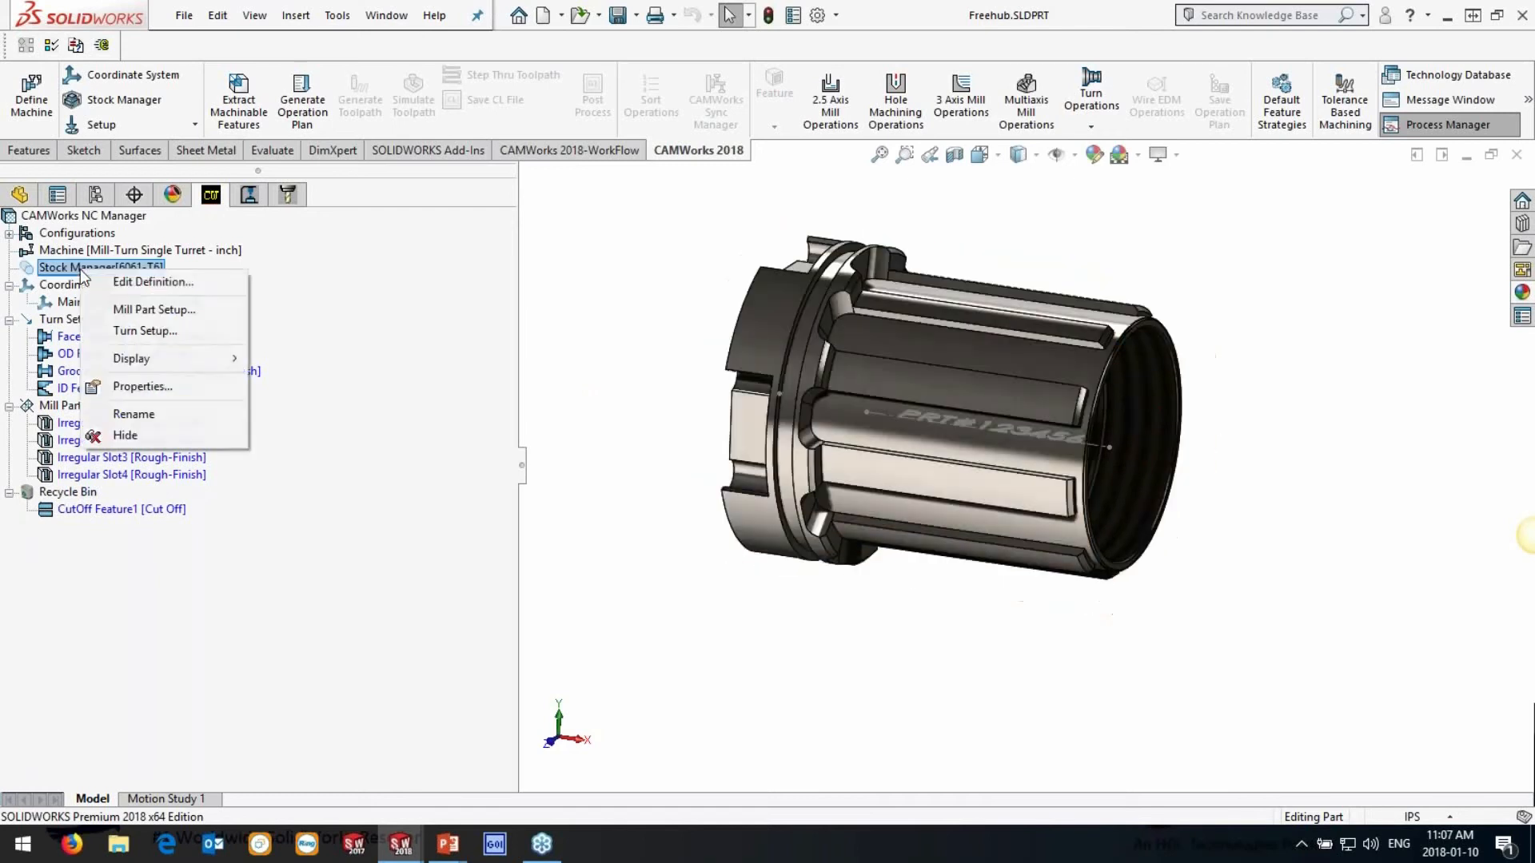
pyautogui.click(140, 332)
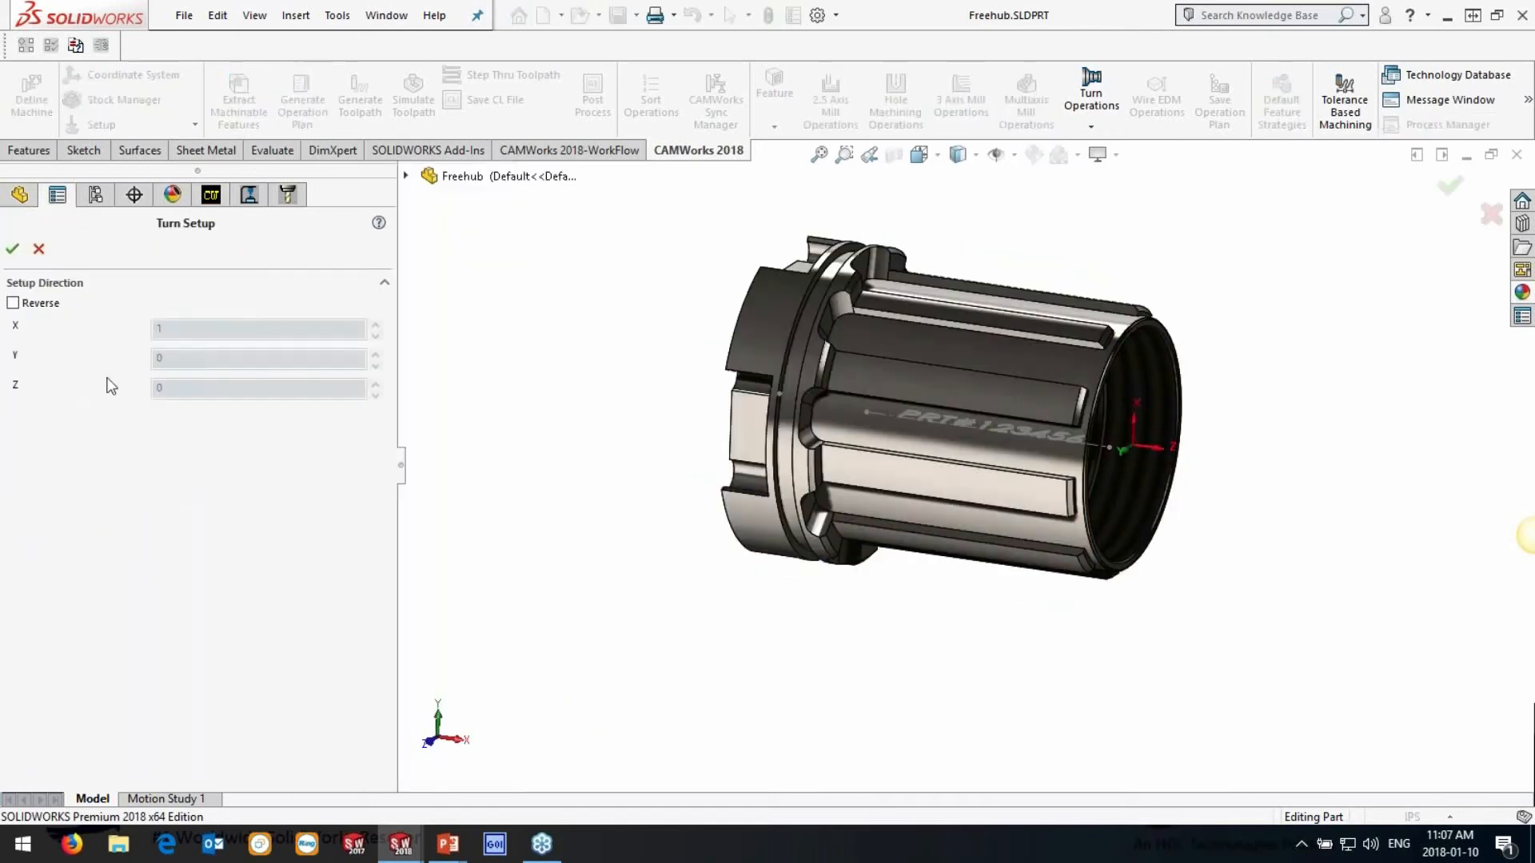
pyautogui.click(13, 303)
pyautogui.click(940, 470)
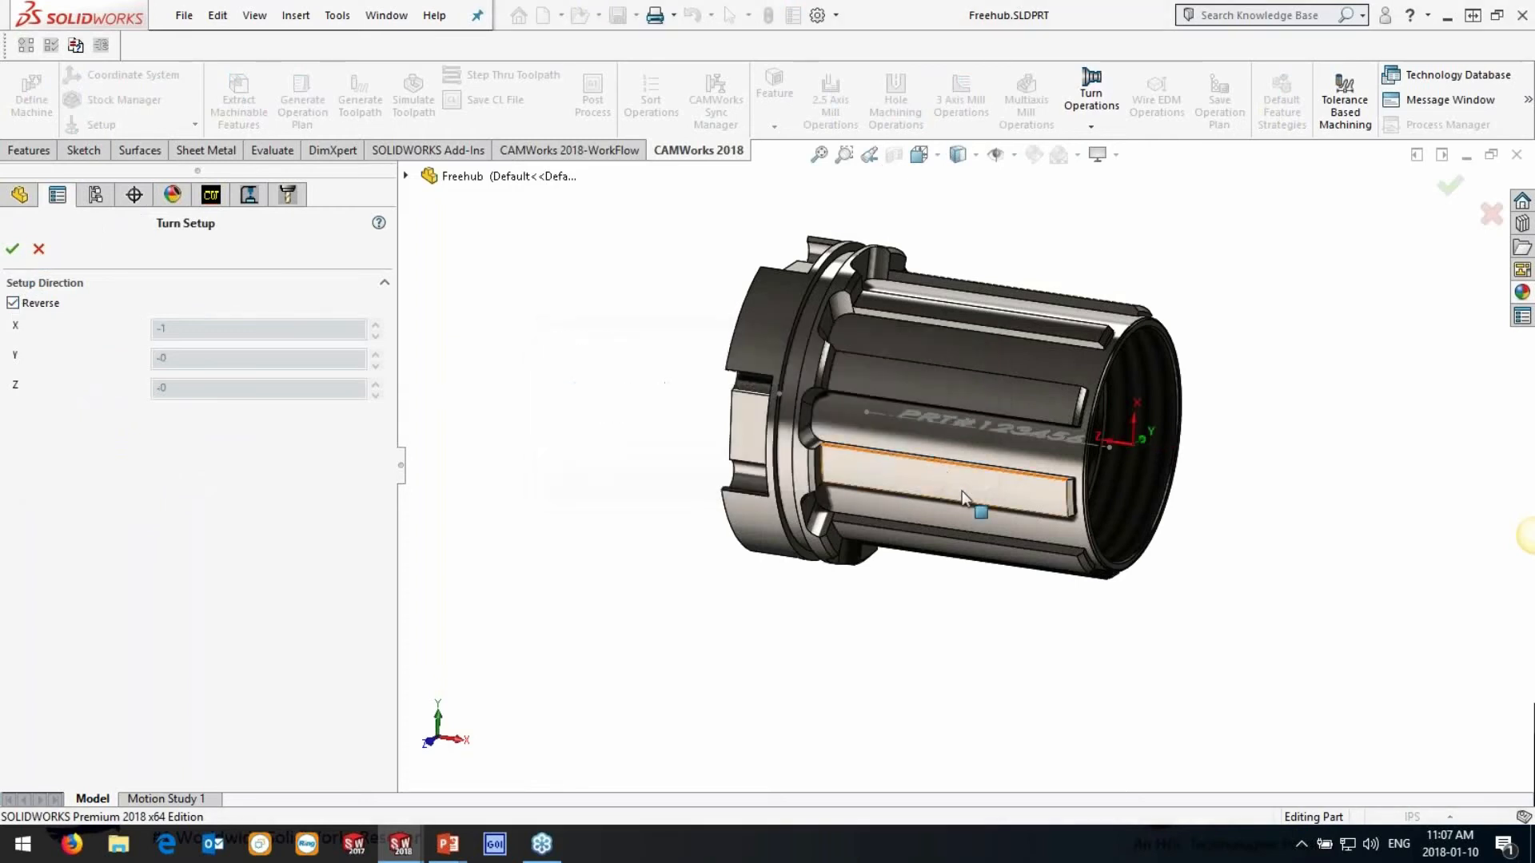
pyautogui.moveTo(654, 342); pyautogui.dragTo(490, 313, button='middle')
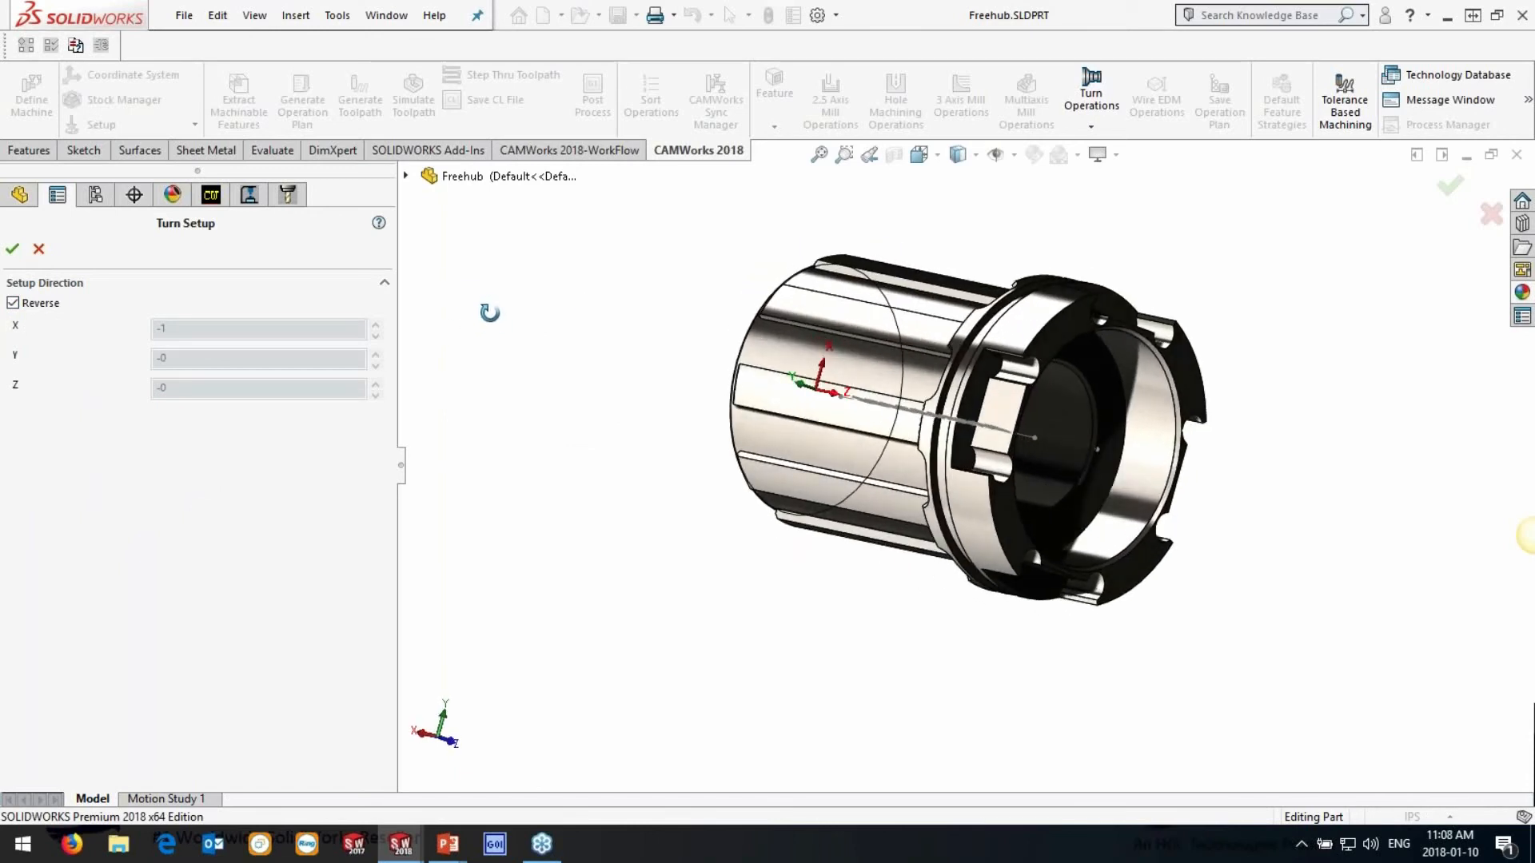
pyautogui.click(12, 248)
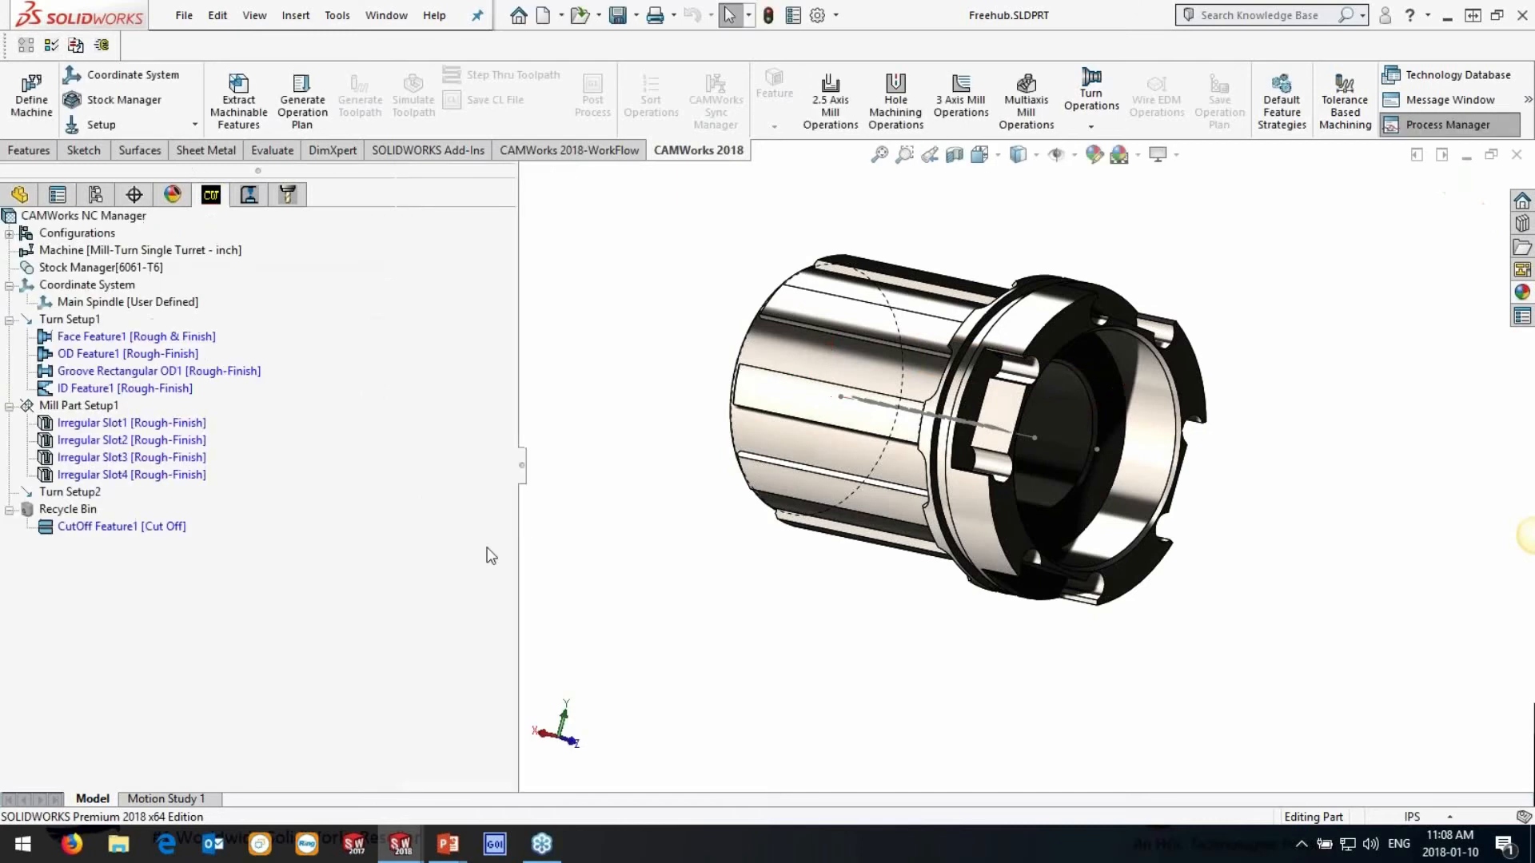
# Move Turn Setup2 ahead of Mill Part Setup1 and copy ID Feature1 into it
pyautogui.click(80, 492)
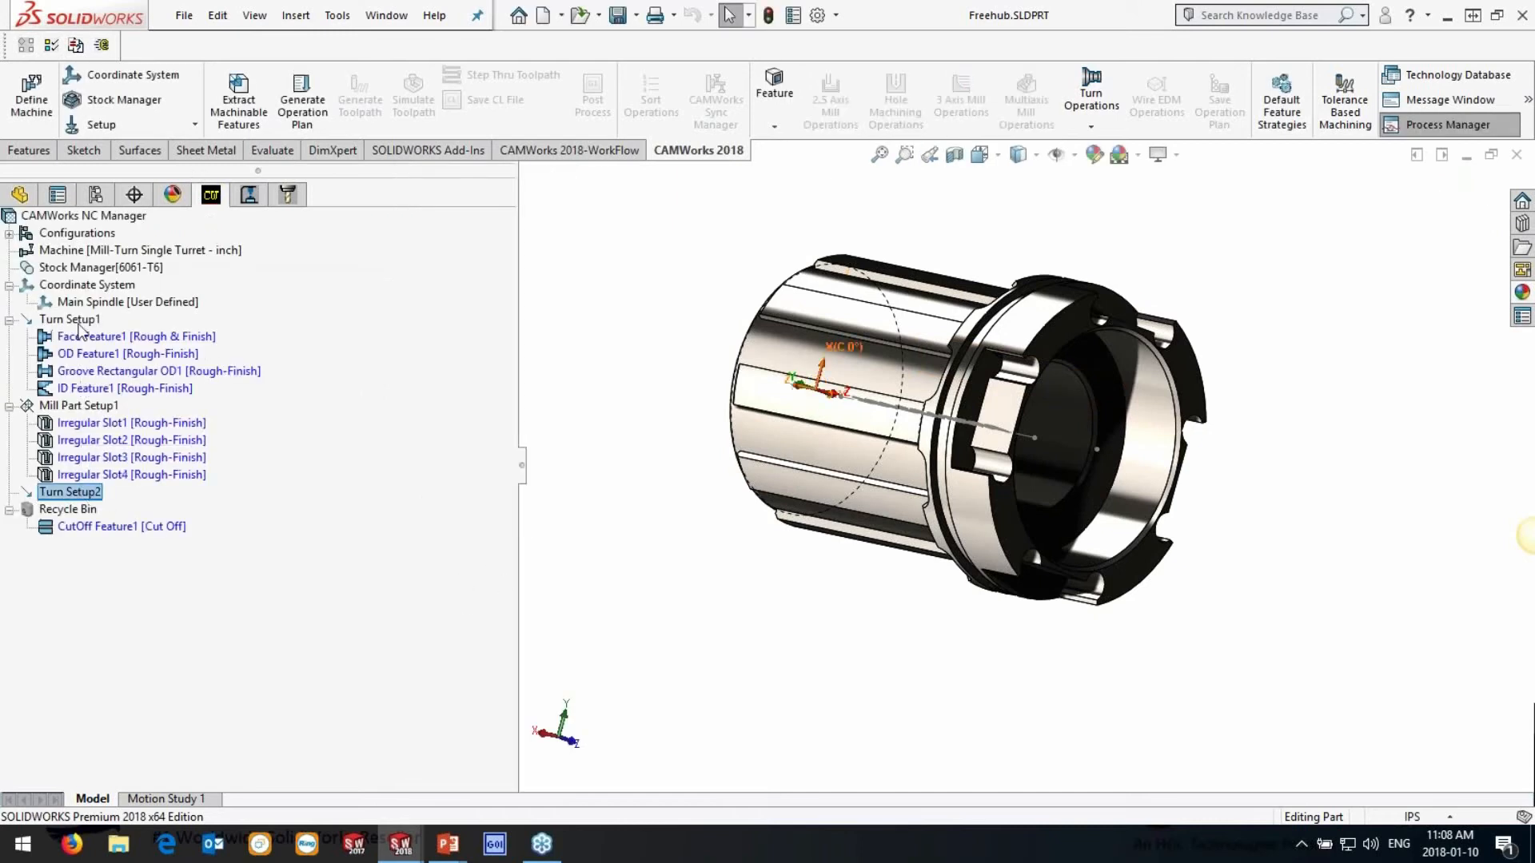
pyautogui.moveTo(72, 495); pyautogui.dragTo(88, 395)
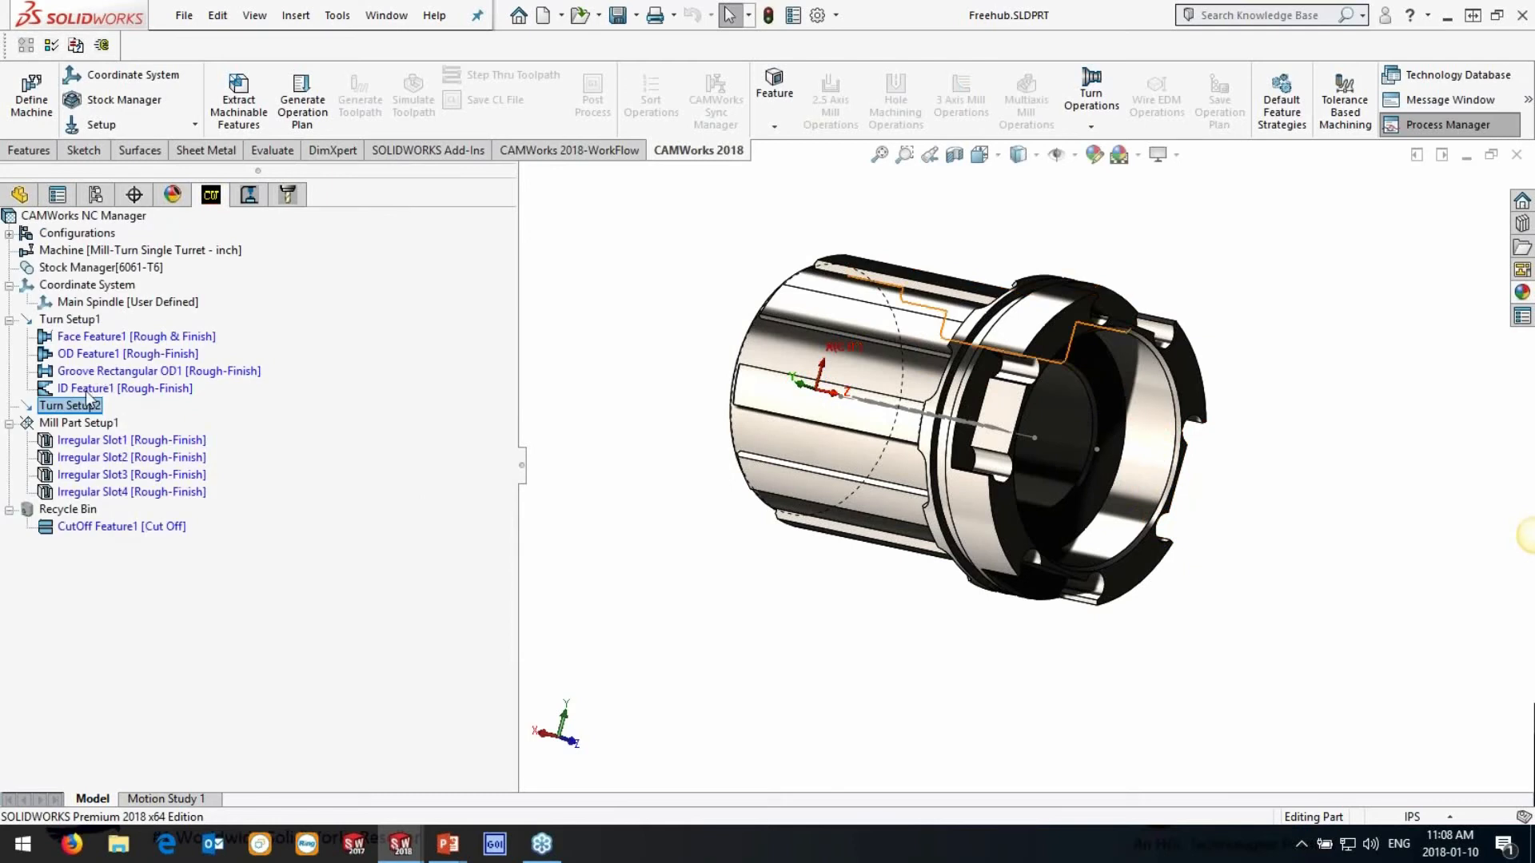
pyautogui.click(87, 391)
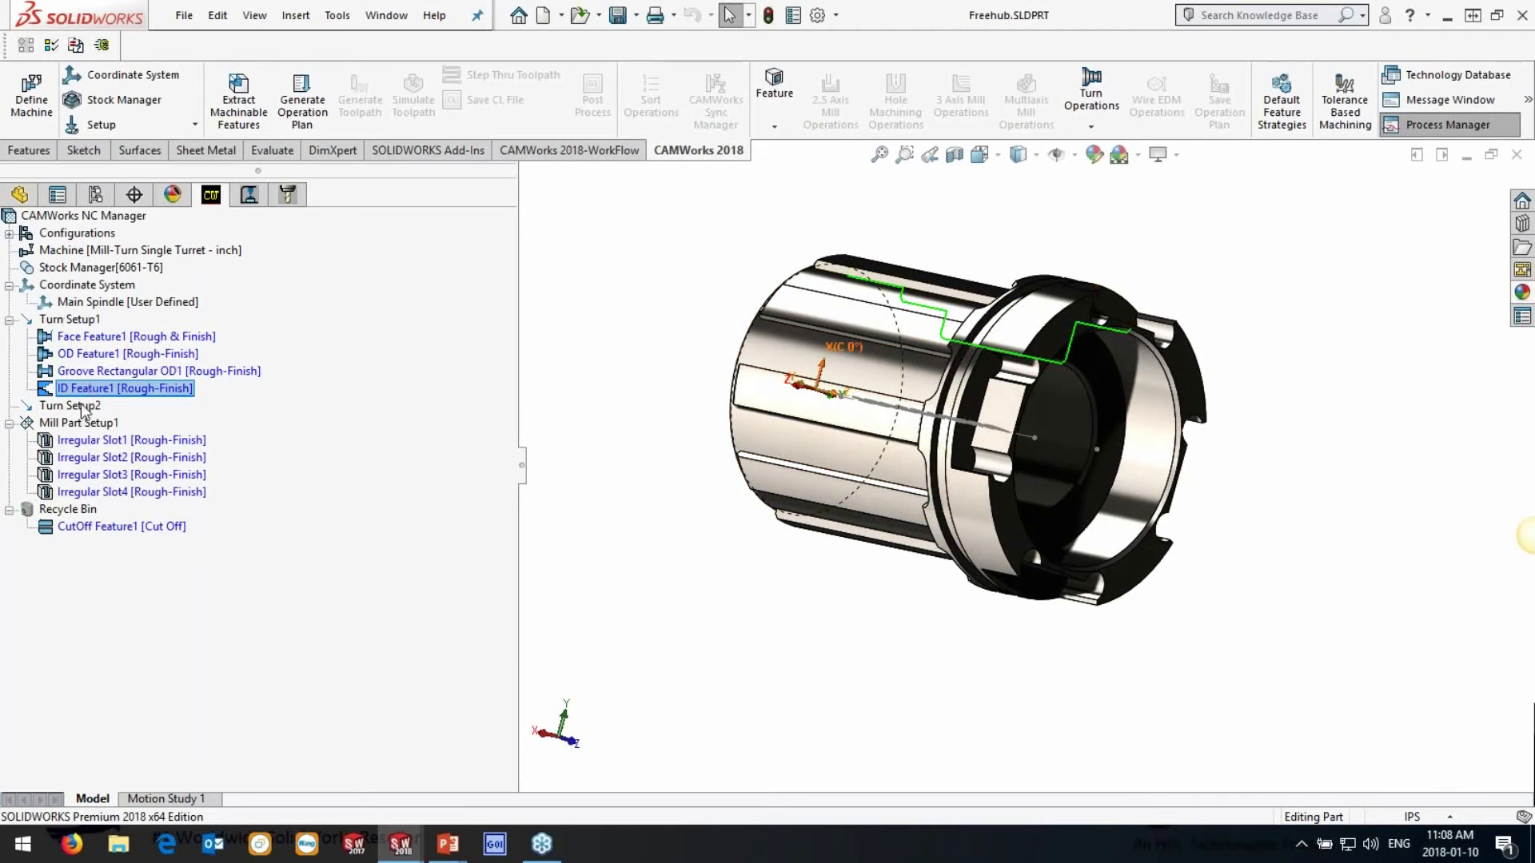
pyautogui.keyDown('ctrl'); pyautogui.moveTo(87, 391); pyautogui.dragTo(85, 399); pyautogui.keyUp('ctrl')
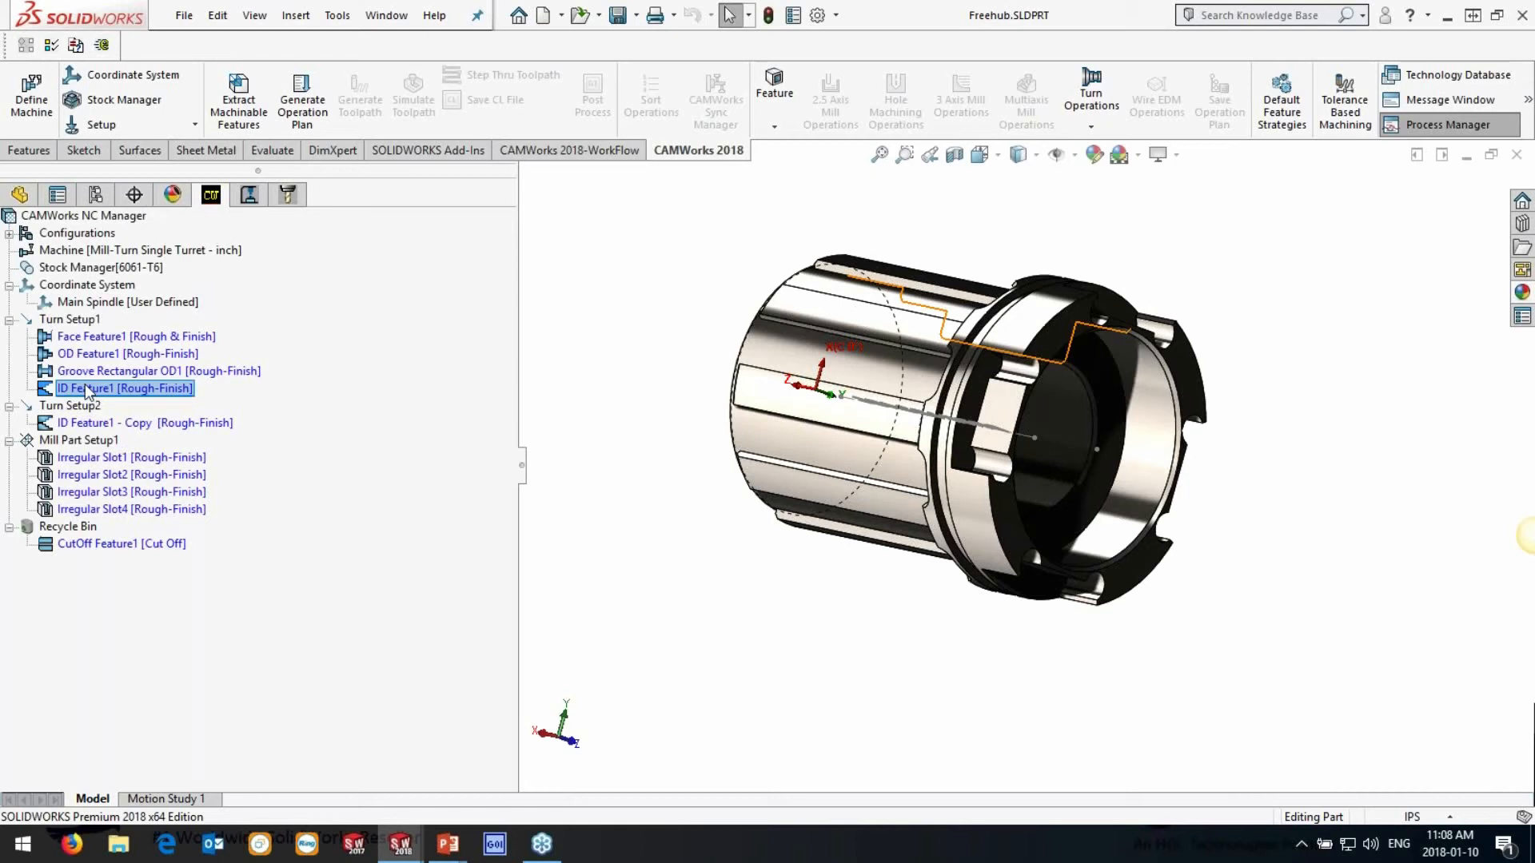
pyautogui.click(114, 426)
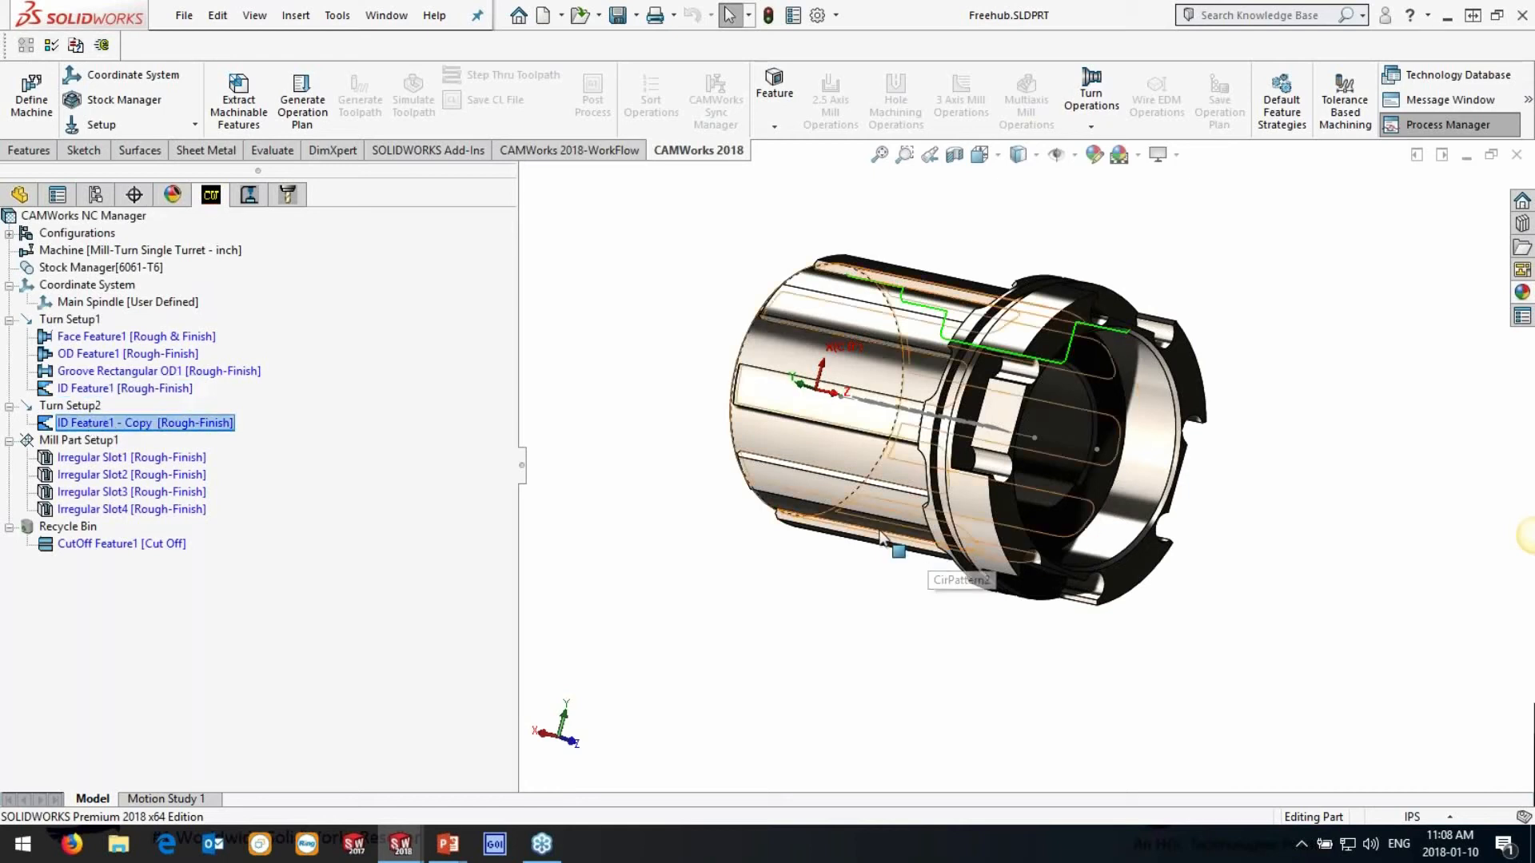
# Add a Rough & Finish face feature to Turn Setup2 from the notched end face and place it before the ID feature copy
pyautogui.rightClick(72, 406)
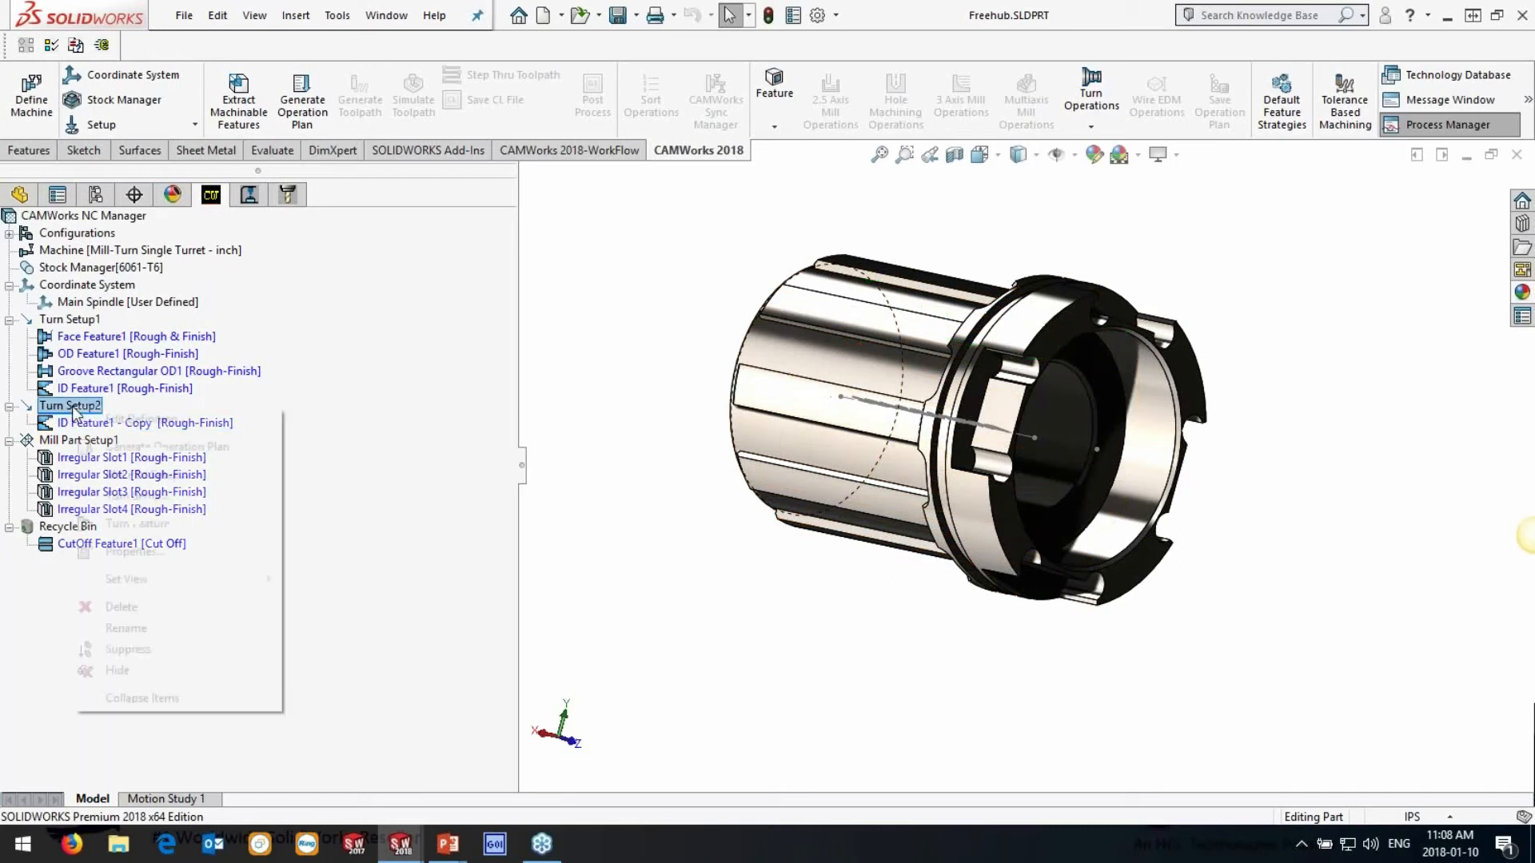
pyautogui.click(142, 523)
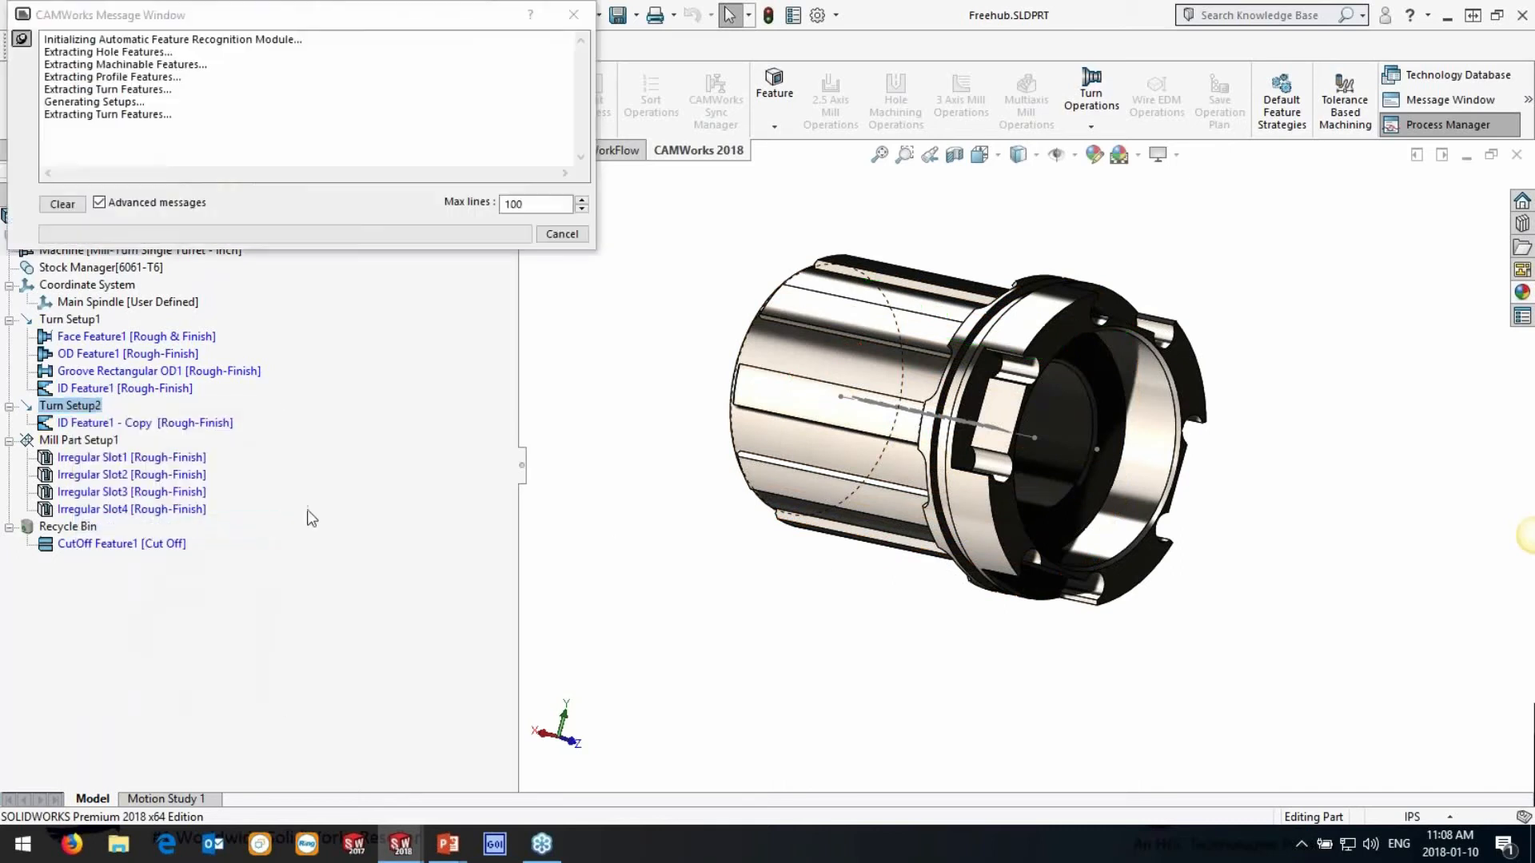
pyautogui.click(148, 349)
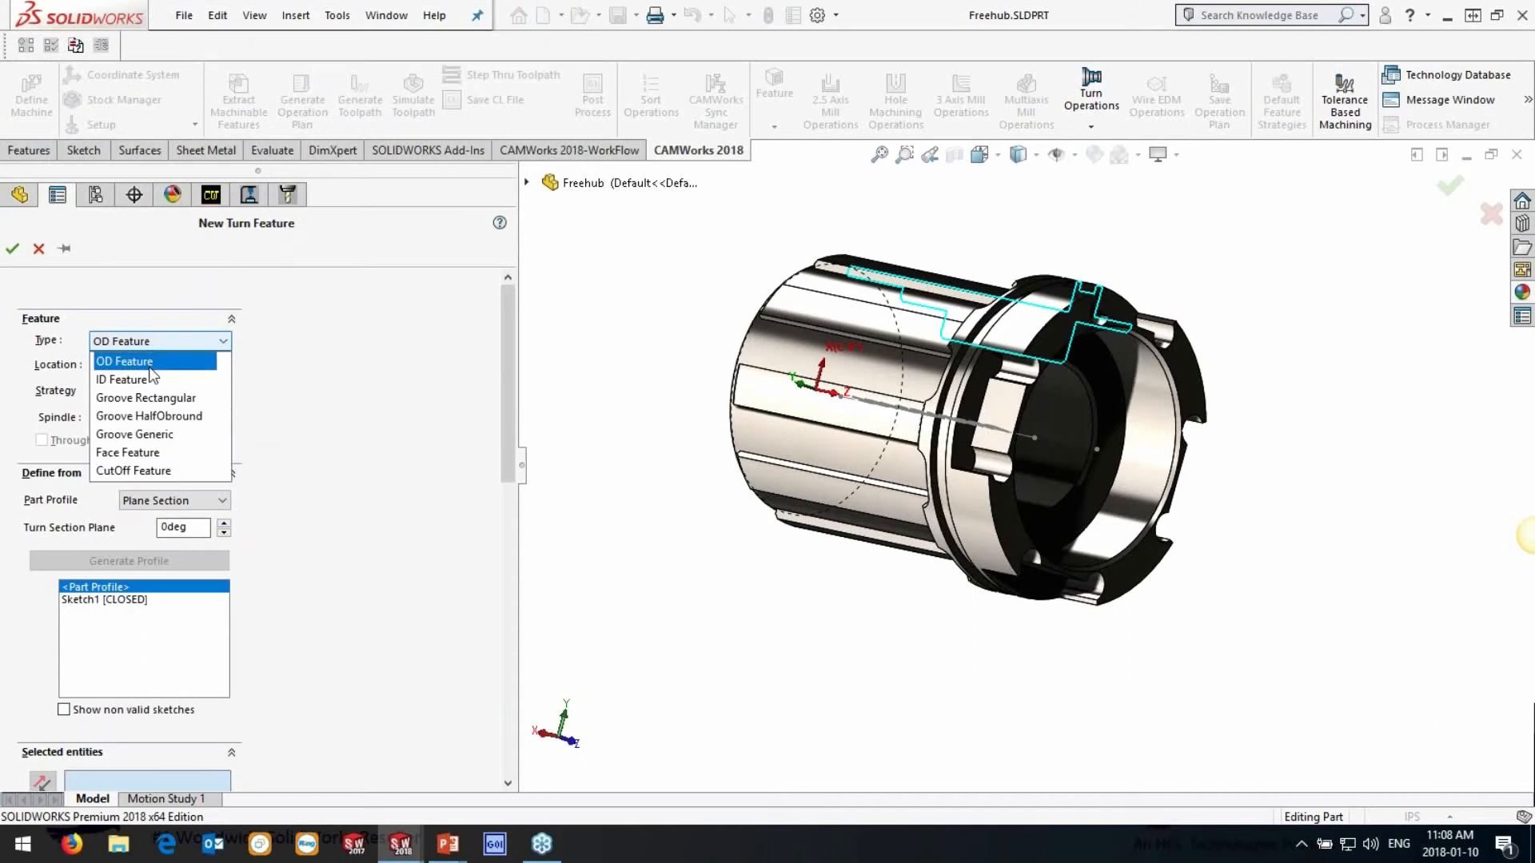
pyautogui.click(140, 455)
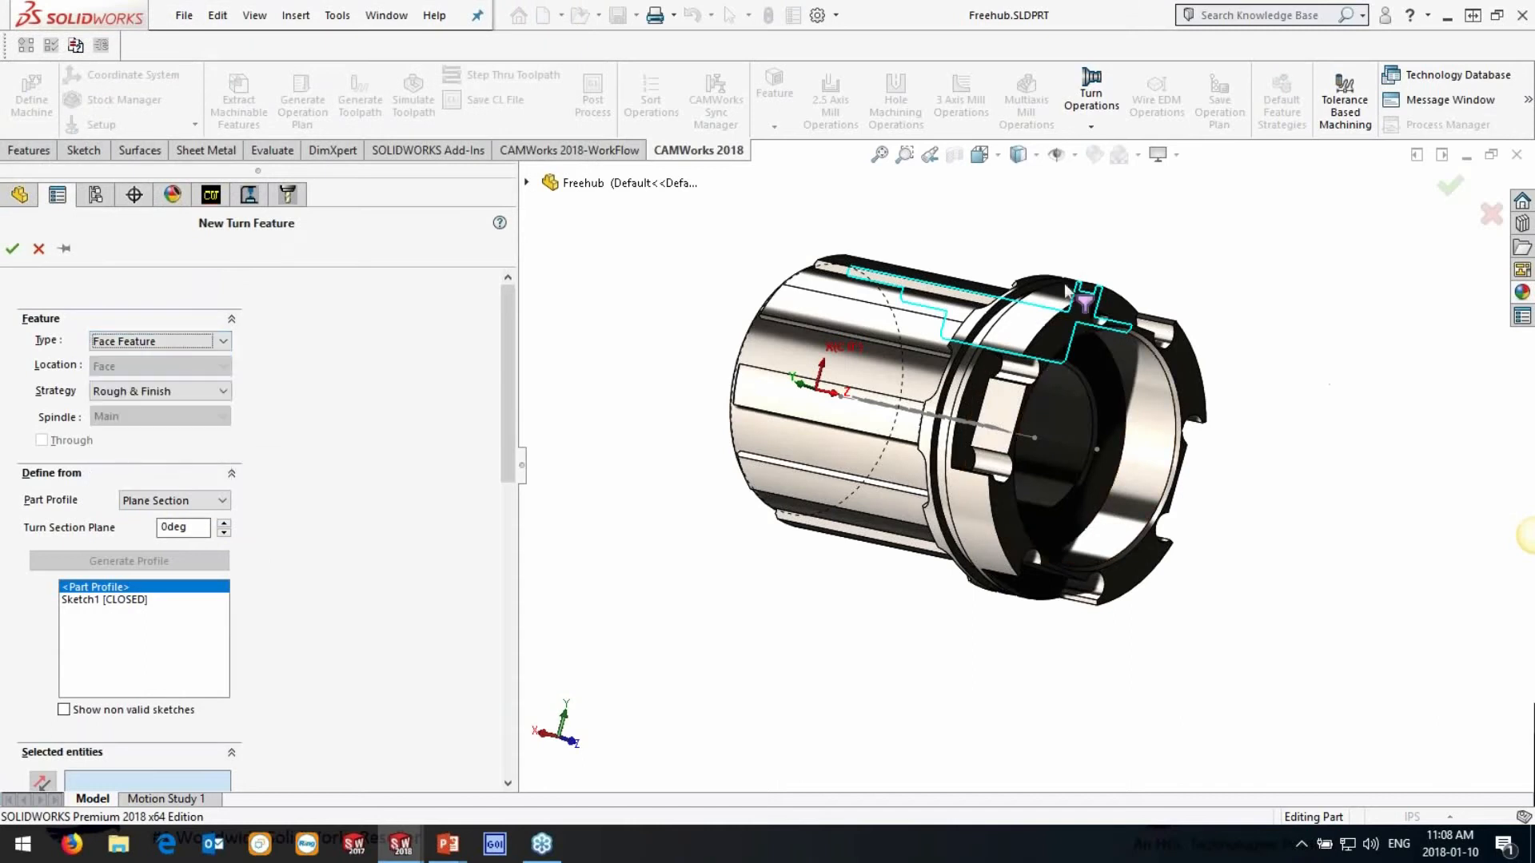
pyautogui.scroll(-4, 1231, 453)
pyautogui.click(1253, 454)
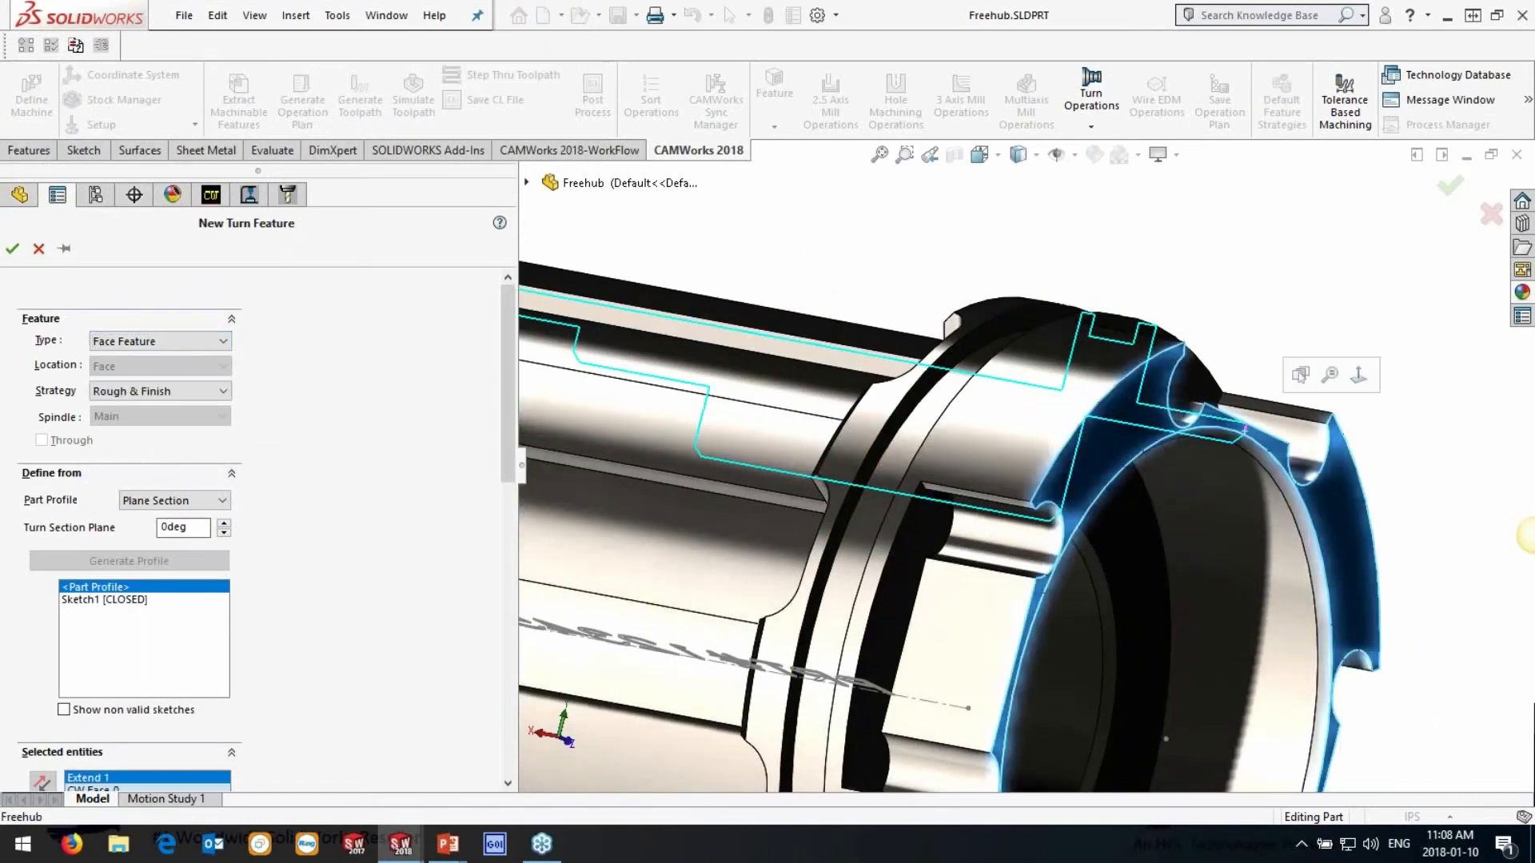
pyautogui.click(12, 248)
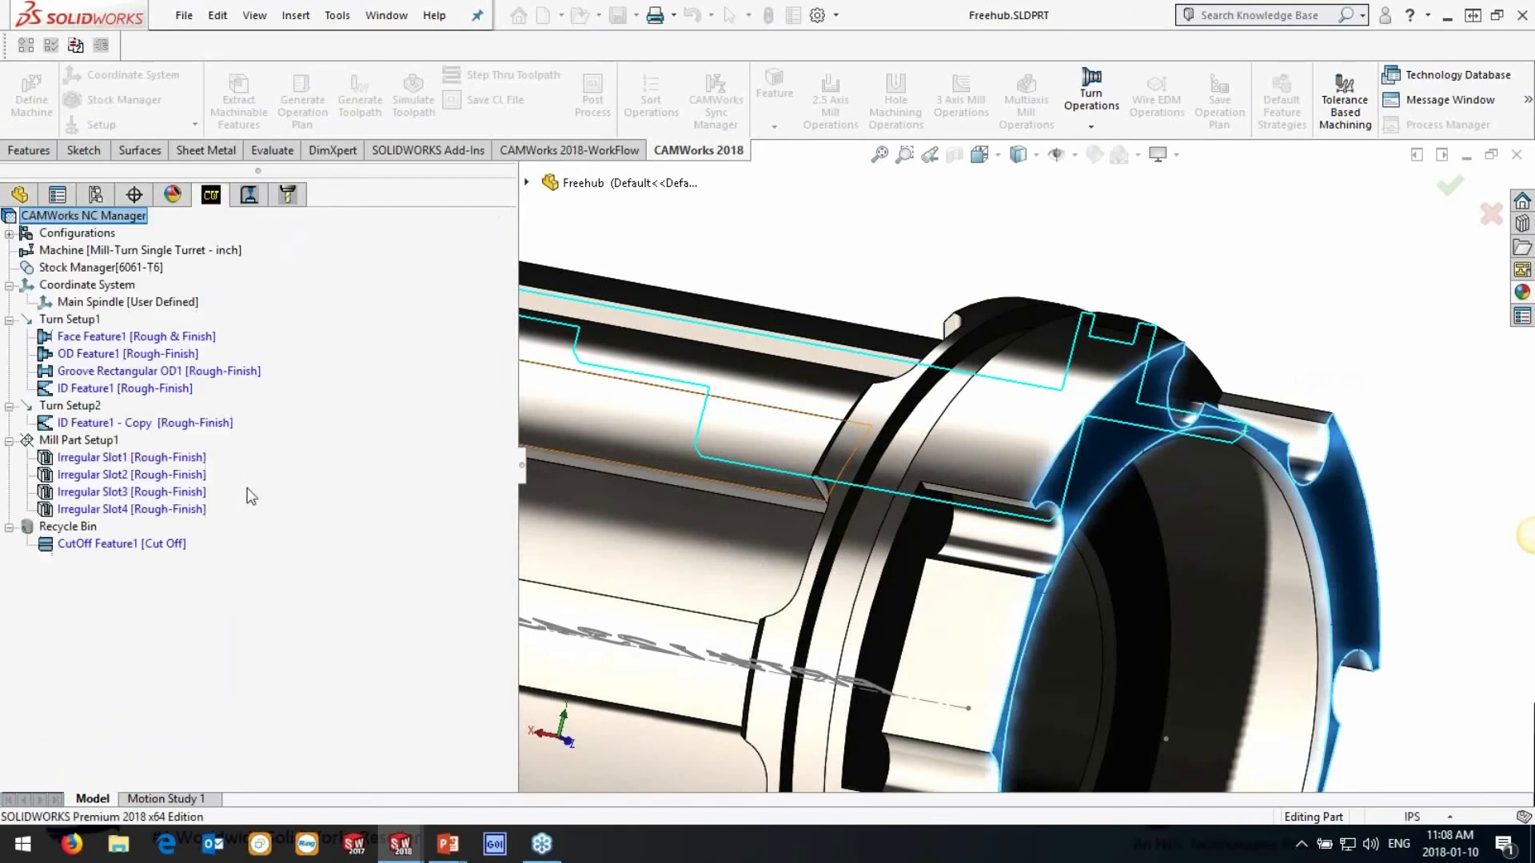
pyautogui.moveTo(120, 441); pyautogui.dragTo(111, 418)
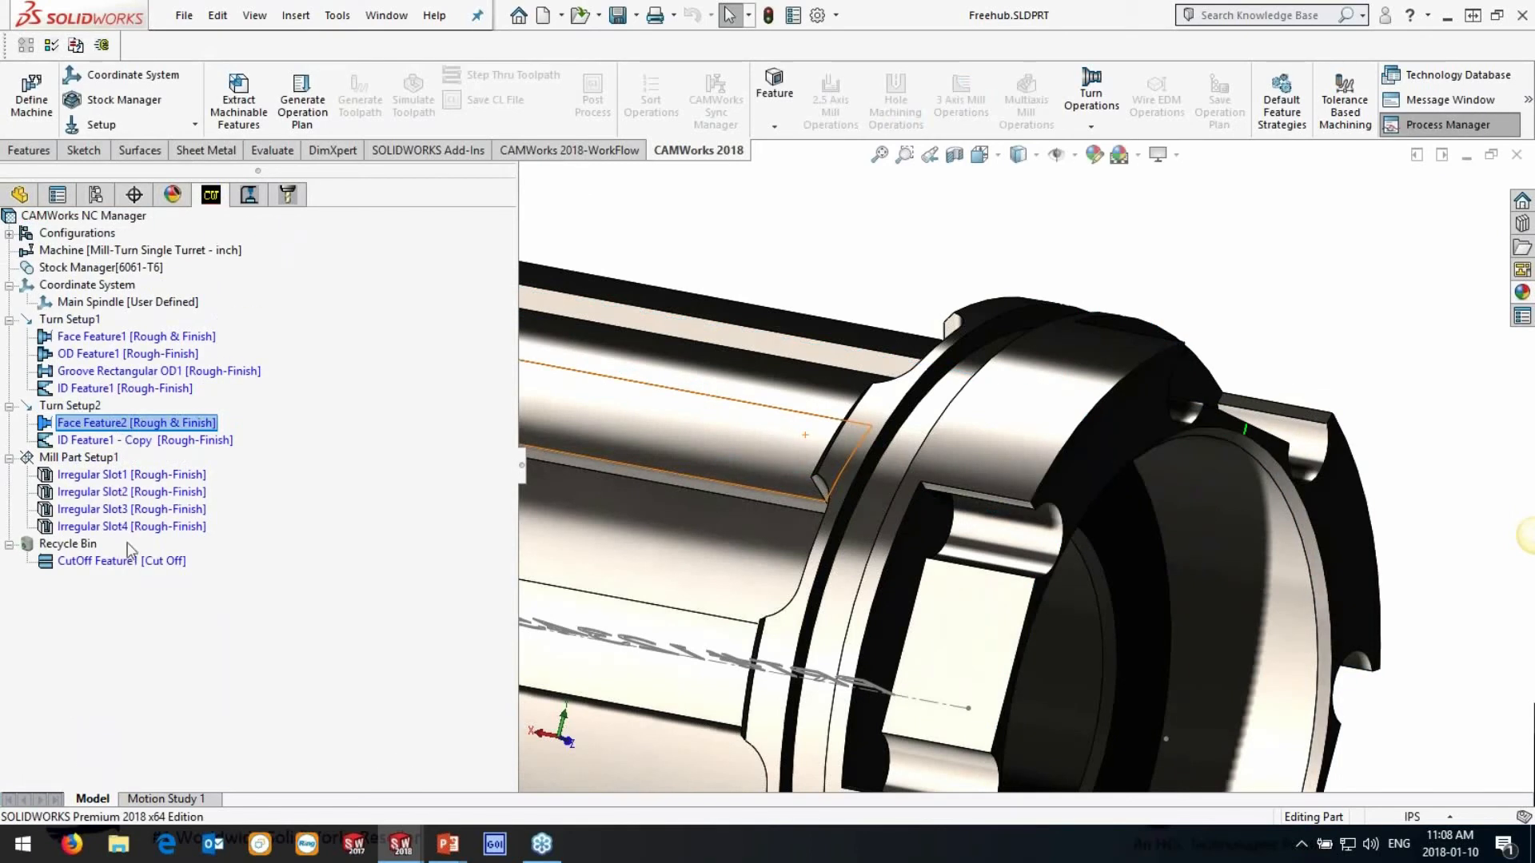
# Check Irregular Slot1 in Mill Part Setup1 and generate the operation plan and toolpaths for all setups
pyautogui.click(76, 458)
pyautogui.click(110, 476)
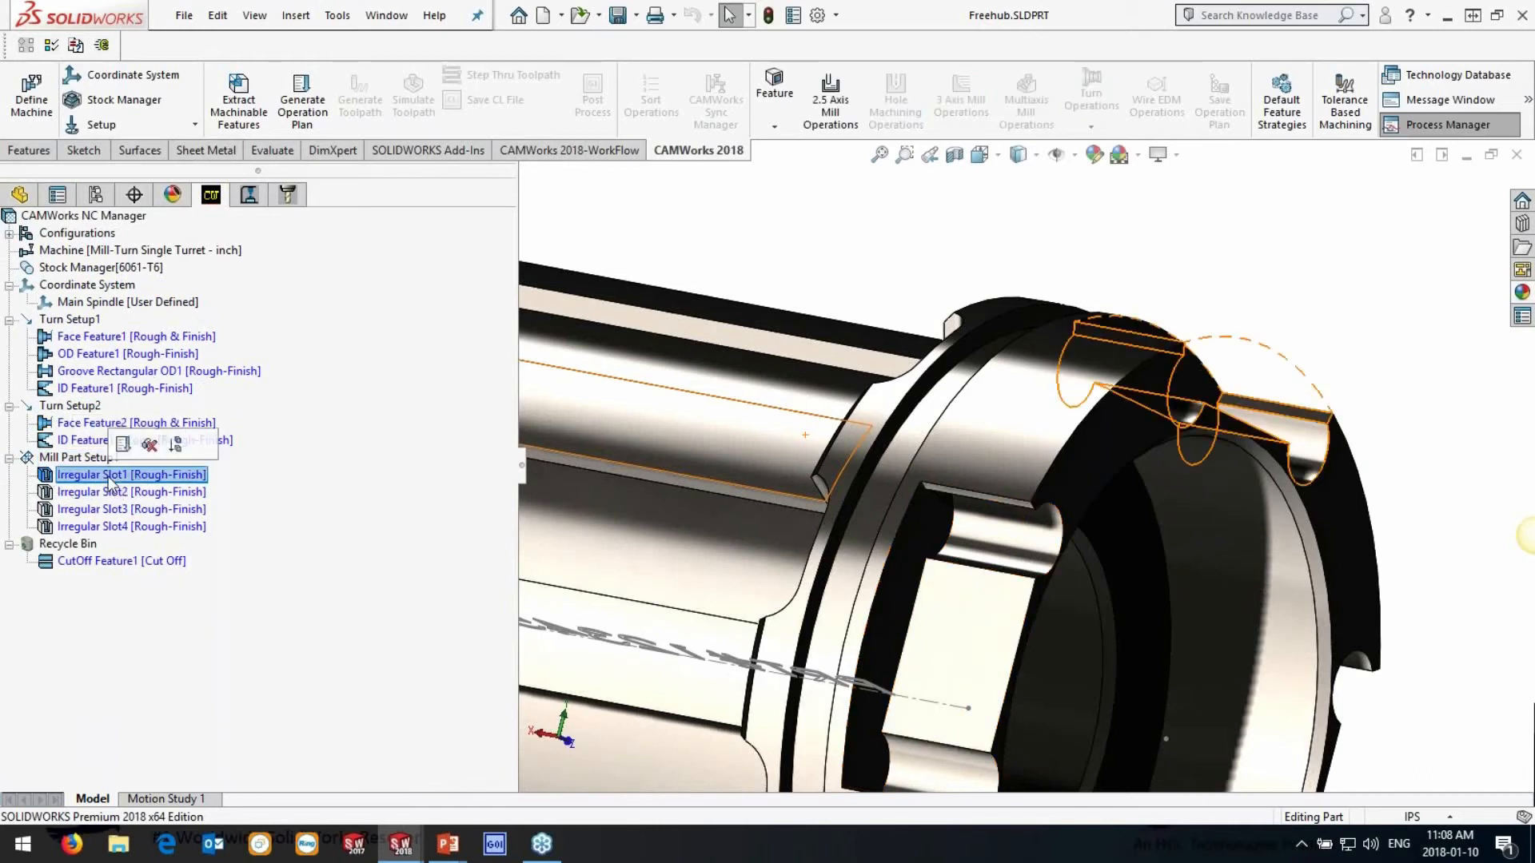
pyautogui.scroll(4, 1026, 466)
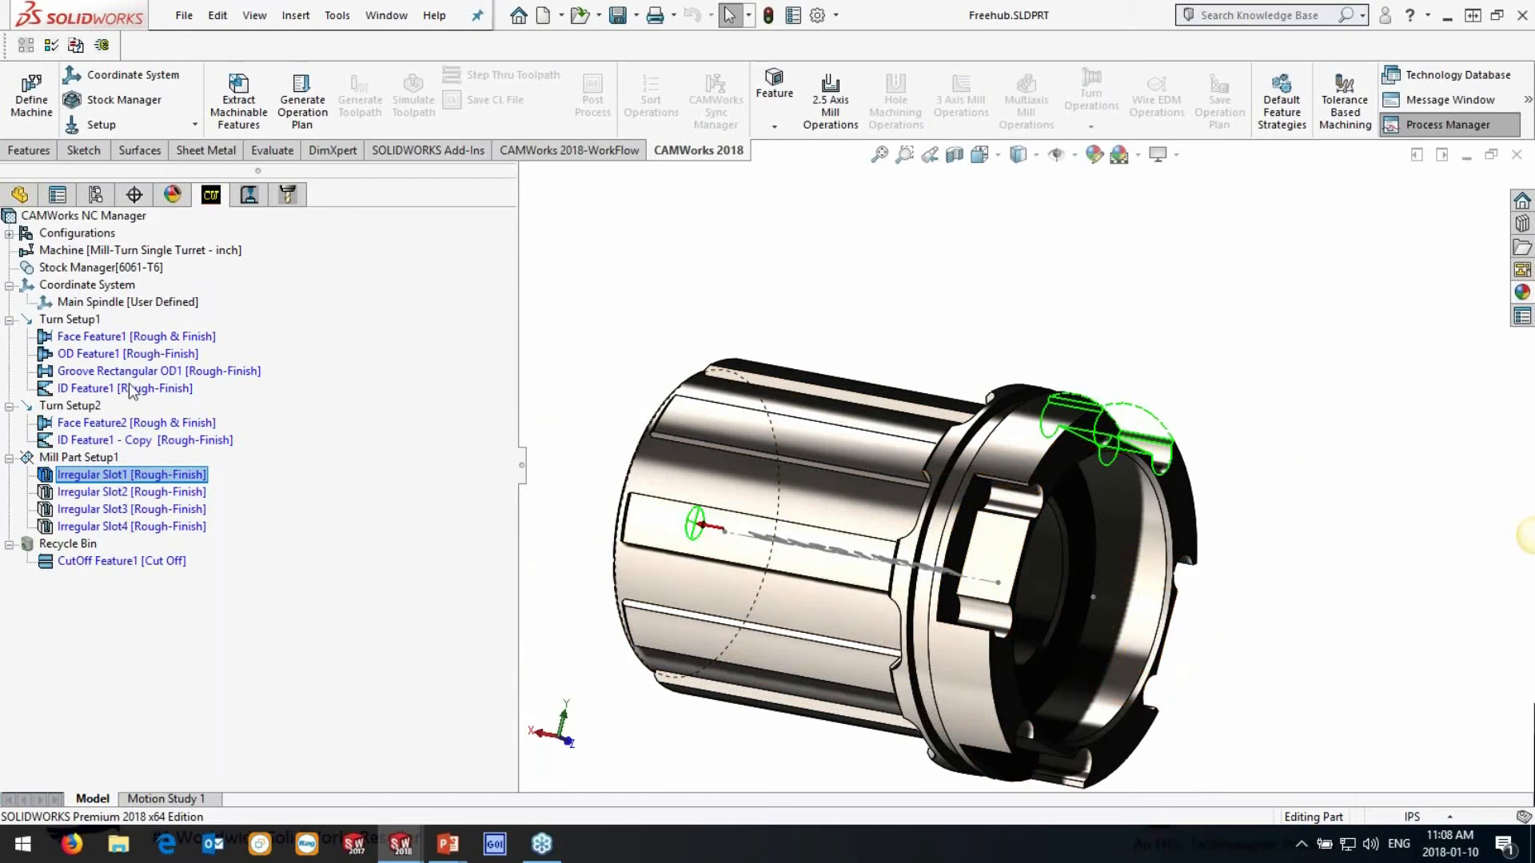
pyautogui.click(302, 104)
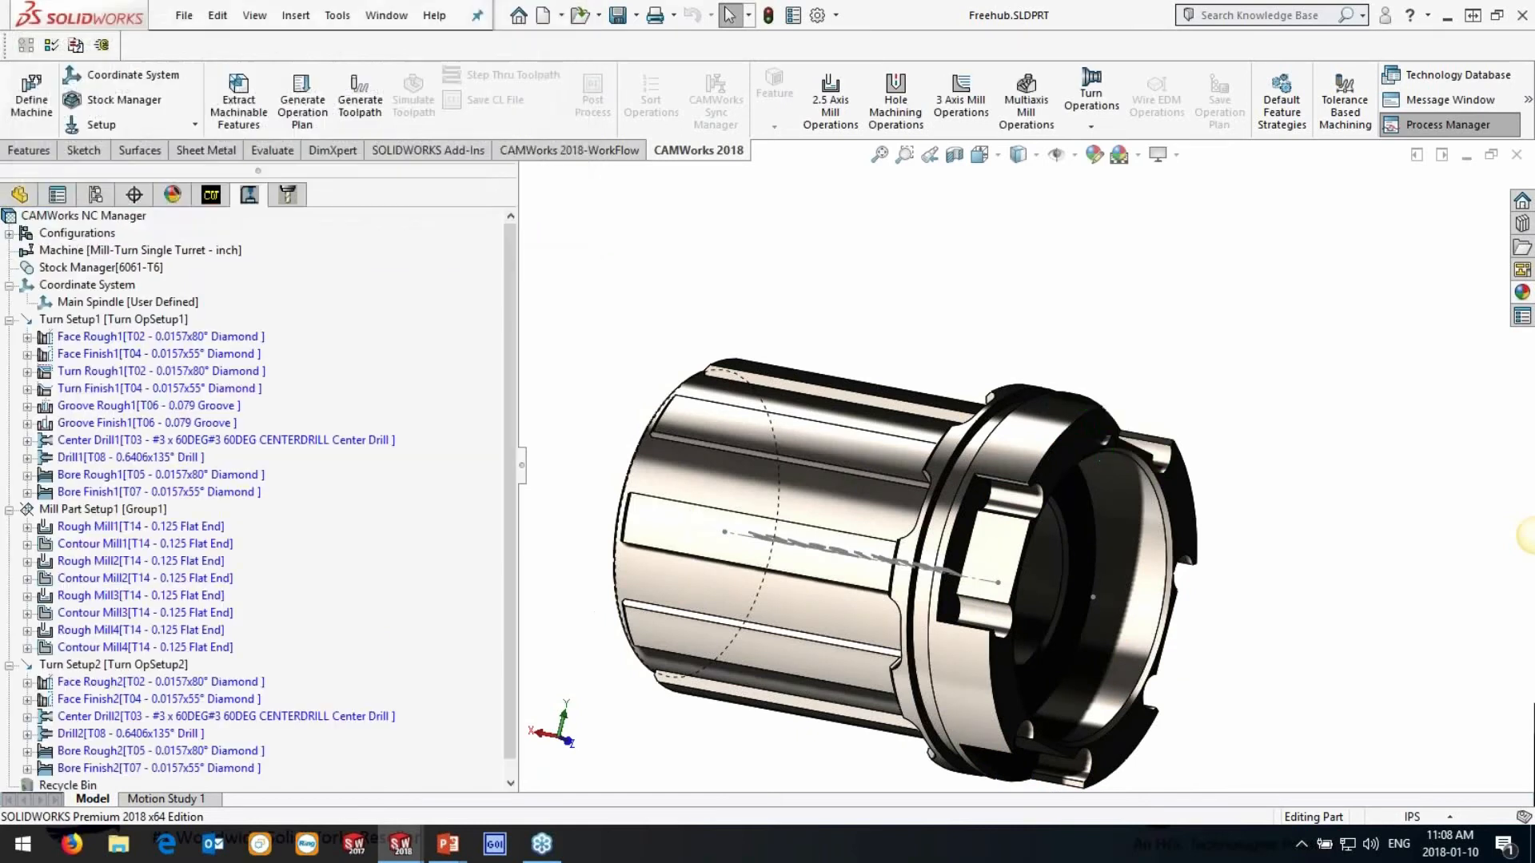
pyautogui.click(360, 104)
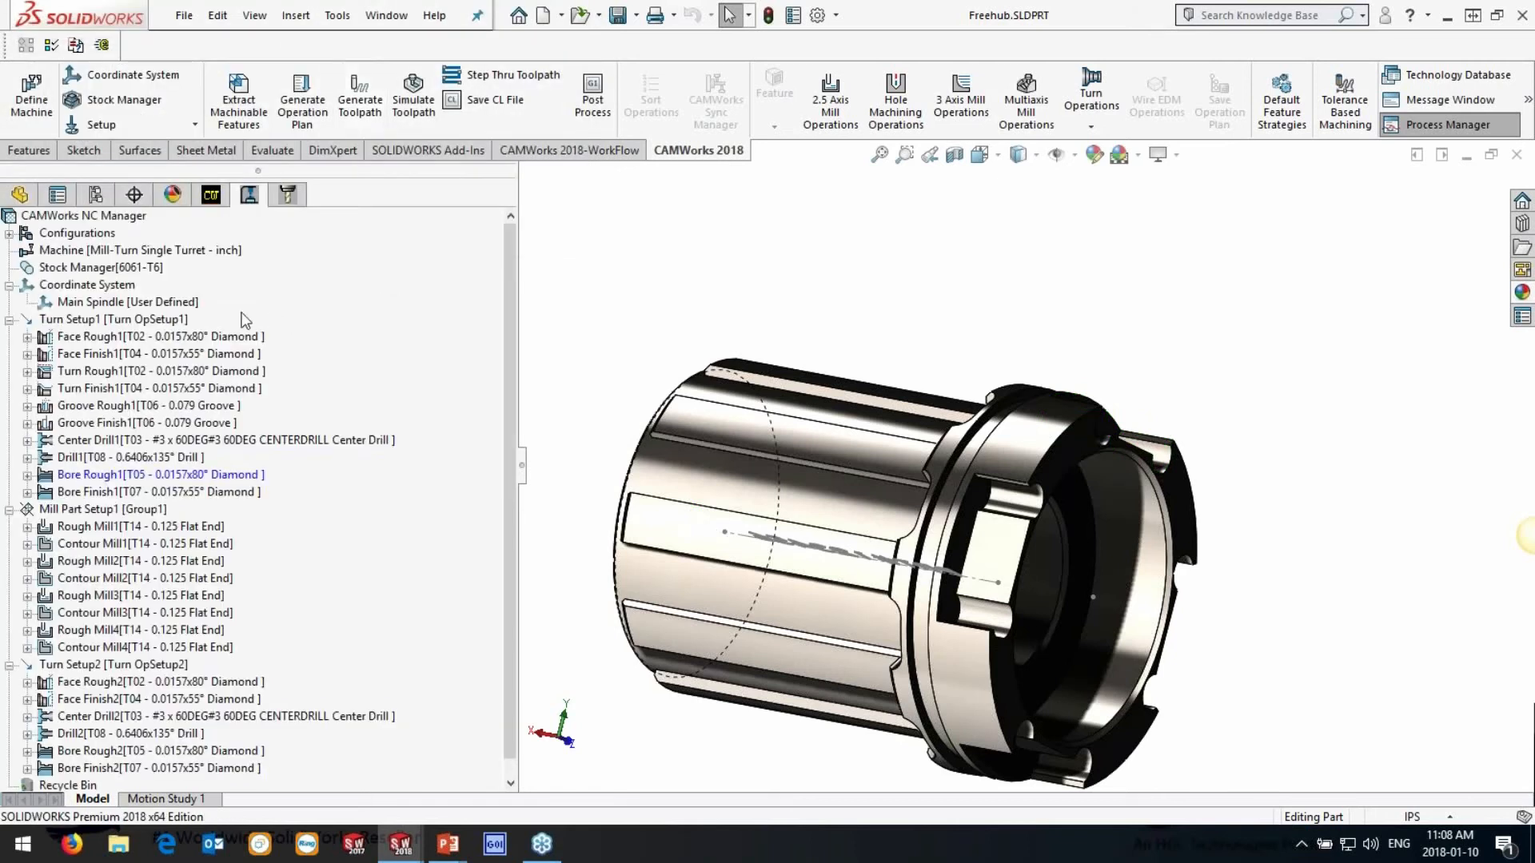
# Move Turn Setup2 directly after Turn Setup1 in the operation tree and compare the chuck orientation of both turn setups
pyautogui.click(73, 665)
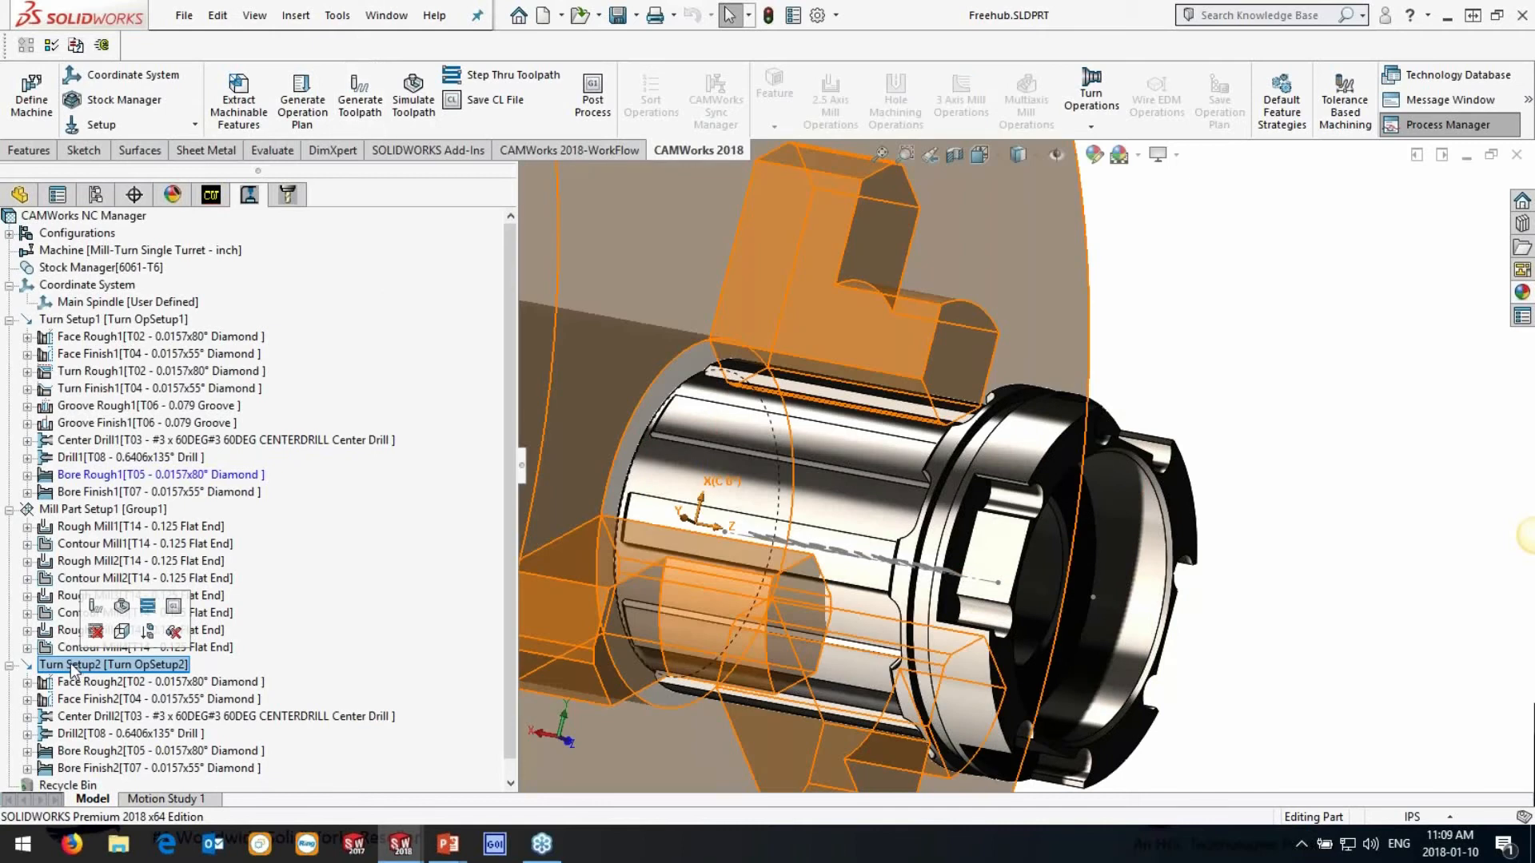
pyautogui.moveTo(72, 670); pyautogui.dragTo(96, 320)
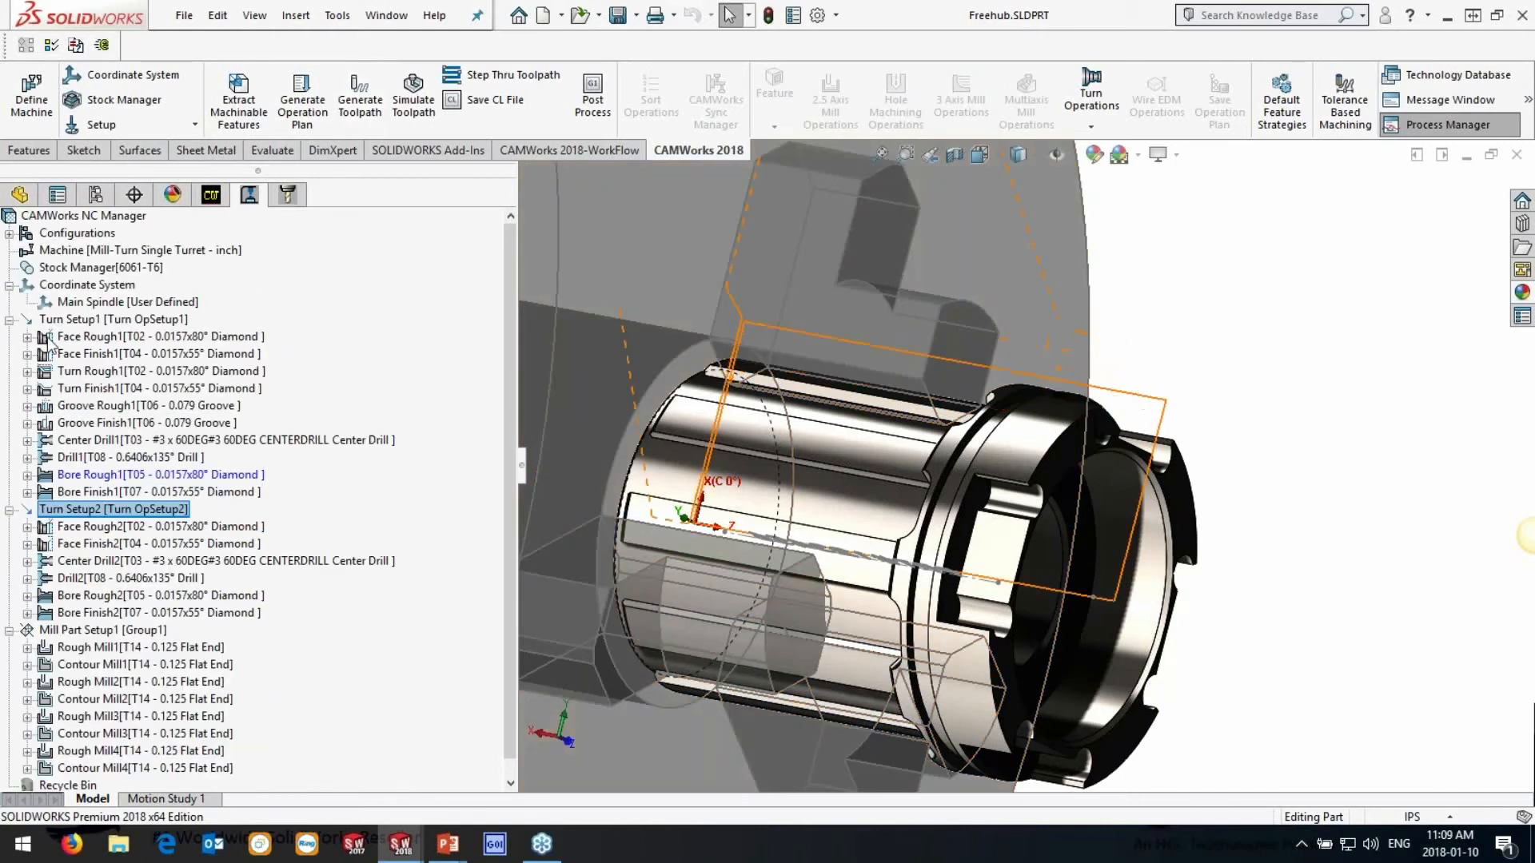
pyautogui.click(80, 319)
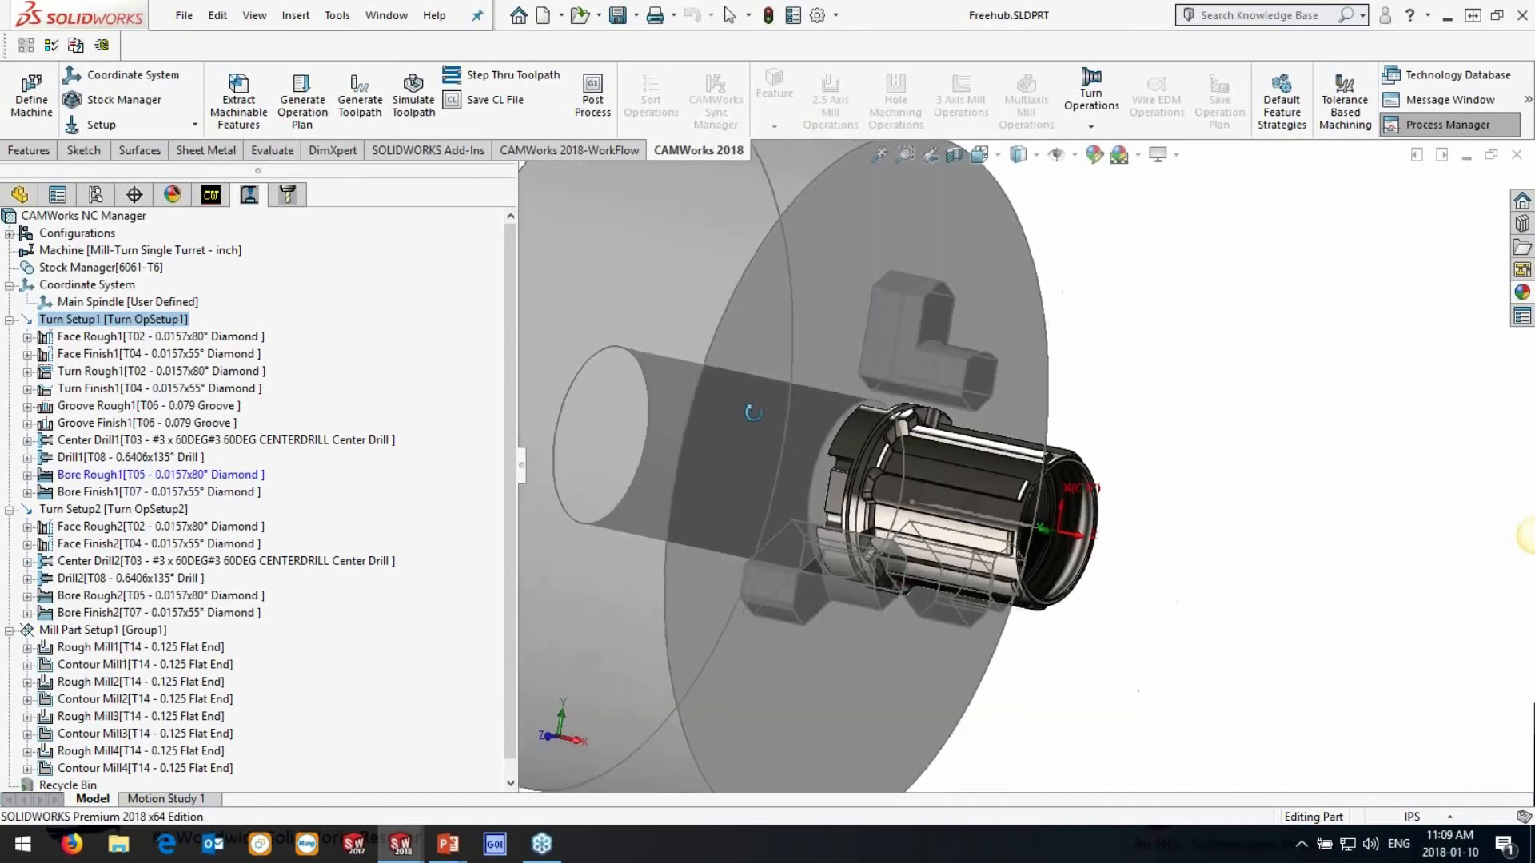
pyautogui.scroll(-3, 1014, 485)
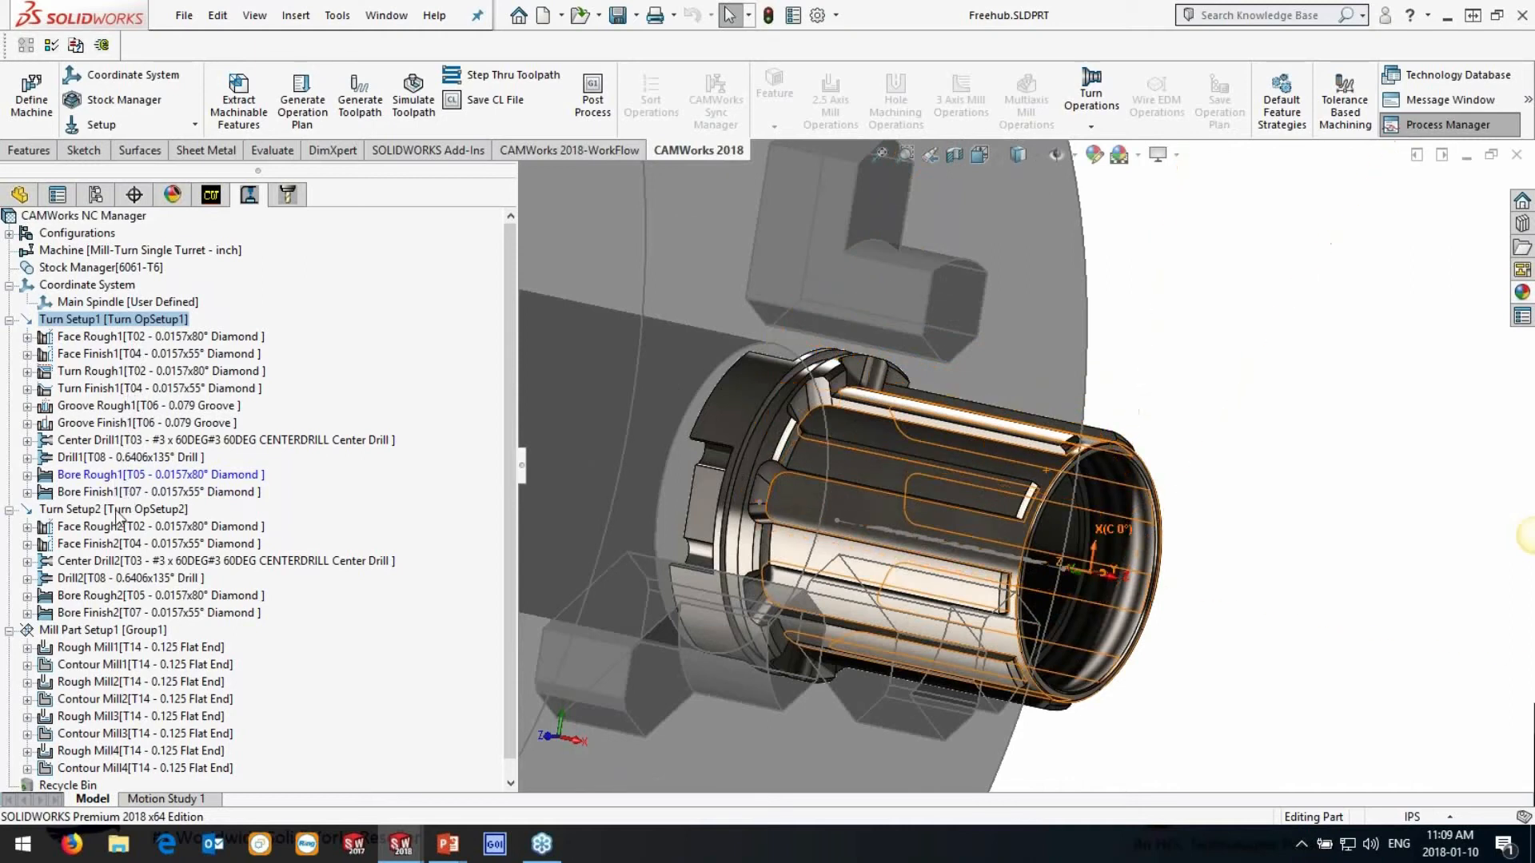
pyautogui.click(117, 513)
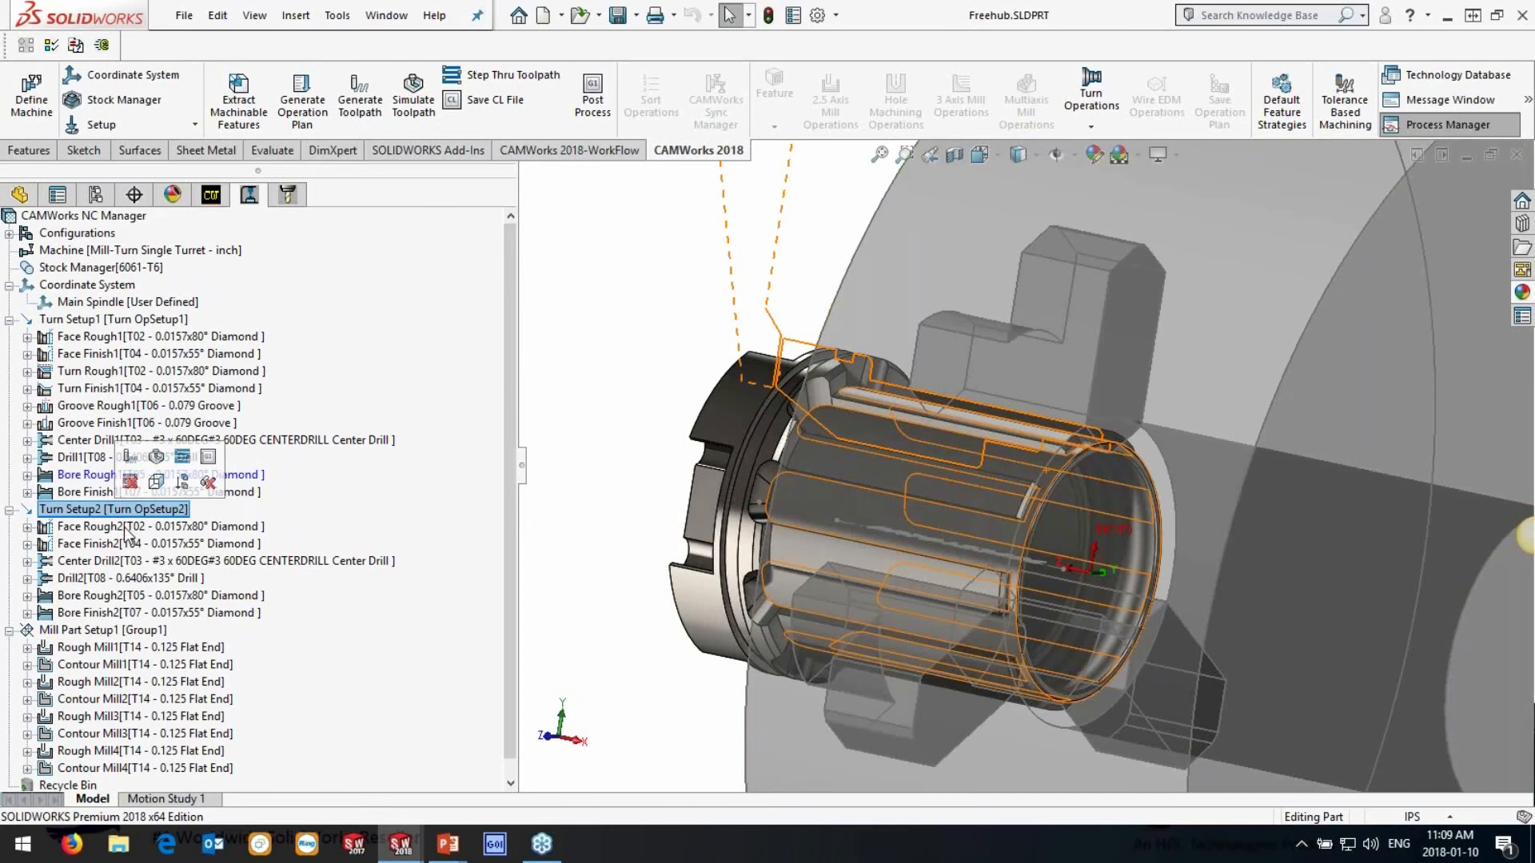
pyautogui.moveTo(908, 516); pyautogui.dragTo(572, 404, button='middle')
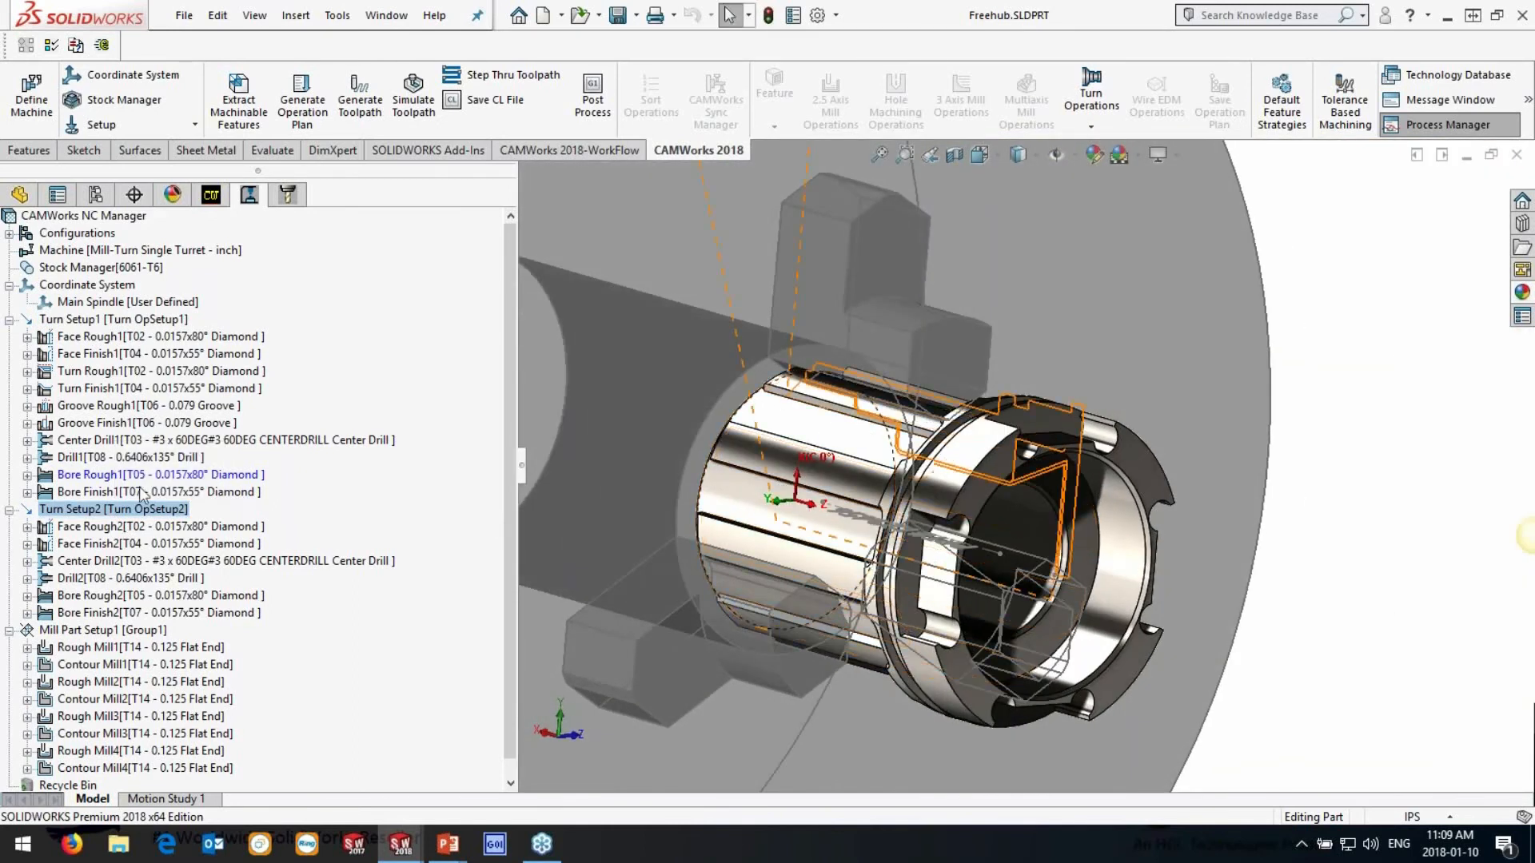
# Open the operation setup parameters of Turn Setup2 and try the stock vertex at the notched end as its origin
pyautogui.doubleClick(112, 509)
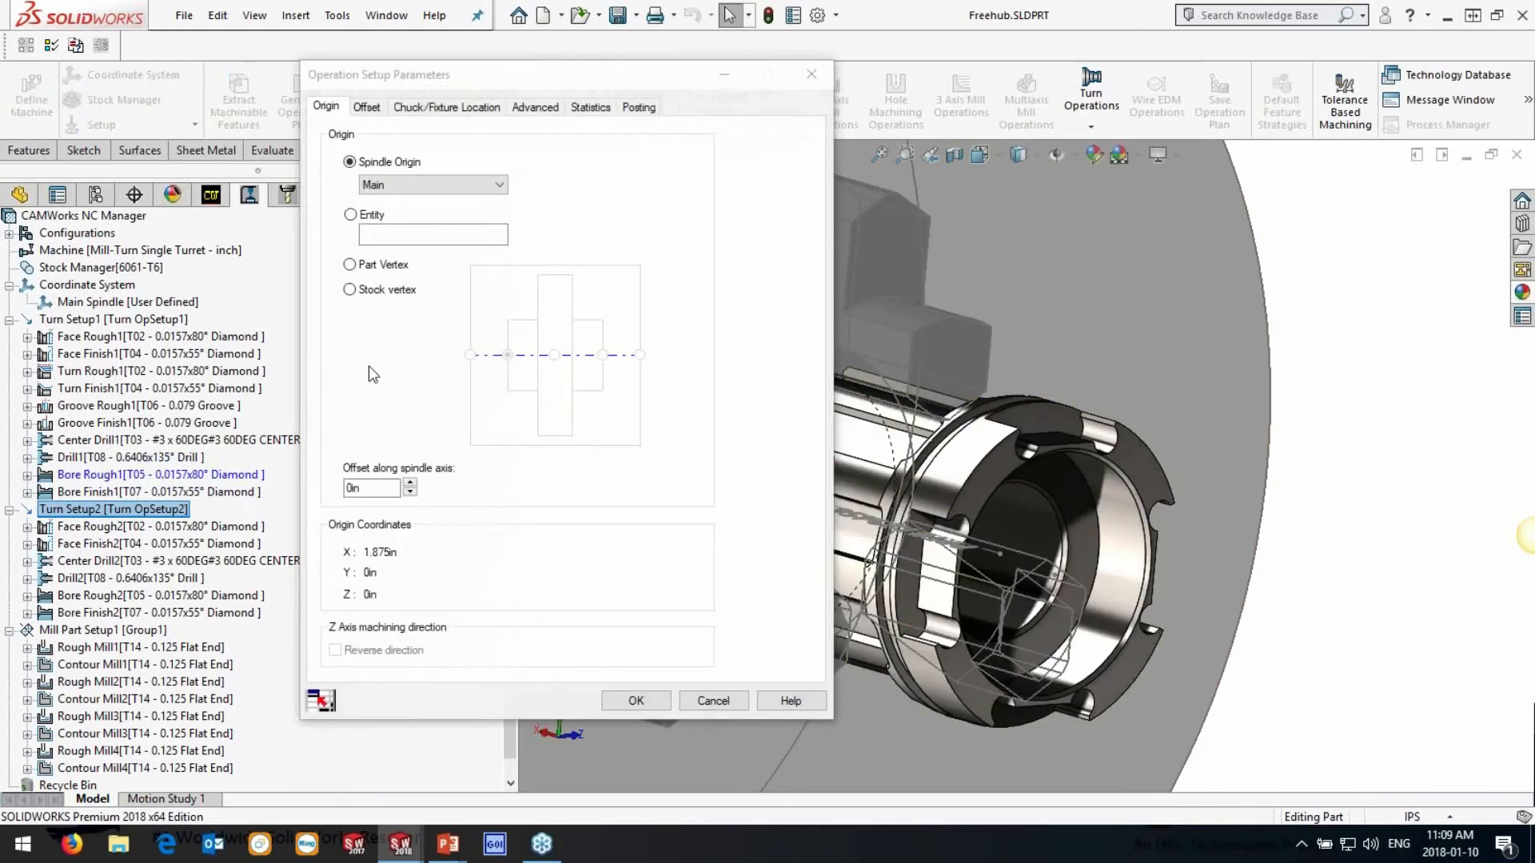
pyautogui.moveTo(550, 88); pyautogui.dragTo(396, 68)
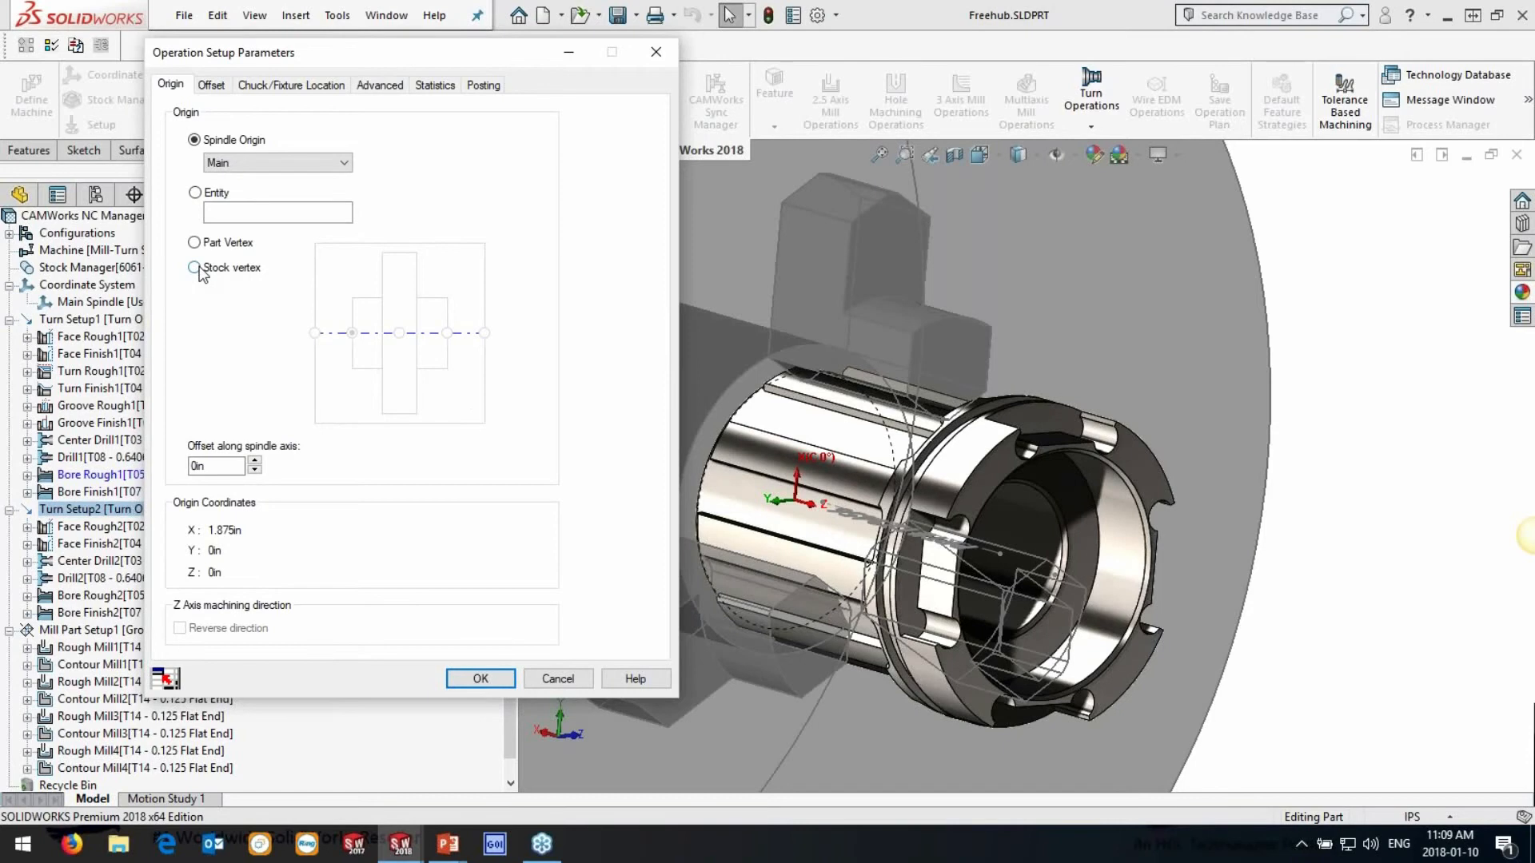
pyautogui.click(194, 267)
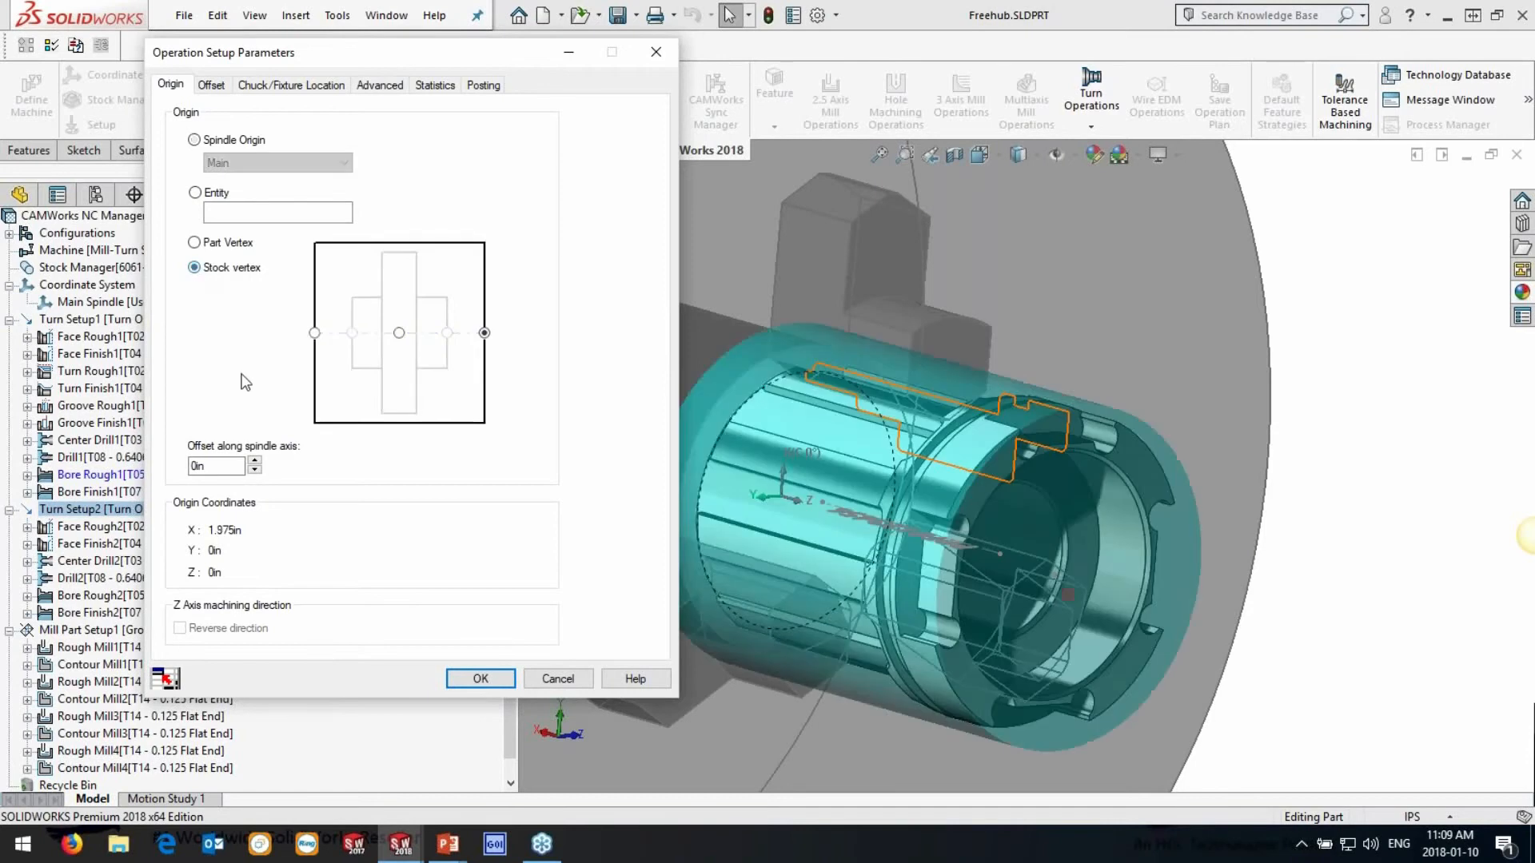
pyautogui.click(314, 333)
pyautogui.moveTo(1073, 581); pyautogui.dragTo(1258, 575, button='middle')
pyautogui.press('Escape')
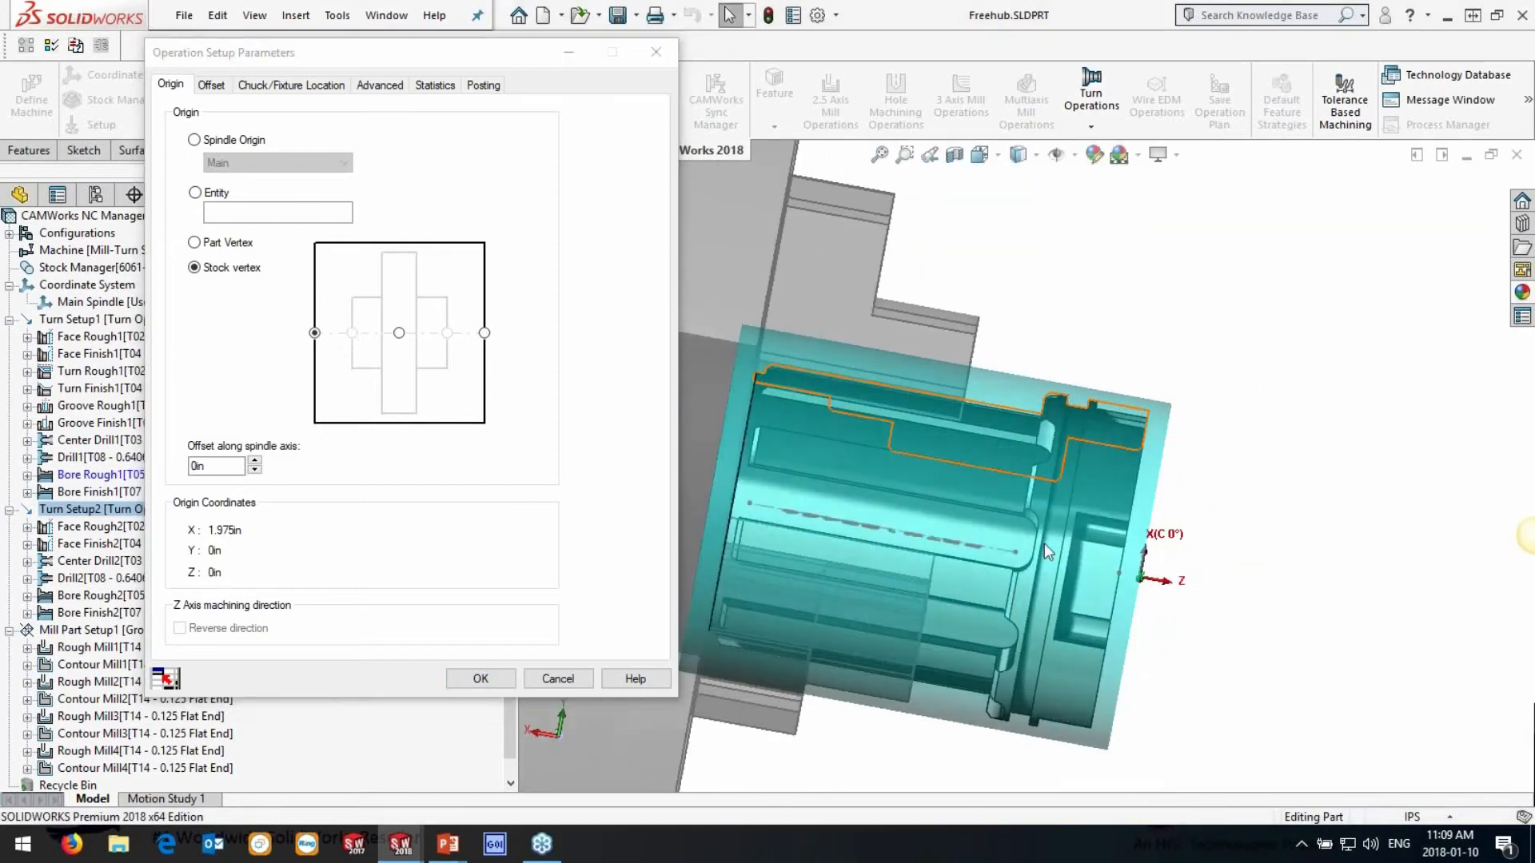
# Set the Turn Setup2 origin to the part vertex at the notched end and regenerate its toolpaths
pyautogui.click(195, 242)
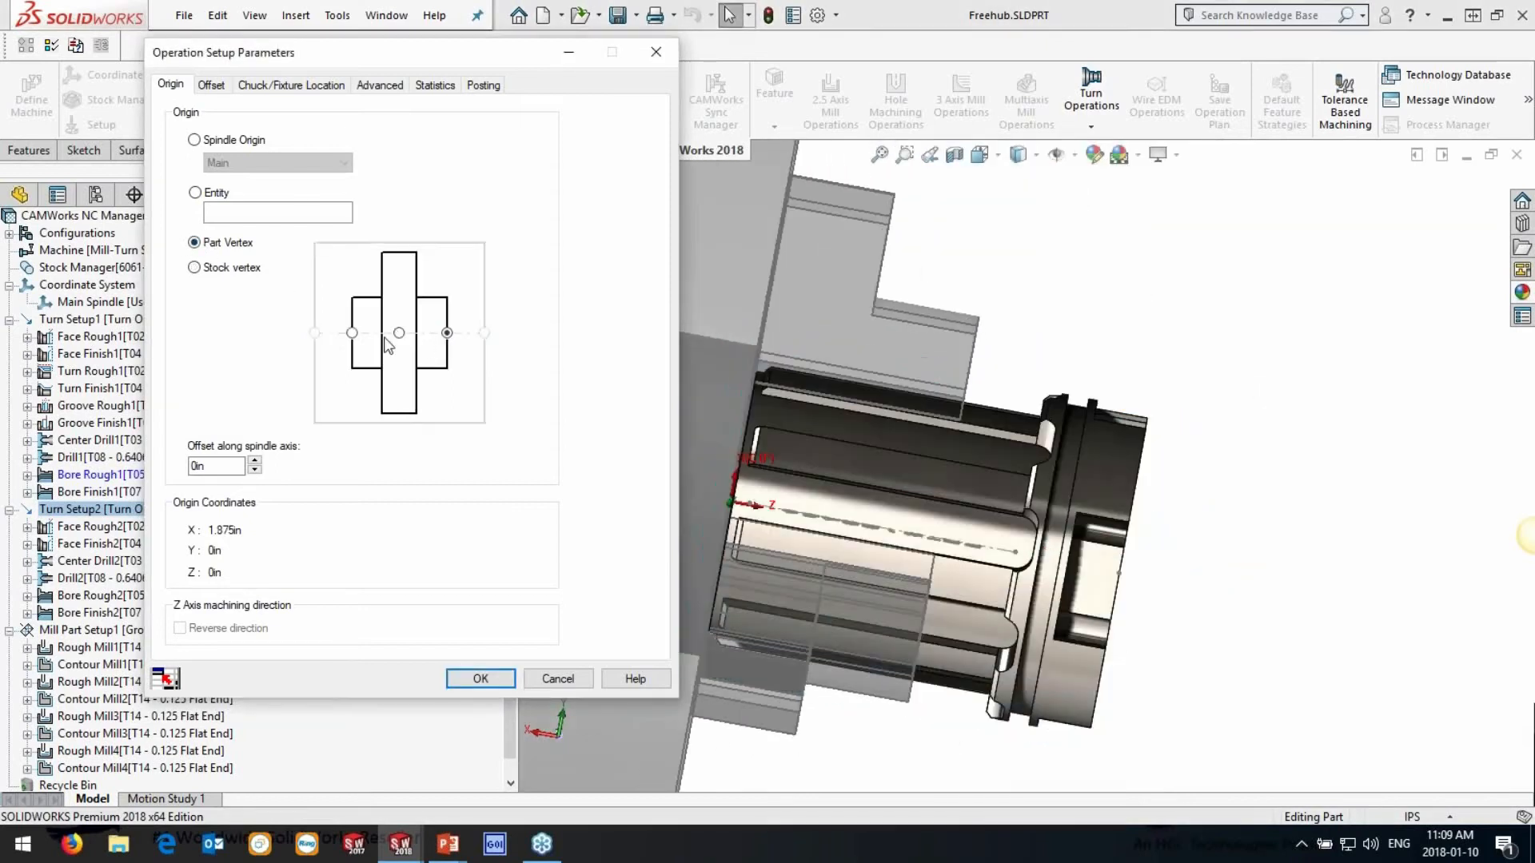
pyautogui.click(353, 334)
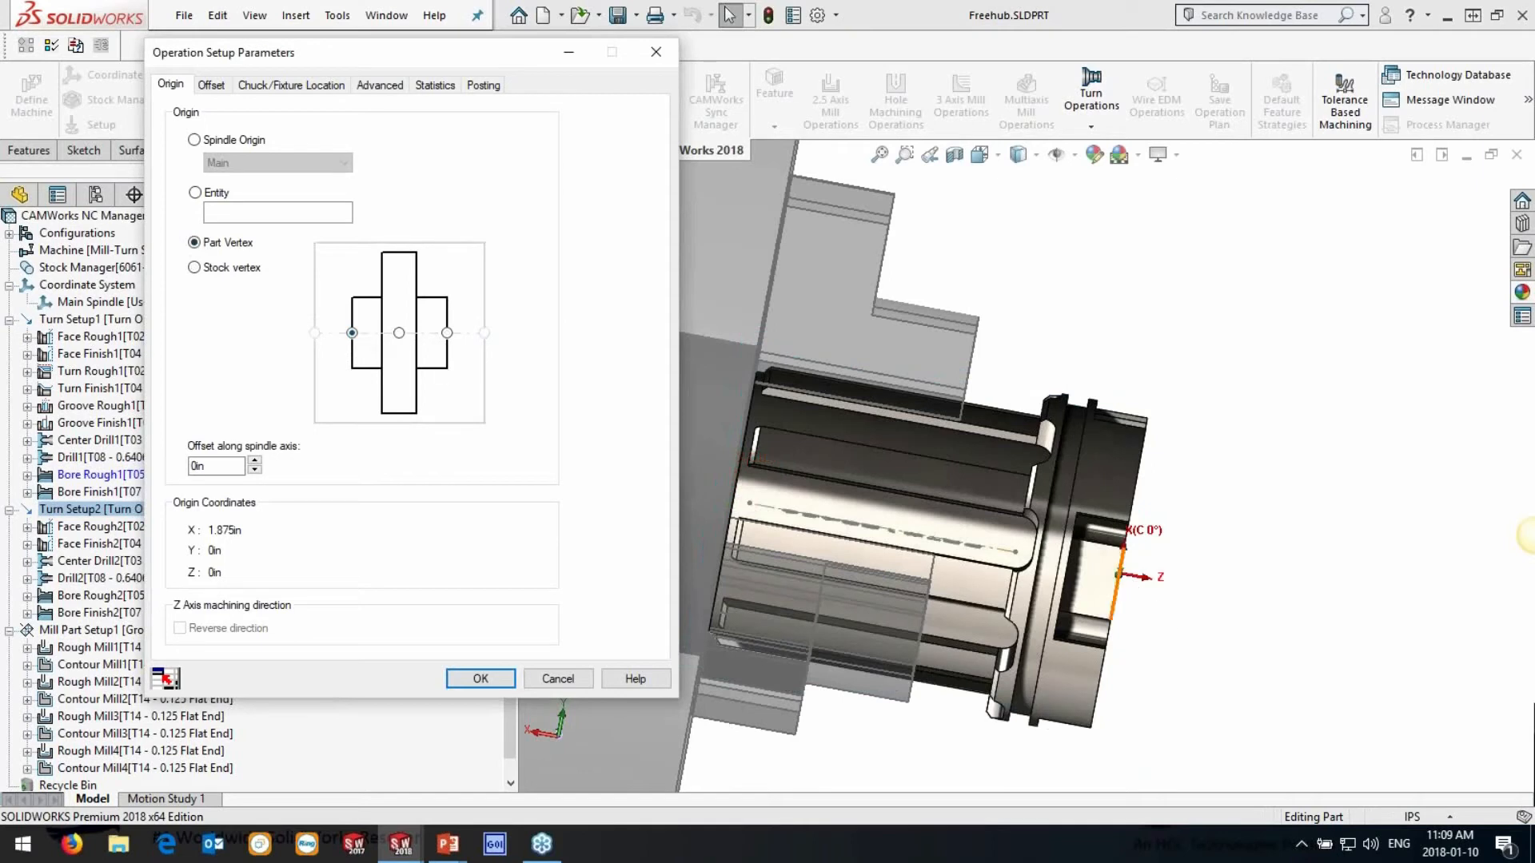
pyautogui.moveTo(1121, 578); pyautogui.dragTo(1074, 461, button='middle')
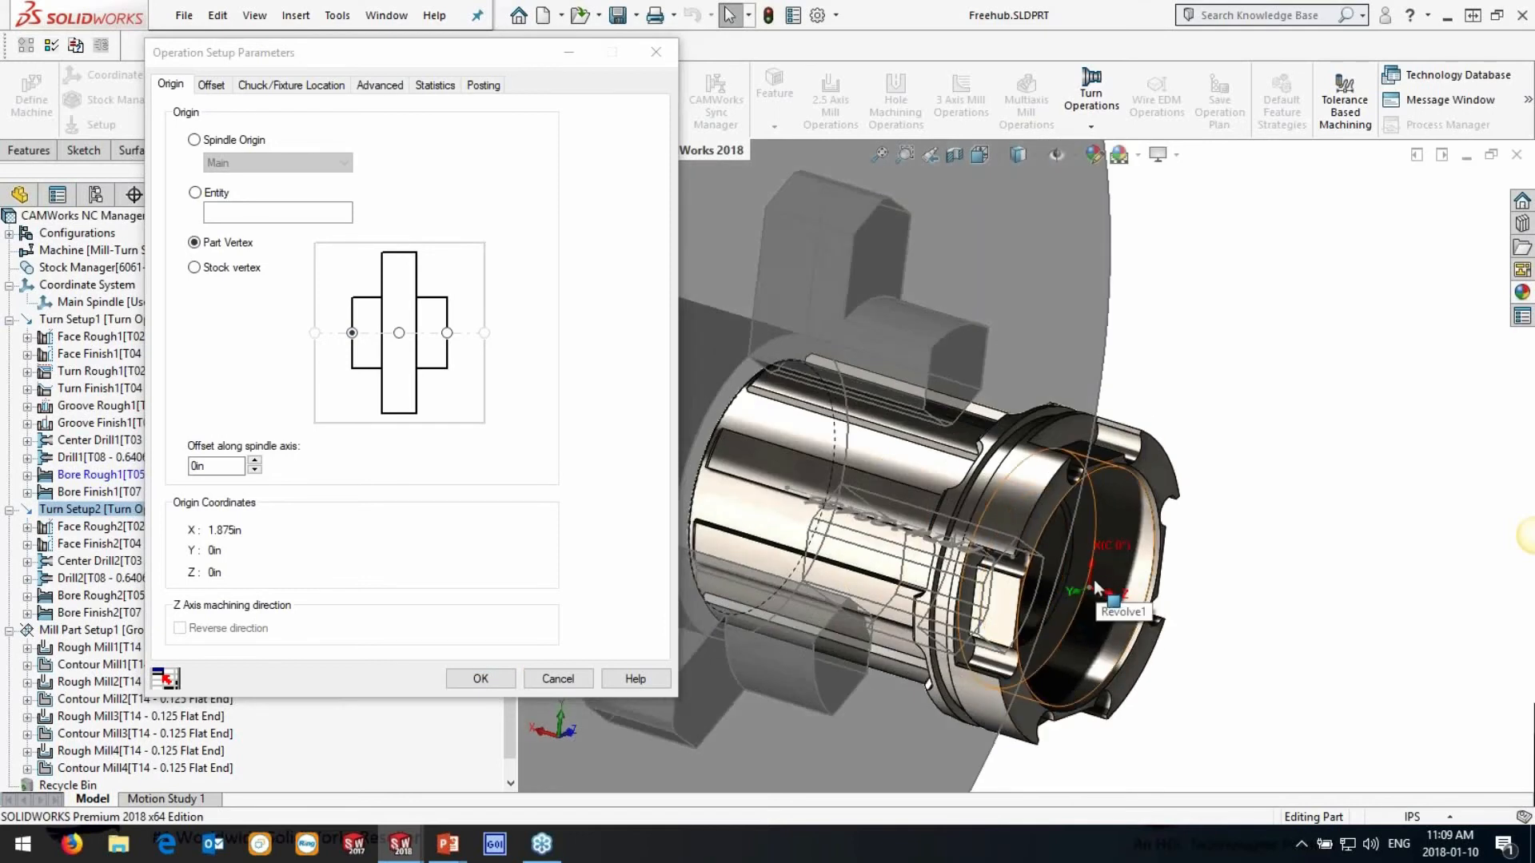
pyautogui.click(464, 679)
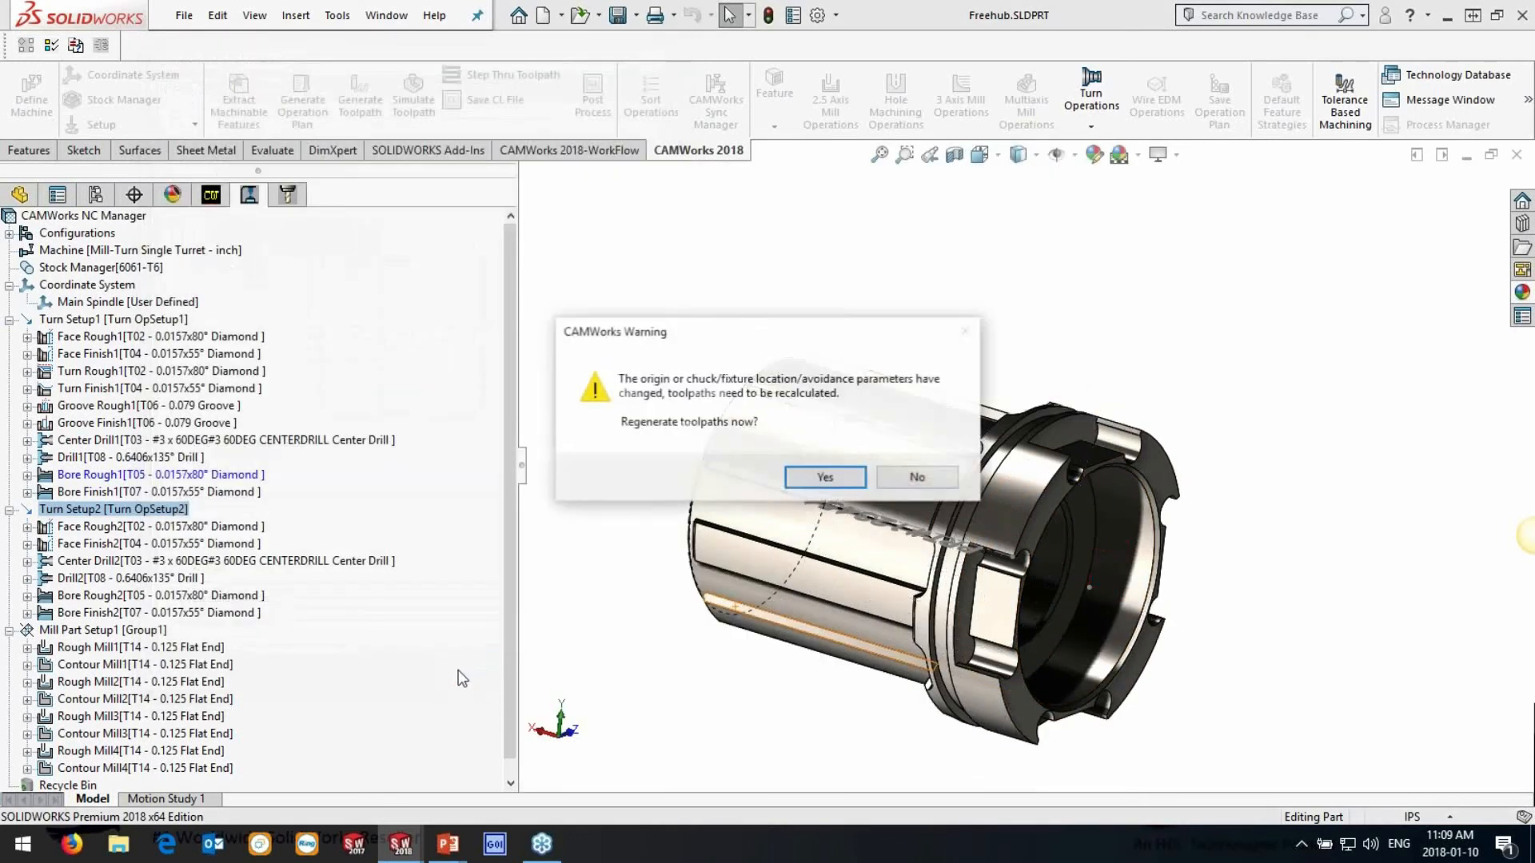
pyautogui.click(838, 478)
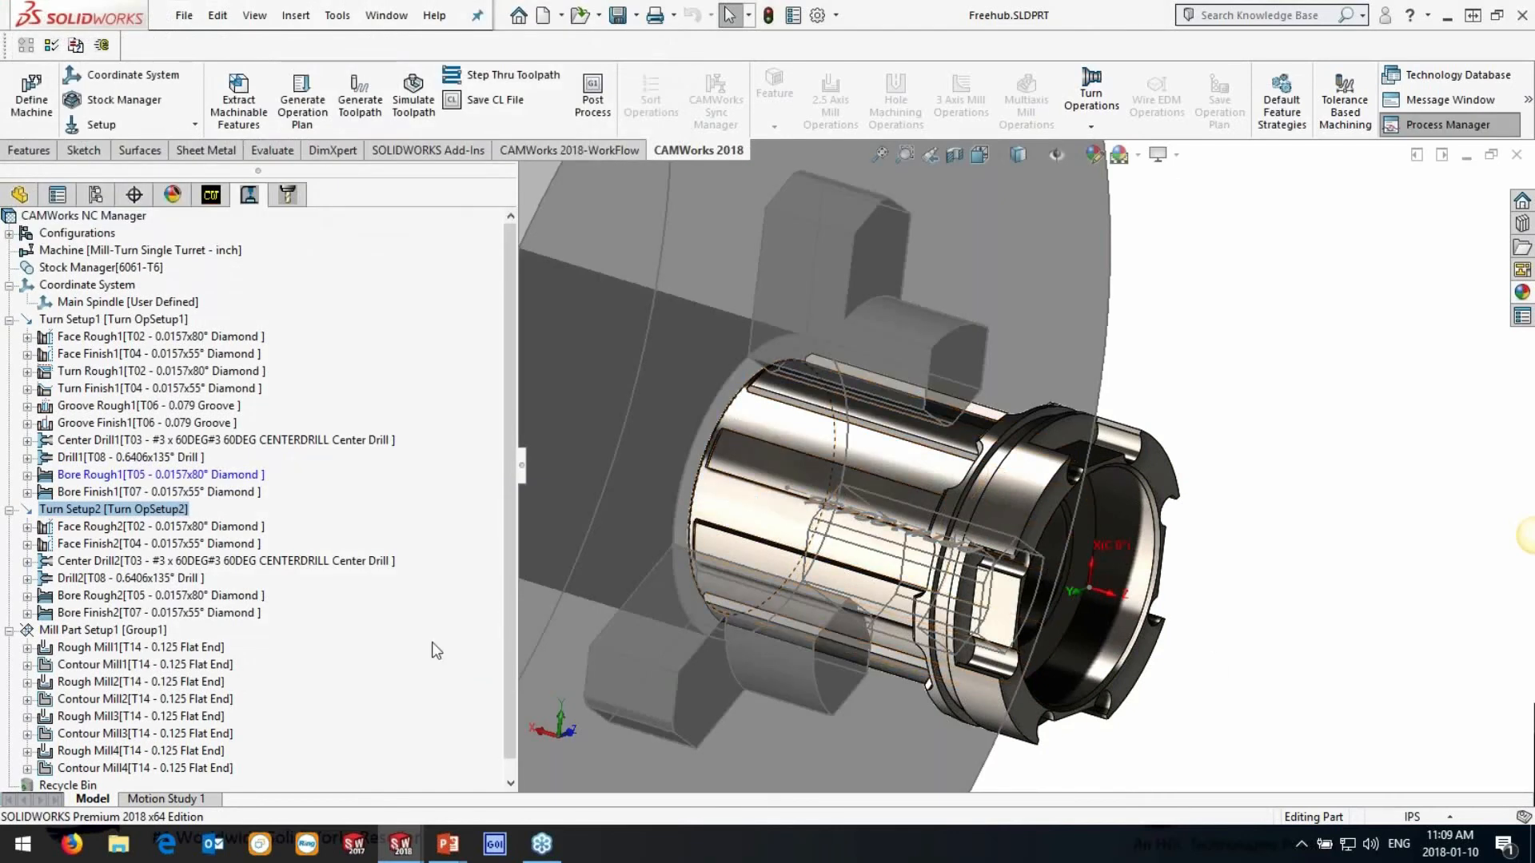
# Compare the chuck and origin positions of Mill Part Setup1, Turn Setup1 and Turn Setup2 on the part
pyautogui.click(132, 630)
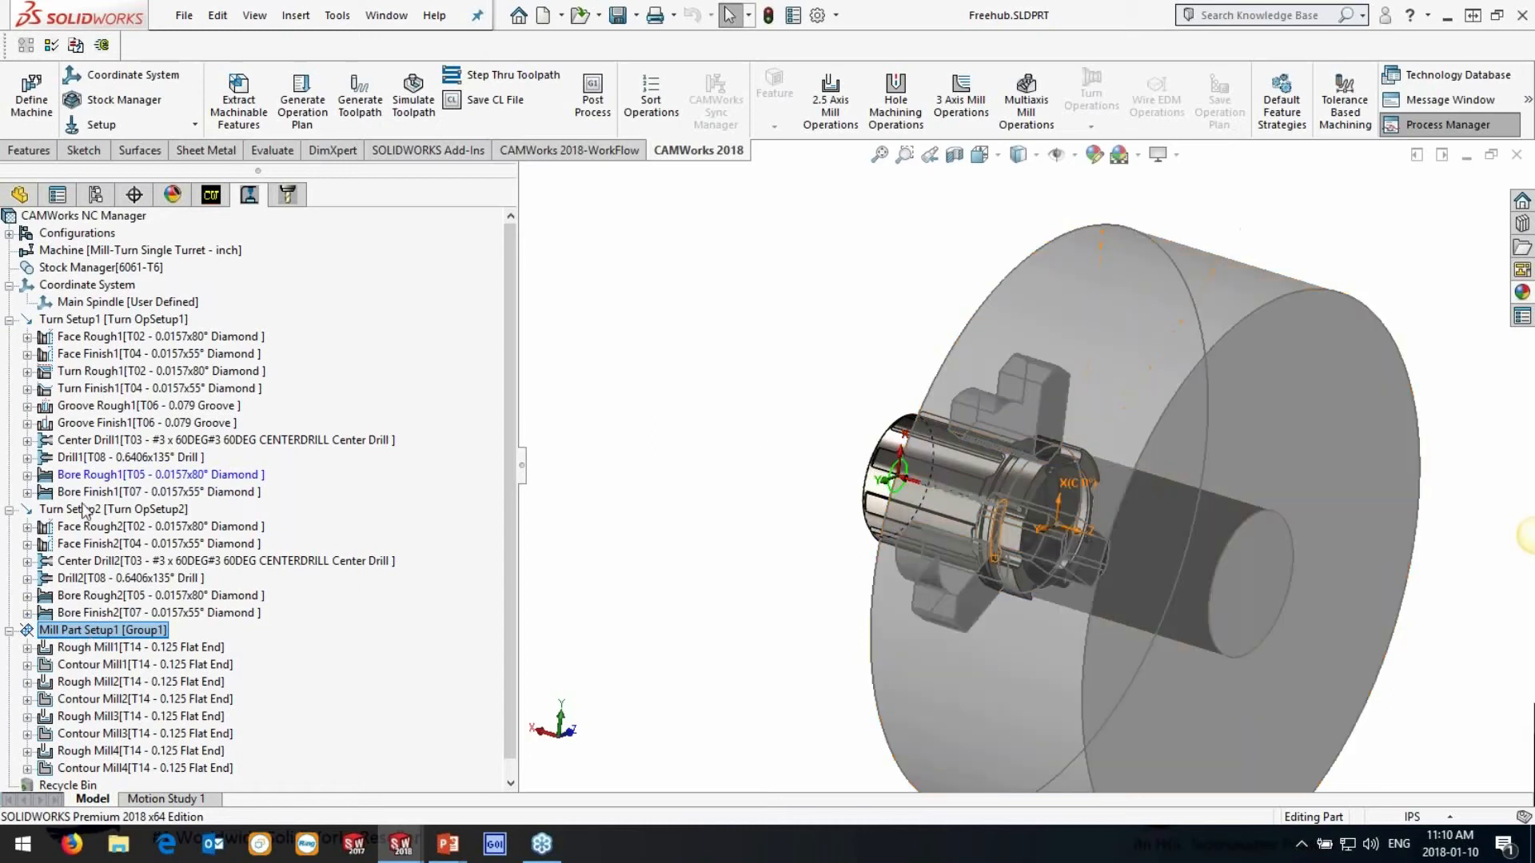
pyautogui.click(84, 509)
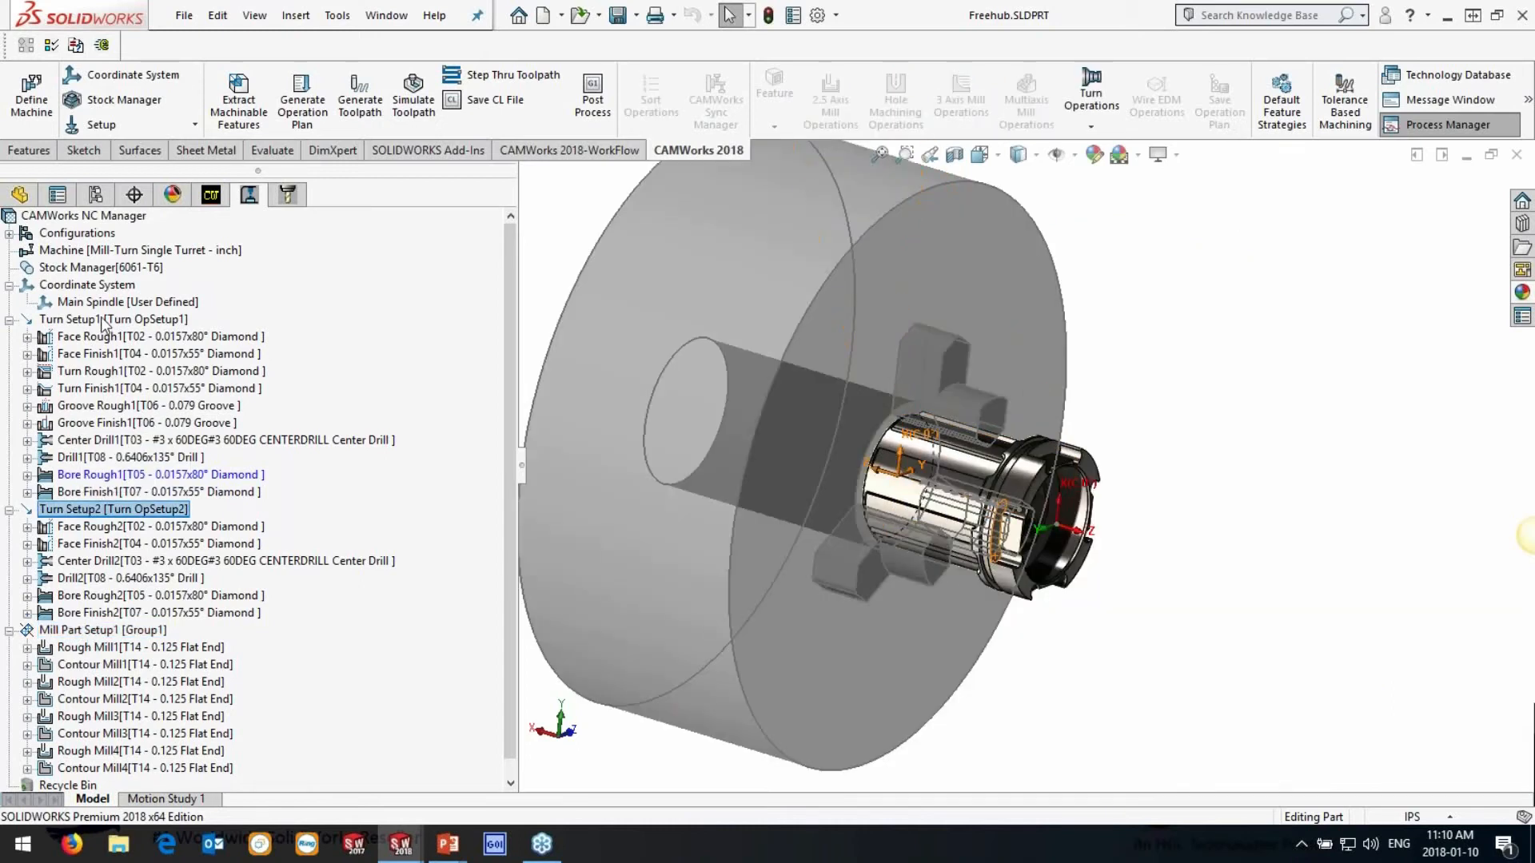
pyautogui.click(102, 320)
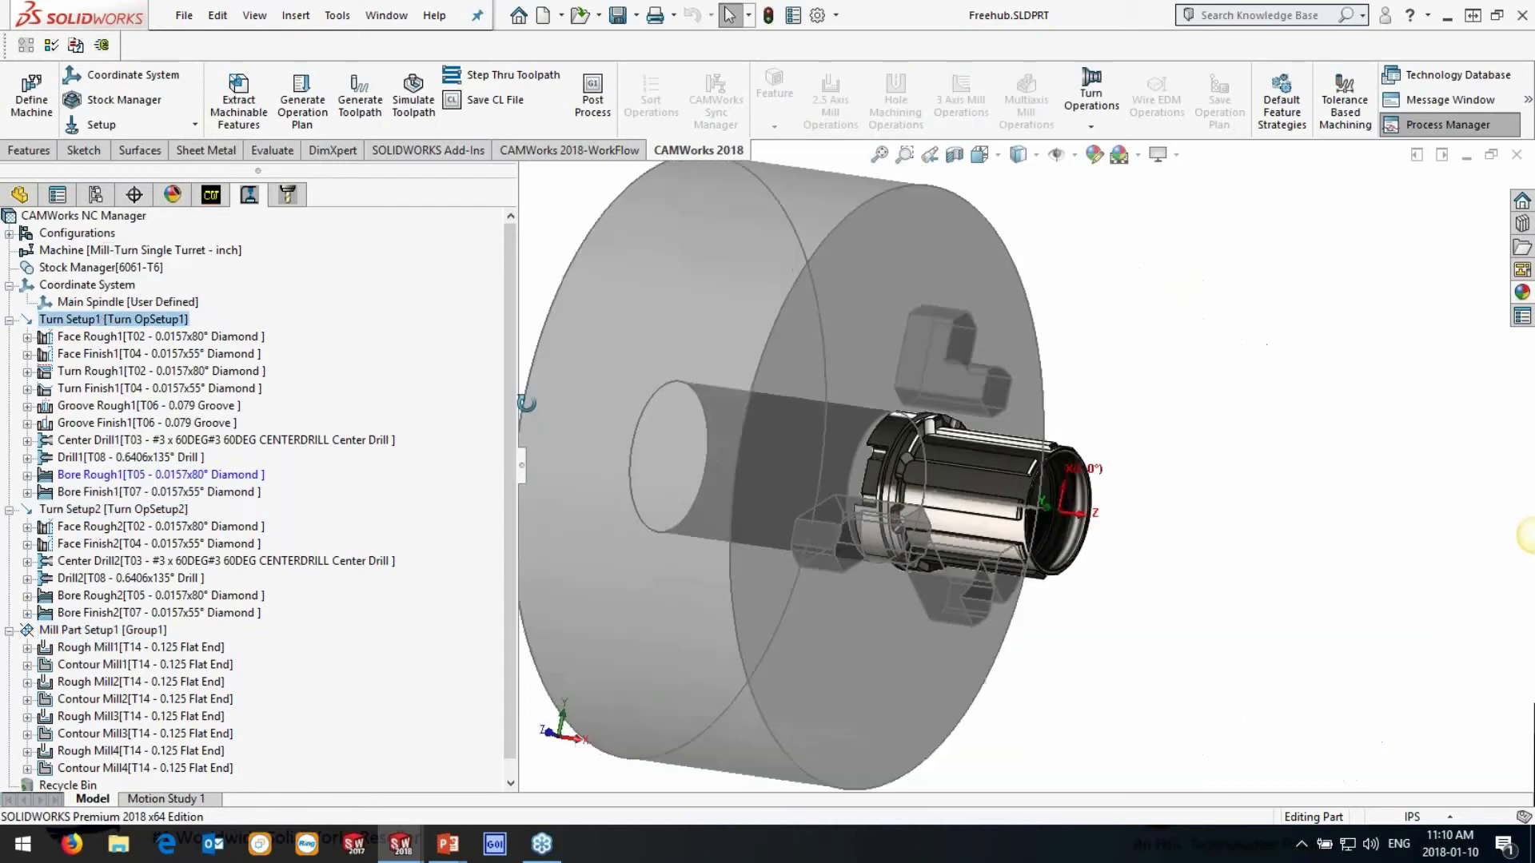
pyautogui.click(112, 510)
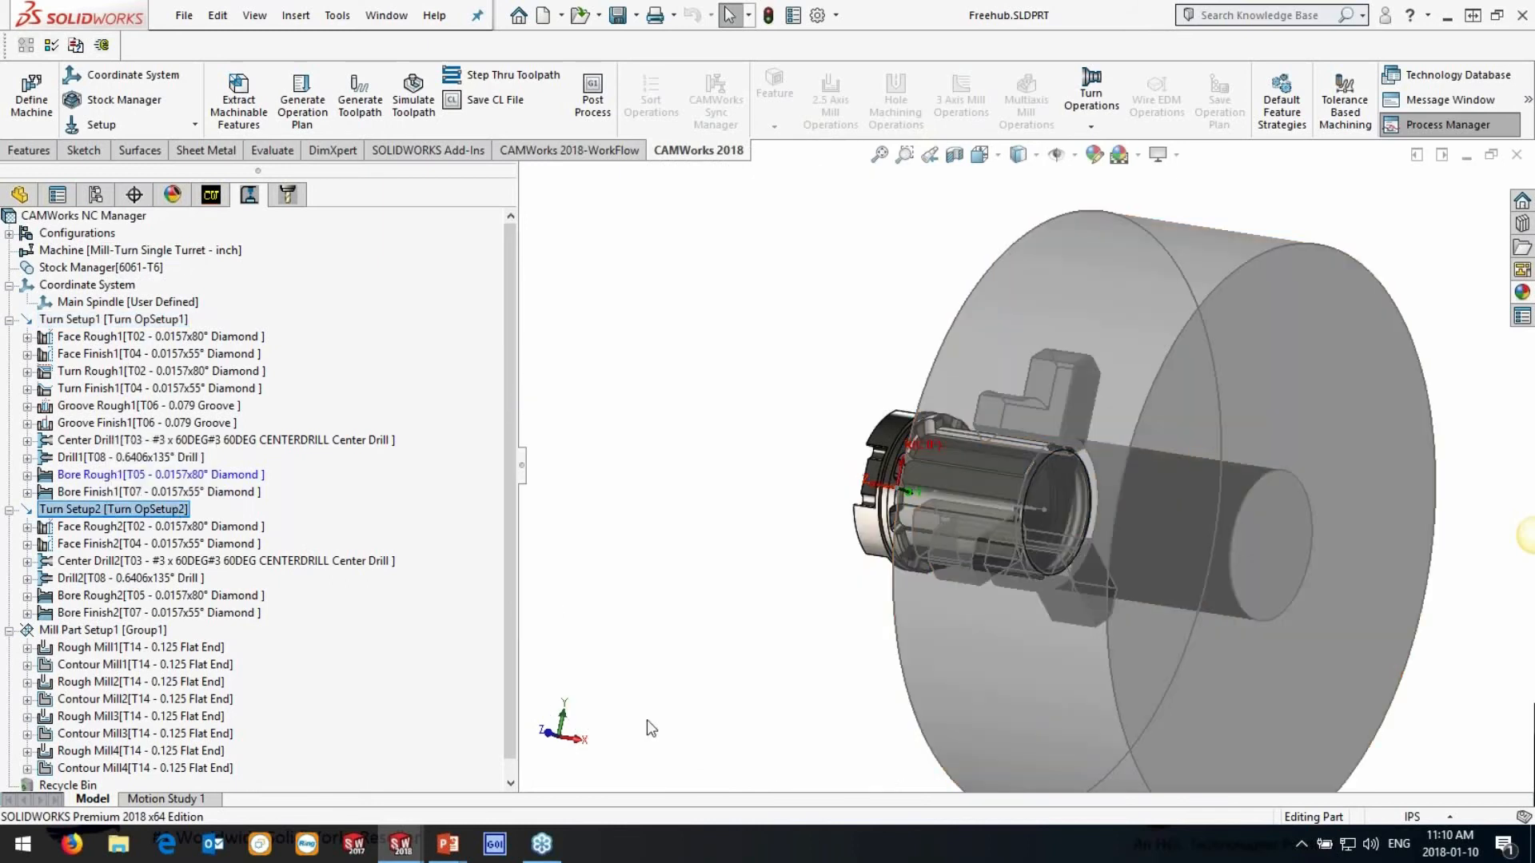
pyautogui.moveTo(651, 727); pyautogui.dragTo(1225, 714, button='middle')
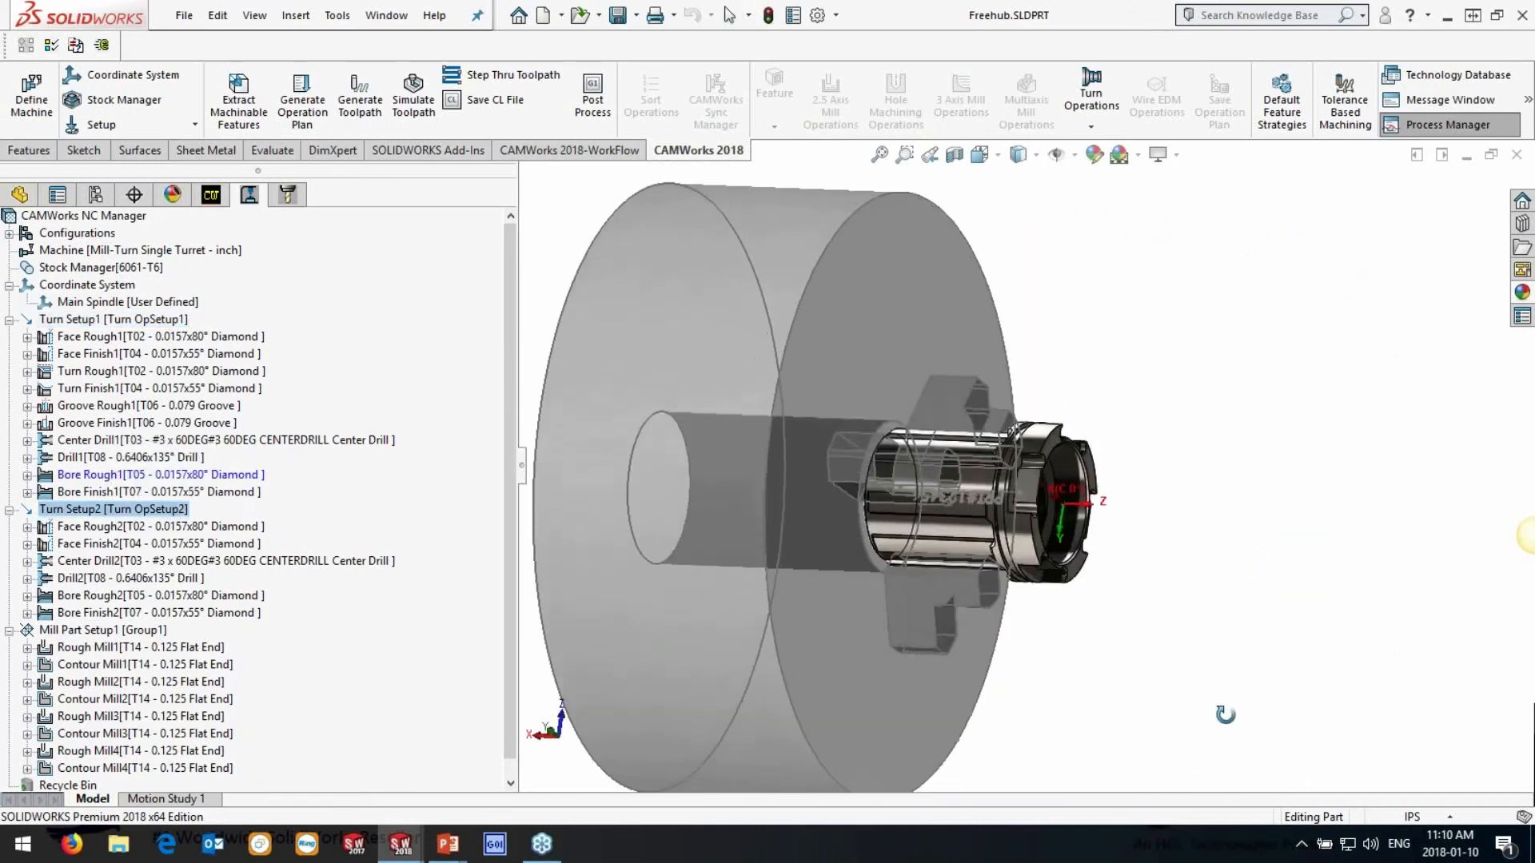
pyautogui.press('Escape')
# Make Mill Part Setup1 use the turn setup origin of Turn OpSetup2 and regenerate its toolpaths
pyautogui.click(102, 631)
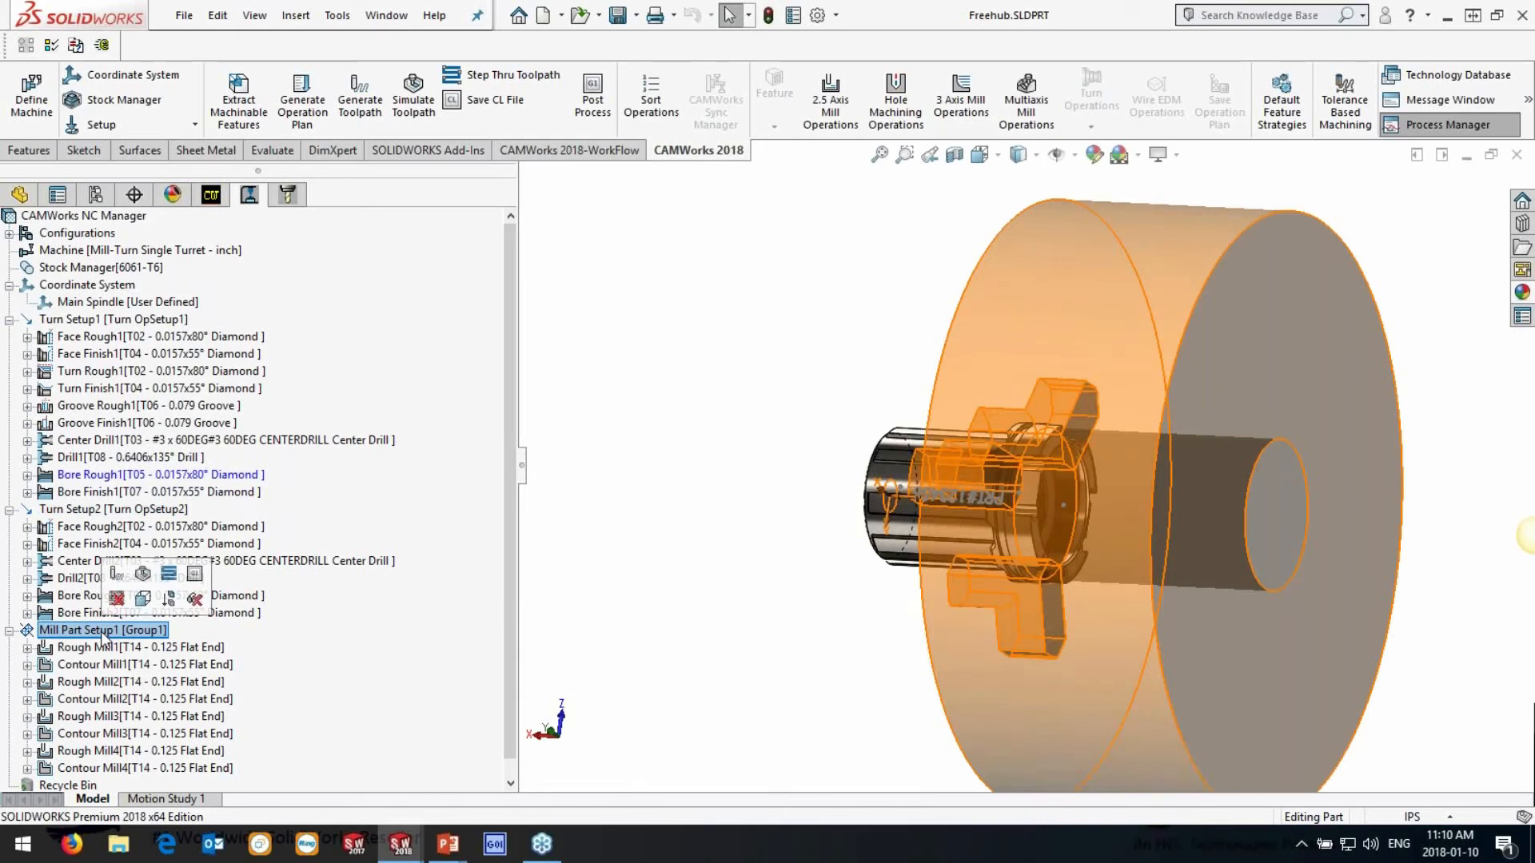
pyautogui.doubleClick(102, 632)
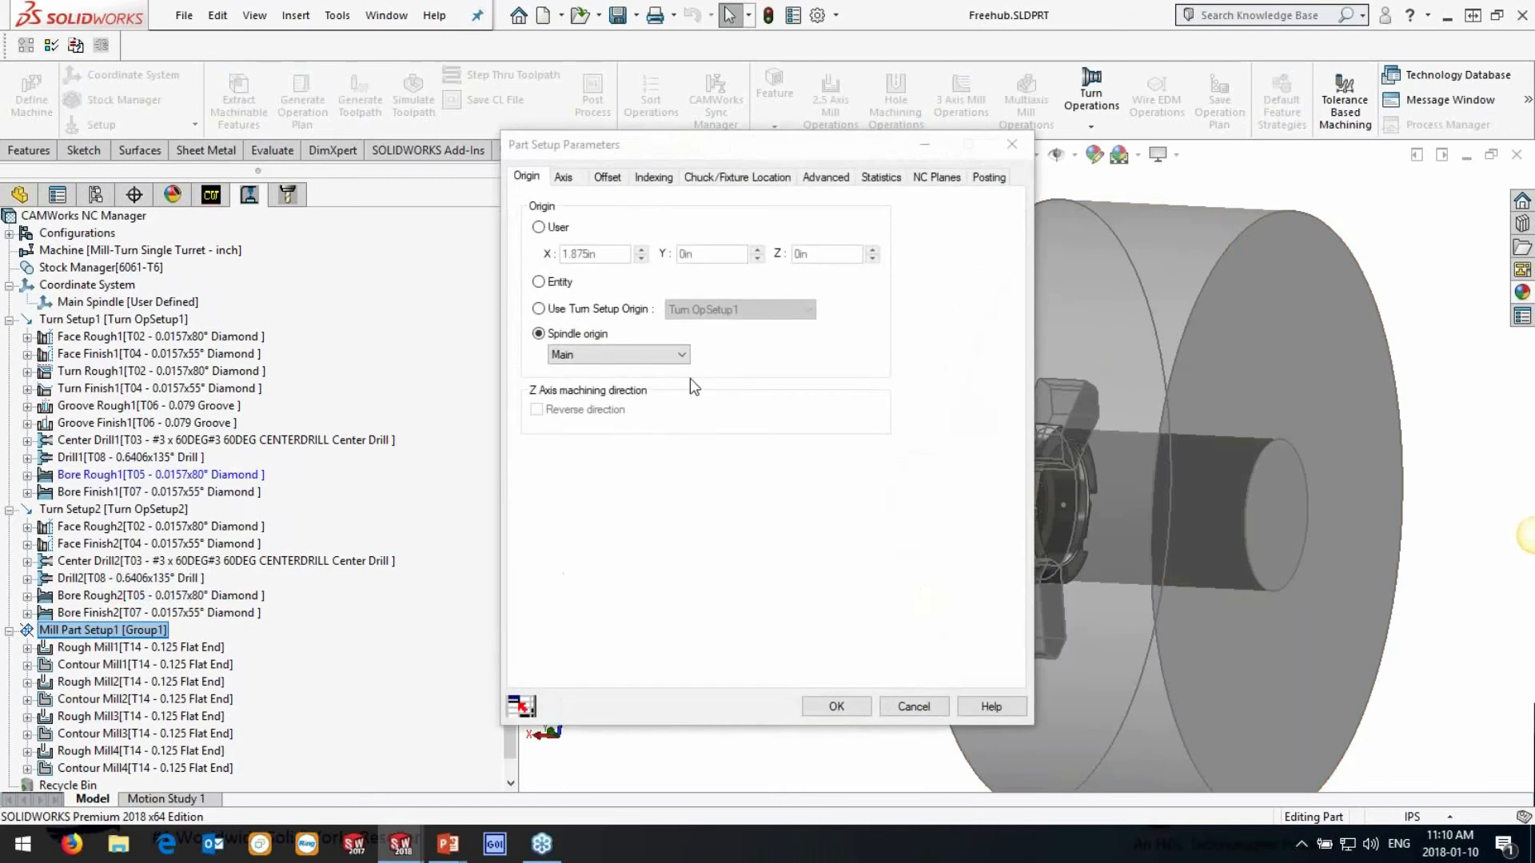
pyautogui.click(613, 311)
pyautogui.click(728, 309)
pyautogui.click(728, 339)
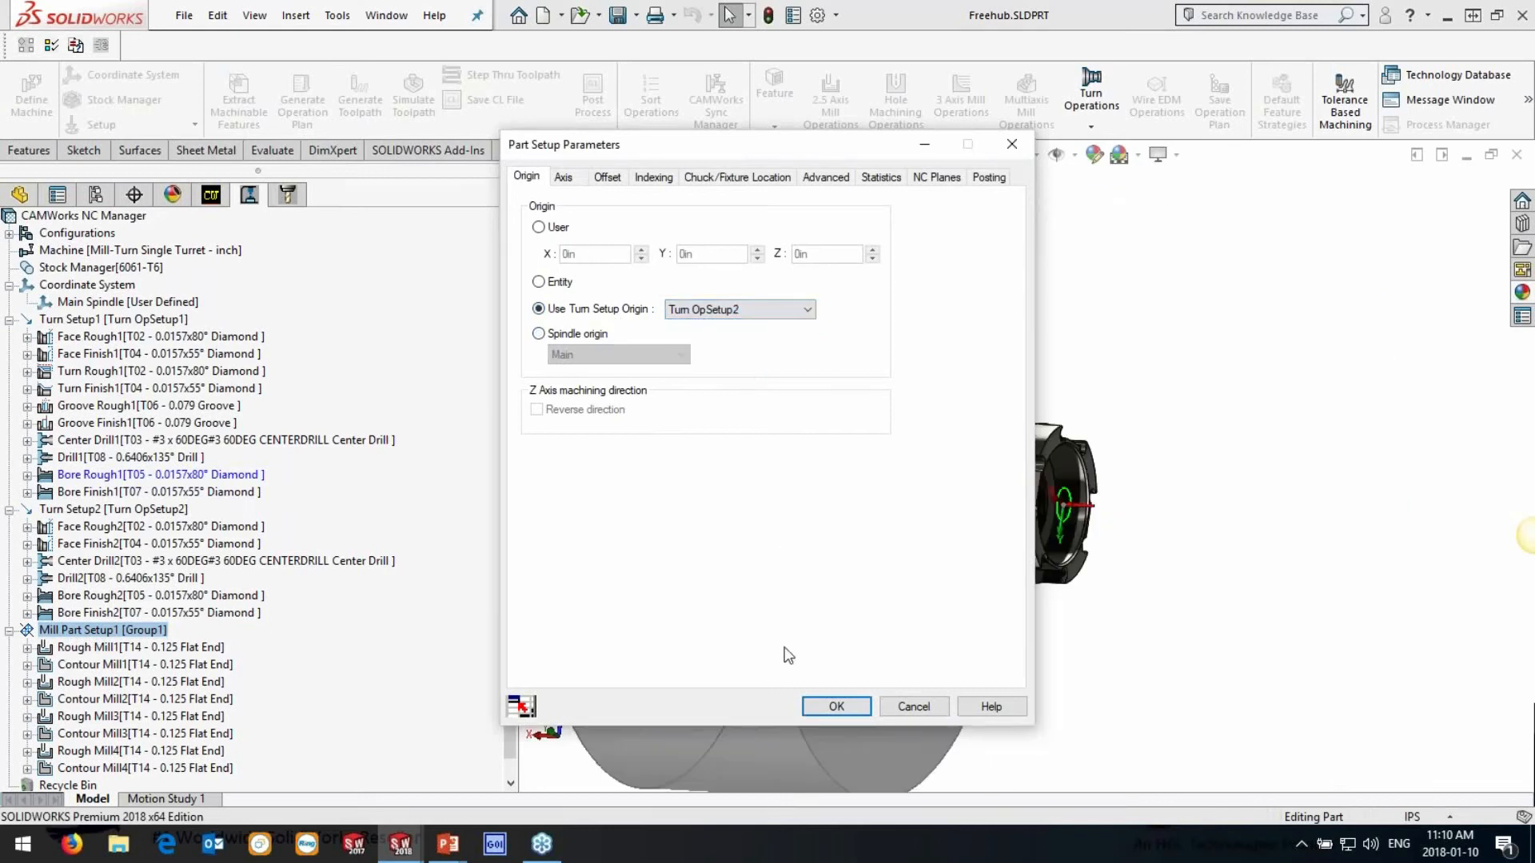
pyautogui.click(834, 707)
pyautogui.click(832, 477)
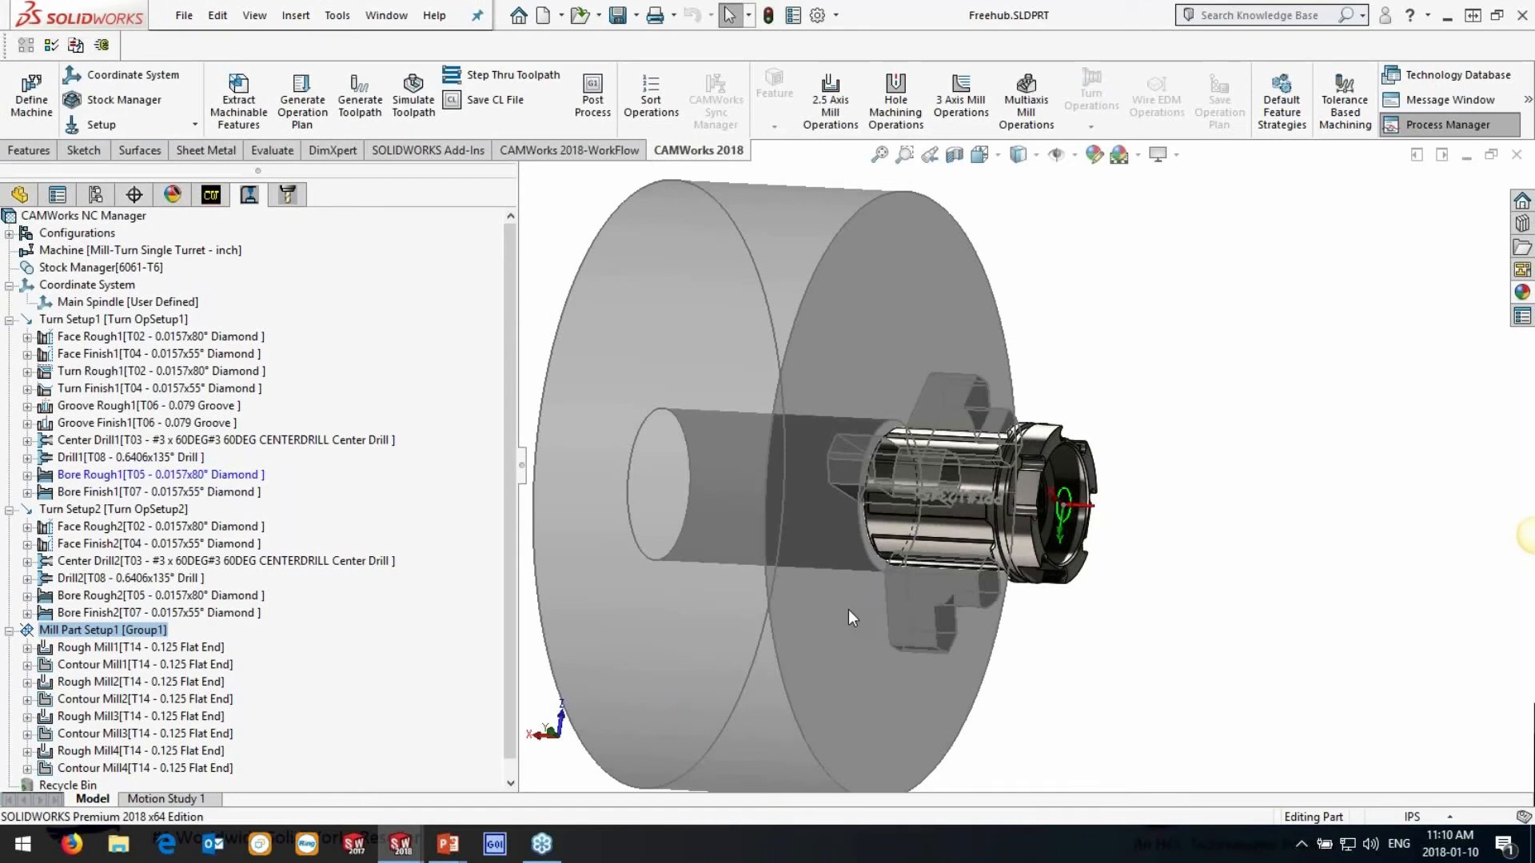
pyautogui.moveTo(914, 564); pyautogui.dragTo(893, 609, button='middle')
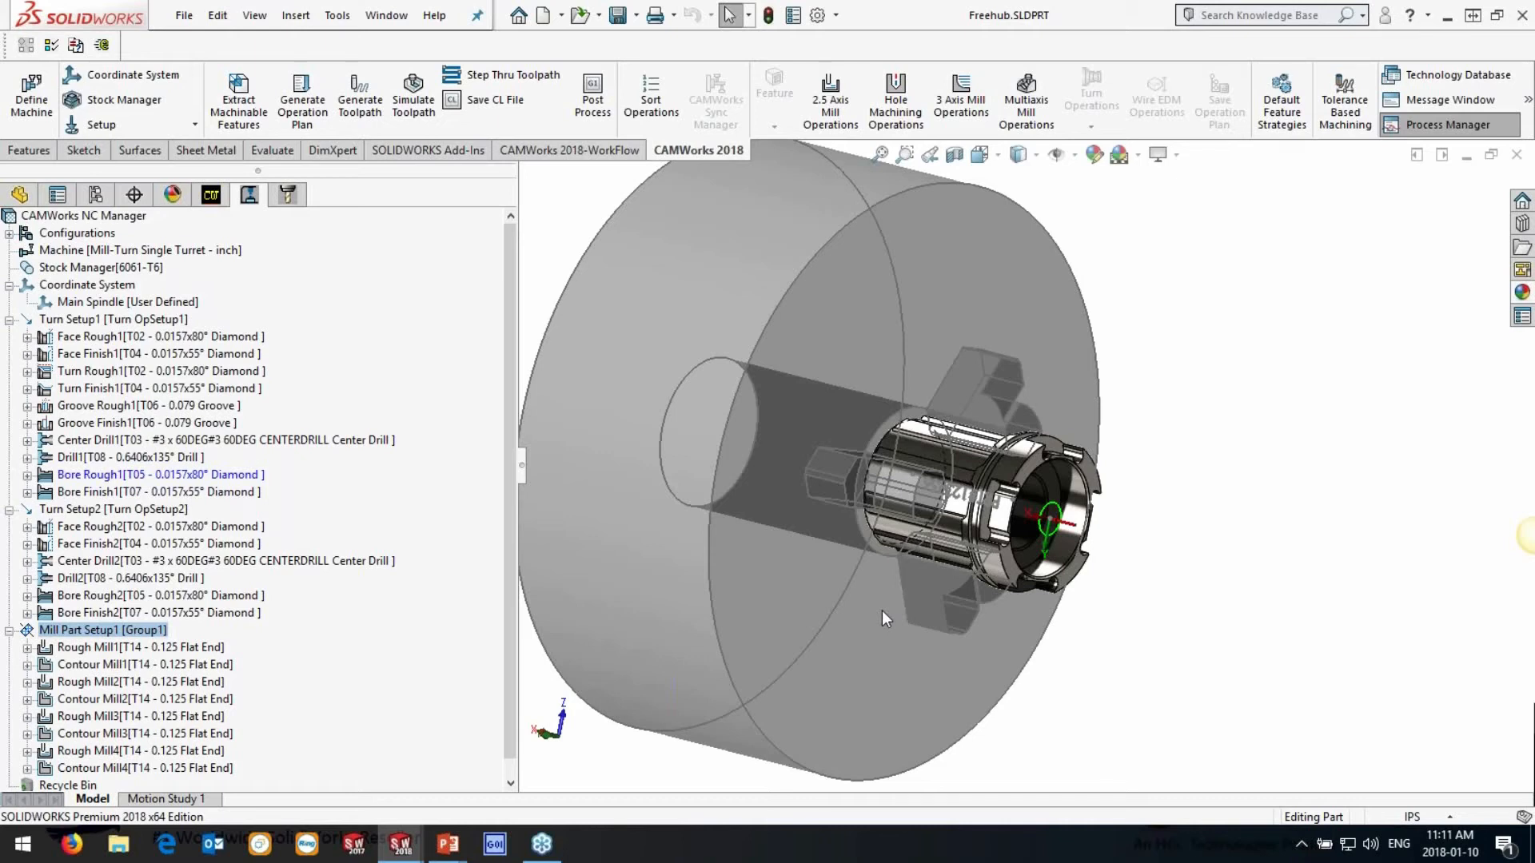
# Create a new machining configuration with the Mill-Turn Single Turret - inch machine and check its sub-spindle support
pyautogui.rightClick(90, 238)
pyautogui.click(133, 291)
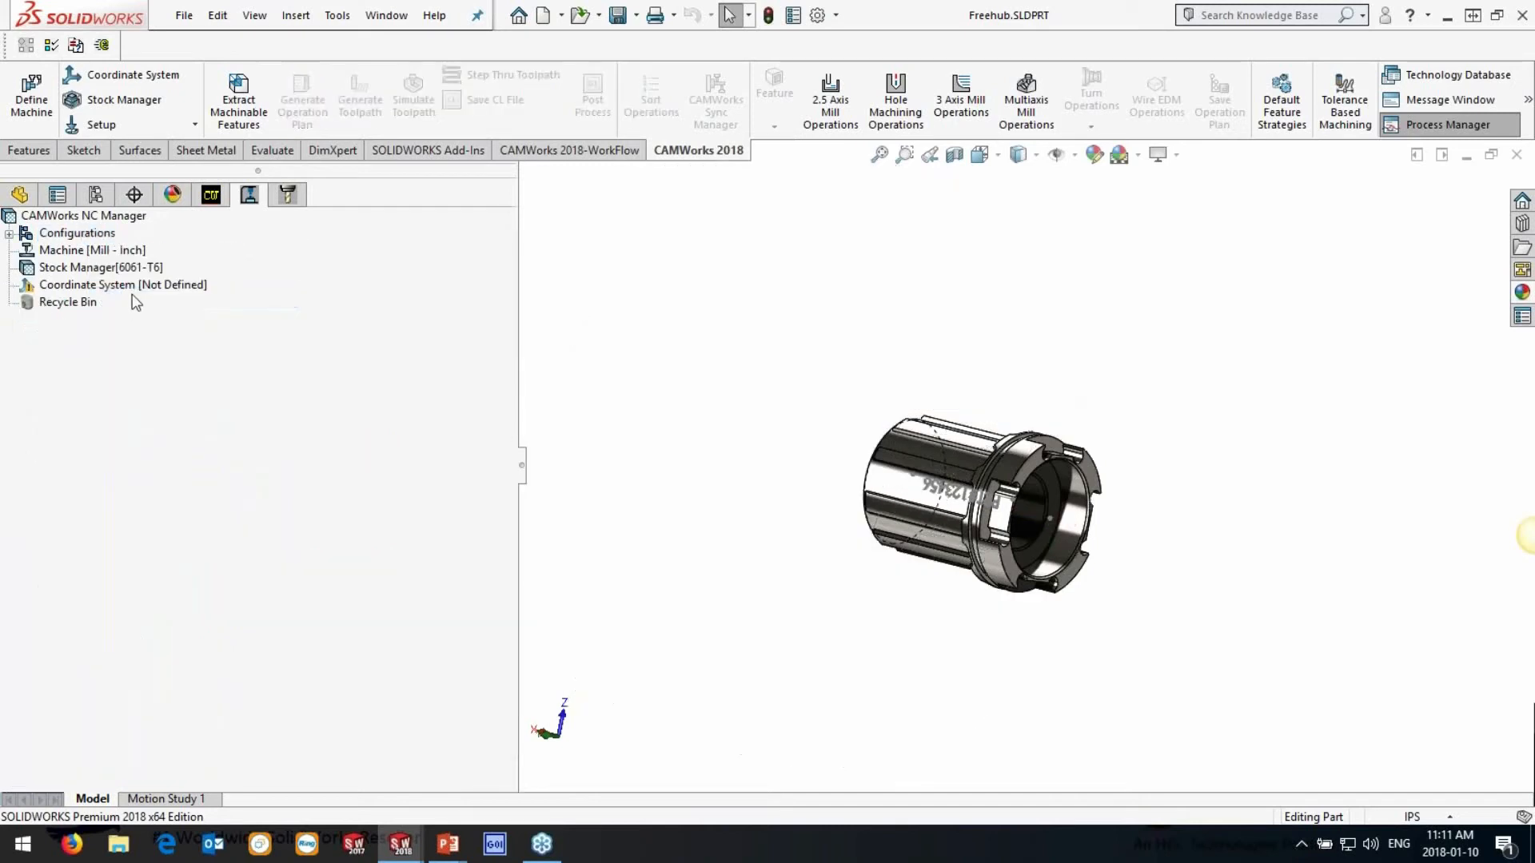
pyautogui.doubleClick(88, 250)
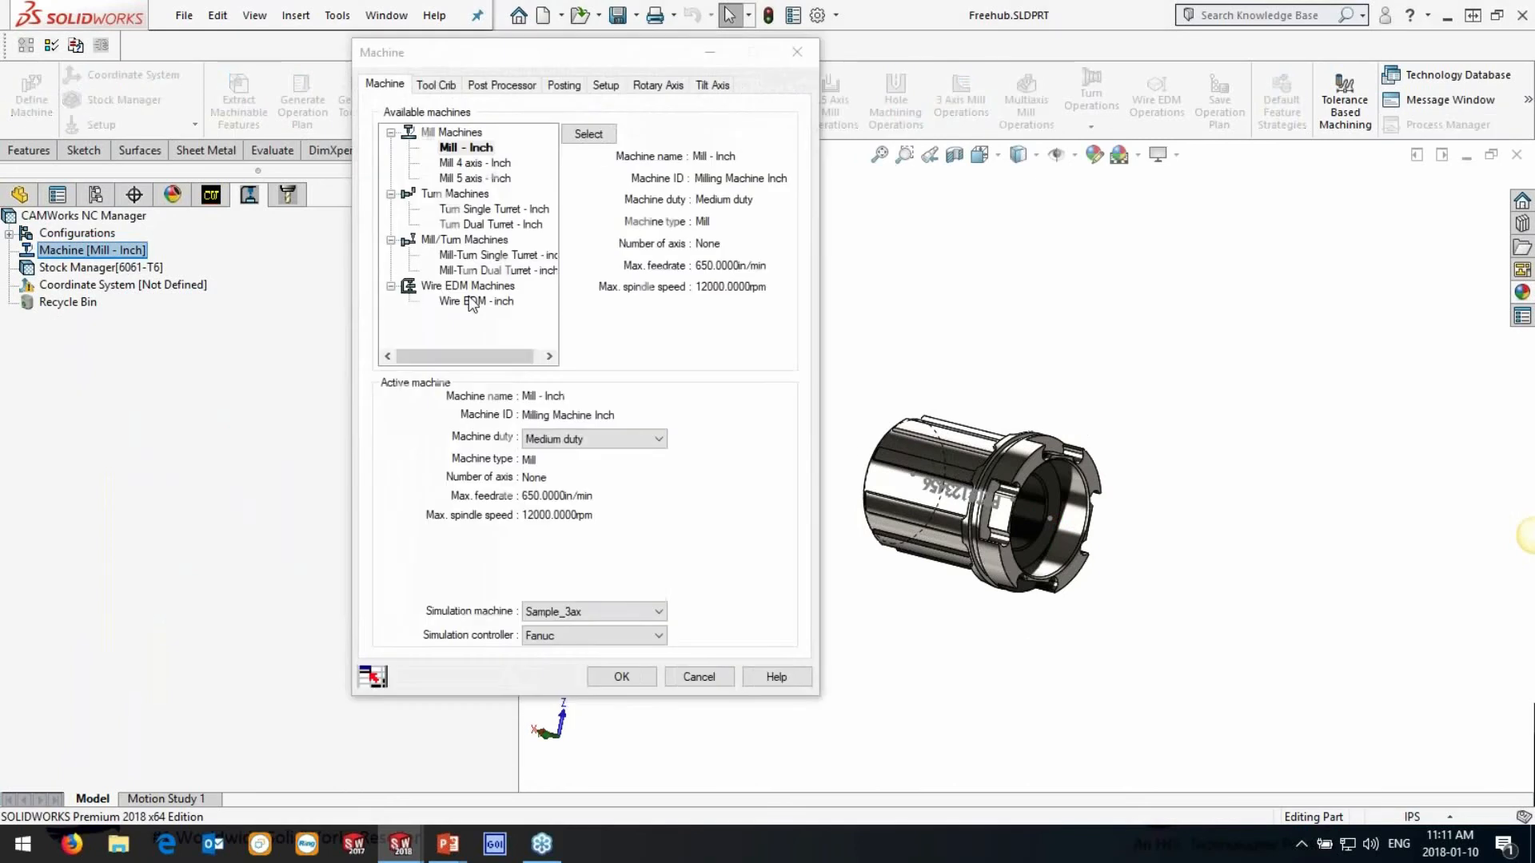
pyautogui.click(488, 254)
pyautogui.click(589, 134)
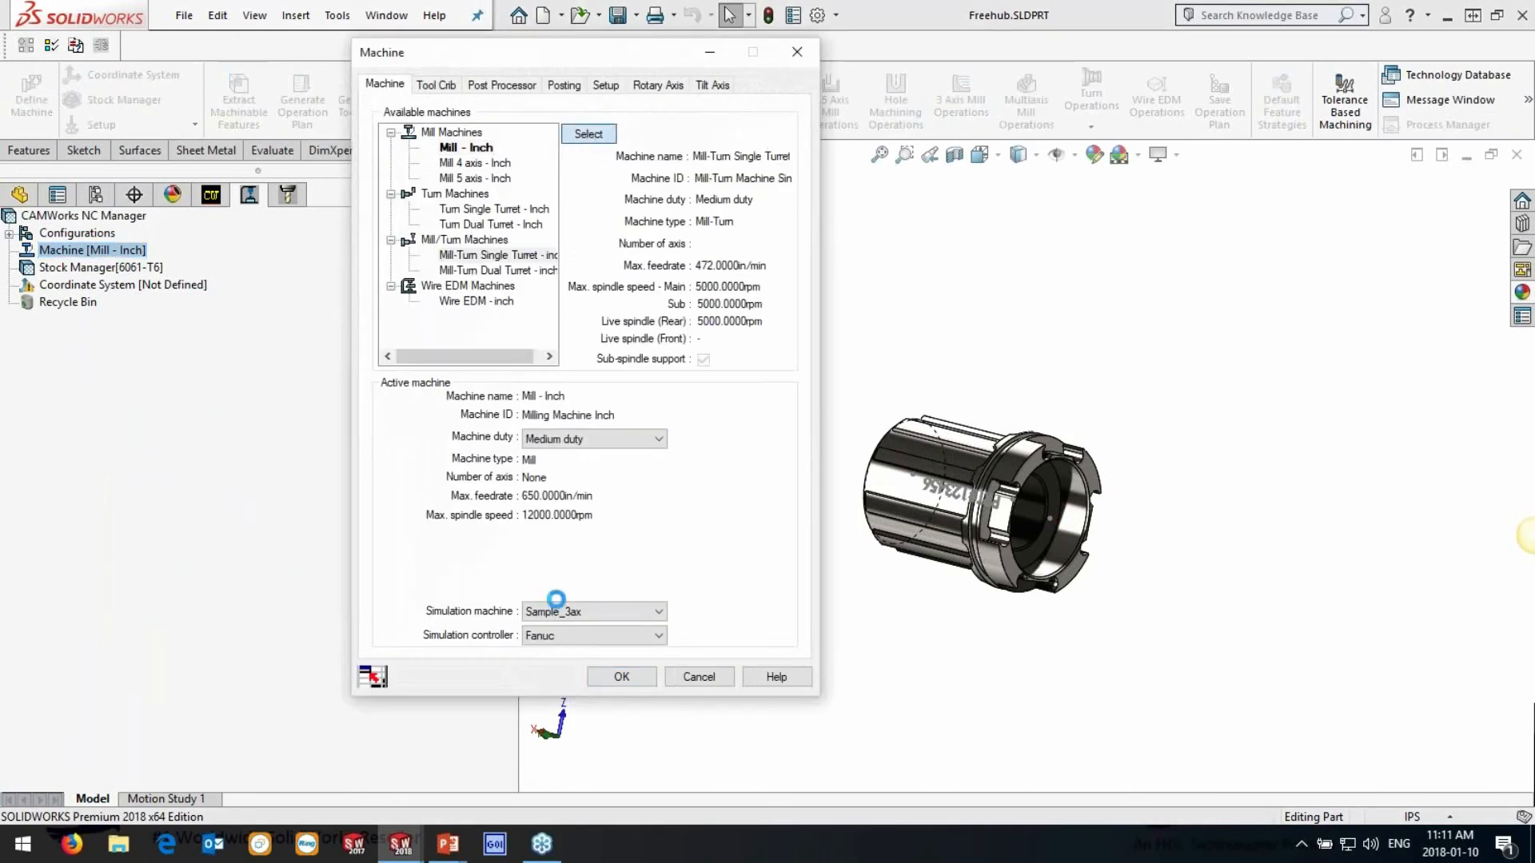
pyautogui.click(621, 676)
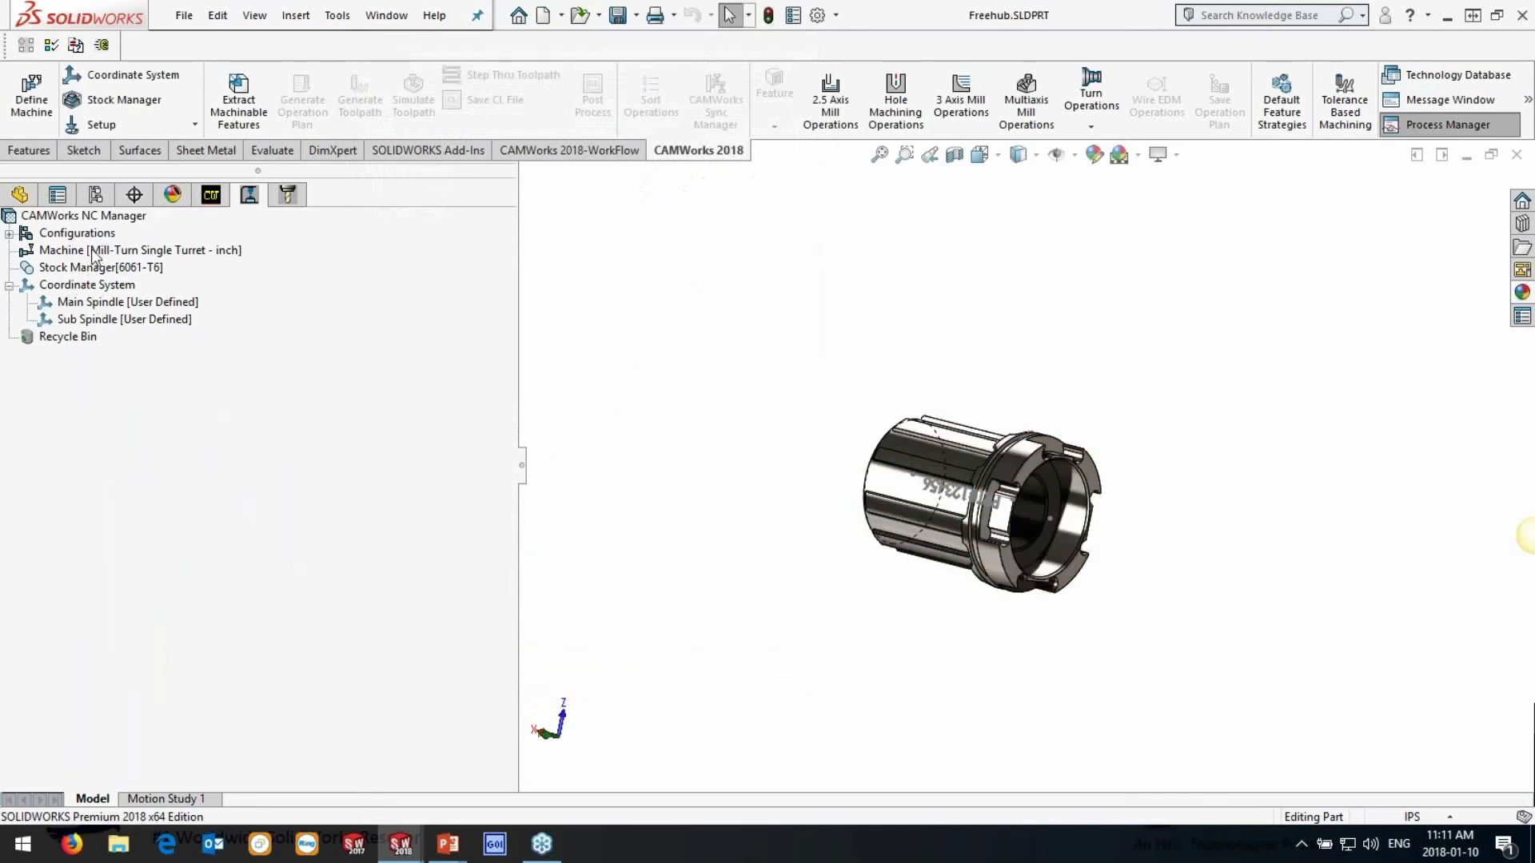
pyautogui.click(96, 250)
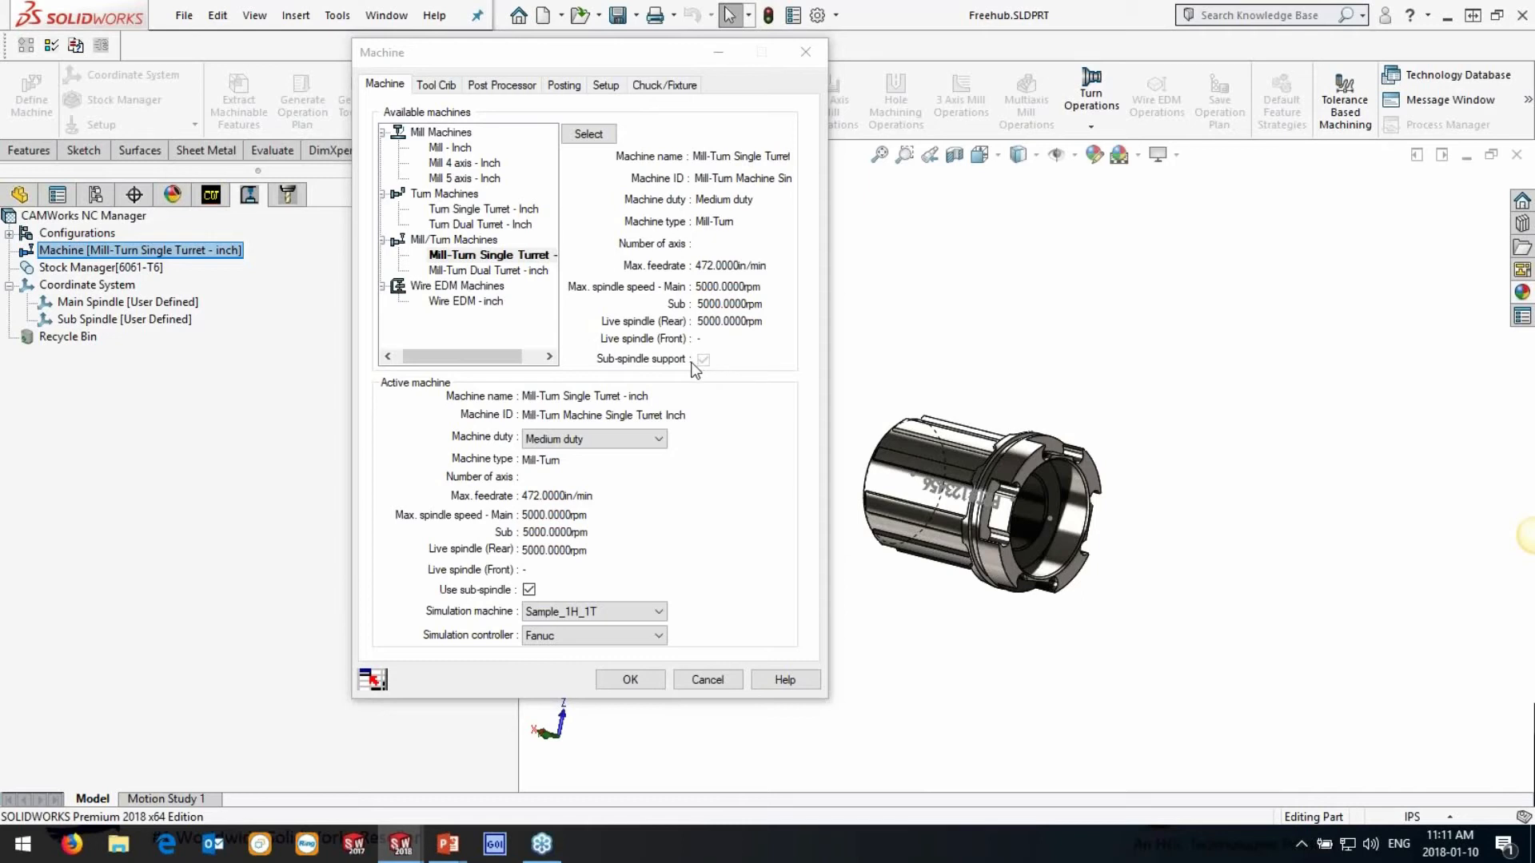
pyautogui.click(616, 680)
# Set the bar stock's outer diameter offset and splined-end offset to 0.1 in
pyautogui.click(112, 269)
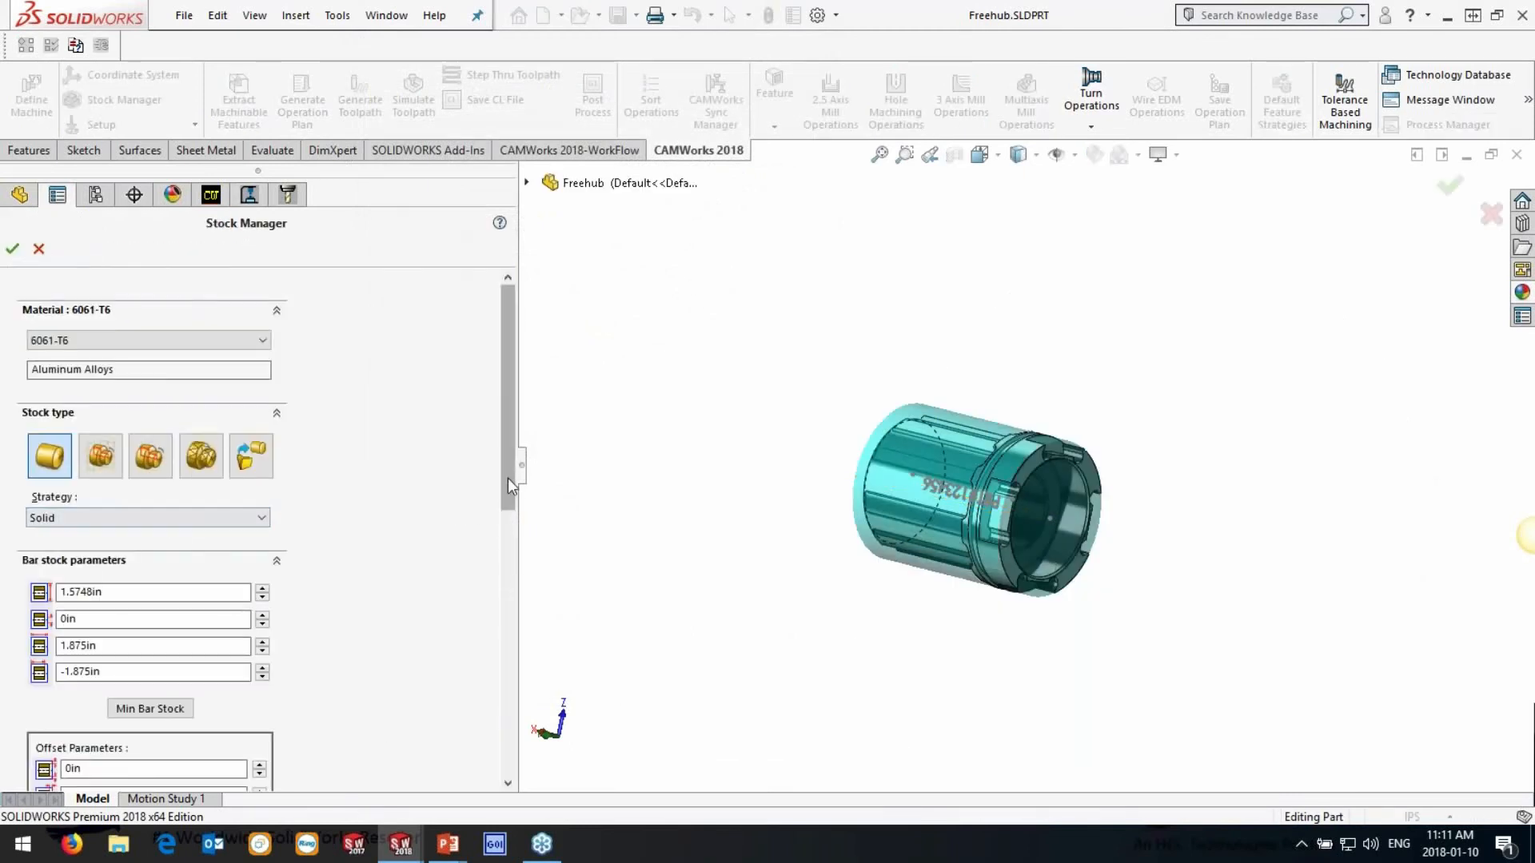
pyautogui.scroll(-3, 507, 478)
pyautogui.click(260, 494)
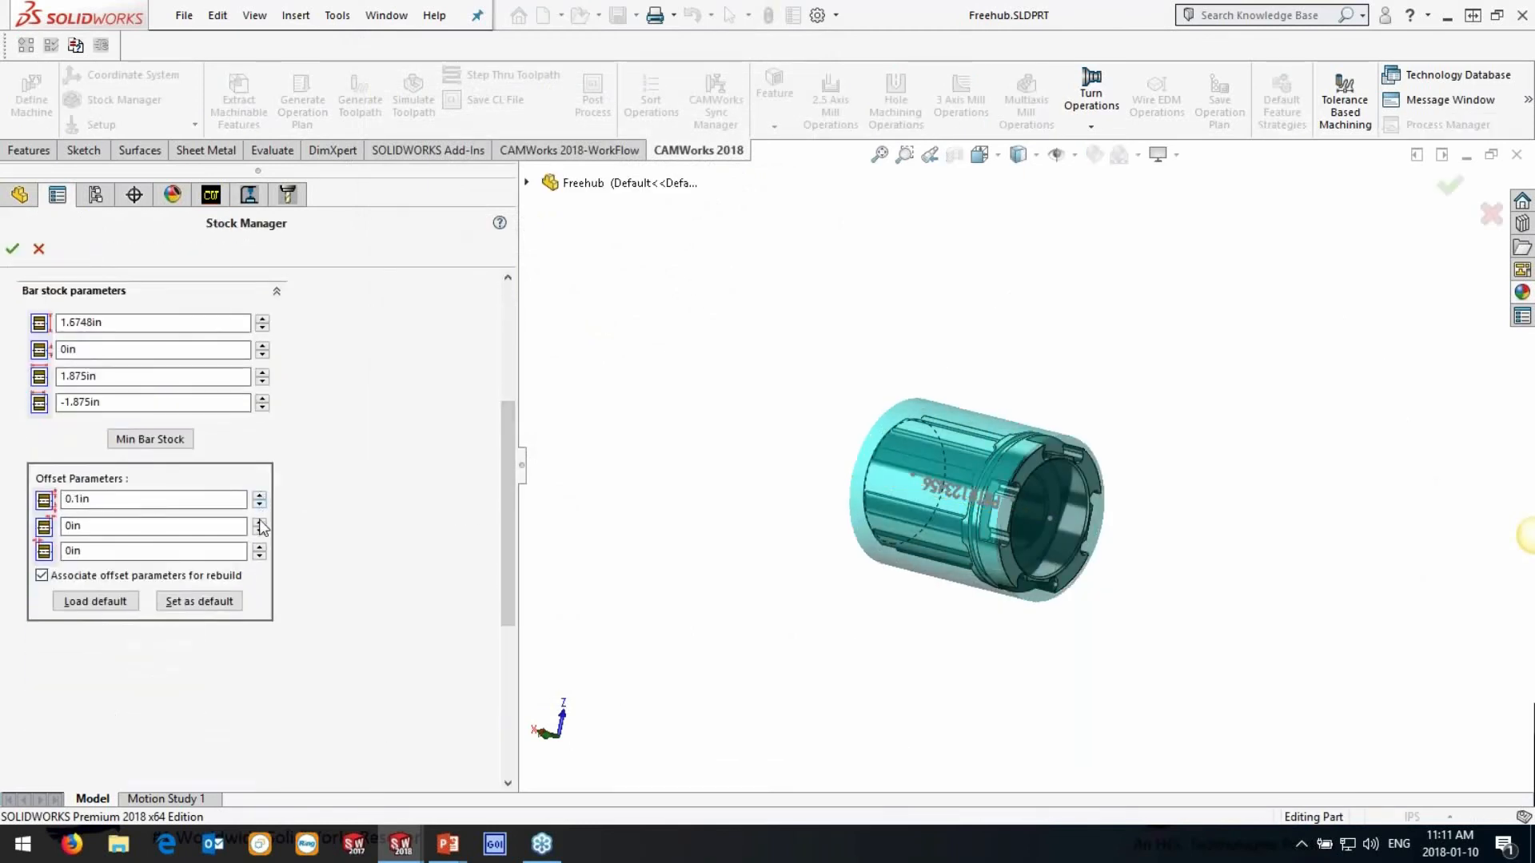
pyautogui.click(260, 523)
# Increase the bar stock's offset at the notched end to 1.2 in
pyautogui.click(260, 547)
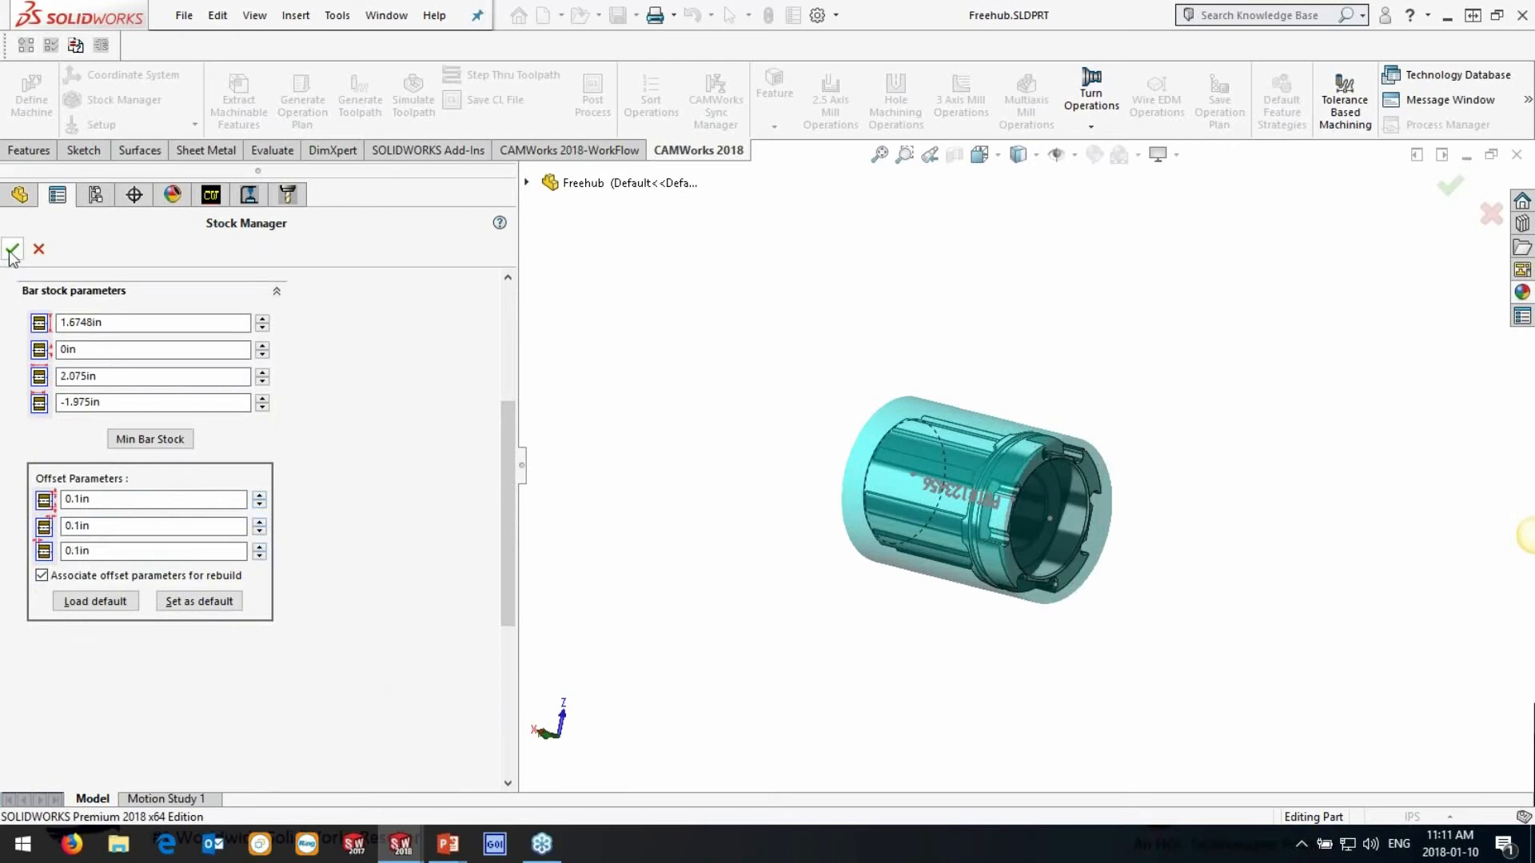
pyautogui.click(260, 548)
pyautogui.click(259, 547)
pyautogui.click(260, 548)
pyautogui.click(260, 548)
pyautogui.click(260, 547)
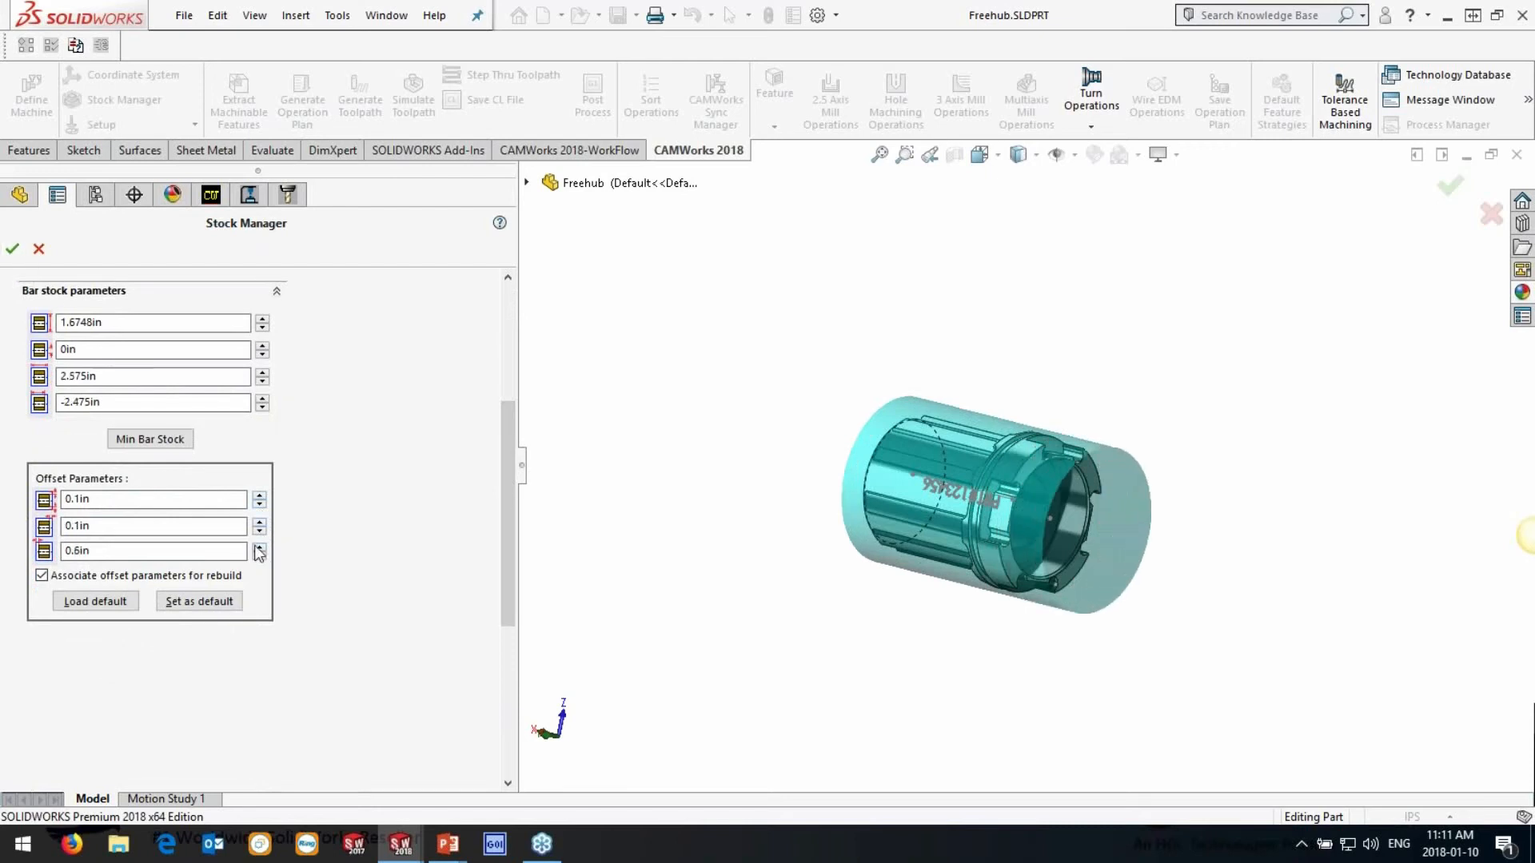
pyautogui.click(260, 548)
pyautogui.click(260, 547)
pyautogui.click(260, 548)
pyautogui.click(260, 548)
pyautogui.click(260, 548)
pyautogui.click(260, 547)
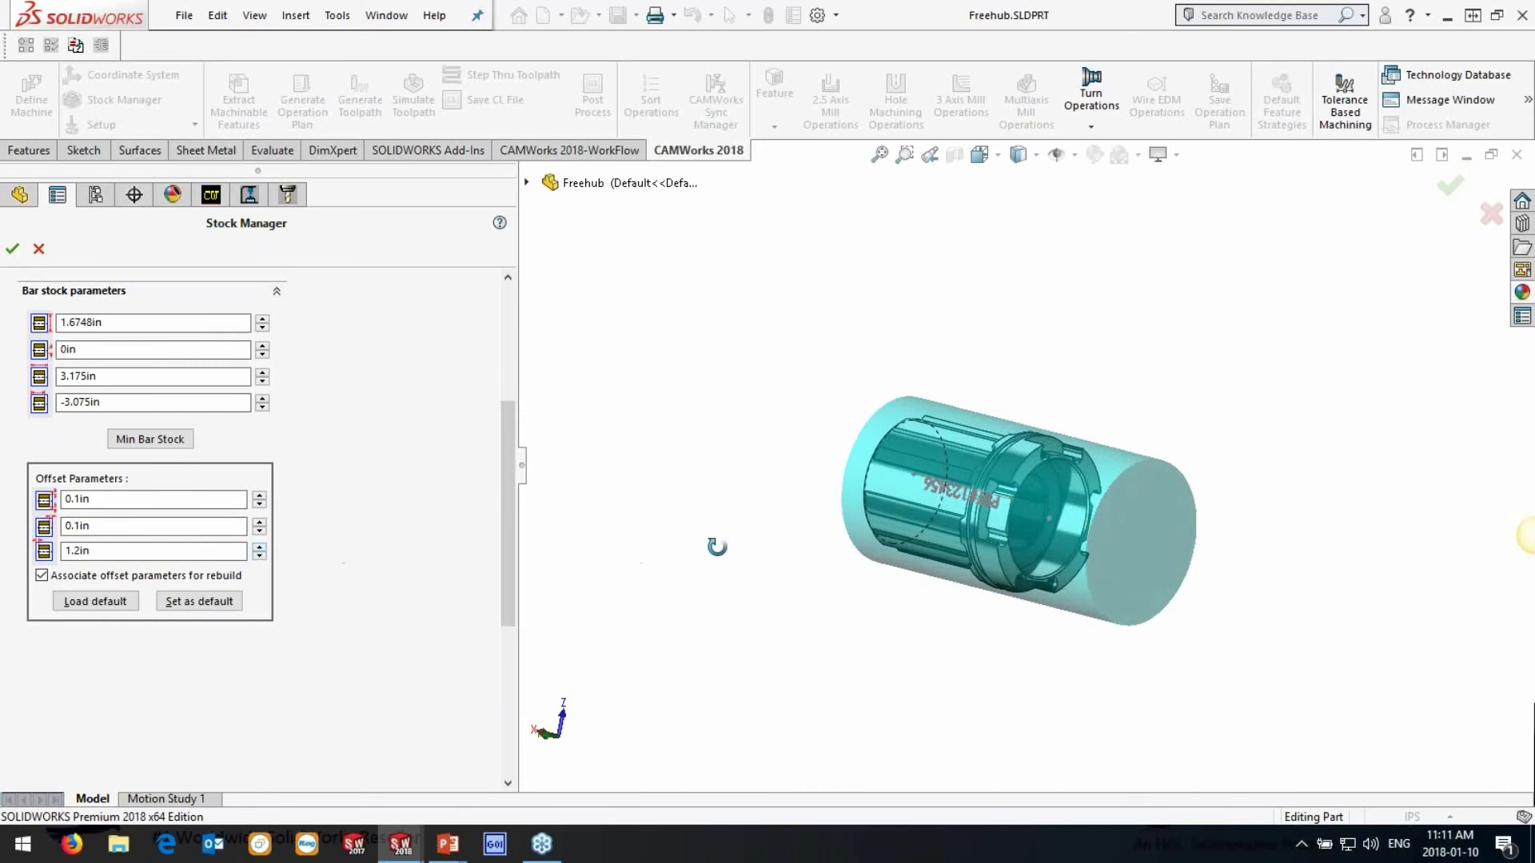
# Accept the bar stock settings and open the main spindle coordinate system for editing
pyautogui.moveTo(717, 547); pyautogui.dragTo(449, 450, button='middle')
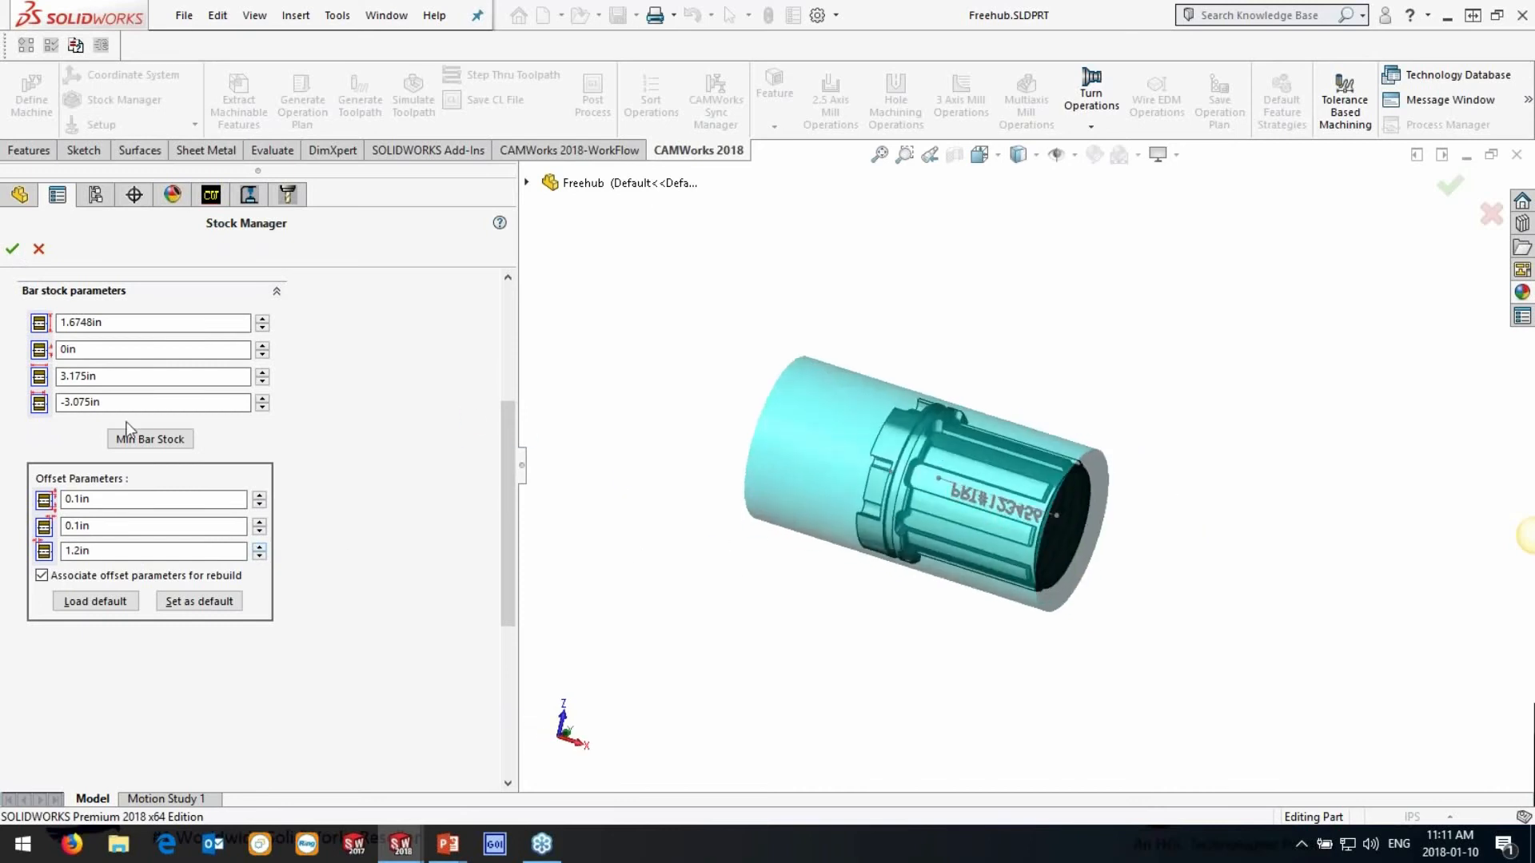
pyautogui.click(12, 248)
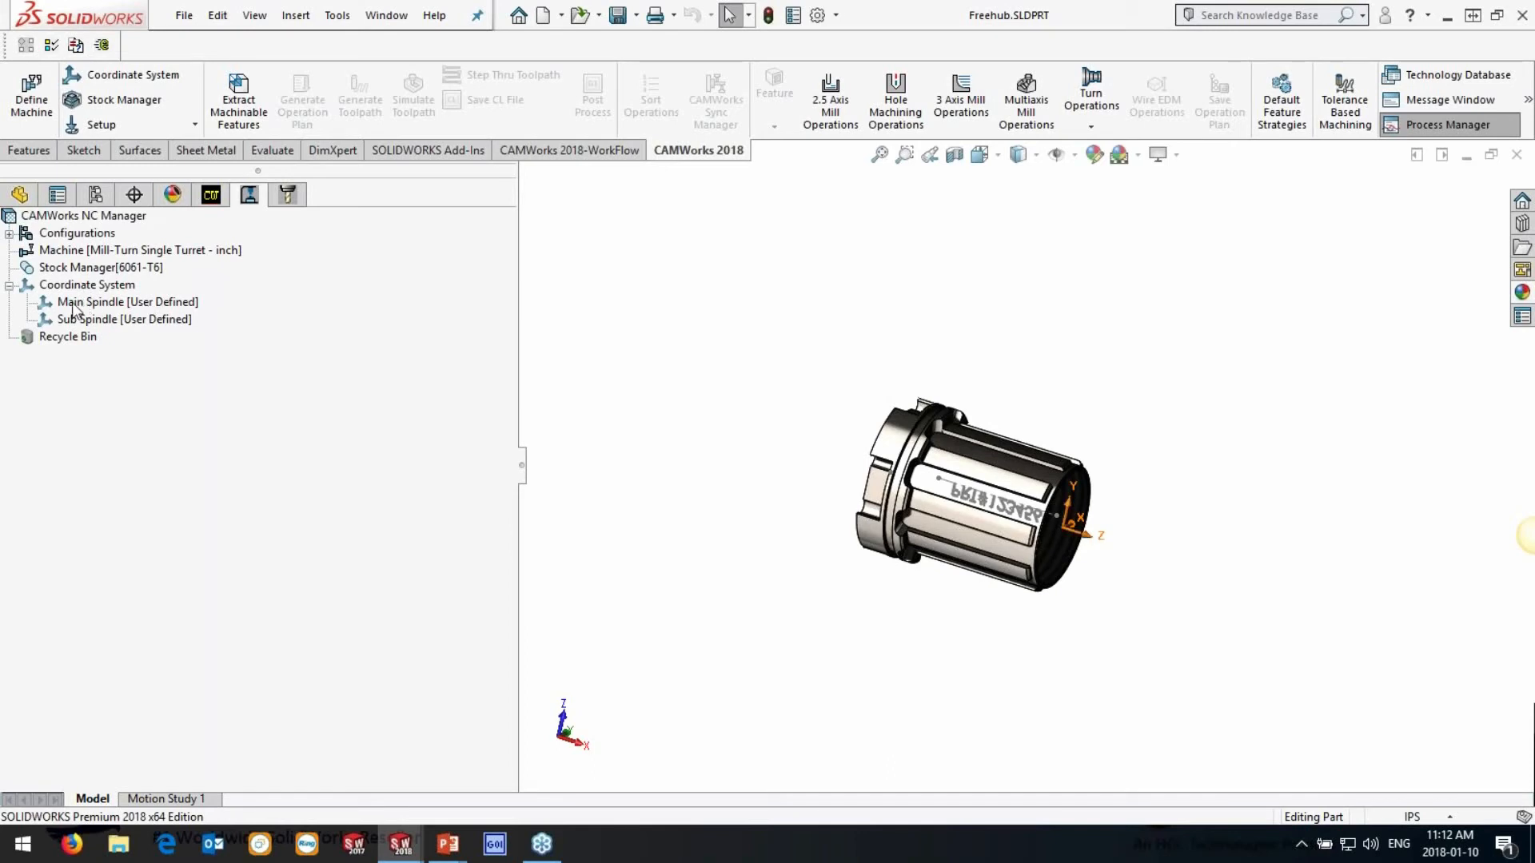
pyautogui.doubleClick(97, 303)
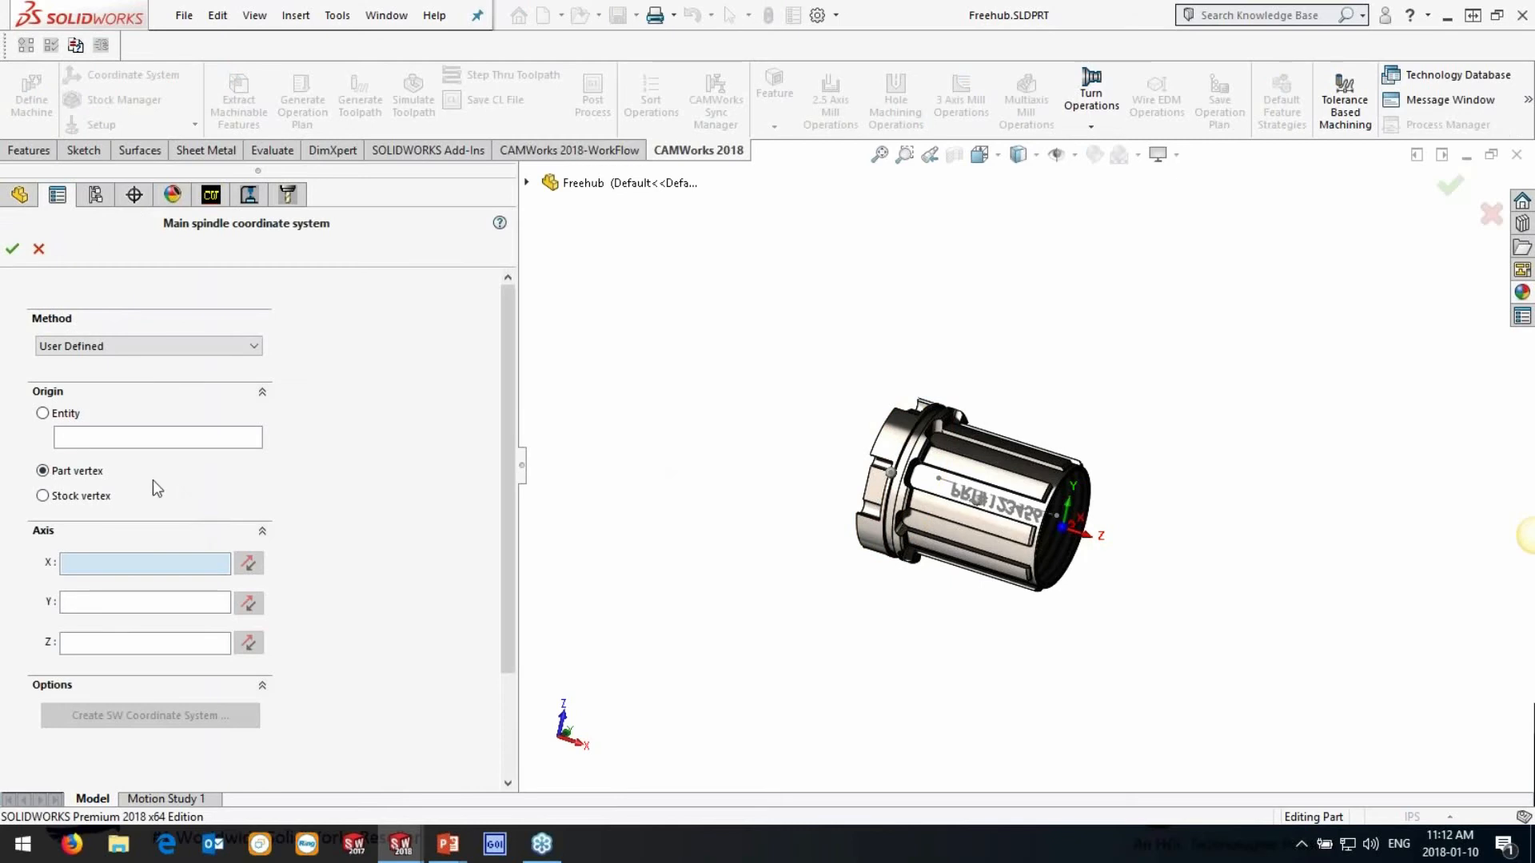
# Try the stock vertex at the bar's far end and the part vertex at the notched end as the main spindle origin
pyautogui.click(43, 496)
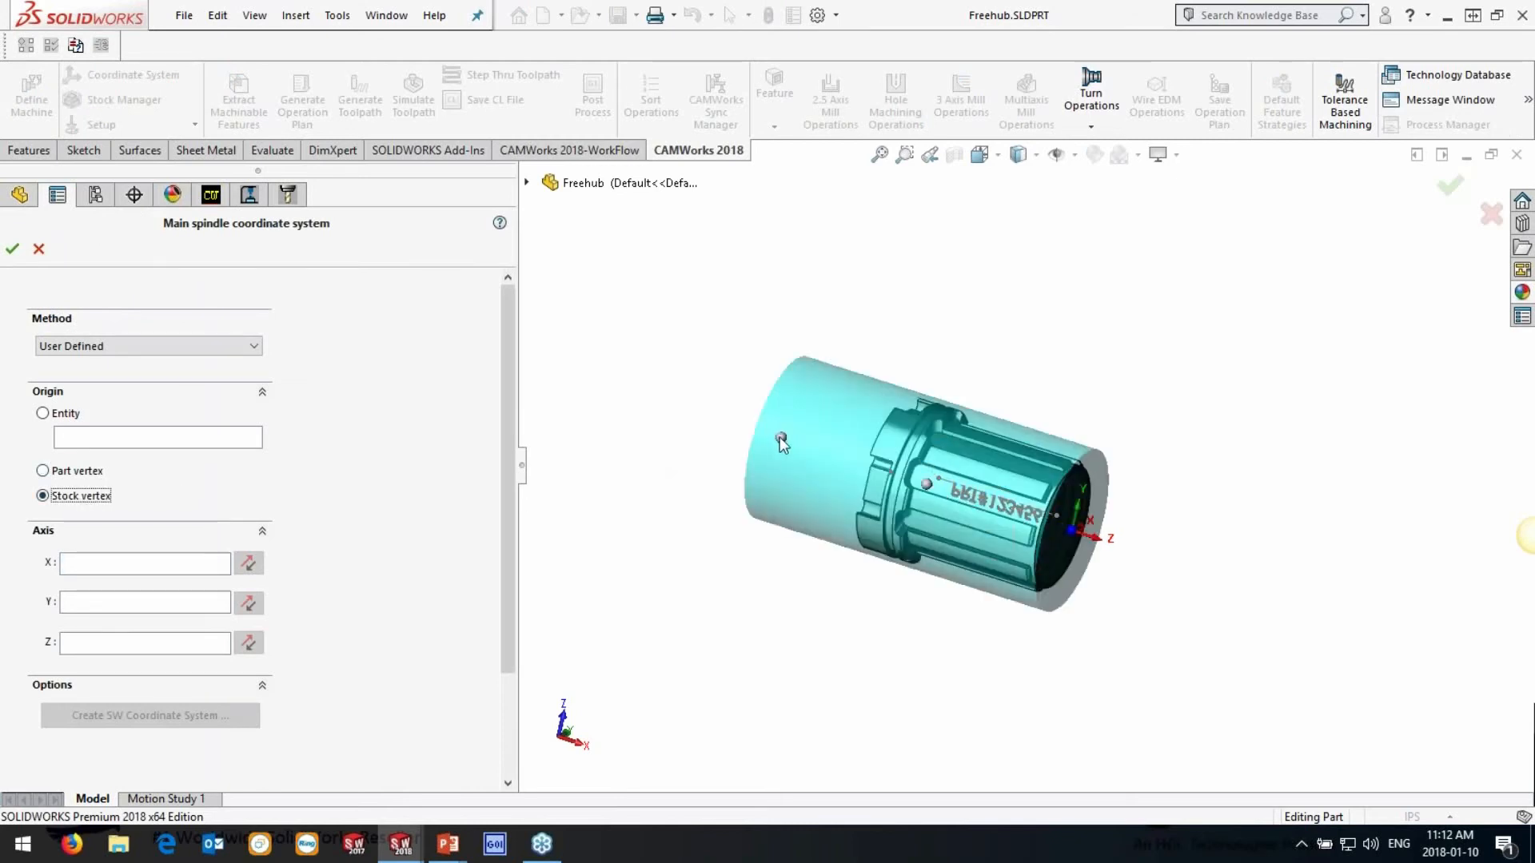
pyautogui.moveTo(783, 440); pyautogui.dragTo(813, 449, button='middle')
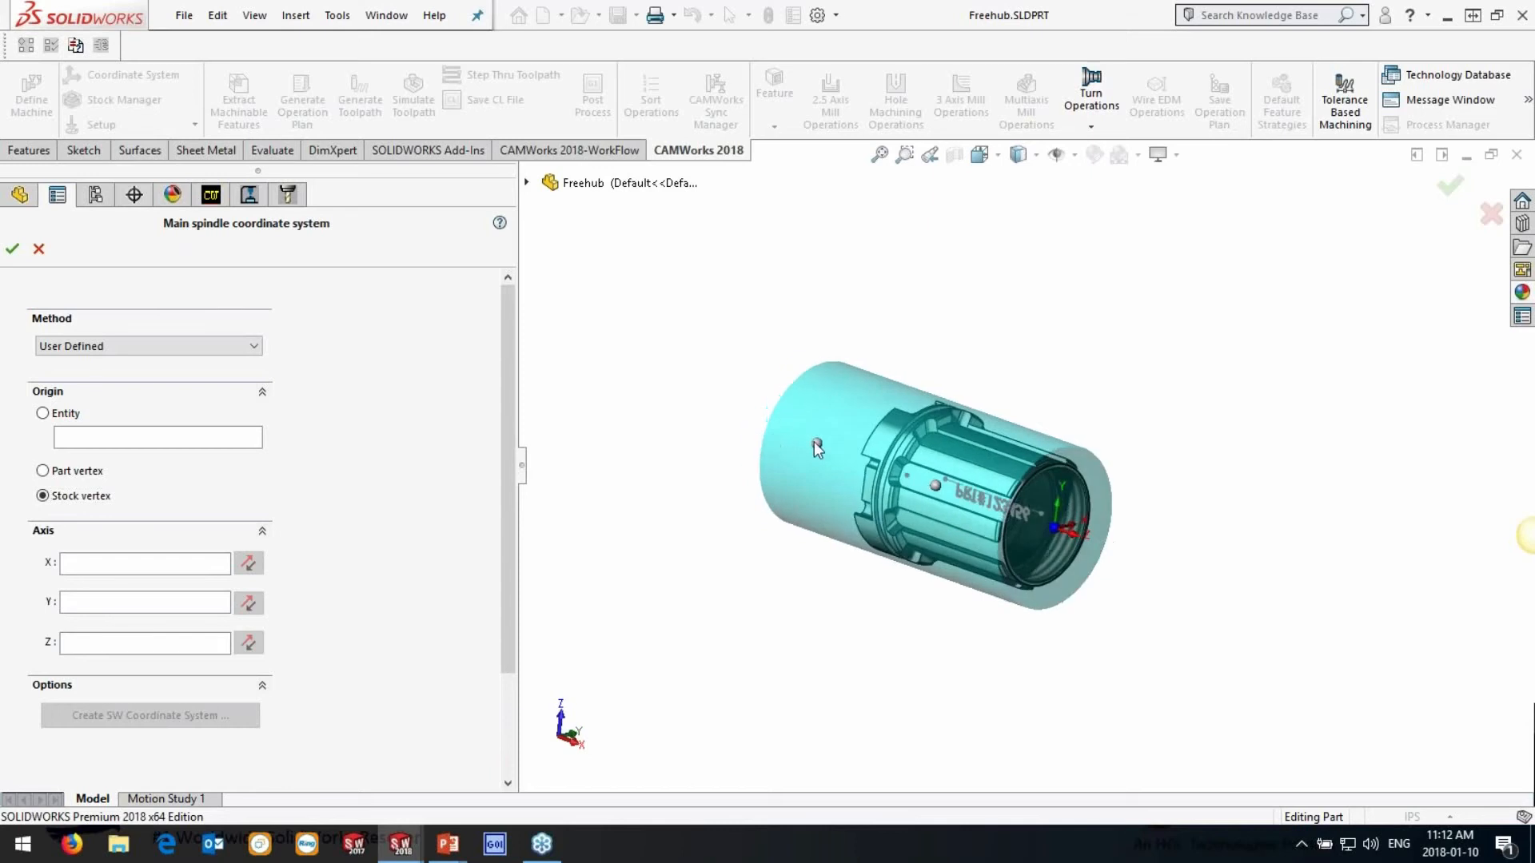
pyautogui.click(817, 445)
pyautogui.click(78, 473)
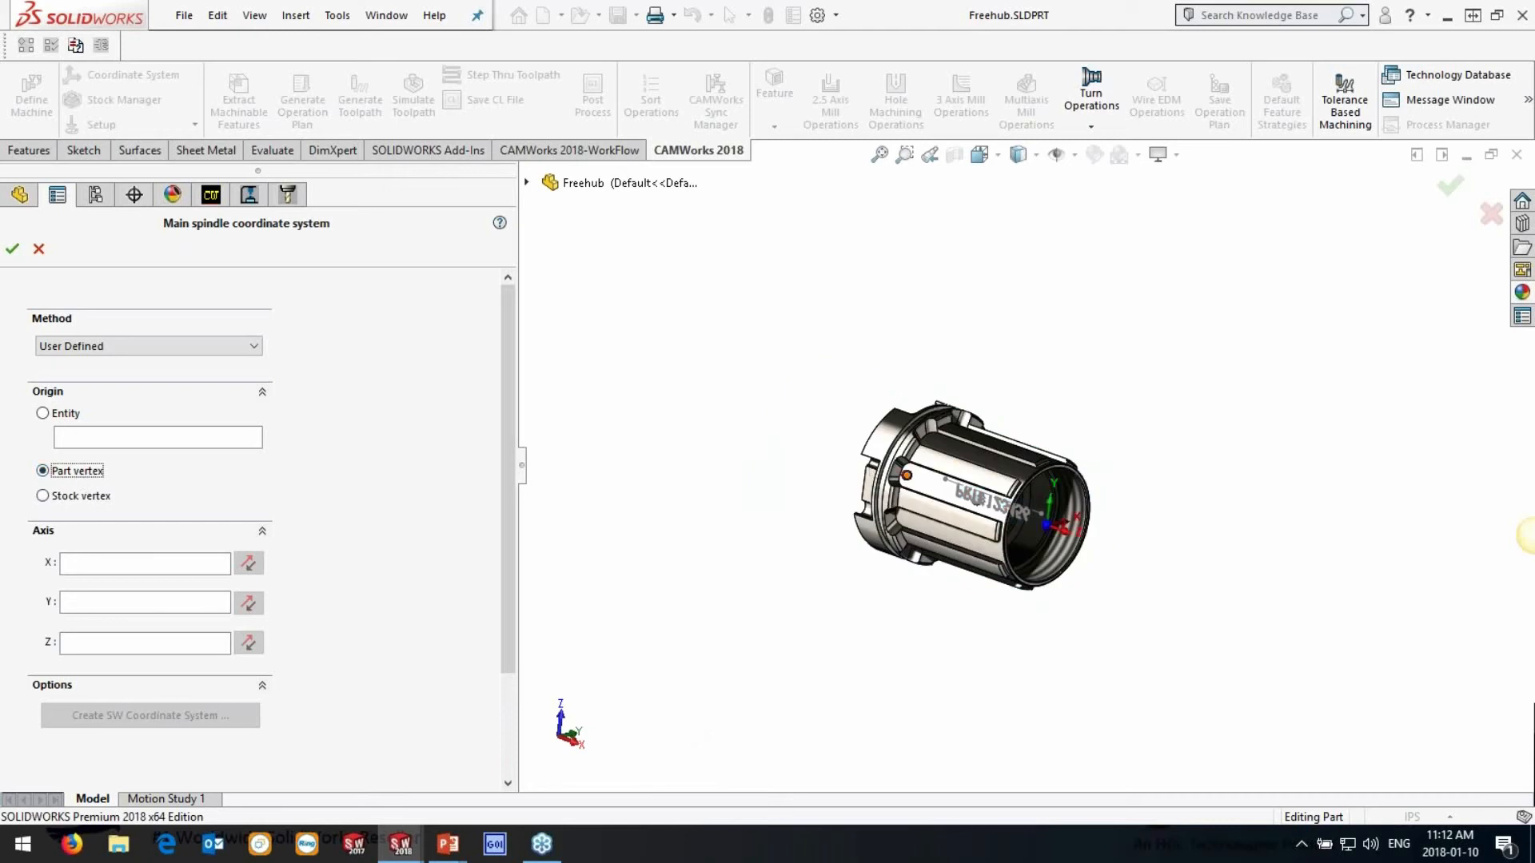
pyautogui.click(906, 476)
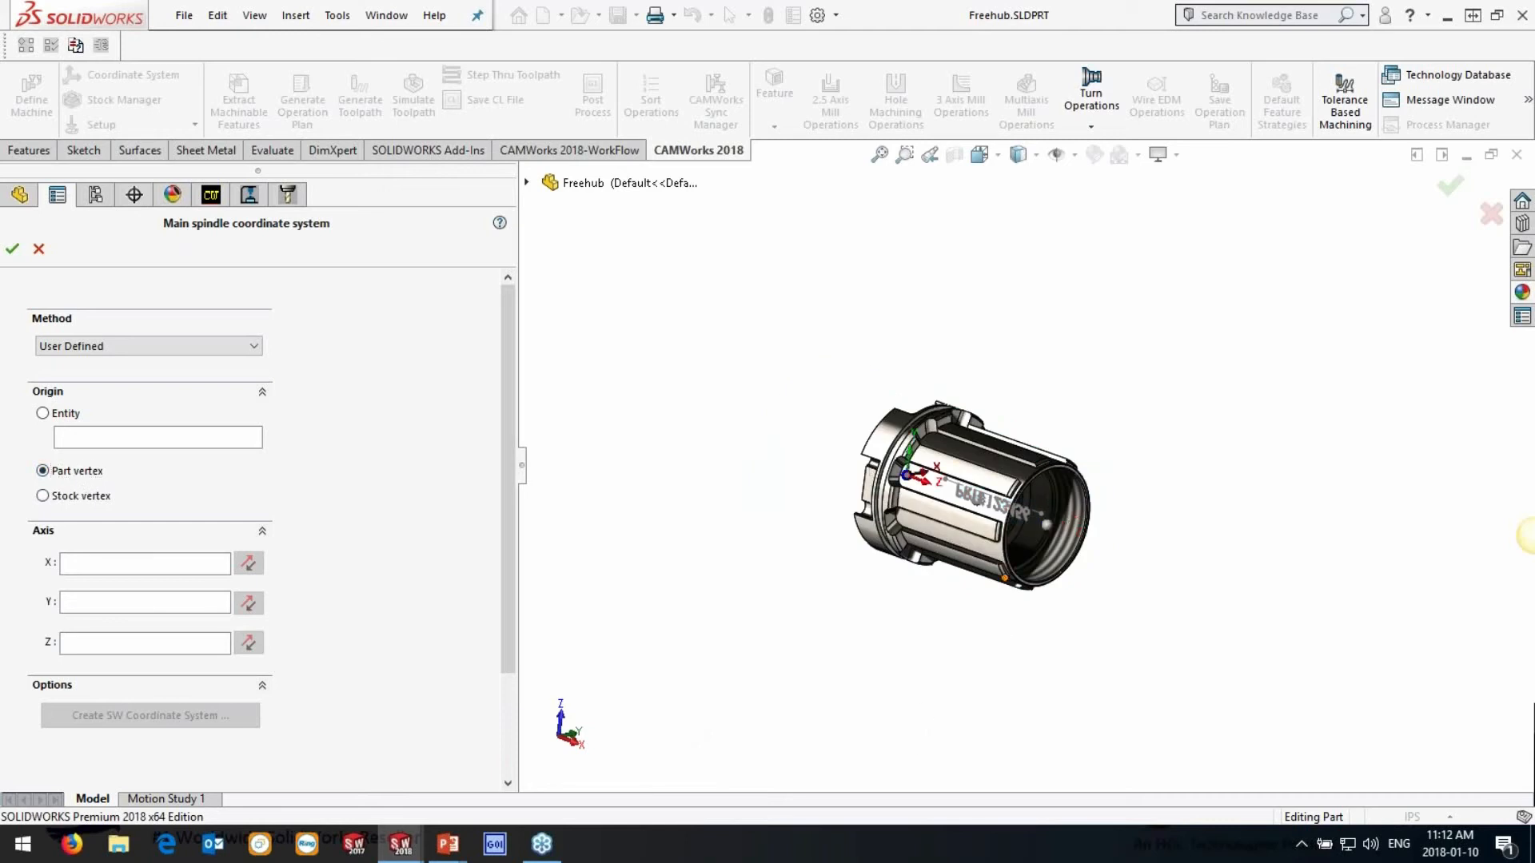
# Set the main spindle origin to the part vertex at the centre of the splined end and accept the coordinate system
pyautogui.moveTo(1073, 546)
pyautogui.mouseDown(button='middle')
pyautogui.moveTo(1094, 552)
pyautogui.moveTo(1080, 549)
pyautogui.mouseUp(button='middle')
pyautogui.click(1055, 524)
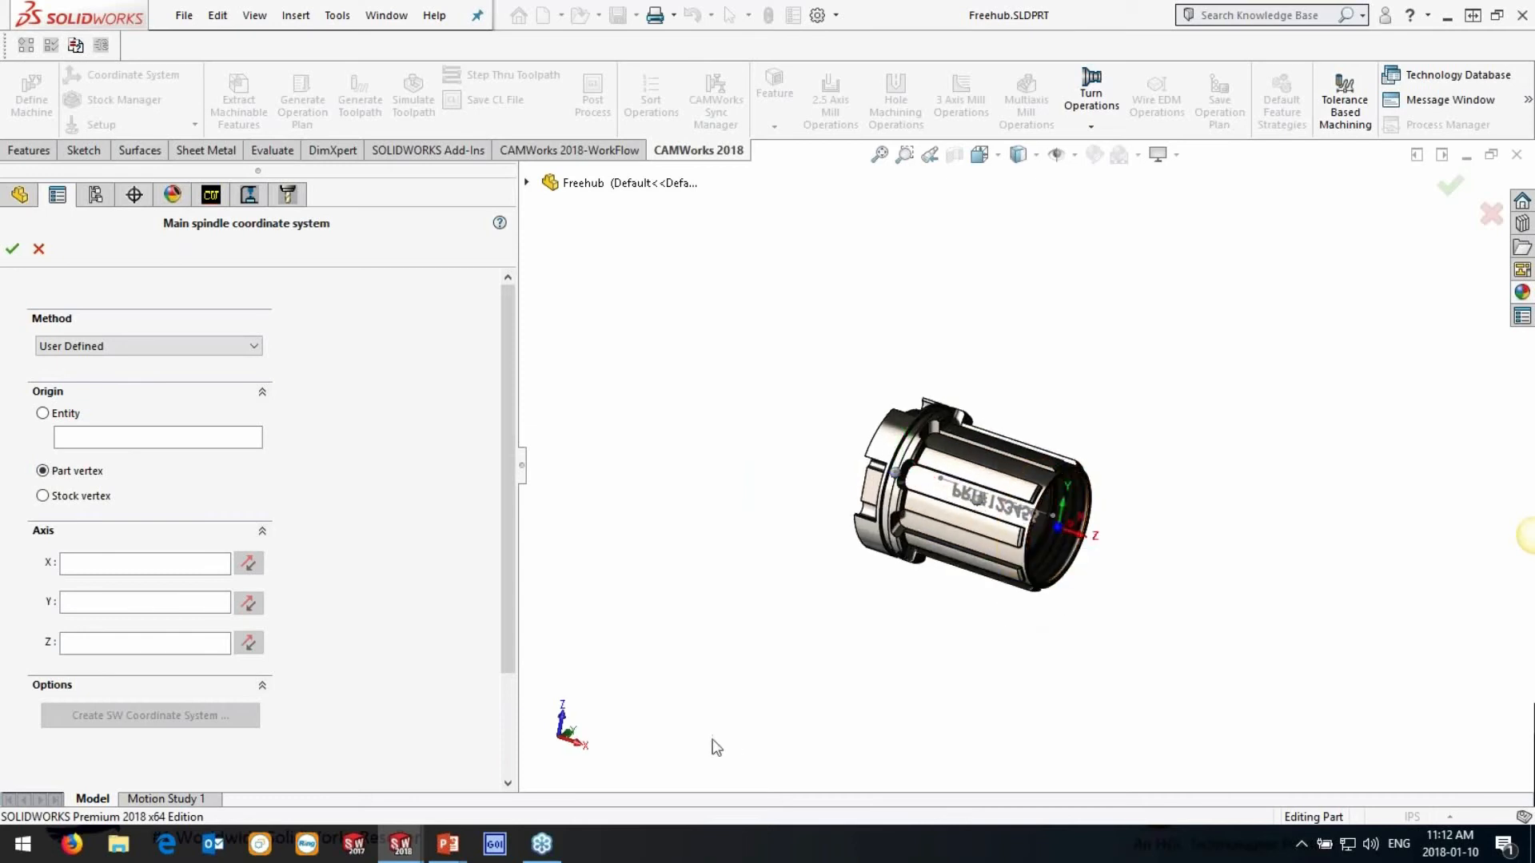
pyautogui.click(12, 248)
# Check the sub spindle coordinate system's origin and Z direction at the notched end and accept it
pyautogui.click(116, 320)
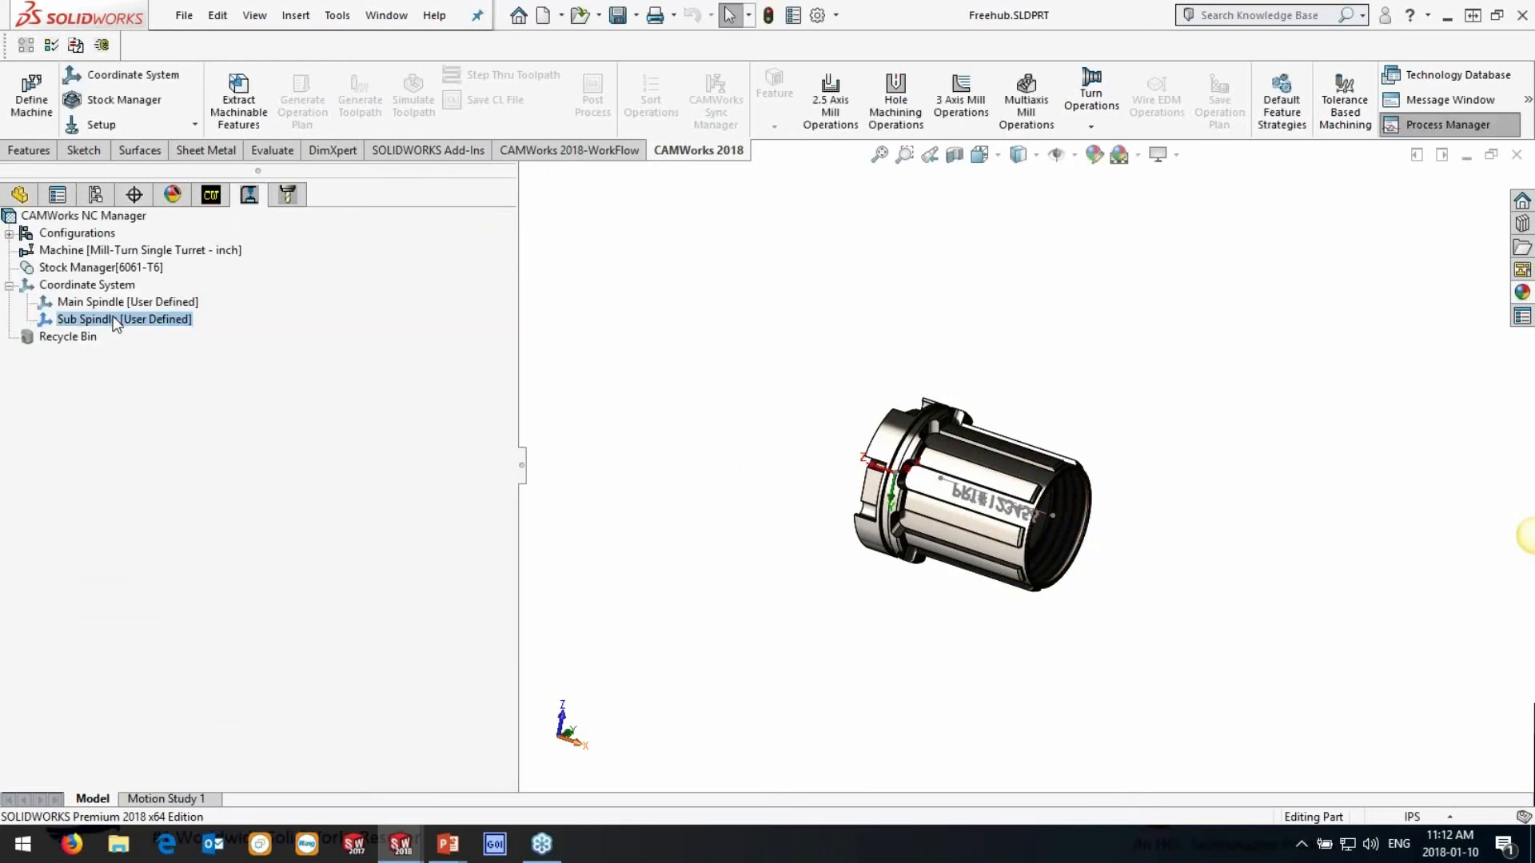
pyautogui.moveTo(688, 575); pyautogui.dragTo(842, 744, button='middle')
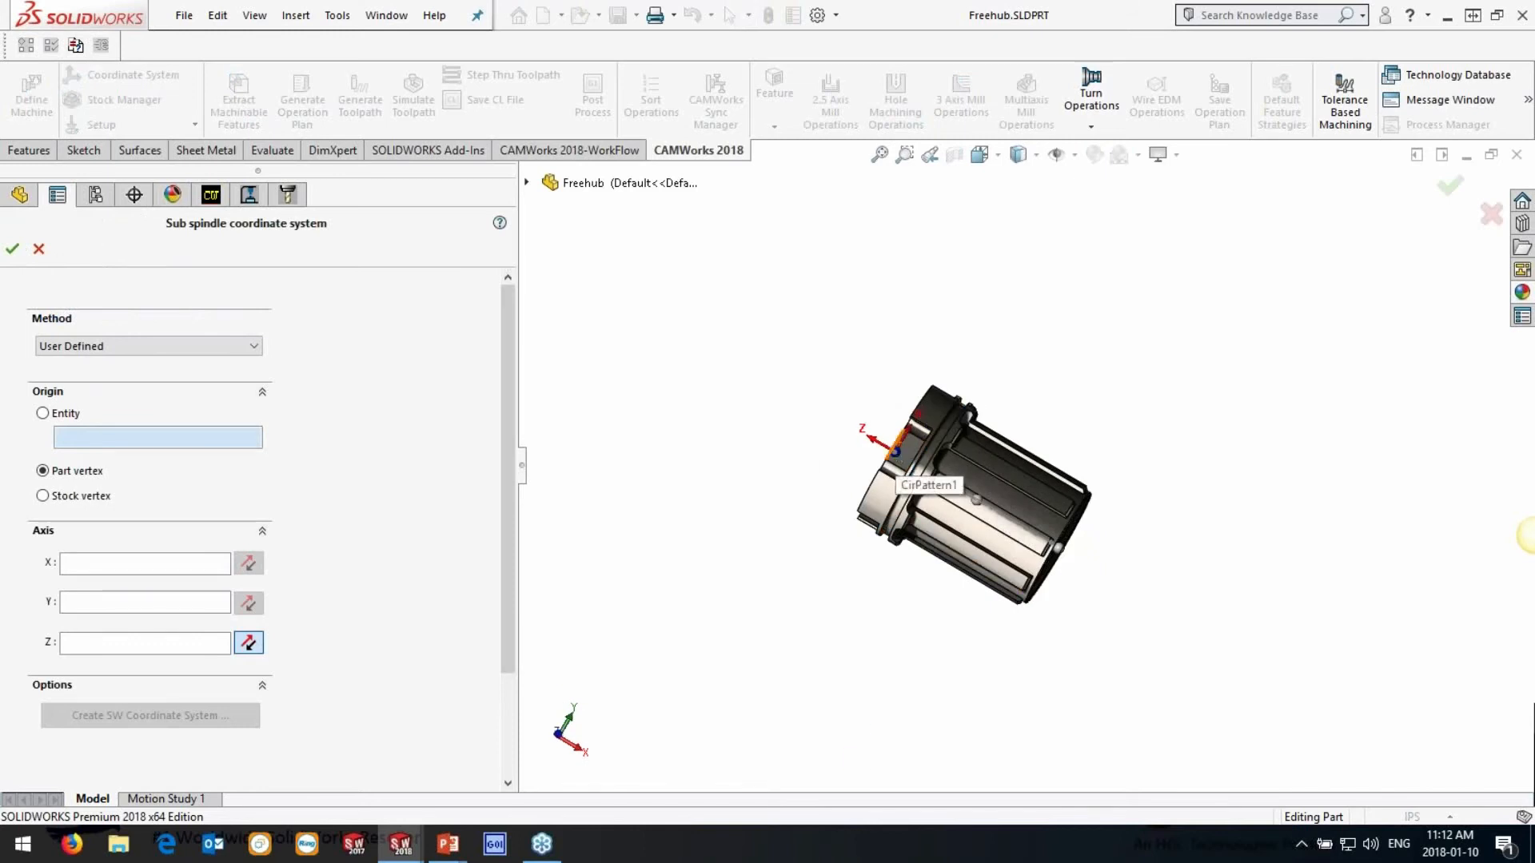
pyautogui.click(12, 249)
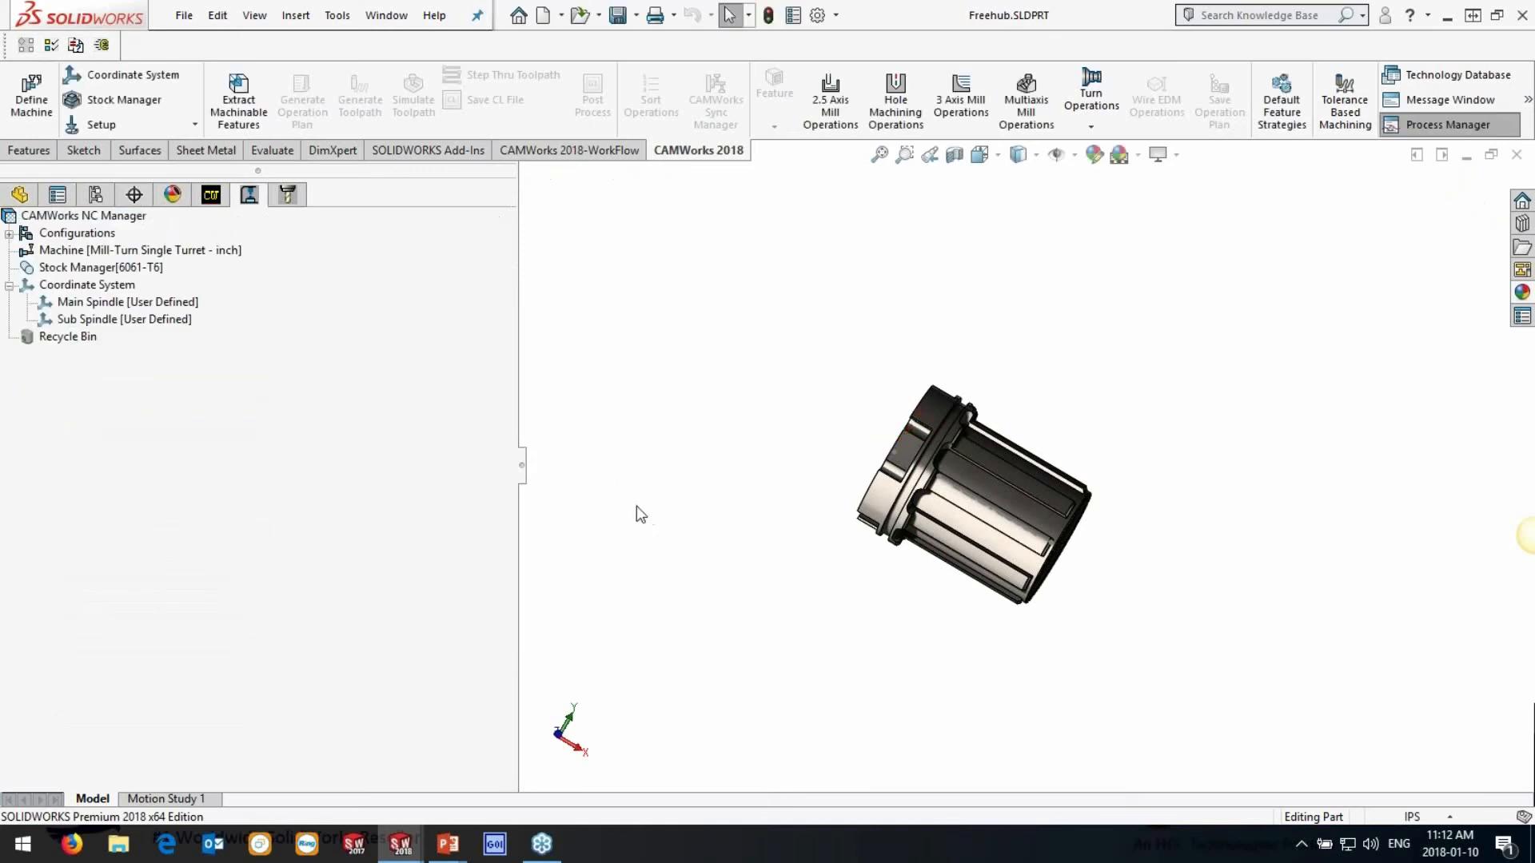
# Extract the machinable features and duplicate ID Feature1 within Turn Setup1
pyautogui.click(238, 100)
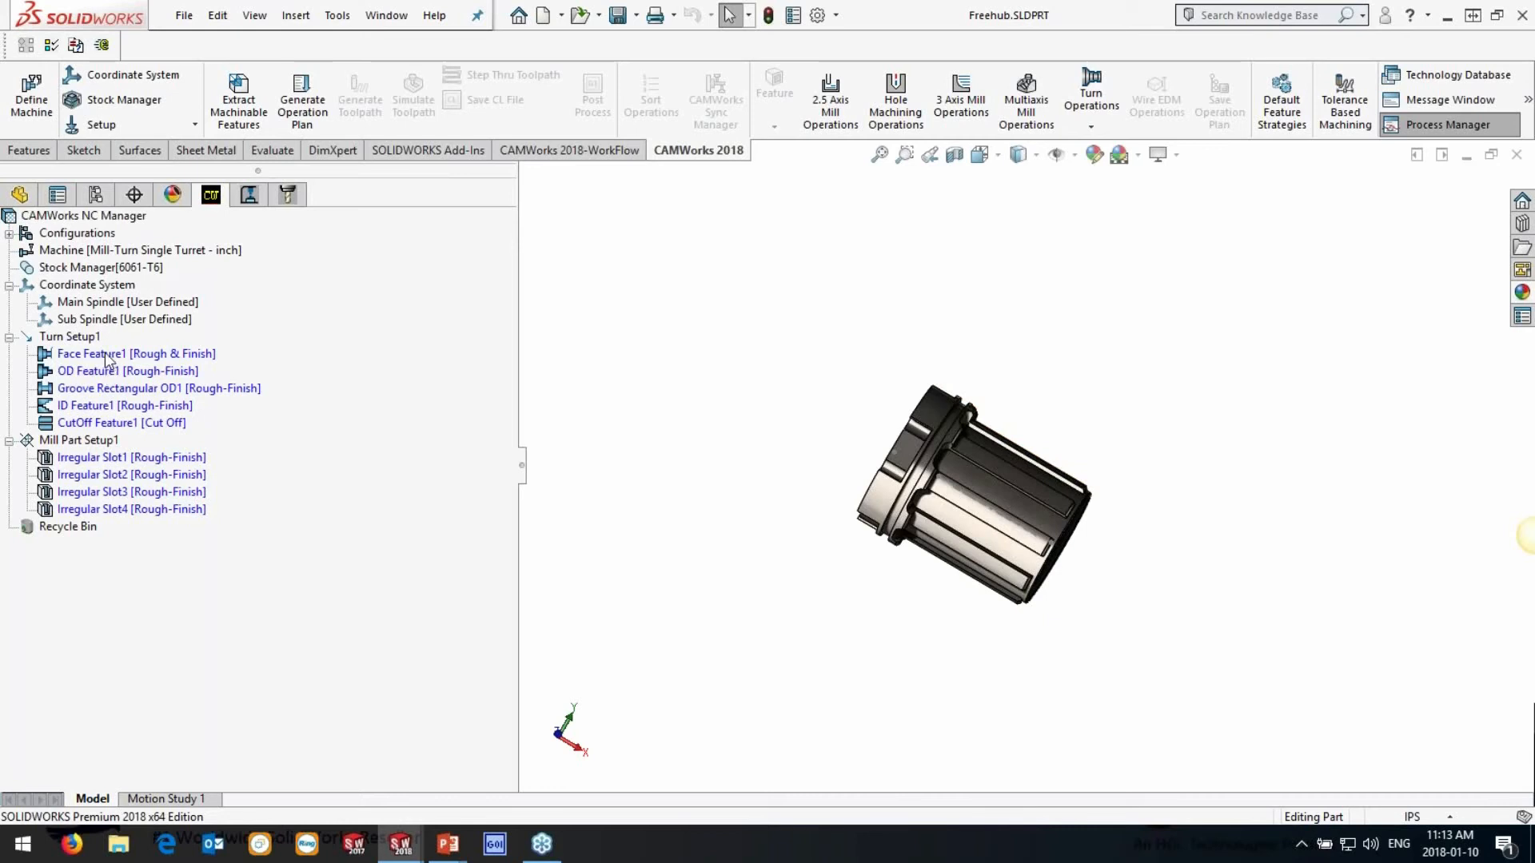
pyautogui.click(90, 409)
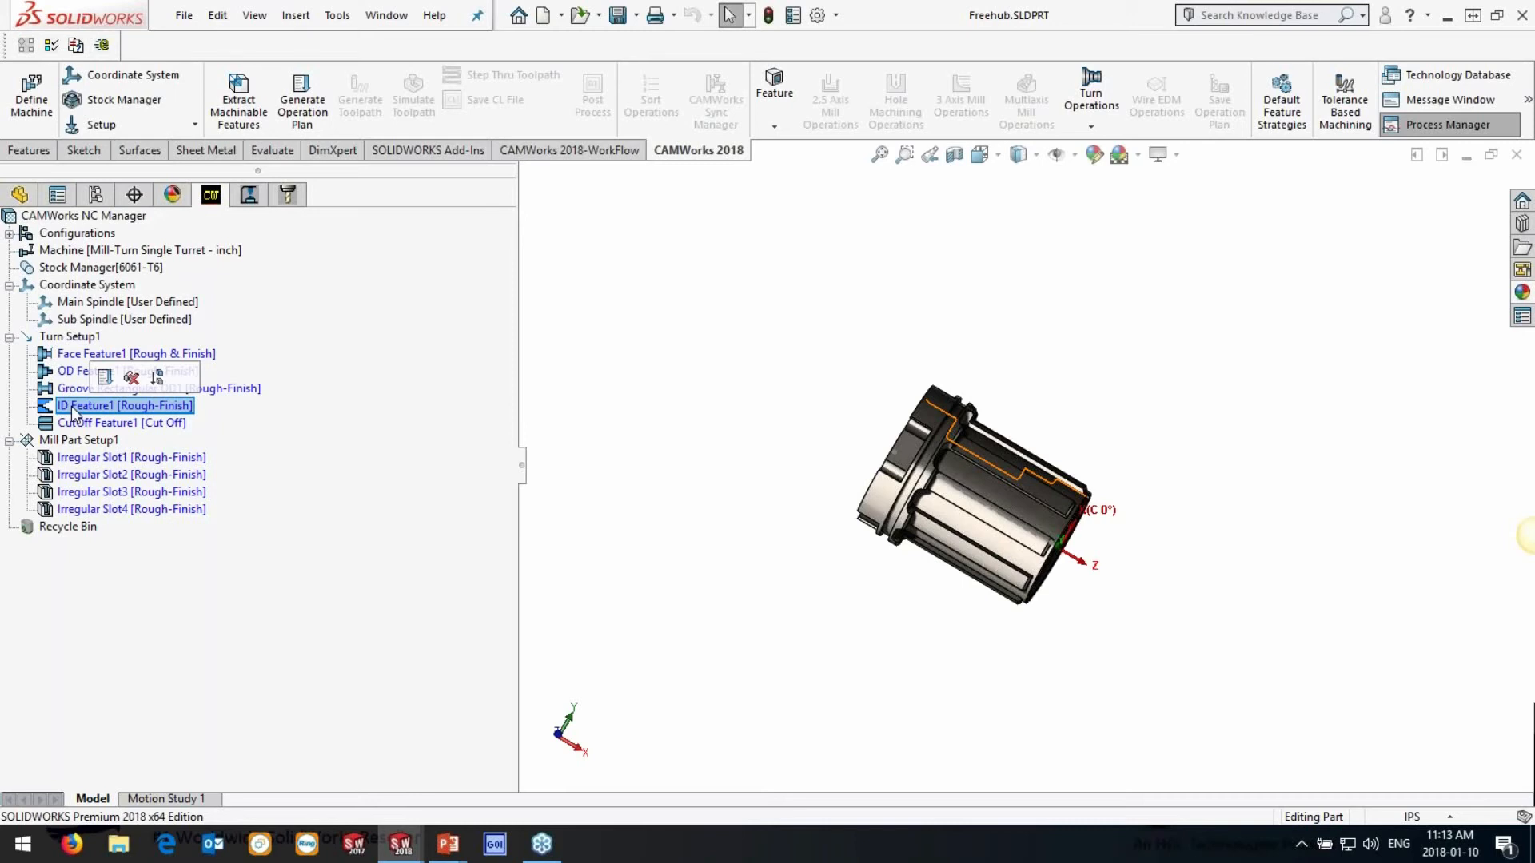
pyautogui.moveTo(72, 412)
pyautogui.keyDown('ctrl'); pyautogui.mouseDown()
pyautogui.moveTo(81, 387)
pyautogui.moveTo(86, 424)
pyautogui.mouseUp(); pyautogui.keyUp('ctrl')
pyautogui.click(90, 409)
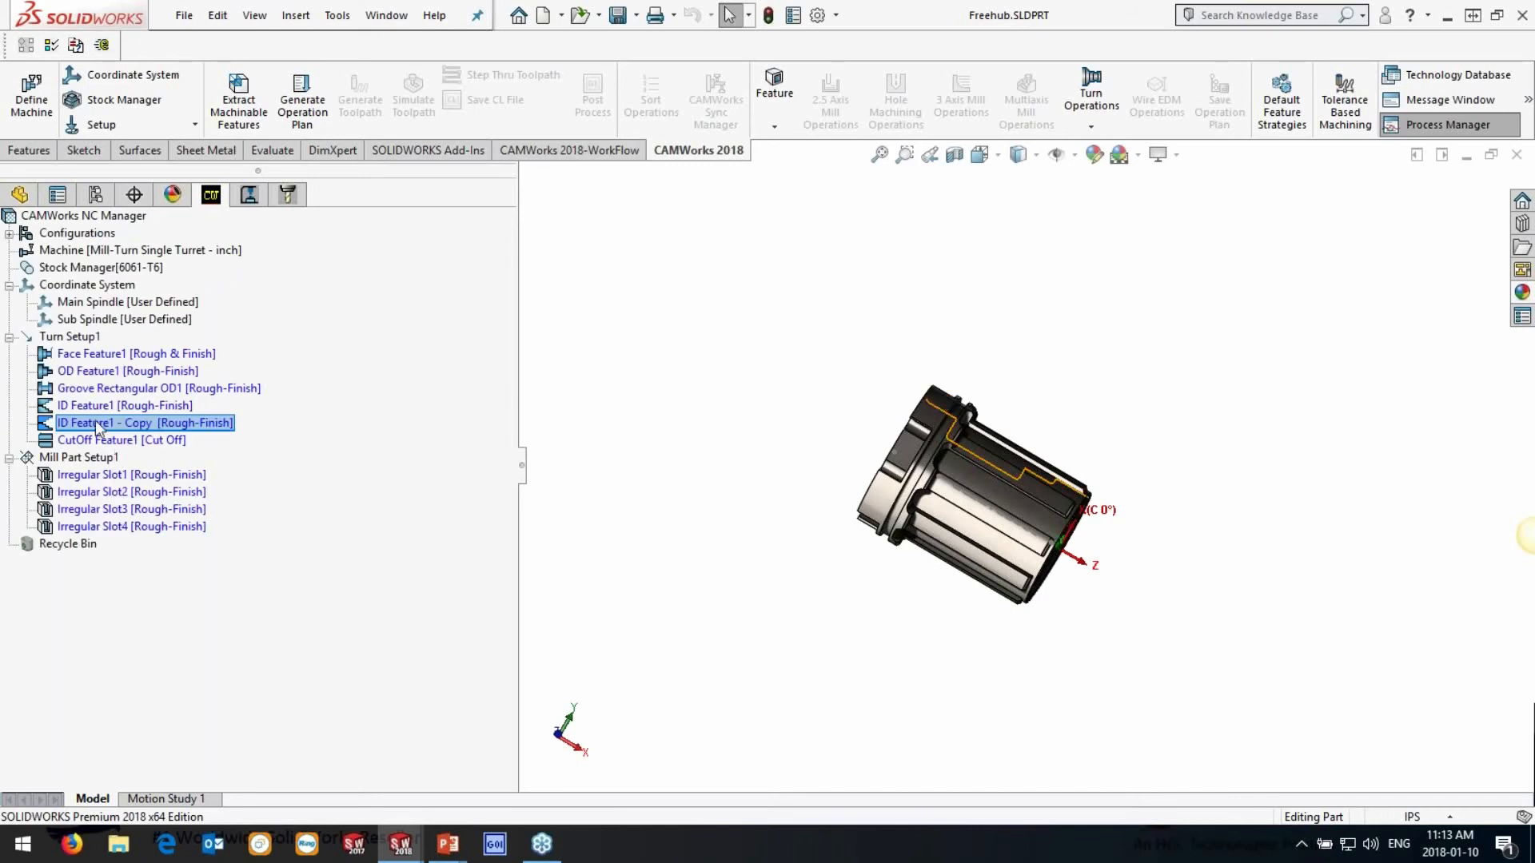
# Assign the copied ID feature to the sub spindle
pyautogui.doubleClick(94, 422)
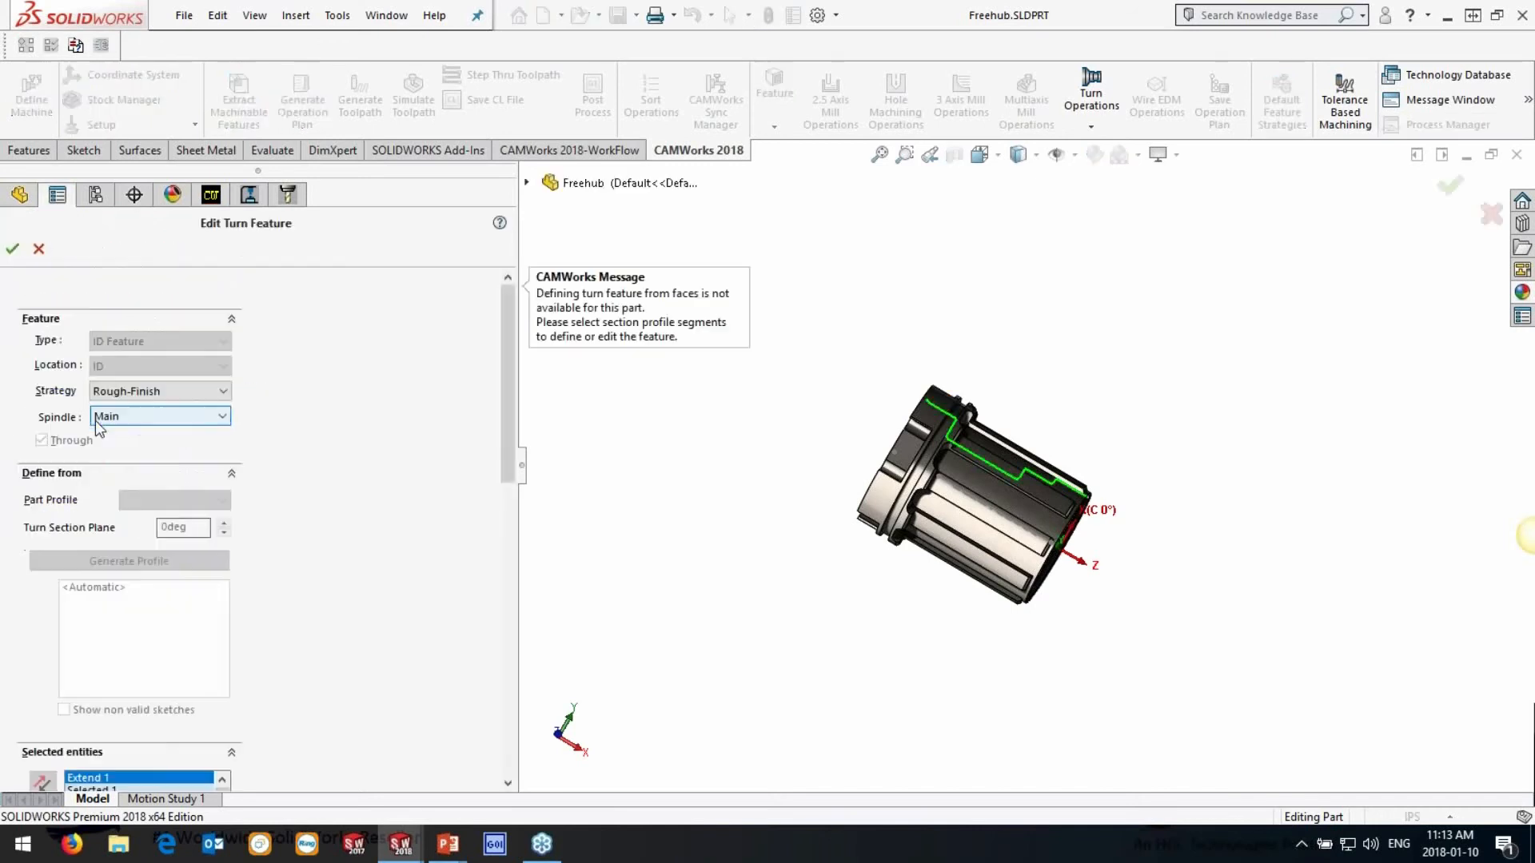
pyautogui.click(134, 418)
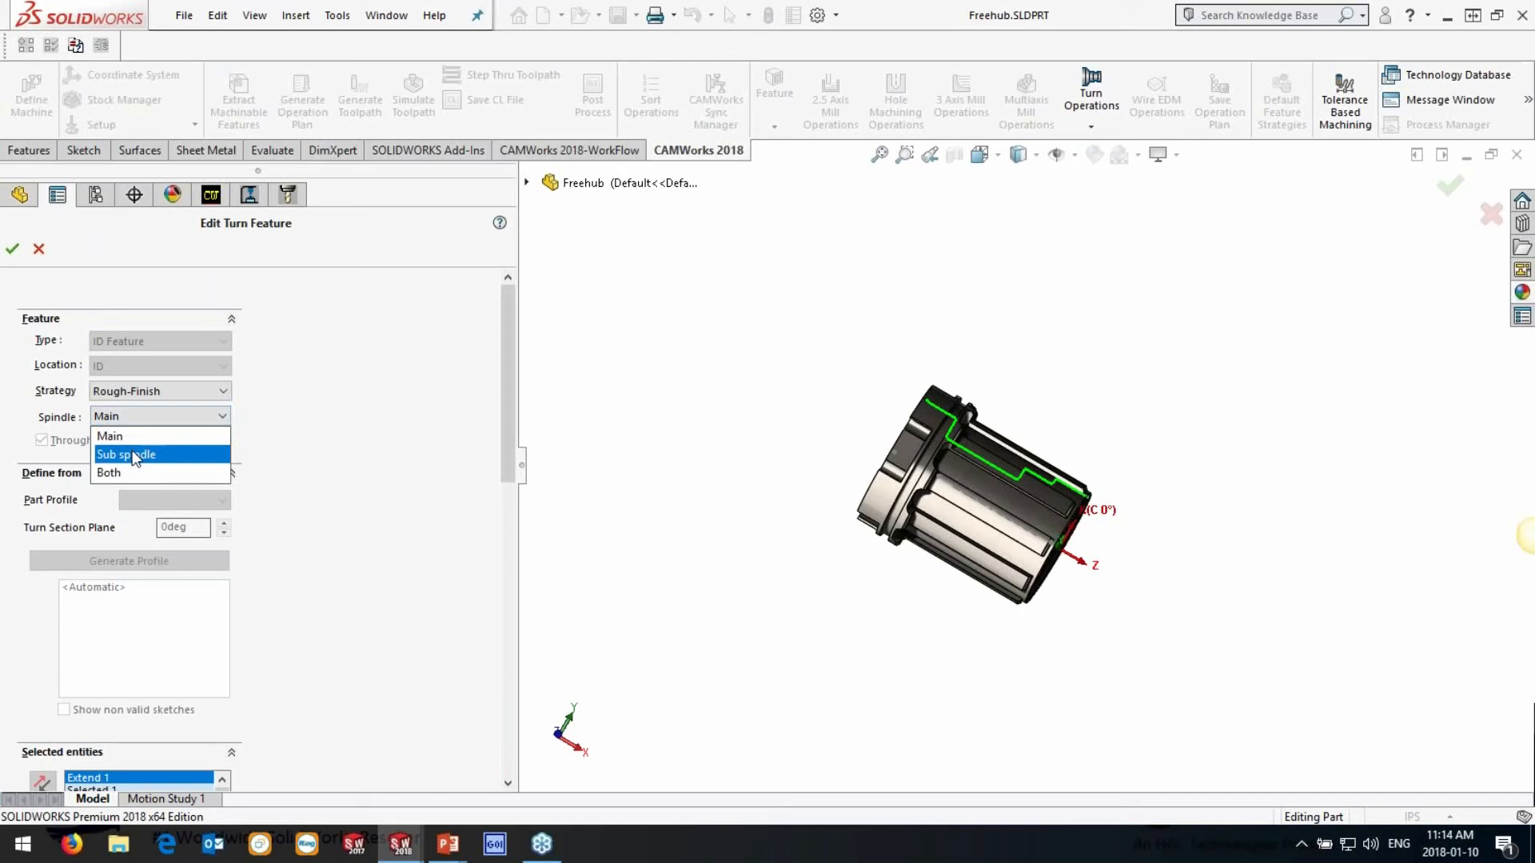
pyautogui.click(132, 454)
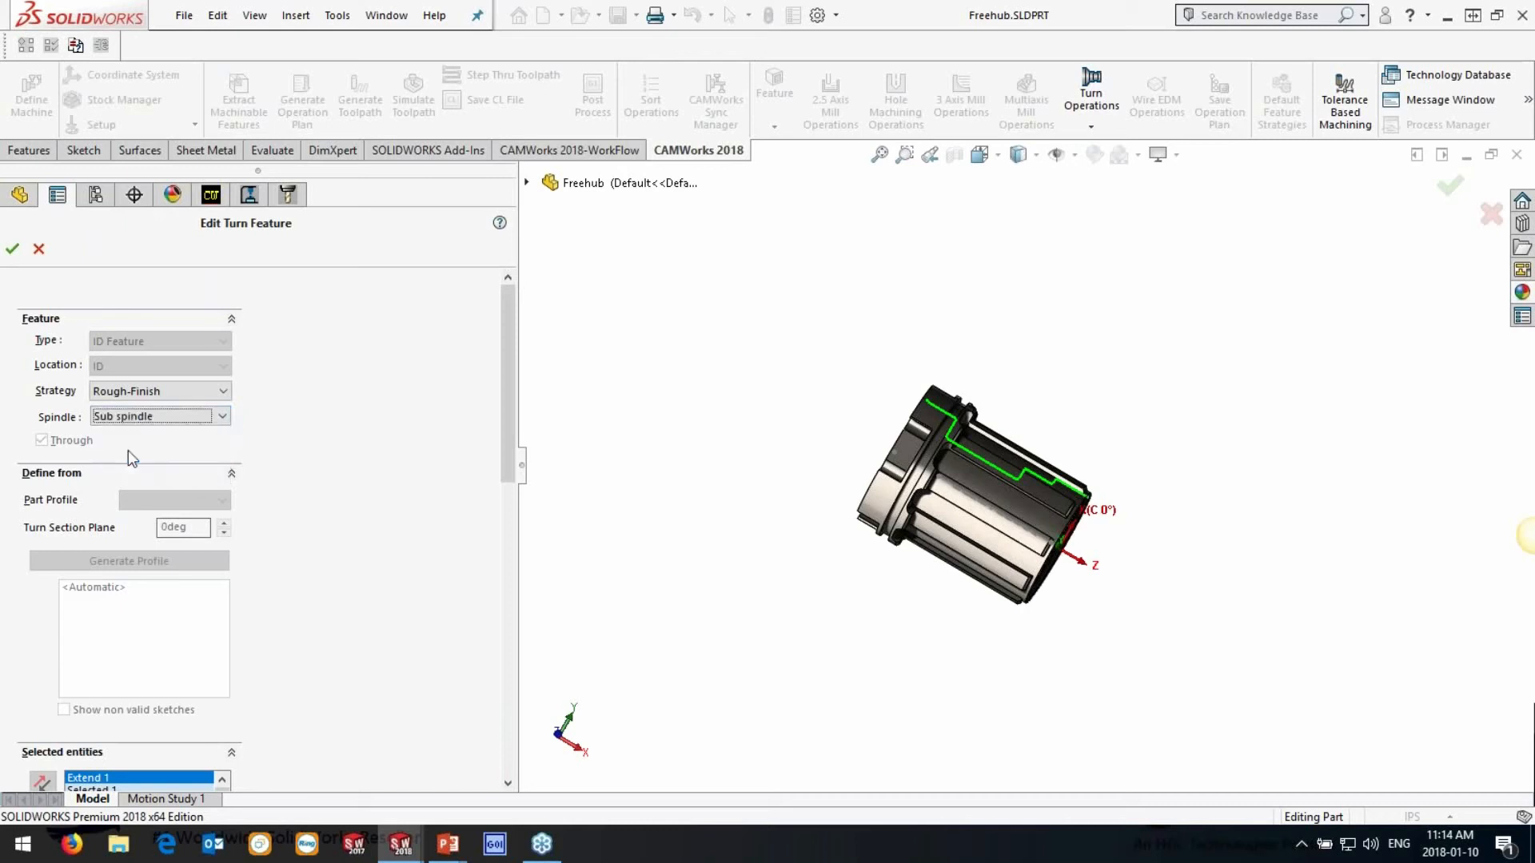
pyautogui.click(12, 250)
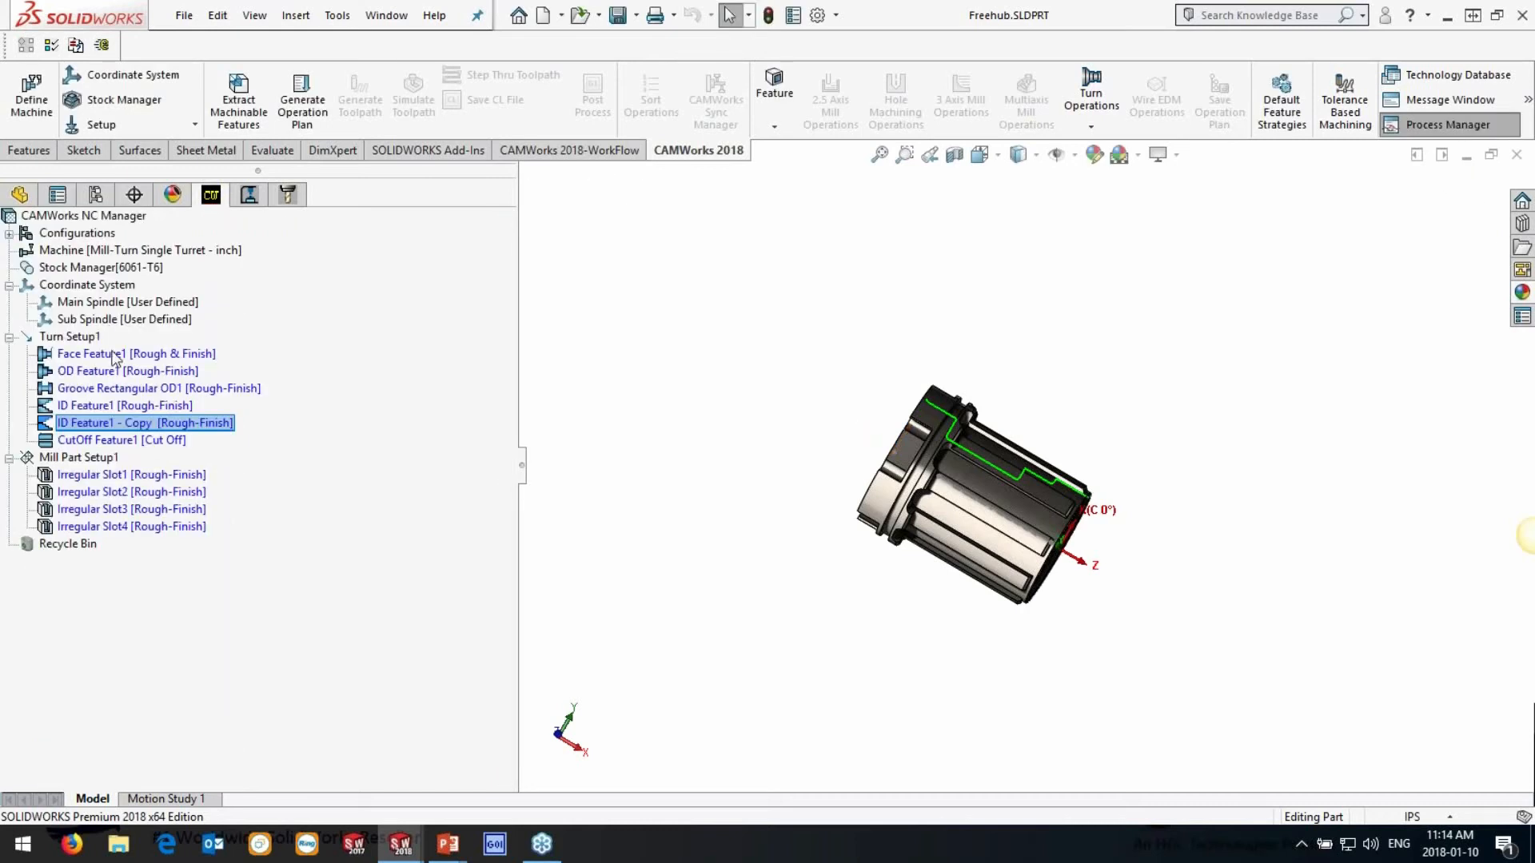
# Examine the spindle options available for OD Feature1 and leave without applying a change
pyautogui.click(111, 358)
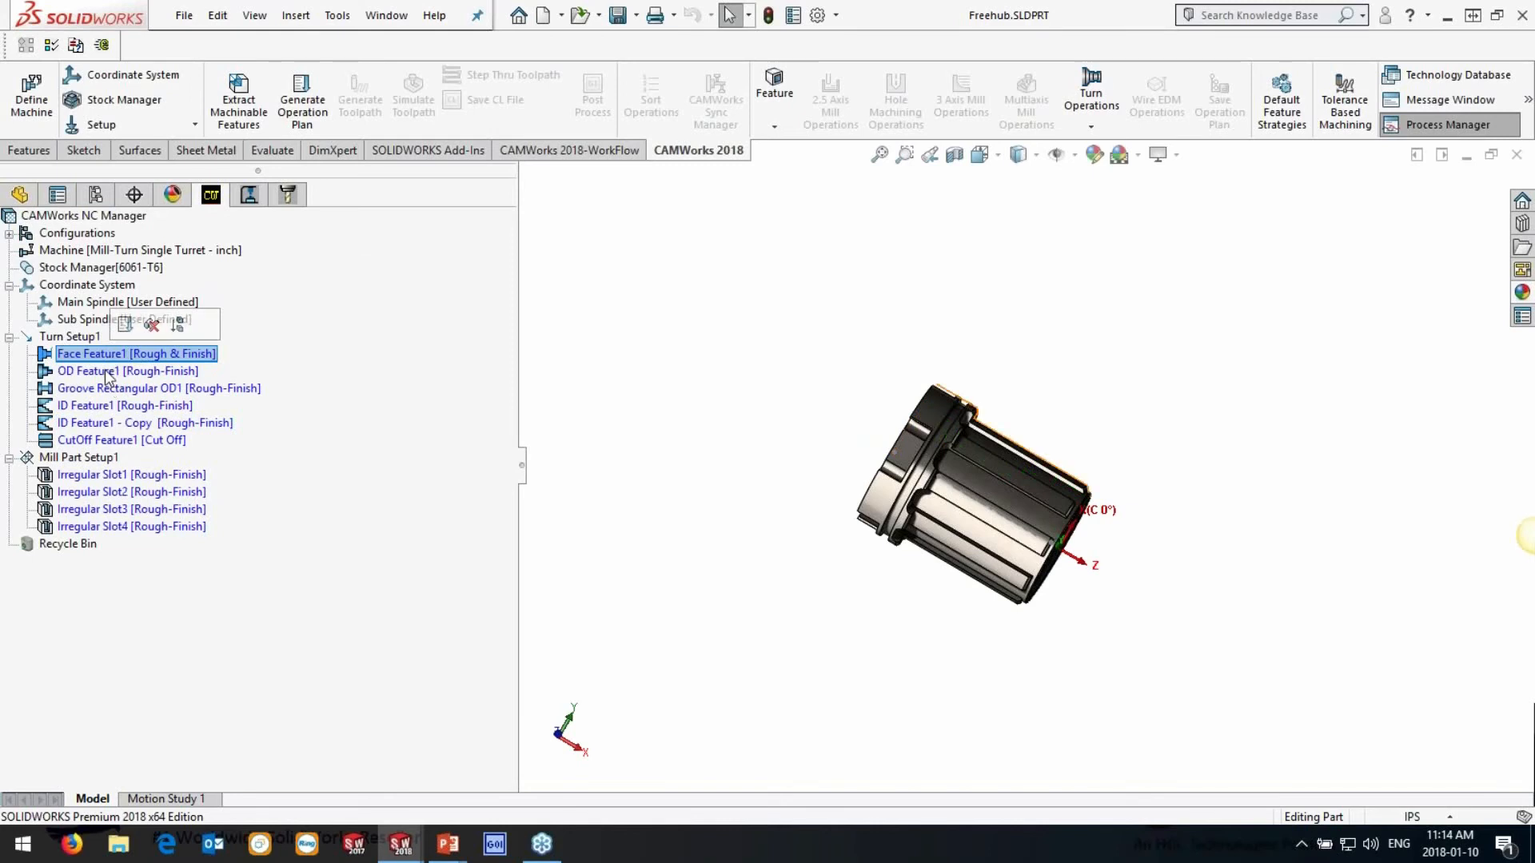
pyautogui.doubleClick(104, 371)
pyautogui.click(131, 417)
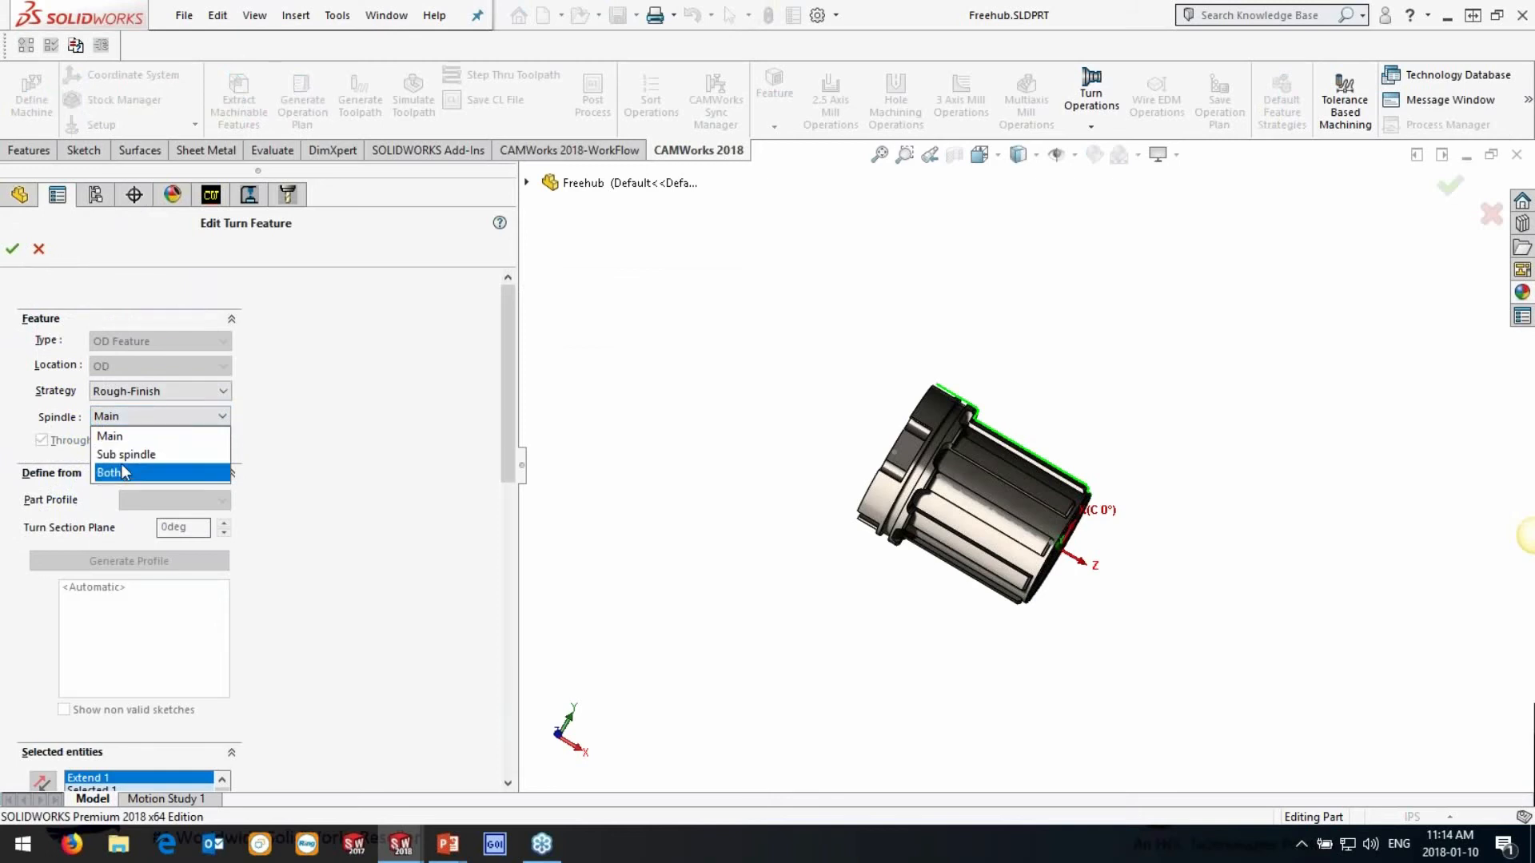
pyautogui.press('Up')
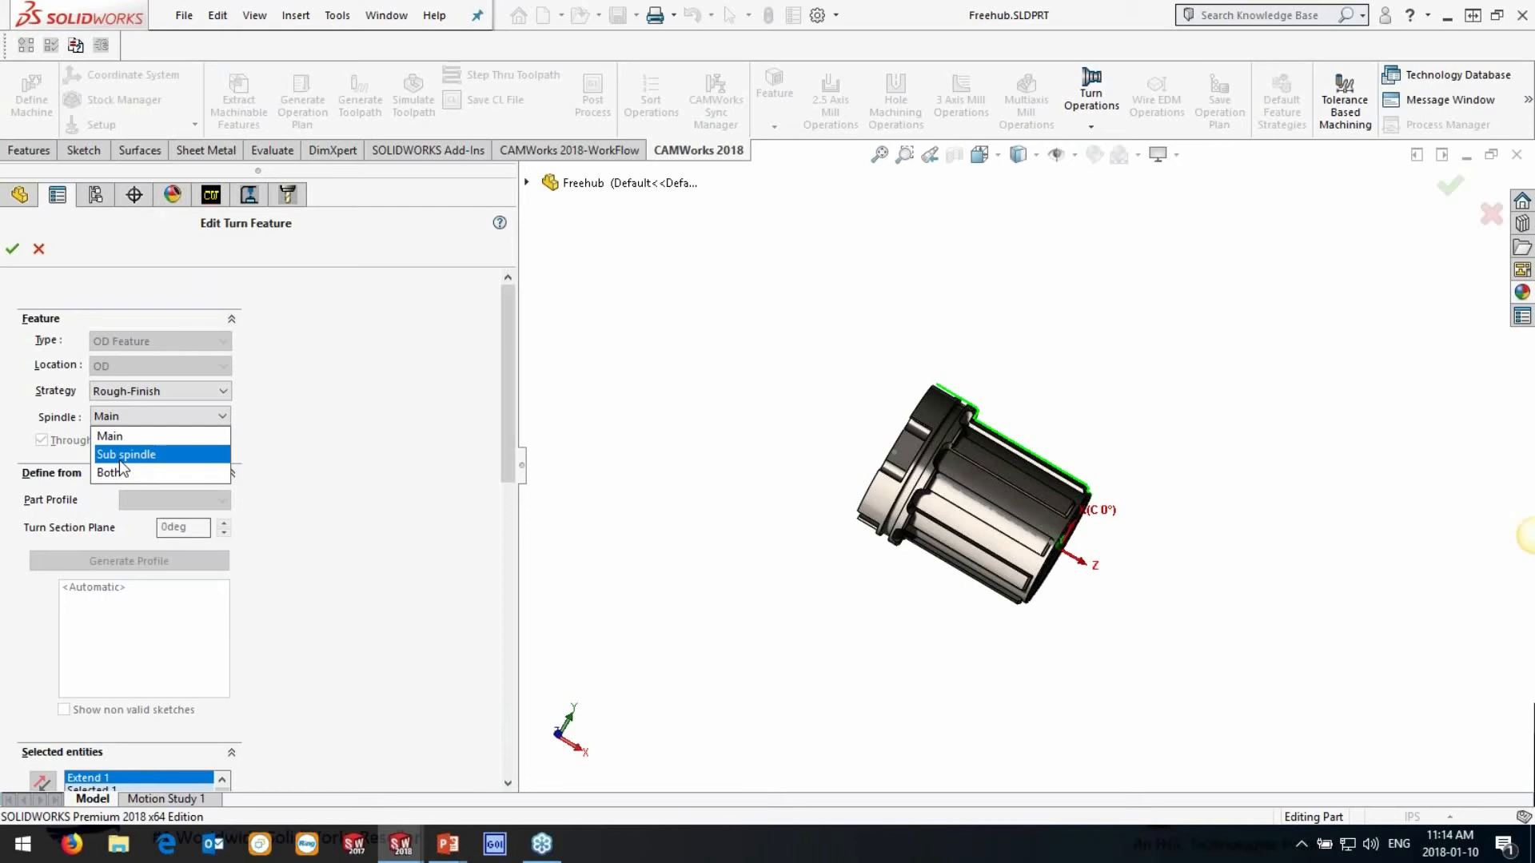
pyautogui.click(118, 415)
pyautogui.click(35, 248)
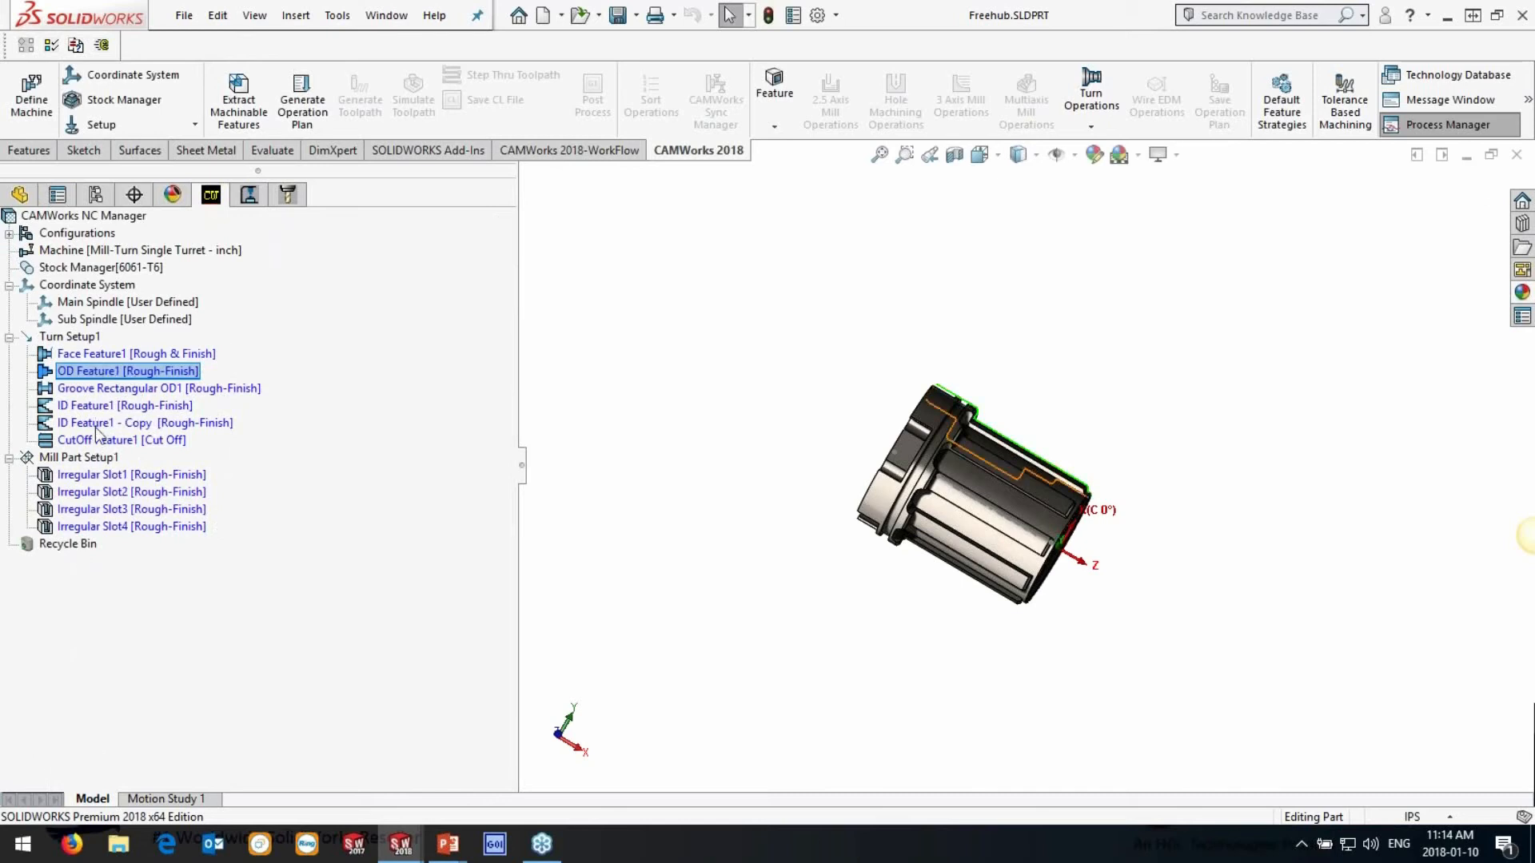
# Set the spindle attribute of Irregular Slot1 to Sub spindle
pyautogui.doubleClick(96, 474)
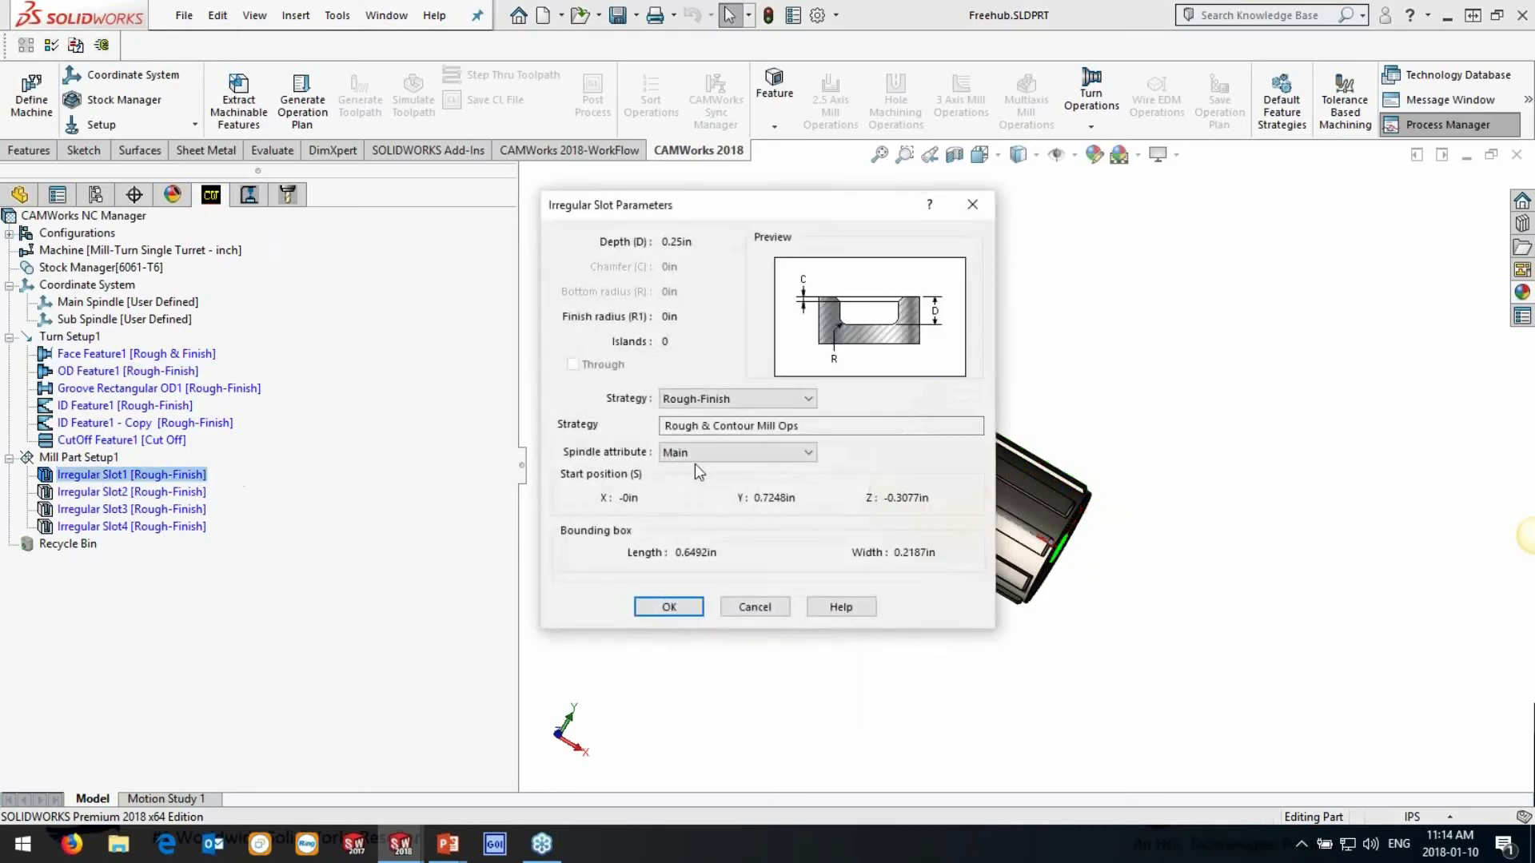
pyautogui.moveTo(741, 207); pyautogui.dragTo(370, 194)
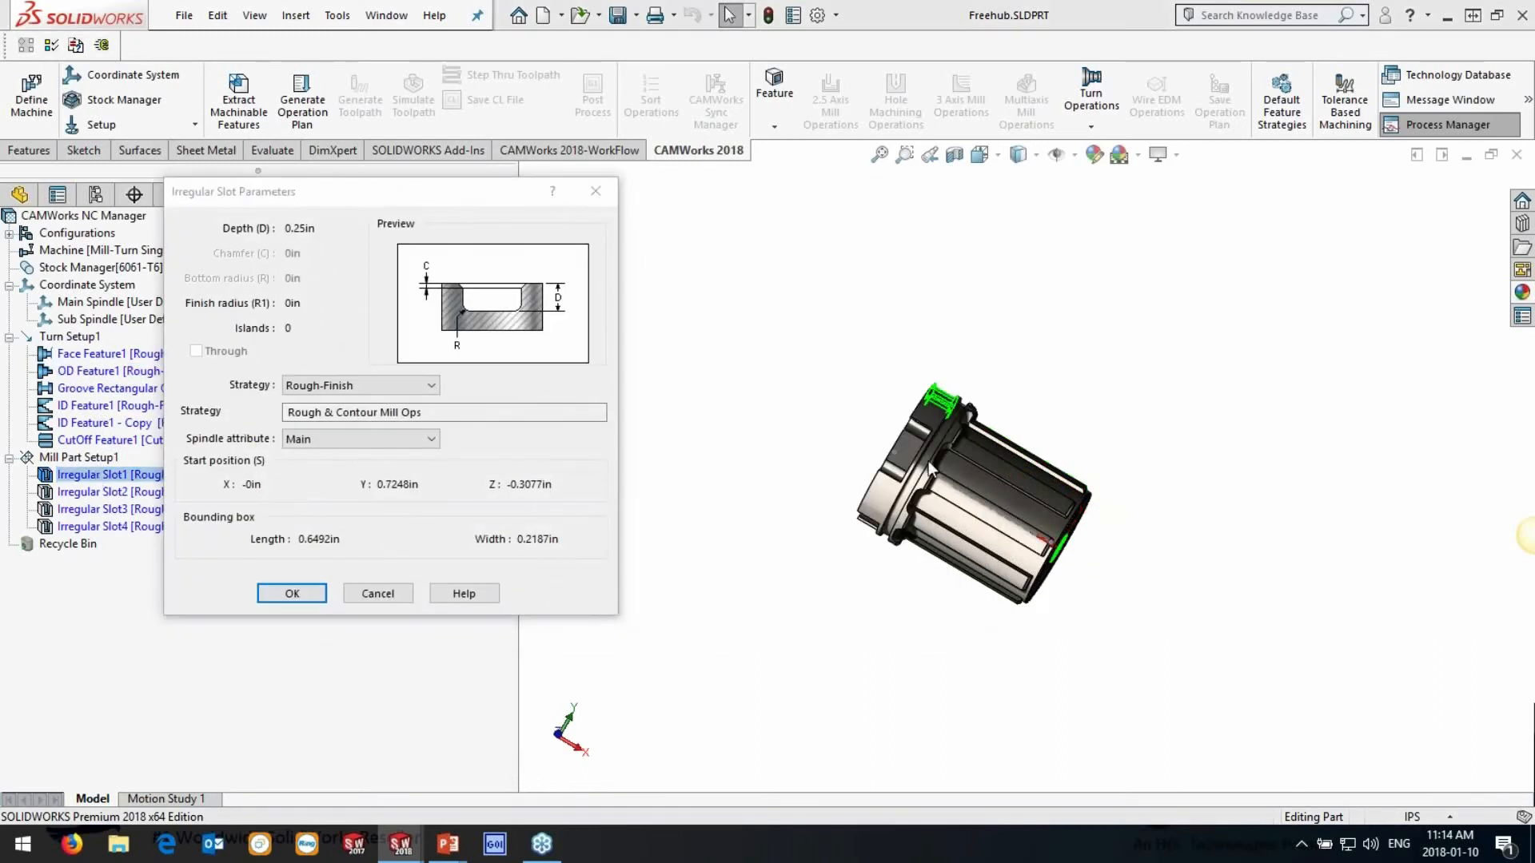
pyautogui.click(322, 438)
pyautogui.click(322, 477)
pyautogui.click(292, 594)
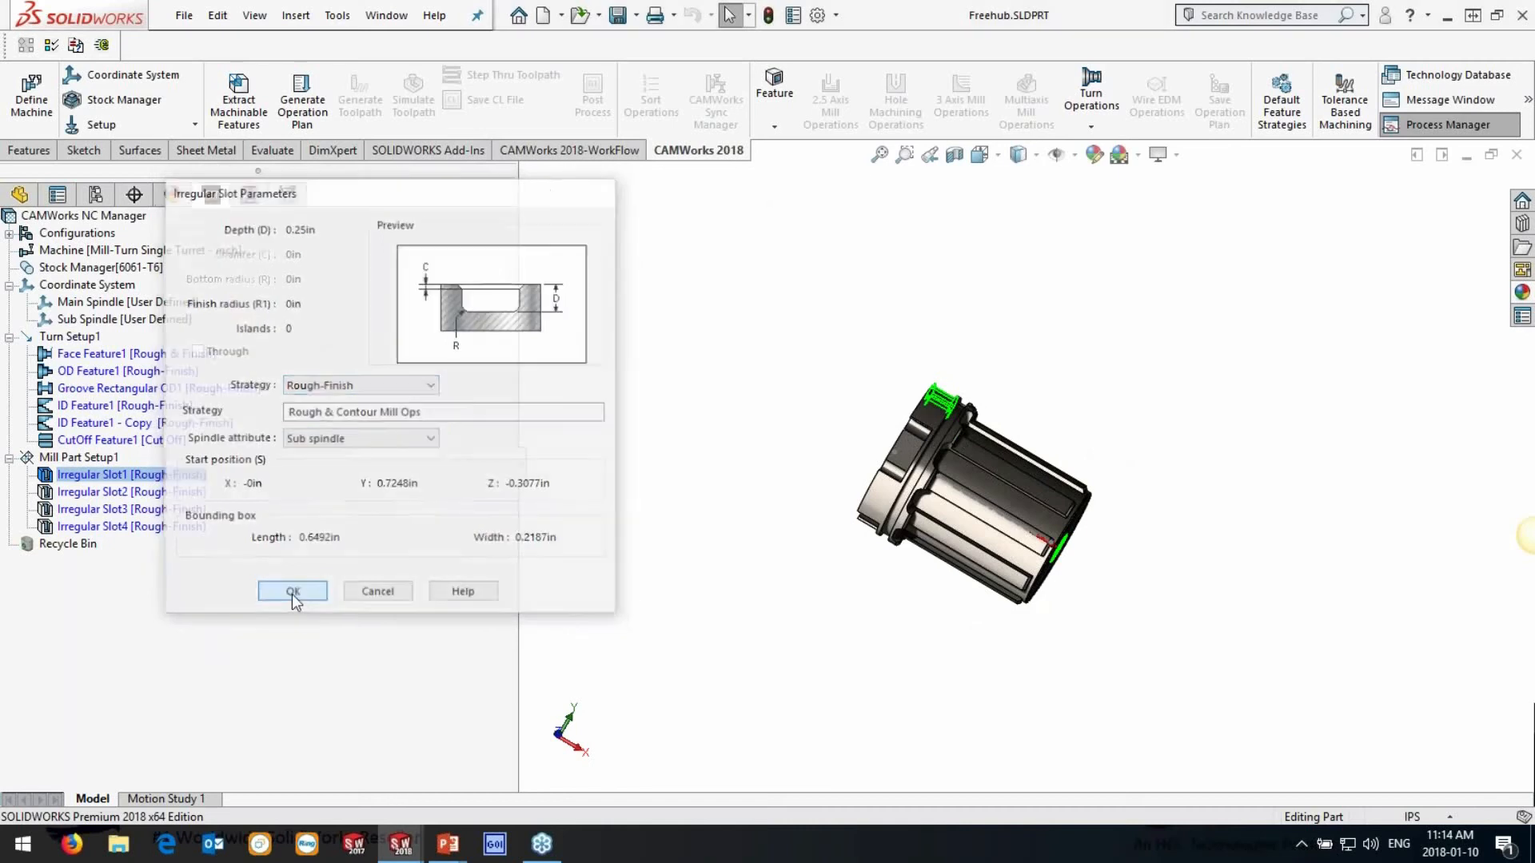
# Set the spindle attribute of Irregular Slot2 to Sub spindle
pyautogui.click(133, 493)
pyautogui.doubleClick(133, 494)
pyautogui.click(727, 453)
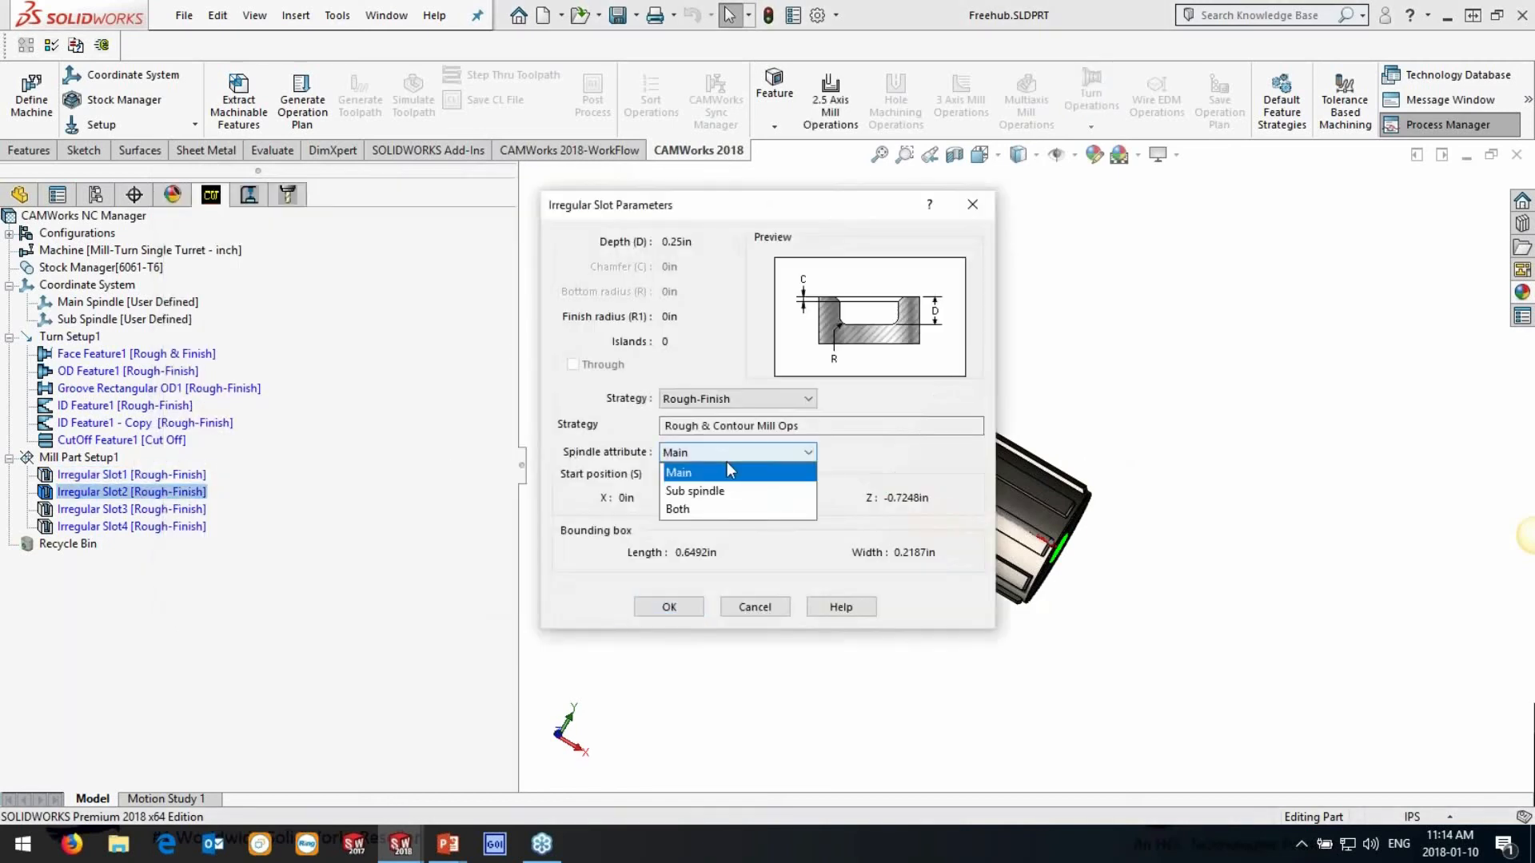
pyautogui.click(703, 483)
pyautogui.click(674, 605)
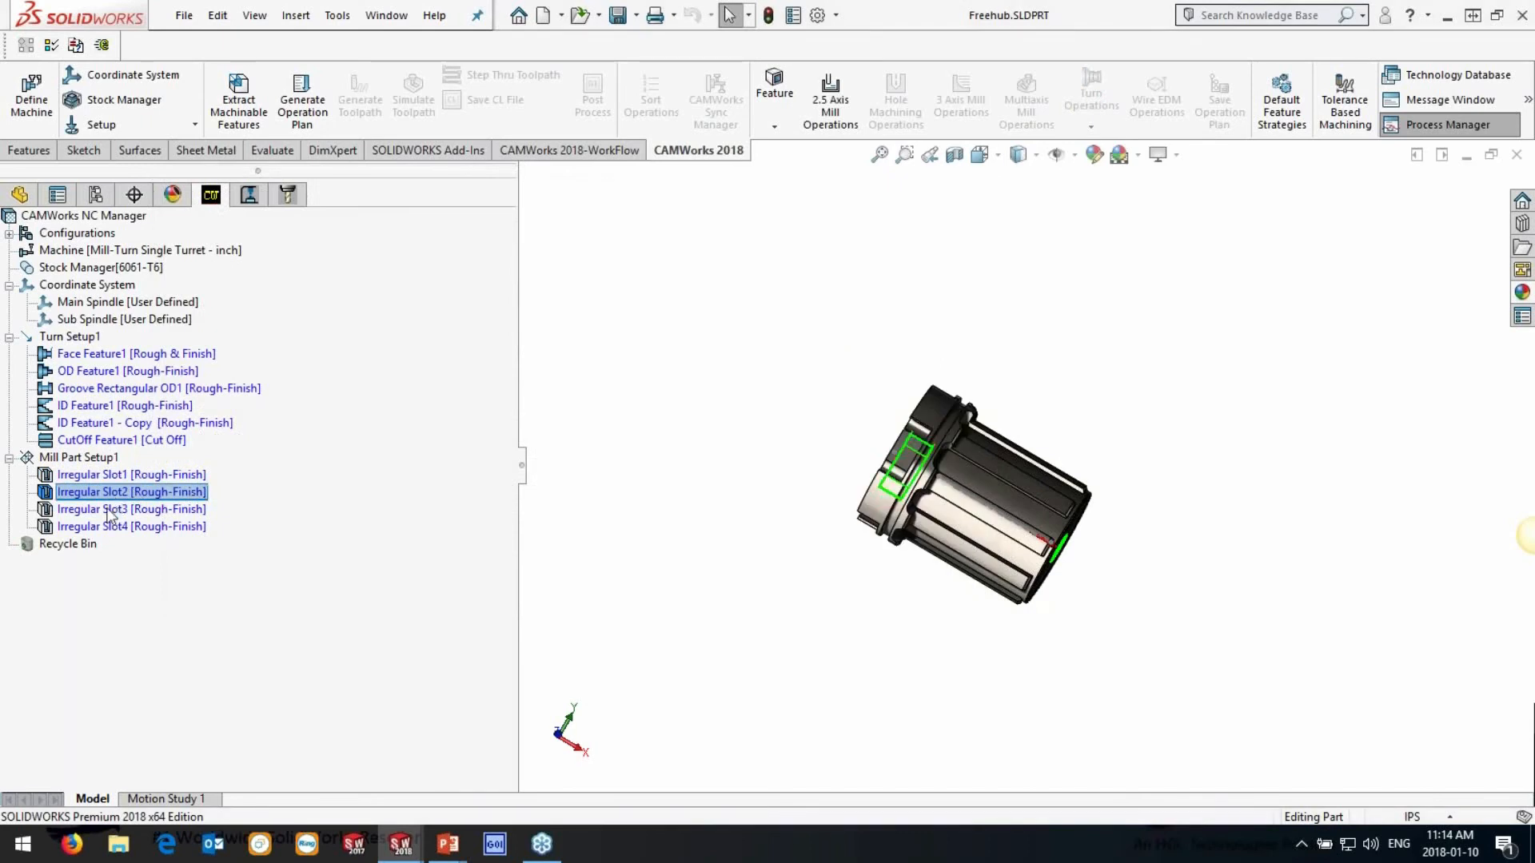
# Set the spindle attribute of Irregular Slot3 and Irregular Slot4 to Sub spindle
pyautogui.doubleClick(135, 508)
pyautogui.click(703, 454)
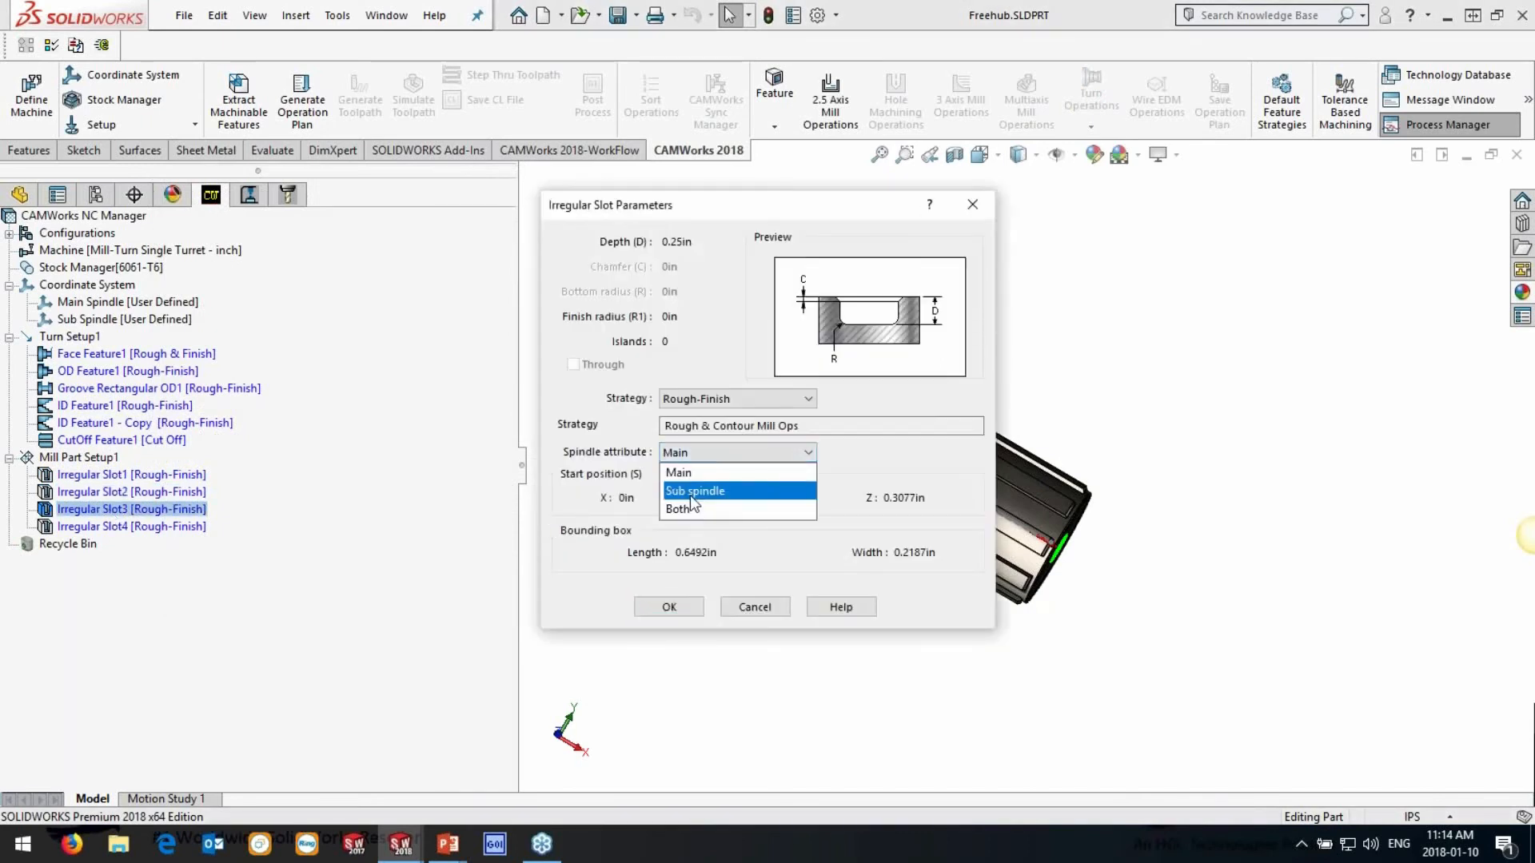
pyautogui.click(689, 494)
pyautogui.click(669, 607)
pyautogui.doubleClick(136, 526)
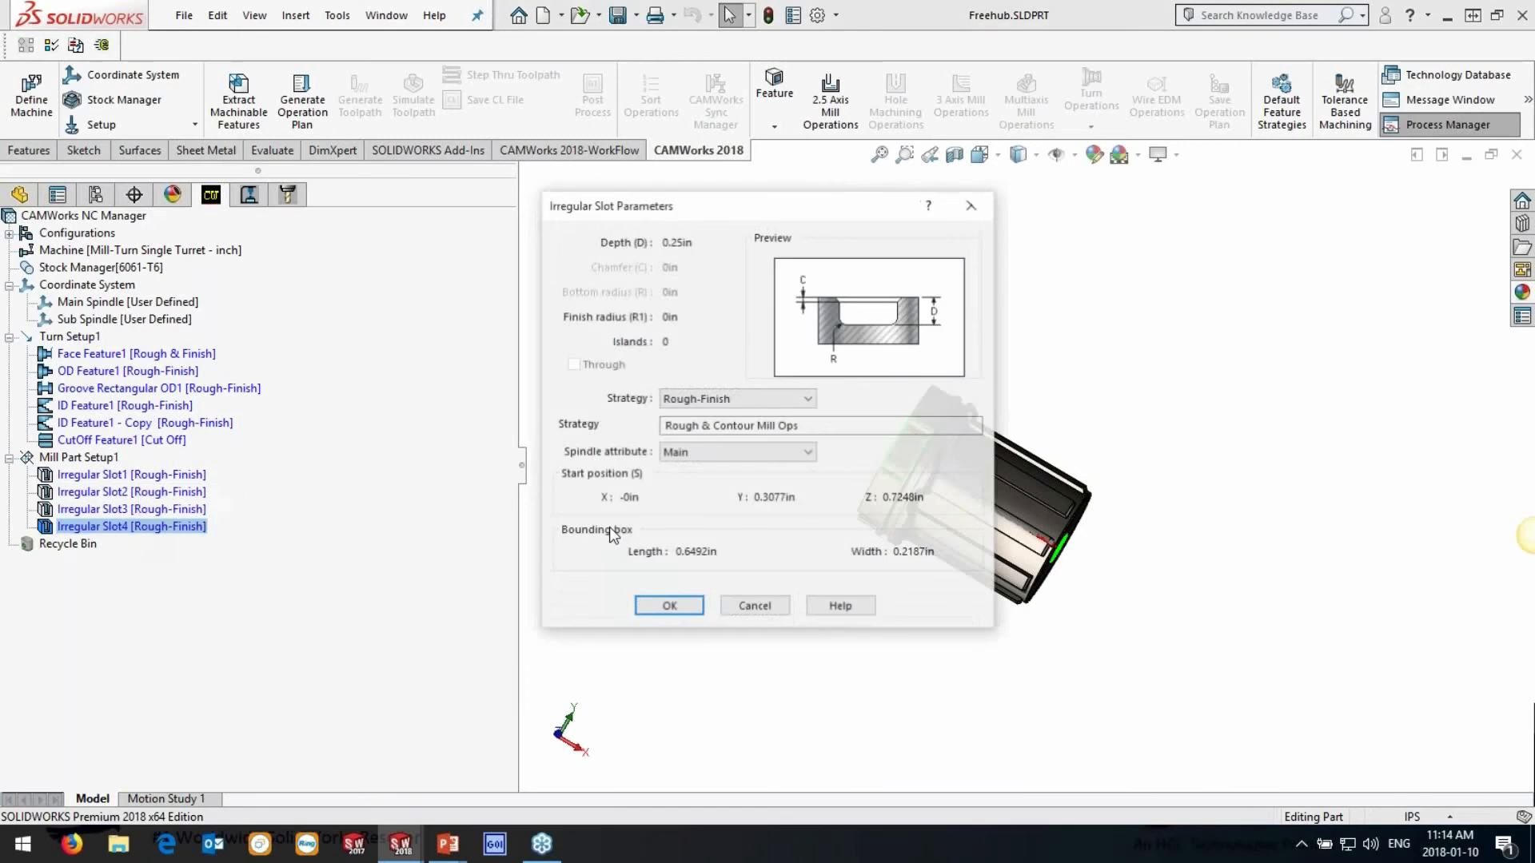
pyautogui.click(728, 453)
pyautogui.click(692, 491)
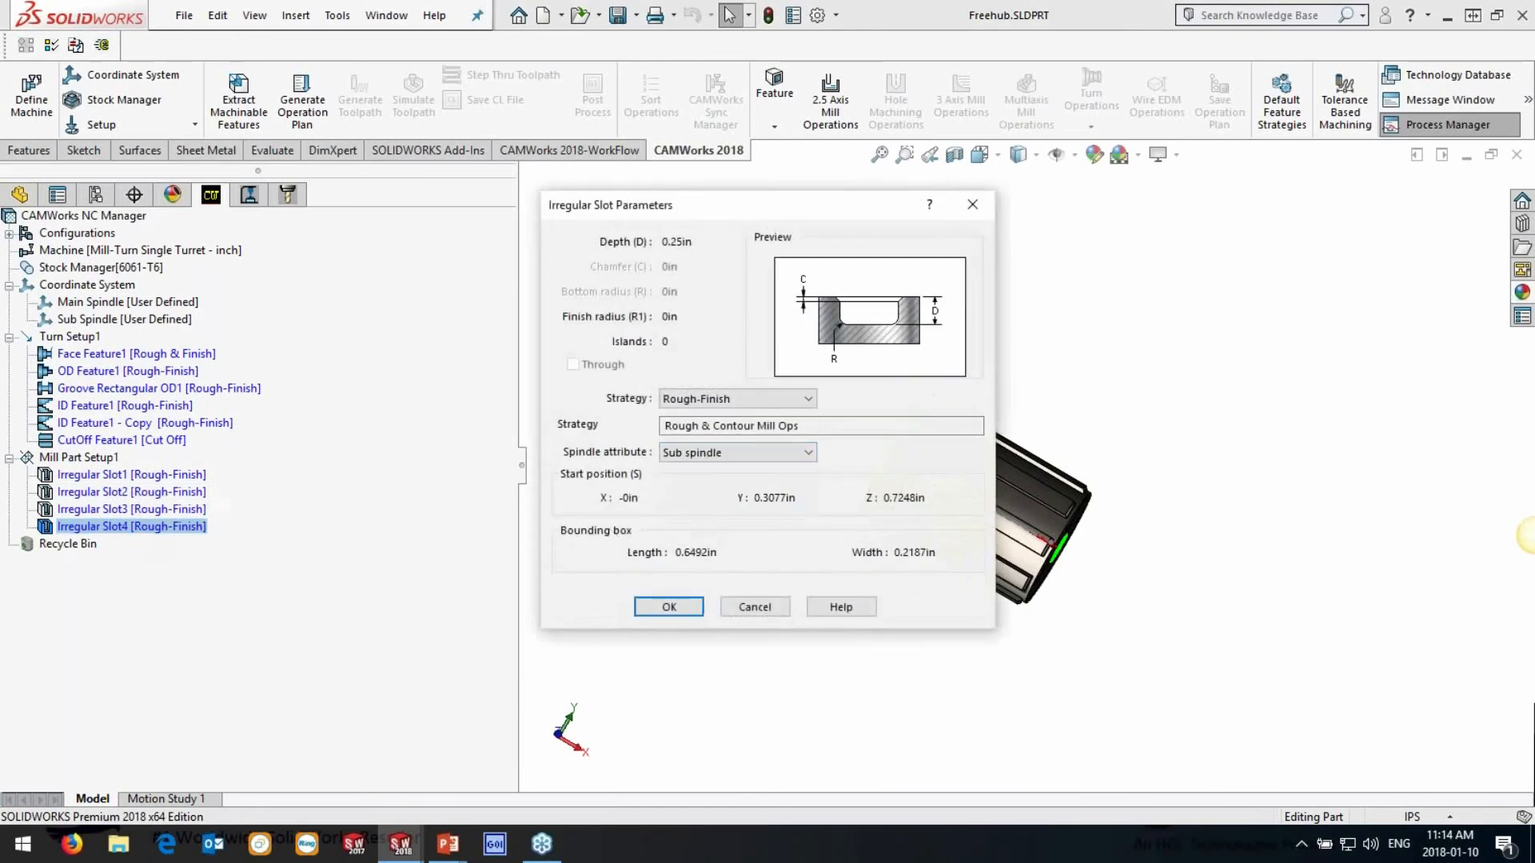
pyautogui.click(671, 607)
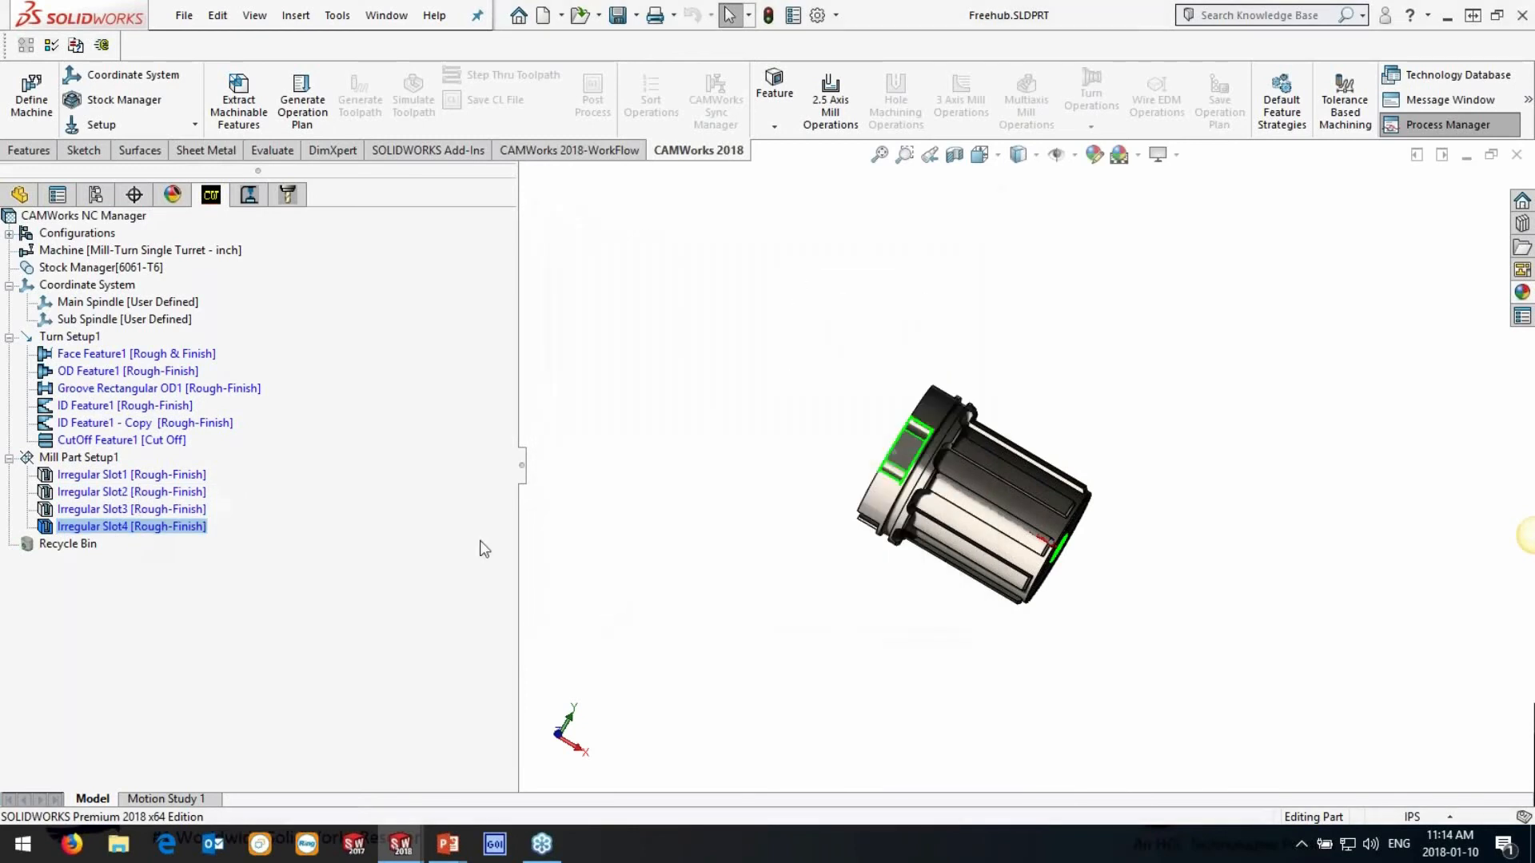
# Generate the operation plan and toolpaths for all setups and review the sub-spindle Mill Part Setup1 operations
pyautogui.click(302, 104)
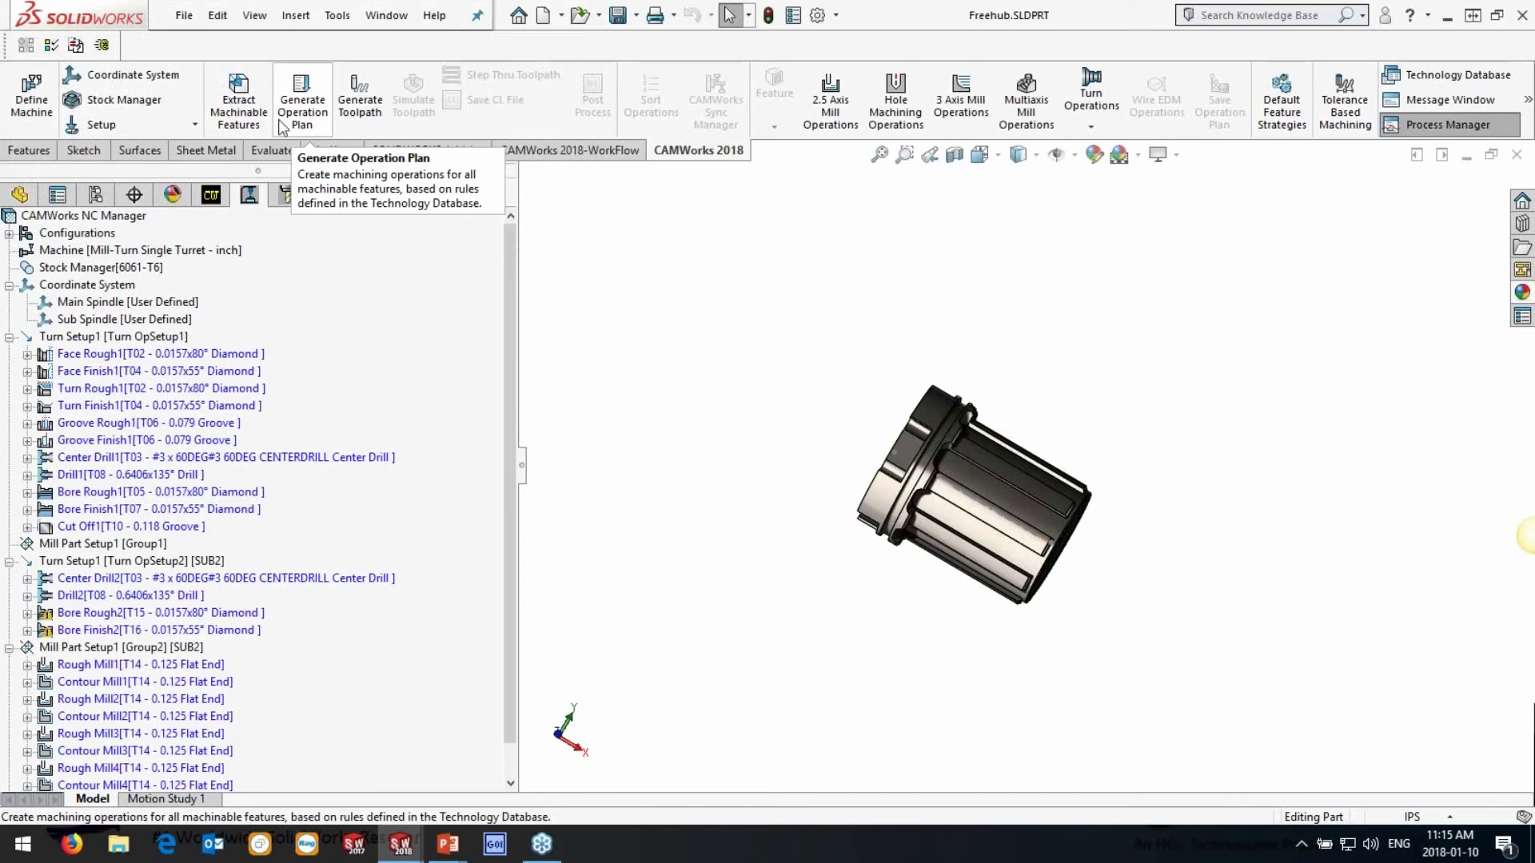
pyautogui.click(360, 99)
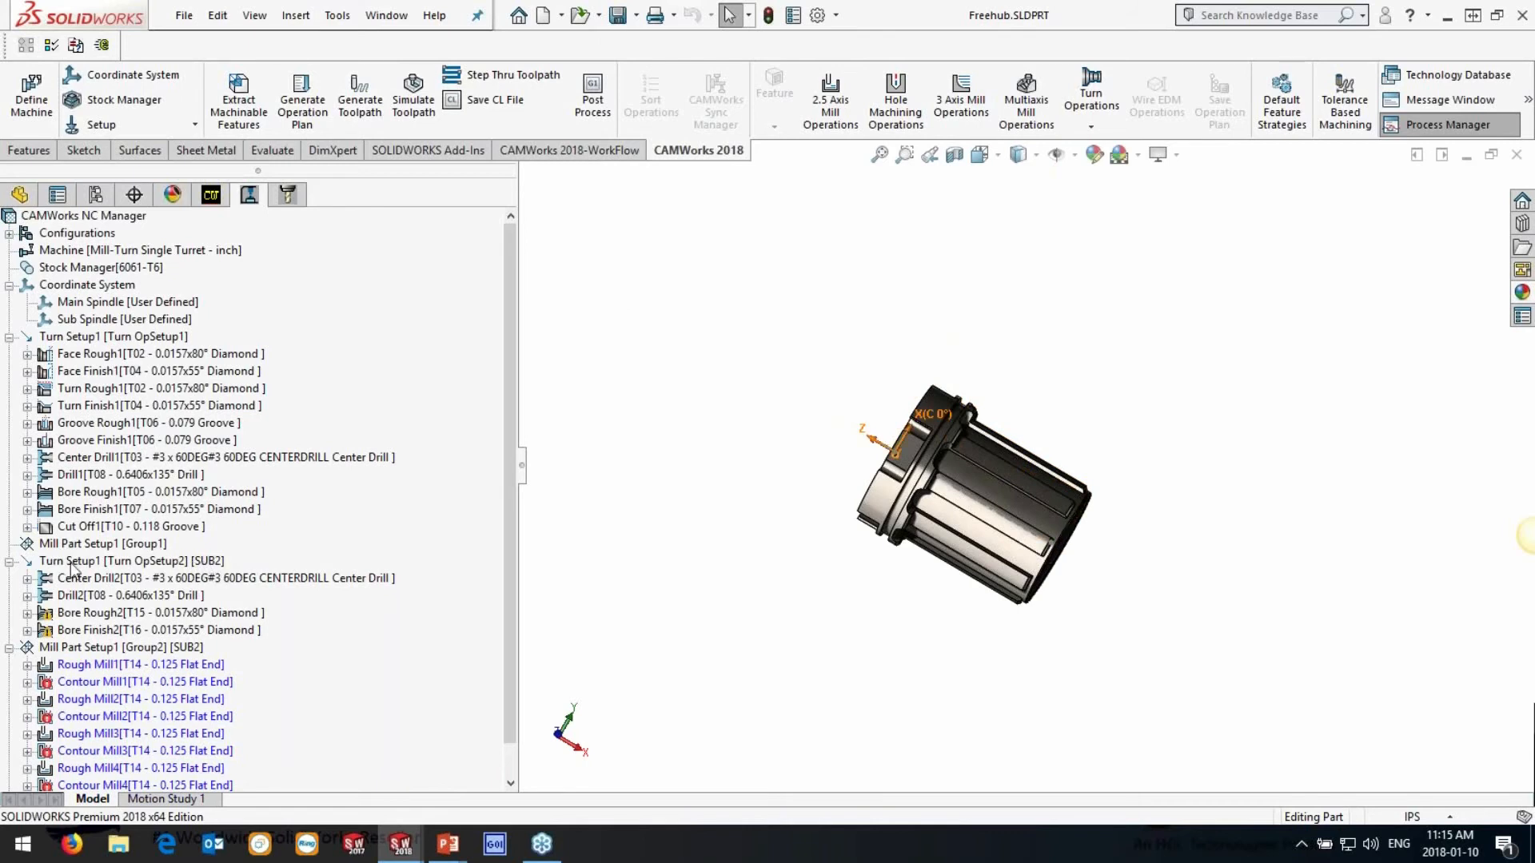
pyautogui.click(158, 649)
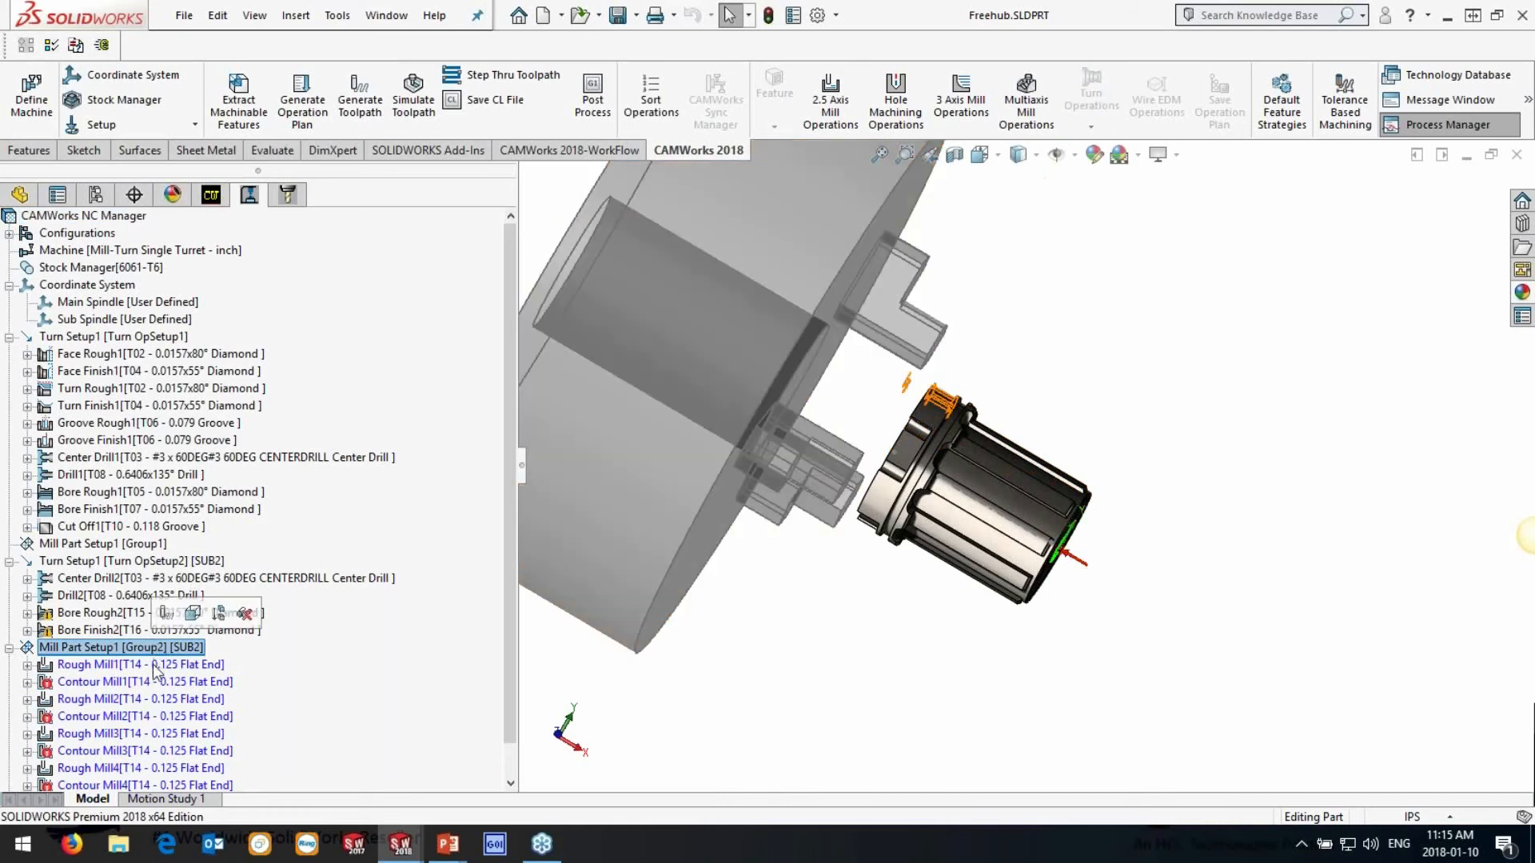
pyautogui.scroll(-1, 160, 647)
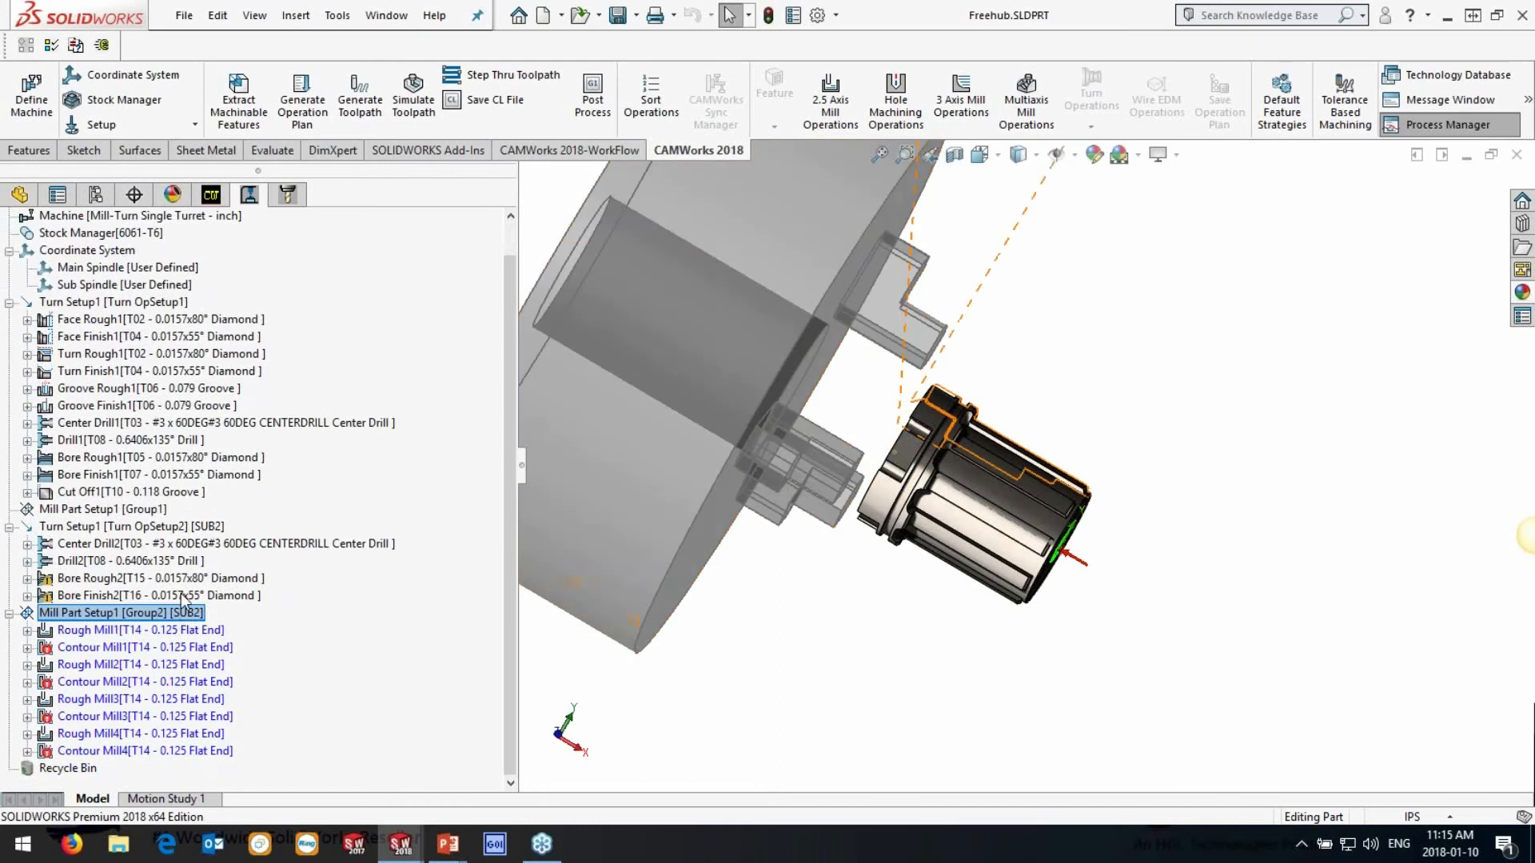
# Review the toolpaths of the Turn Setup1 operations one by one, from Face Rough1 through Cut Off1
pyautogui.scroll(1, 187, 602)
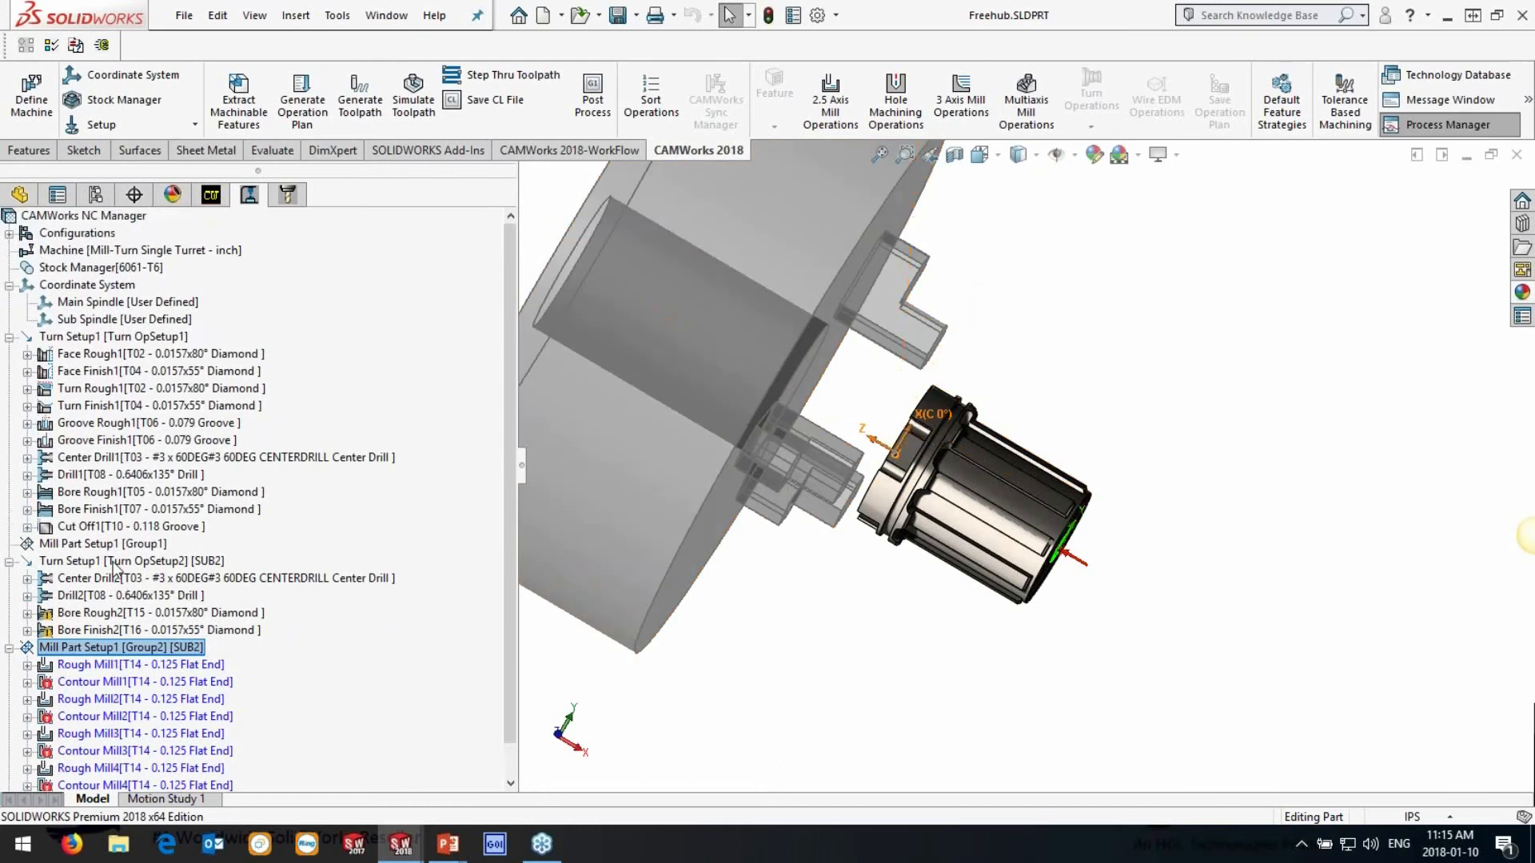
pyautogui.click(108, 354)
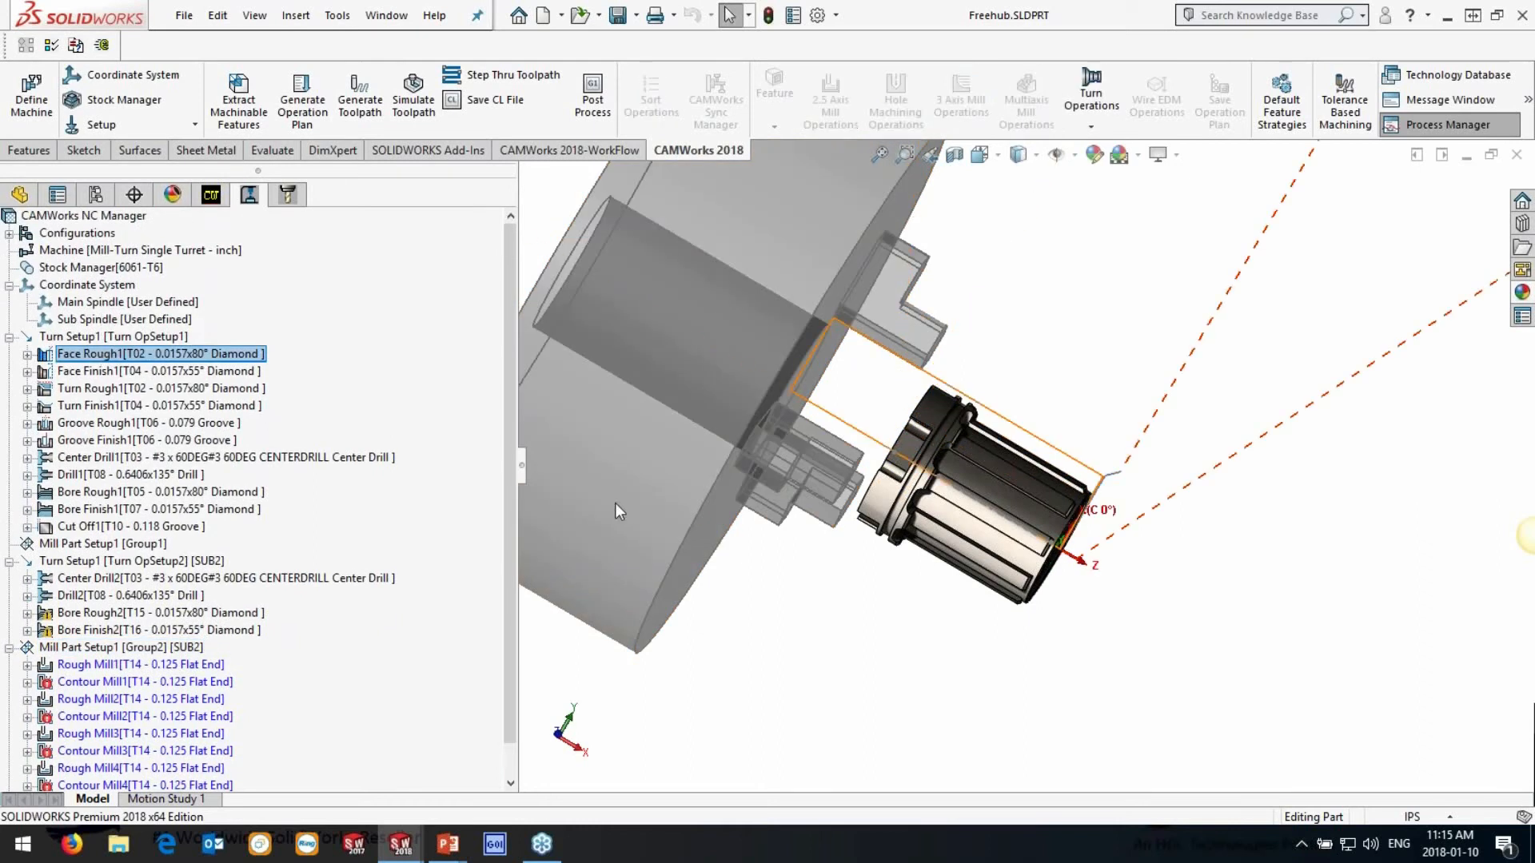
pyautogui.click(164, 374)
pyautogui.click(160, 389)
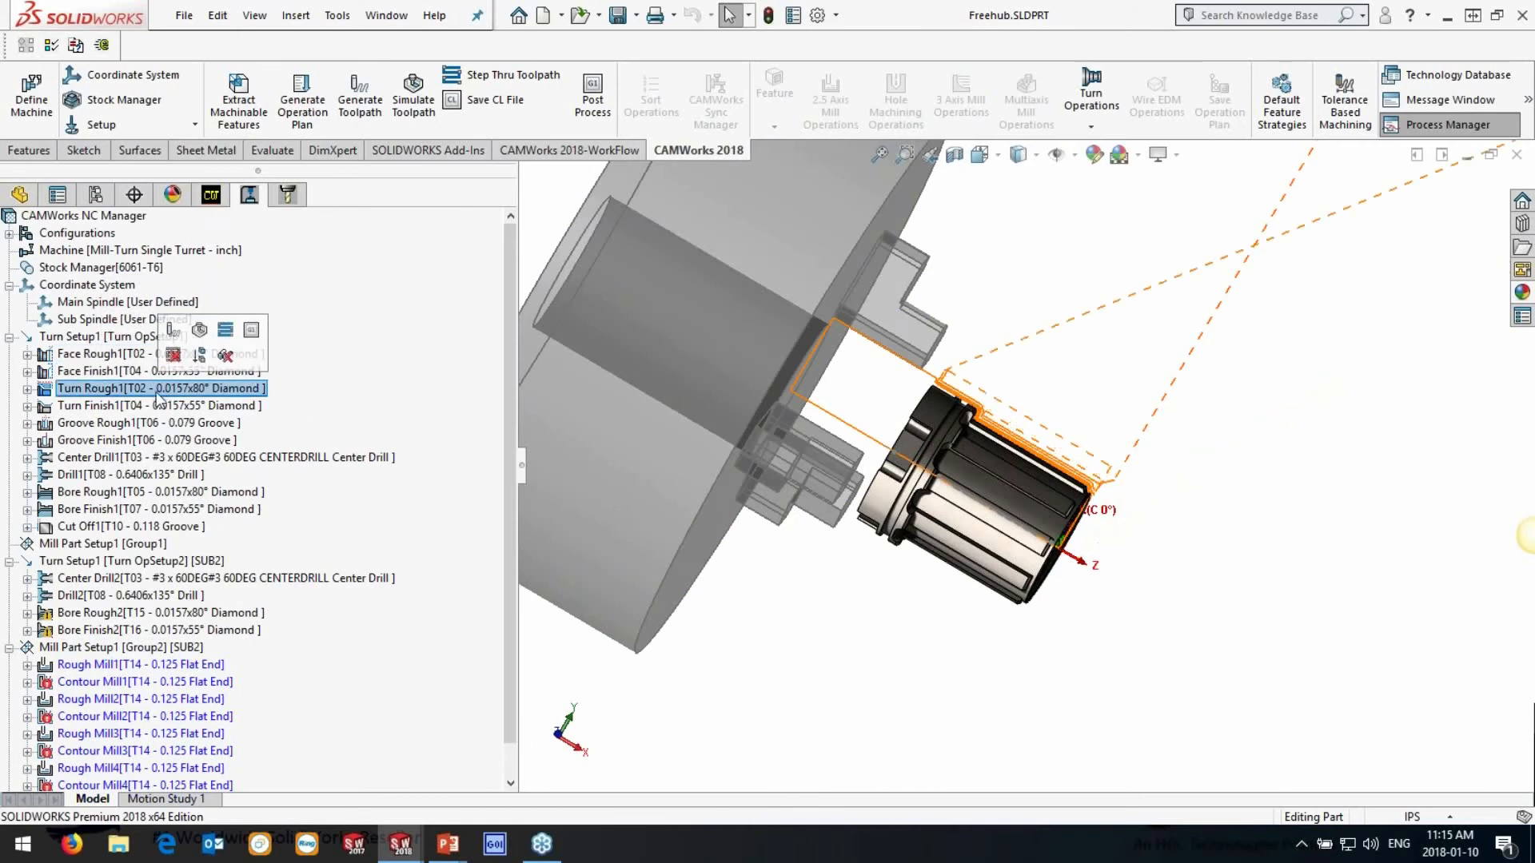
pyautogui.click(153, 407)
pyautogui.click(128, 423)
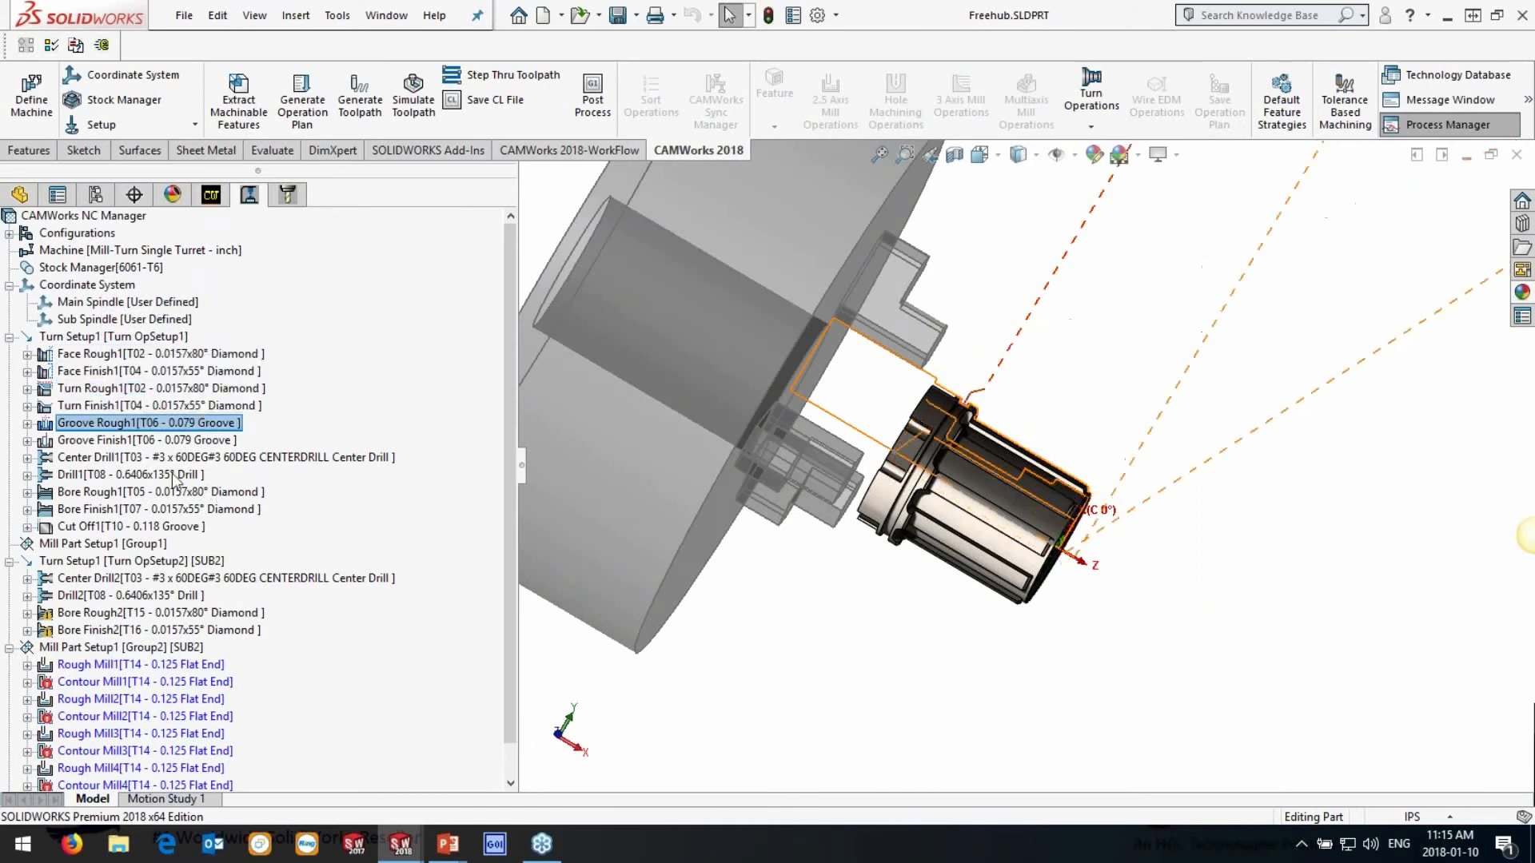
pyautogui.click(100, 441)
pyautogui.click(104, 457)
pyautogui.click(112, 475)
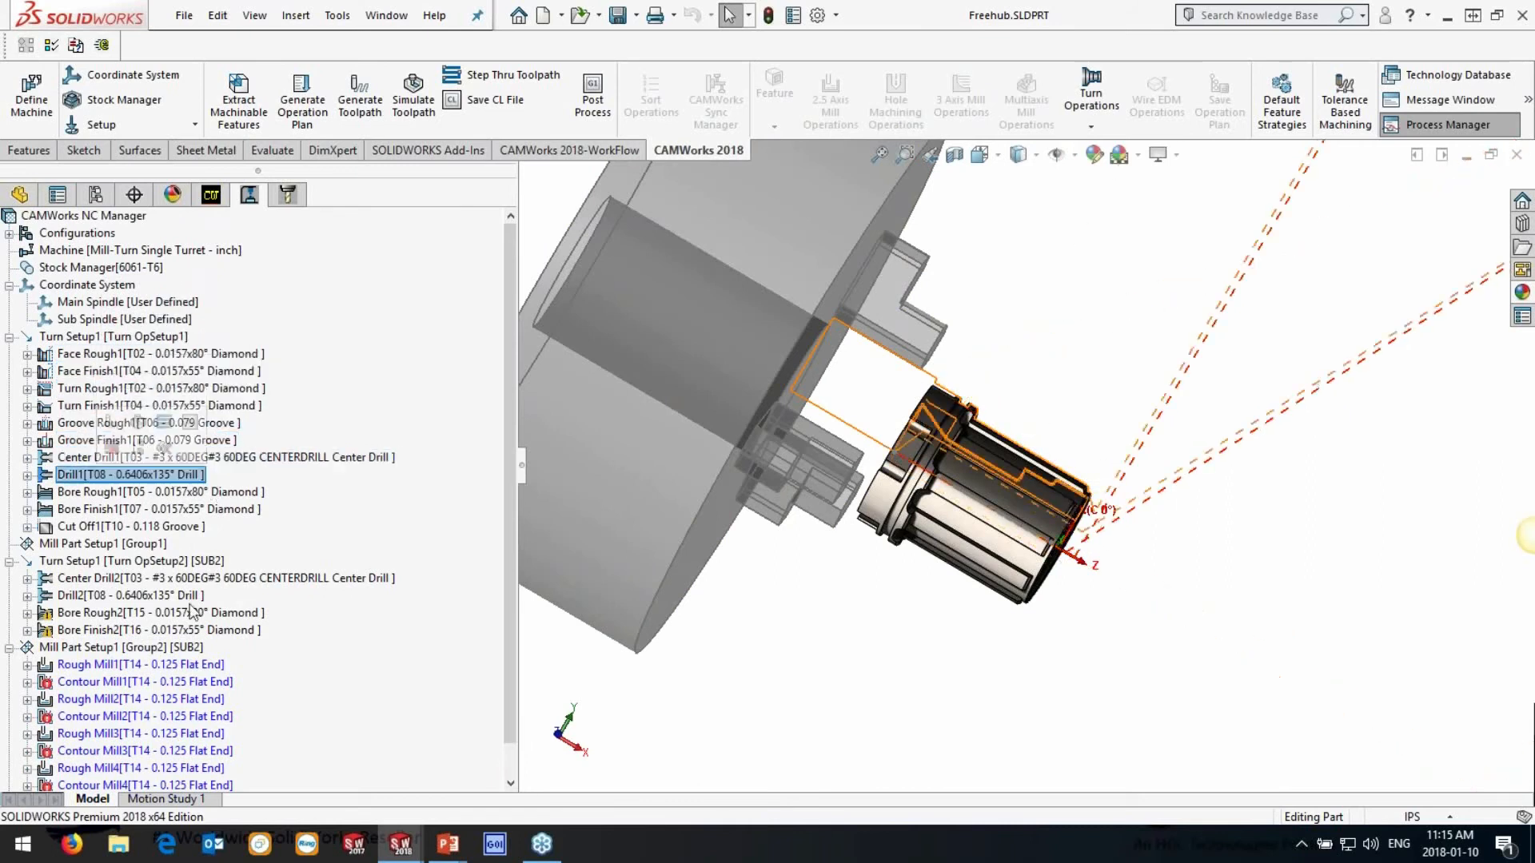
pyautogui.click(116, 492)
pyautogui.click(104, 509)
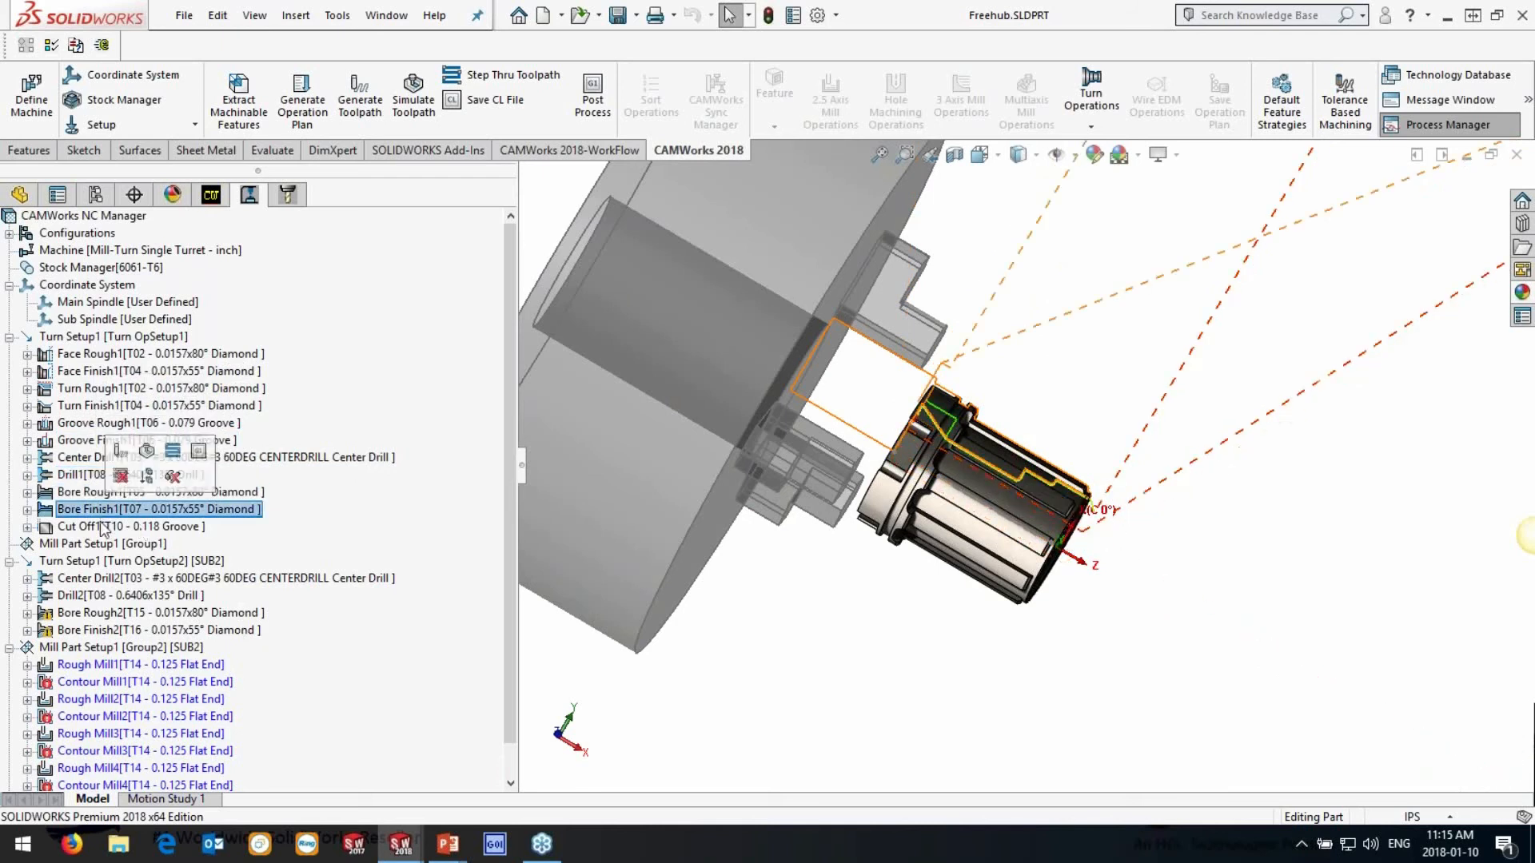
pyautogui.click(97, 528)
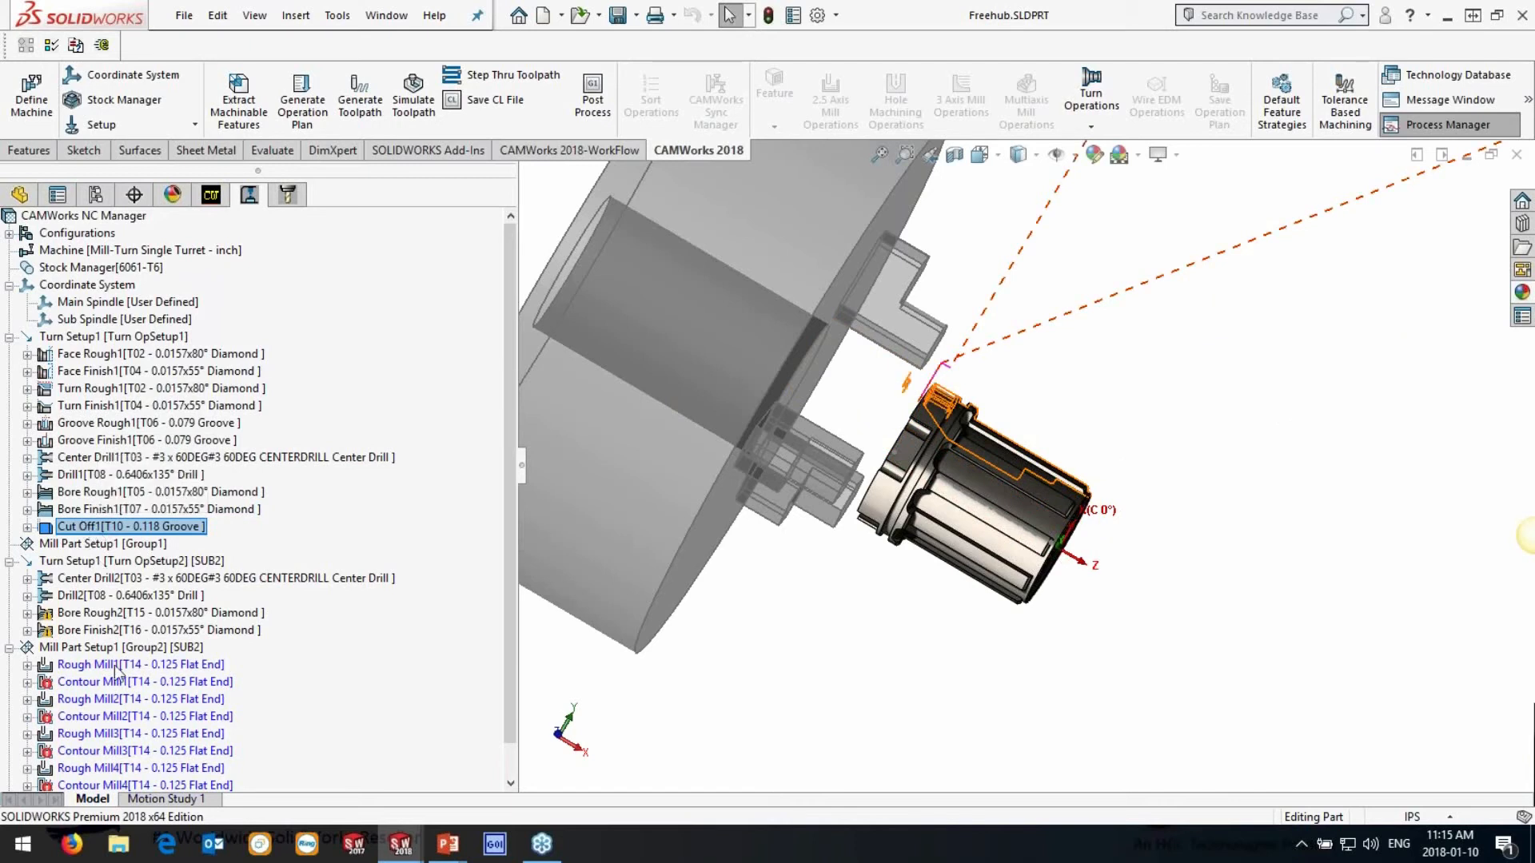
# Try to generate the toolpaths and examine Rough Mill1 in the sub-spindle mill setup
pyautogui.click(325, 95)
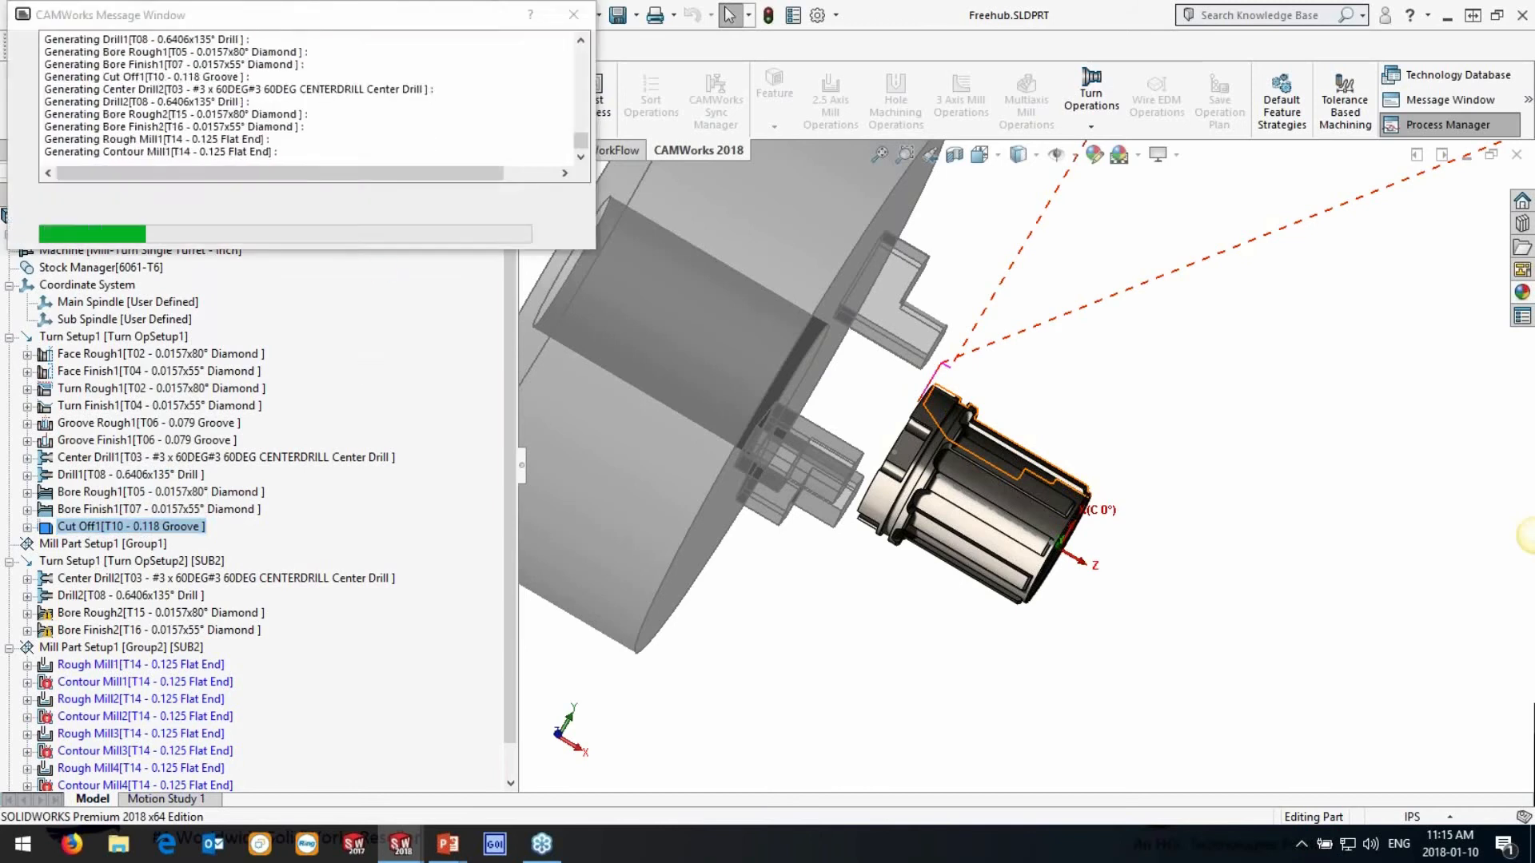
pyautogui.click(141, 665)
pyautogui.moveTo(894, 466); pyautogui.dragTo(878, 605, button='middle')
# Set the origin of the sub-spindle Mill Part Setup1 to the spindle origin, using Sub spindle
pyautogui.click(149, 646)
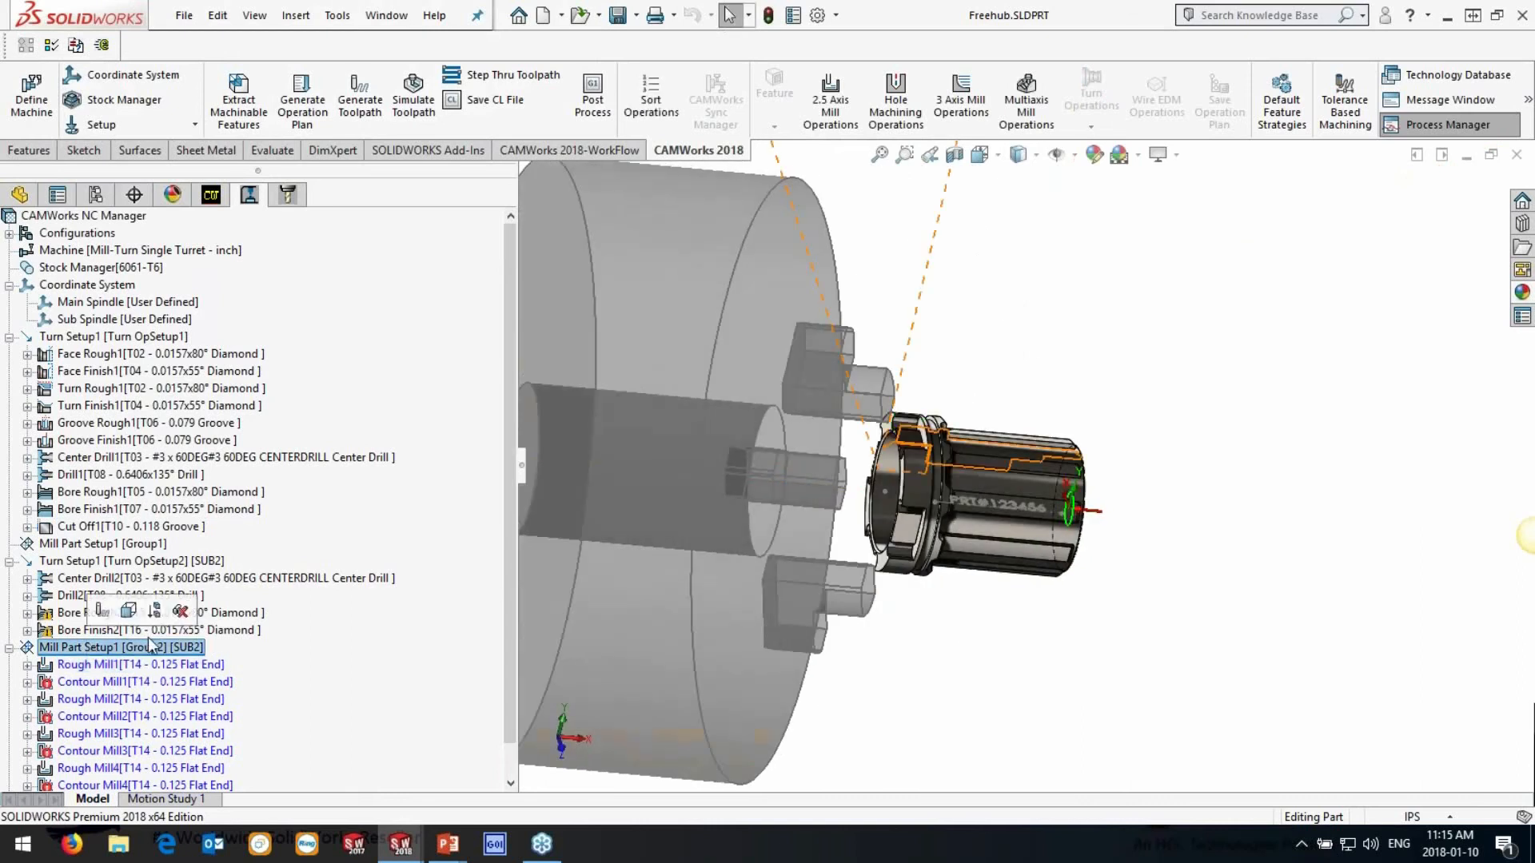
pyautogui.doubleClick(149, 645)
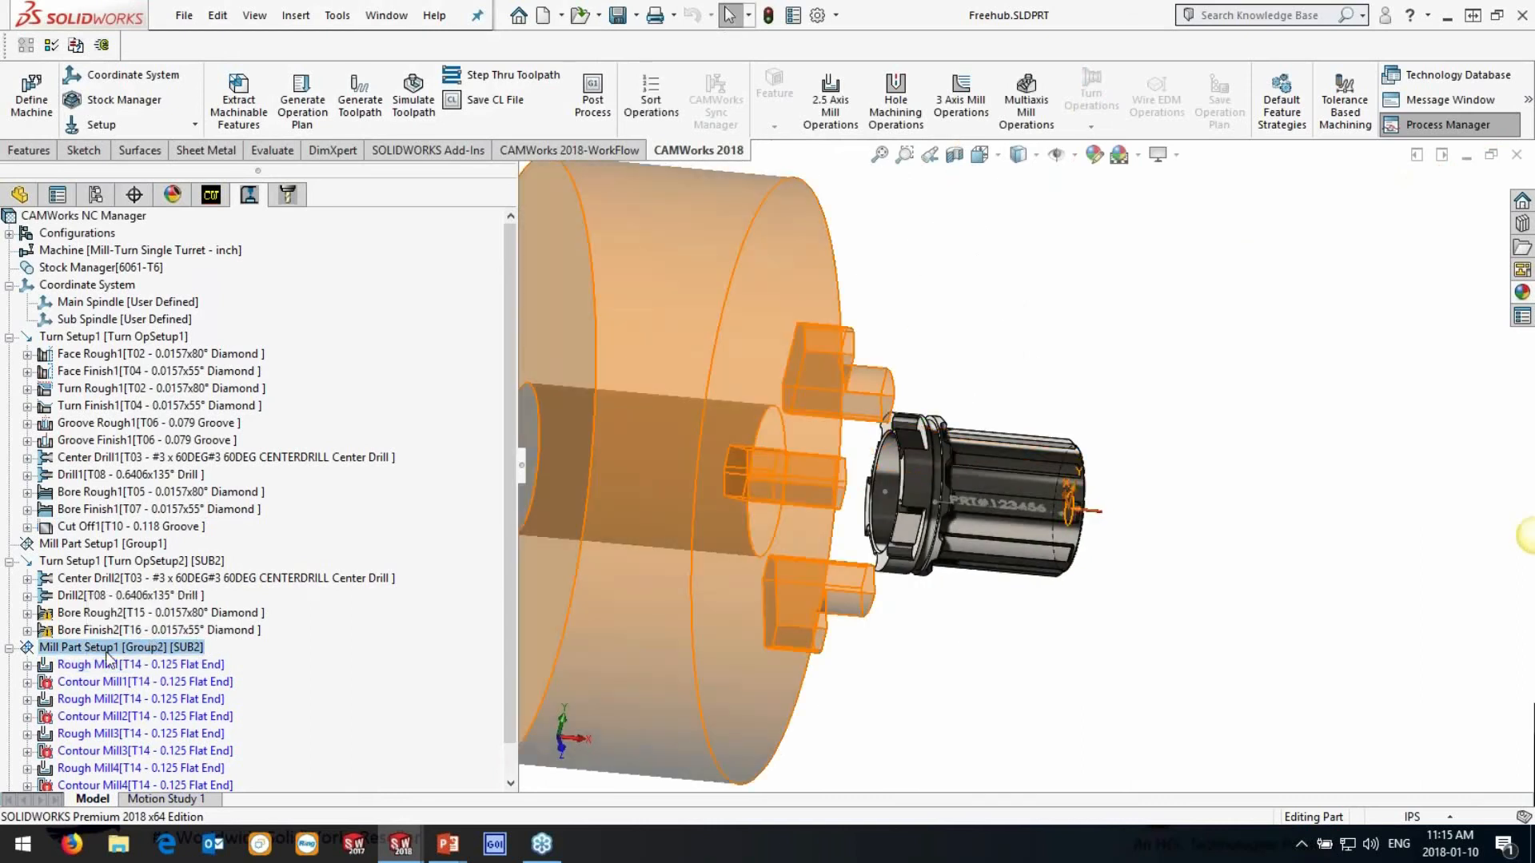
pyautogui.moveTo(709, 141); pyautogui.dragTo(332, 139)
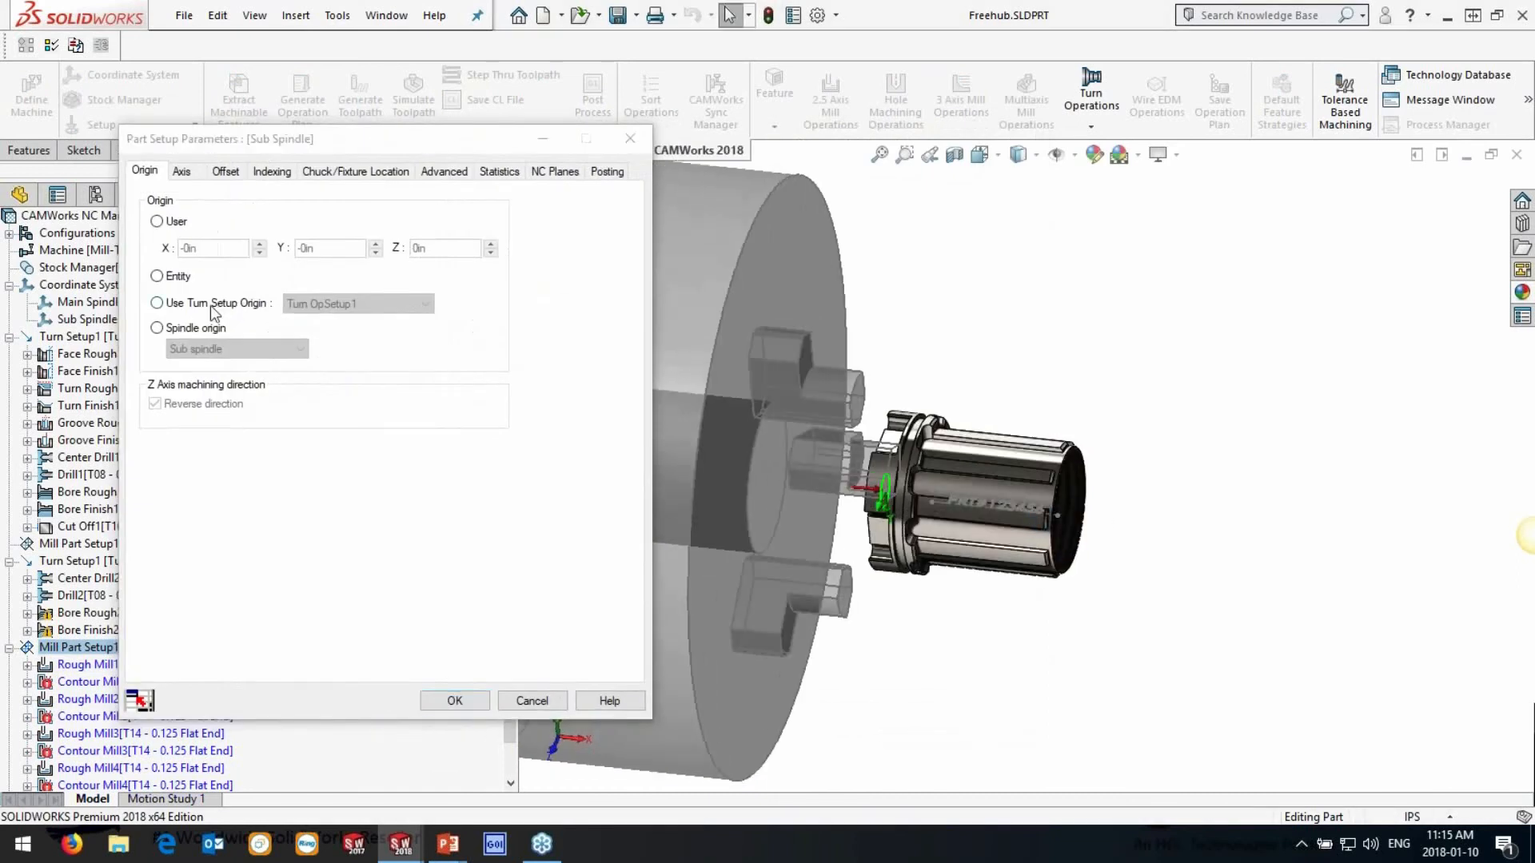
pyautogui.click(207, 304)
pyautogui.click(195, 328)
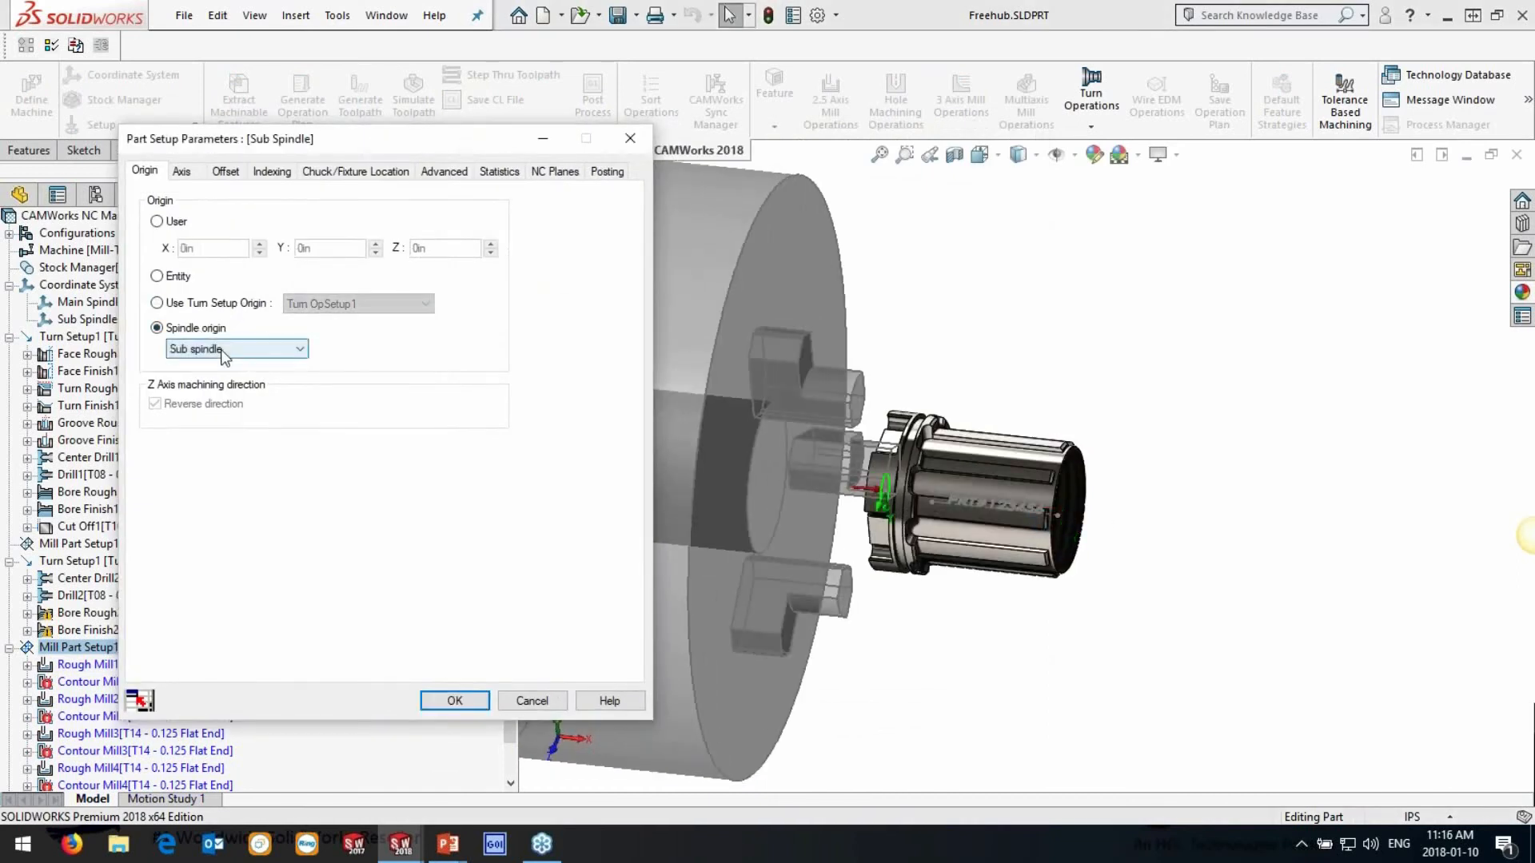
pyautogui.click(456, 701)
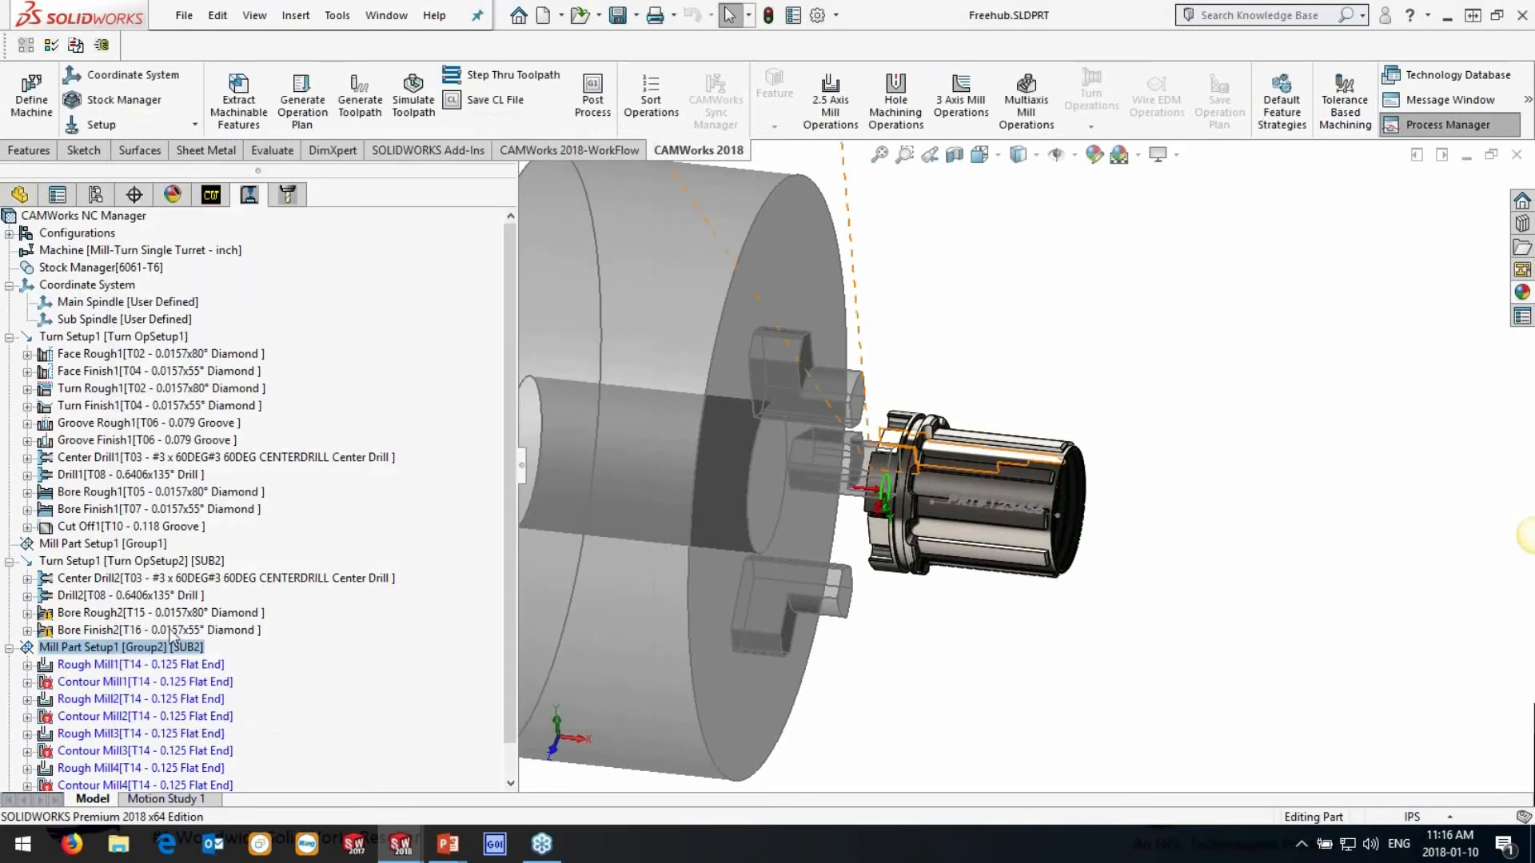
# Generate all toolpaths and review Rough Mill1 and Rough Mill2 in the sub-spindle mill setup
pyautogui.click(359, 97)
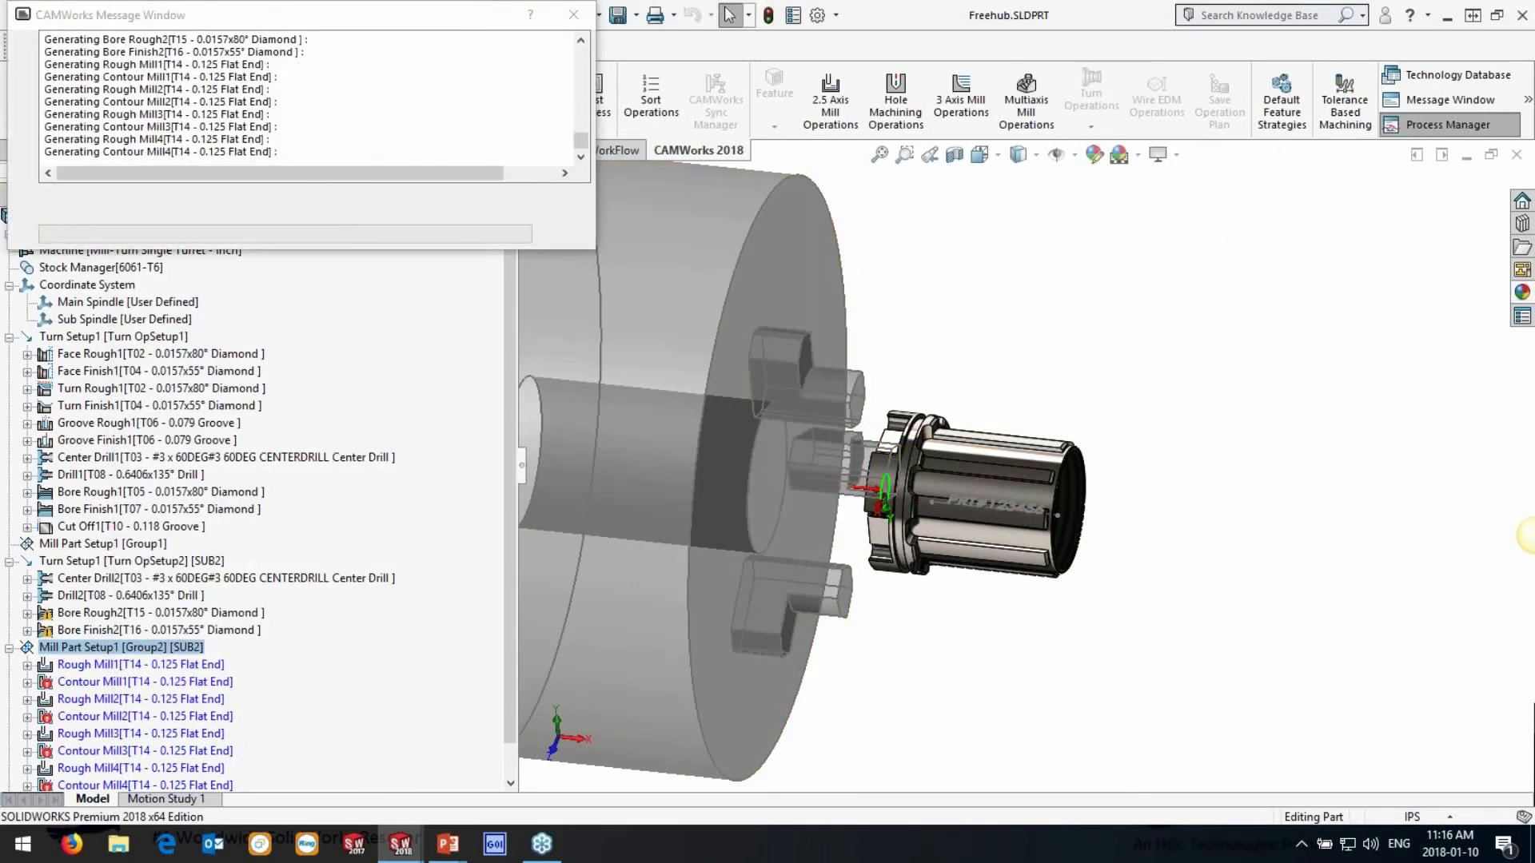
pyautogui.click(136, 665)
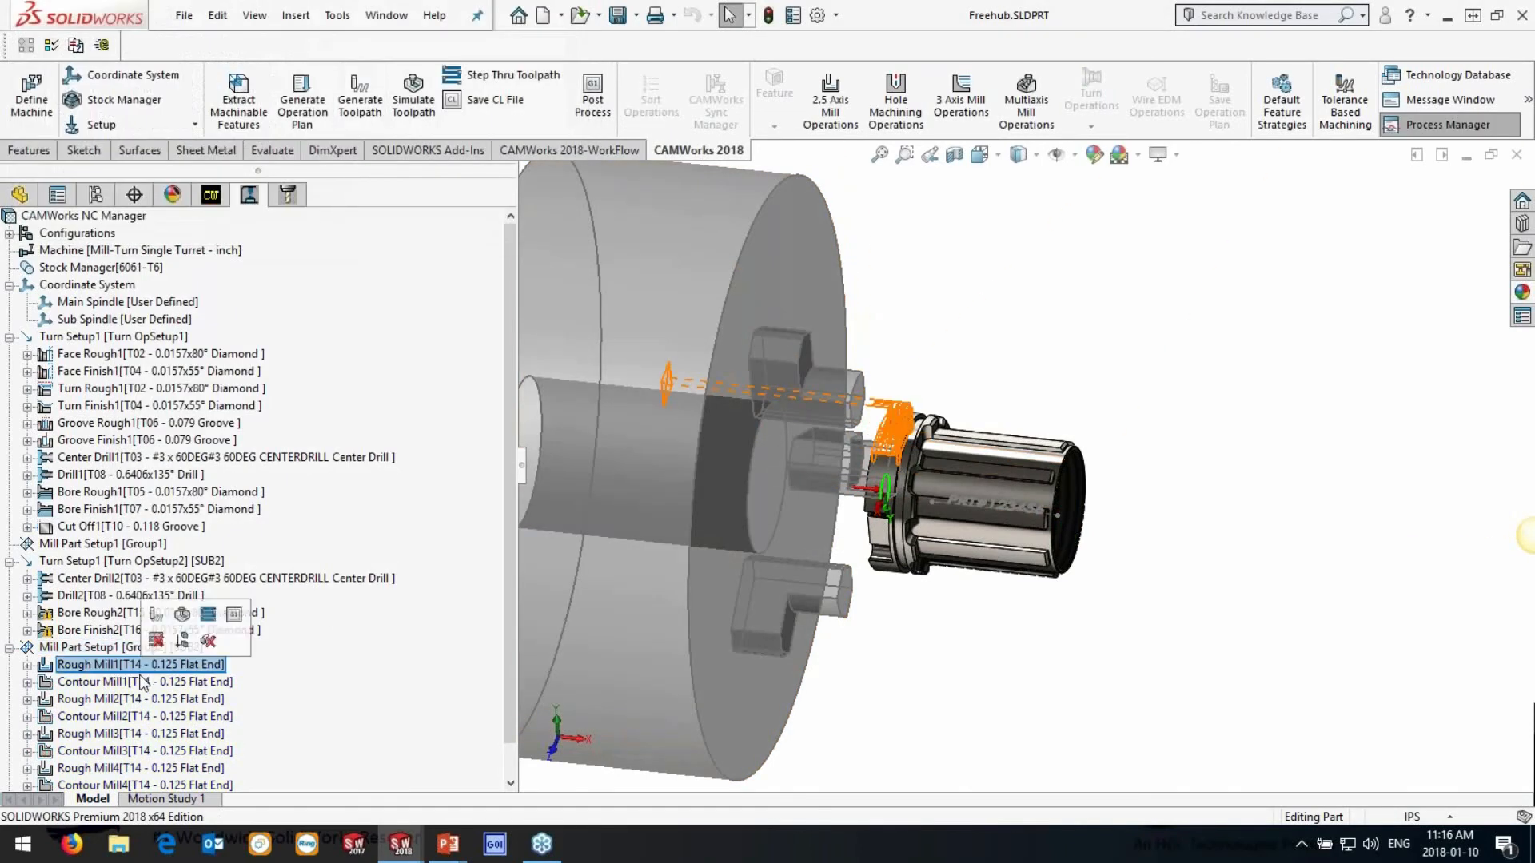
pyautogui.click(141, 702)
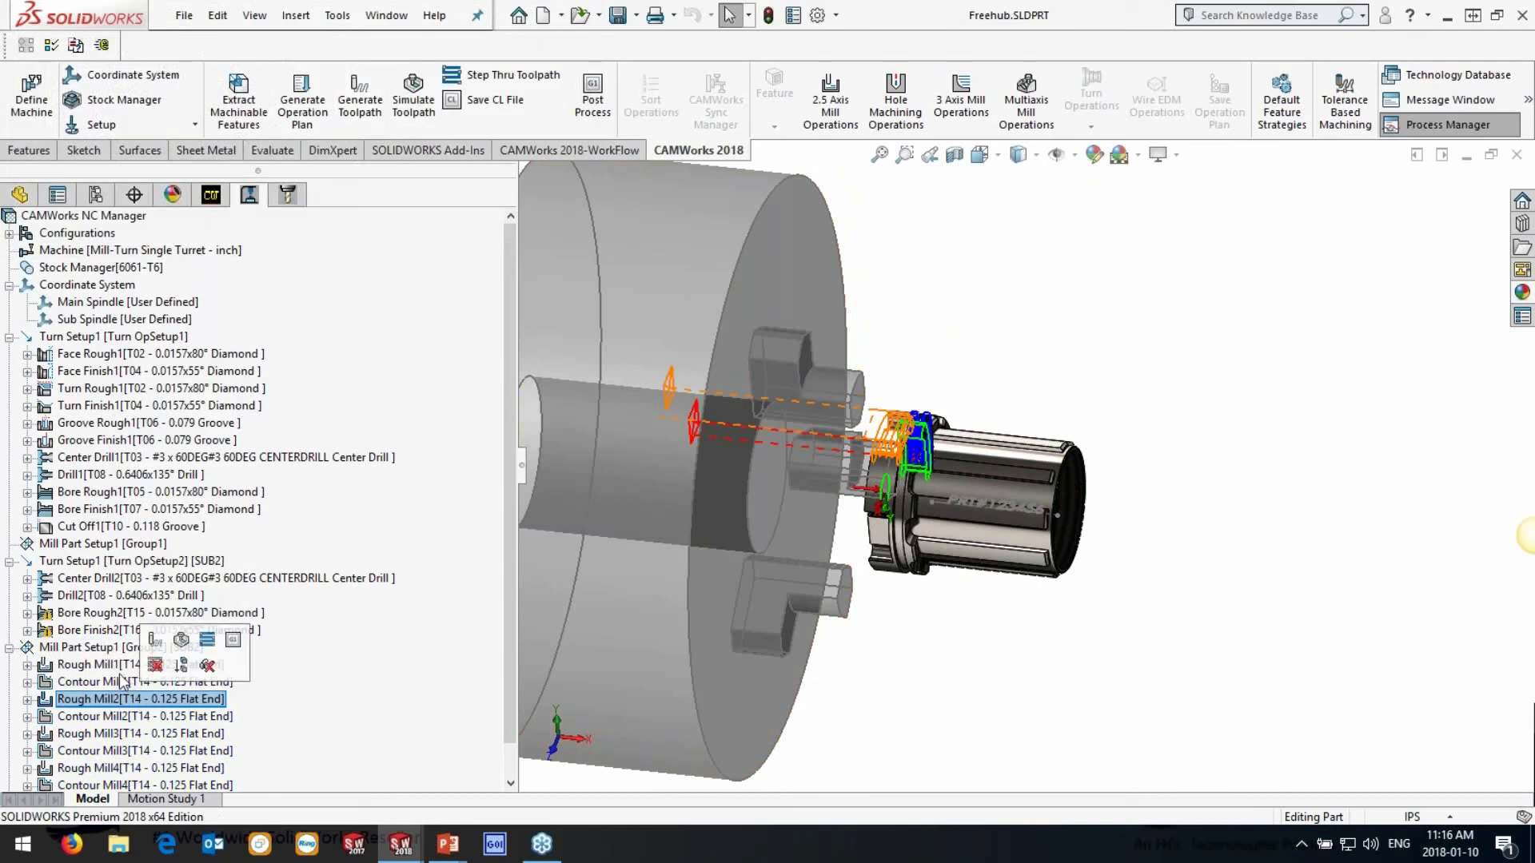
pyautogui.click(100, 649)
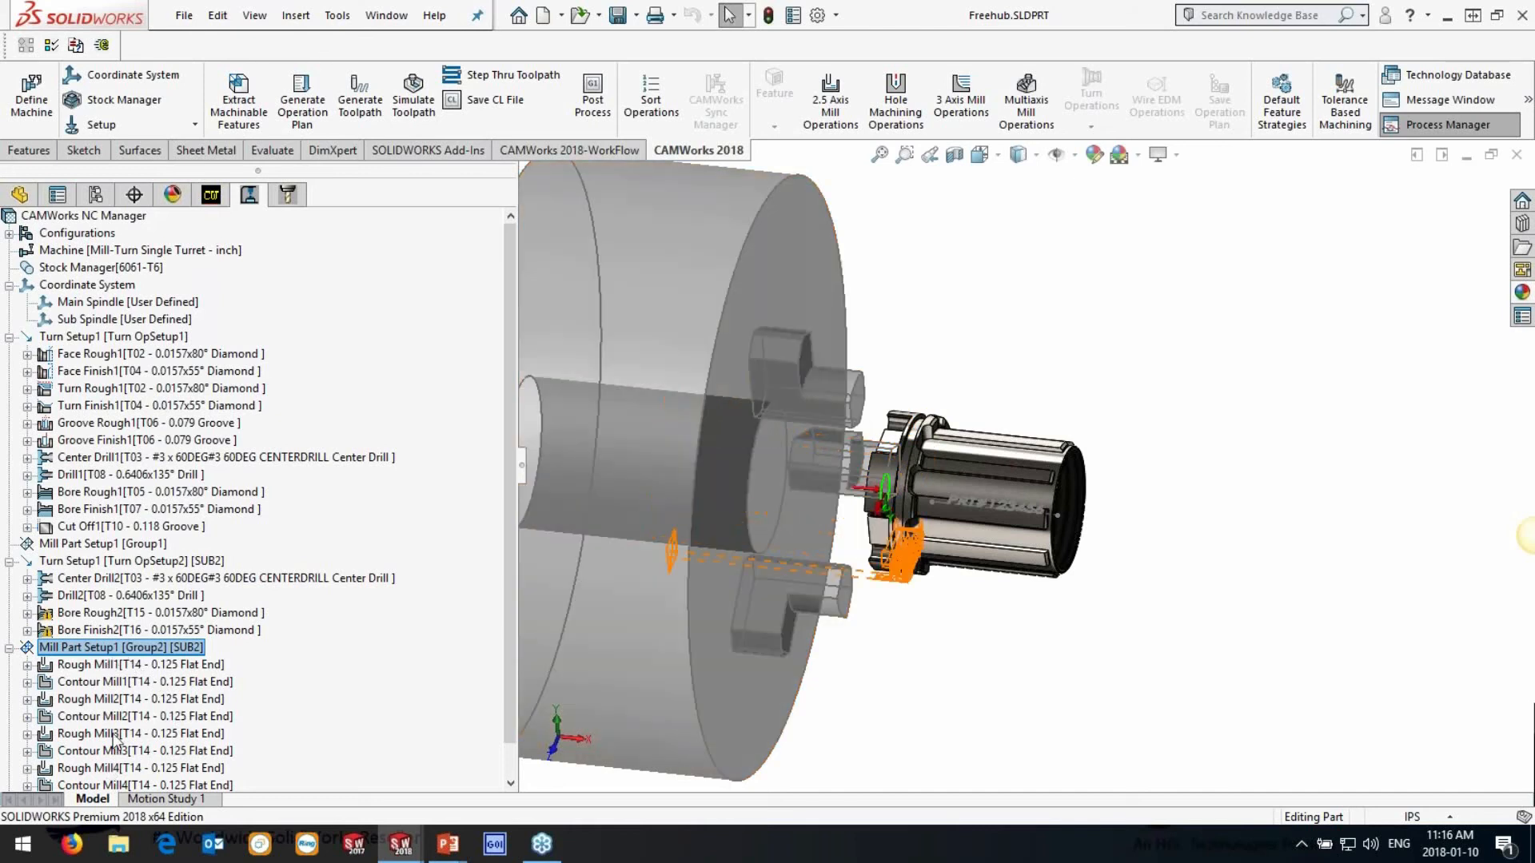
# Switch to the PowerPoint slide show and advance to the C Axis vs Y Axis Programming slide
pyautogui.moveTo(448, 844)
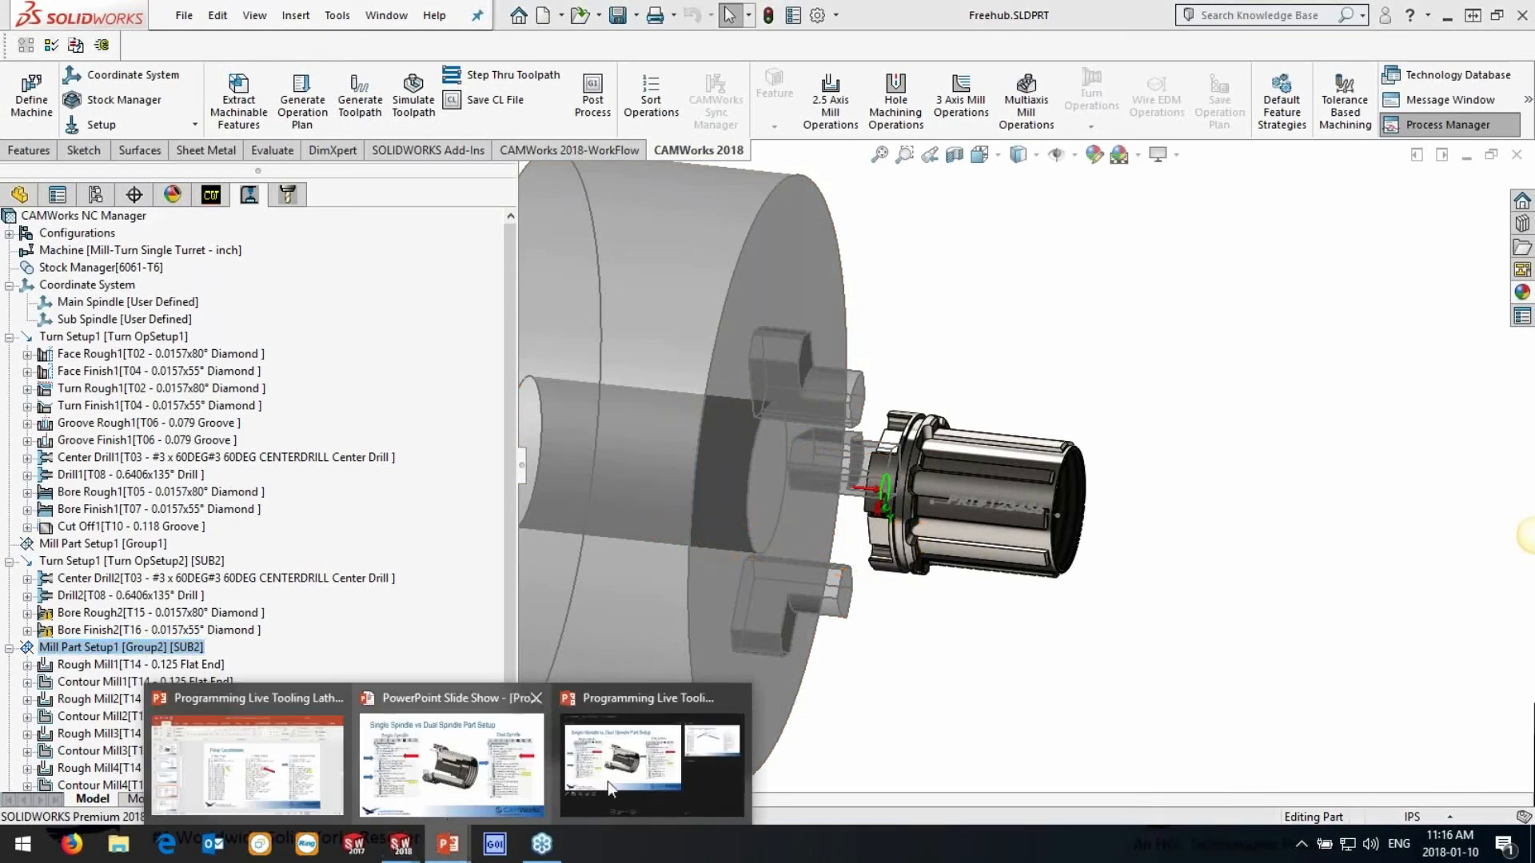
pyautogui.click(480, 768)
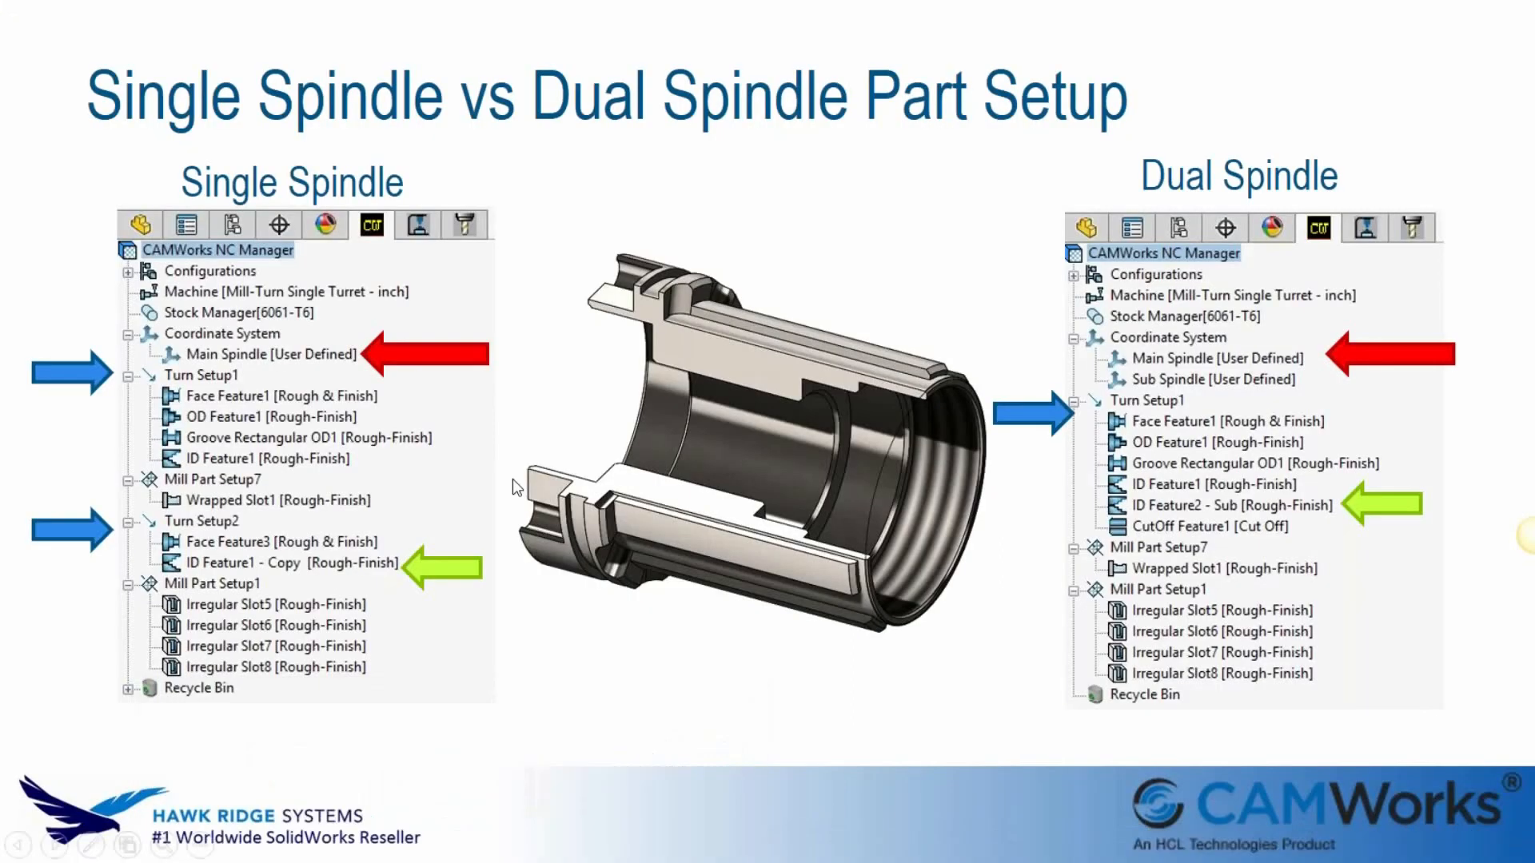
pyautogui.click(512, 480)
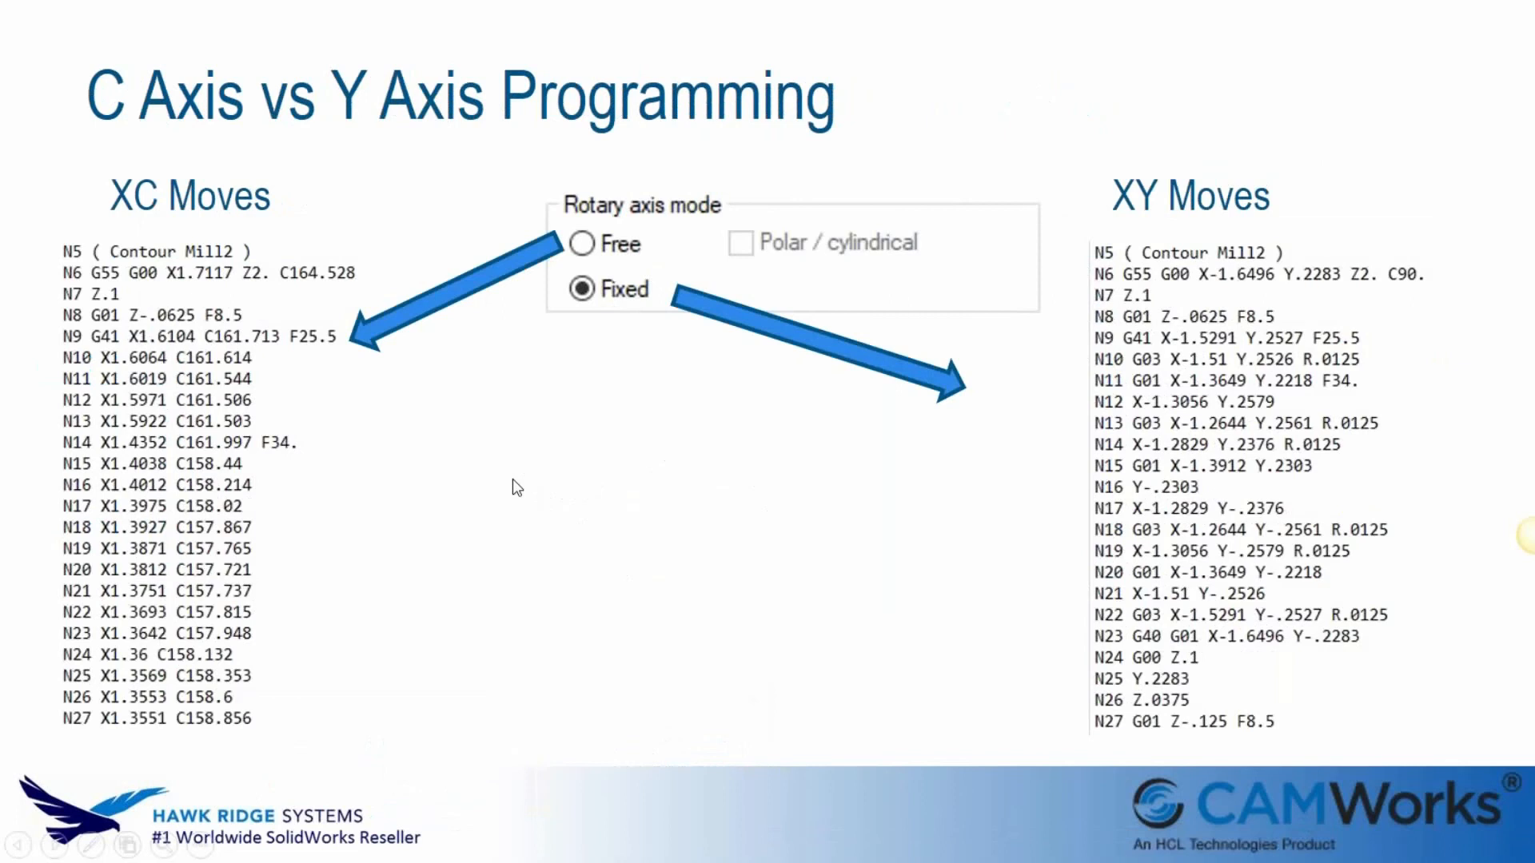
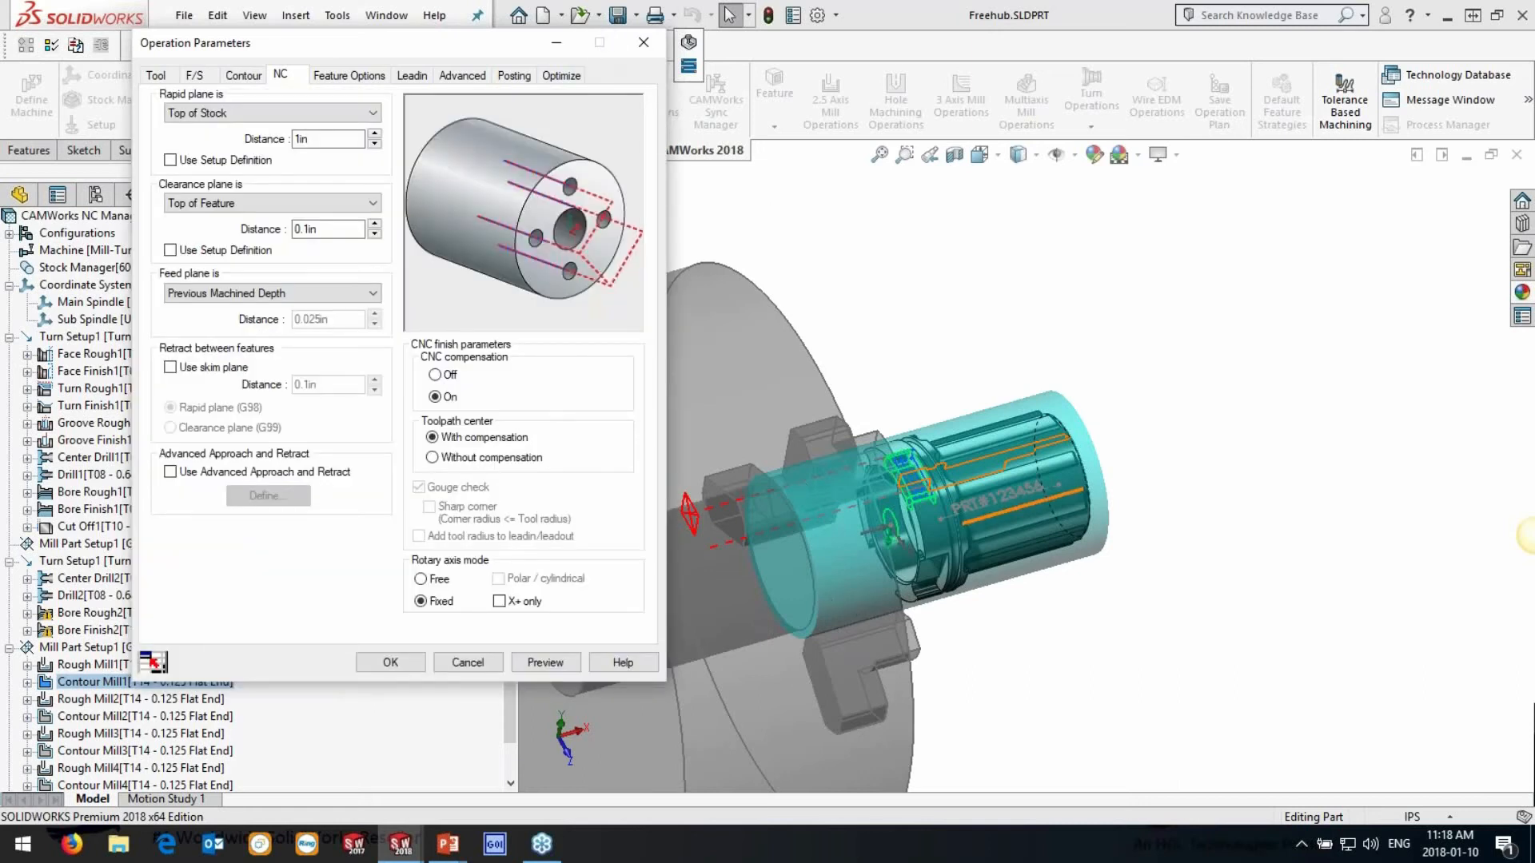
# Inspect the Contour Mill1 toolpath and accept its operation parameters with the rotary axis mode Fixed
pyautogui.moveTo(866, 591); pyautogui.dragTo(928, 719, button='middle')
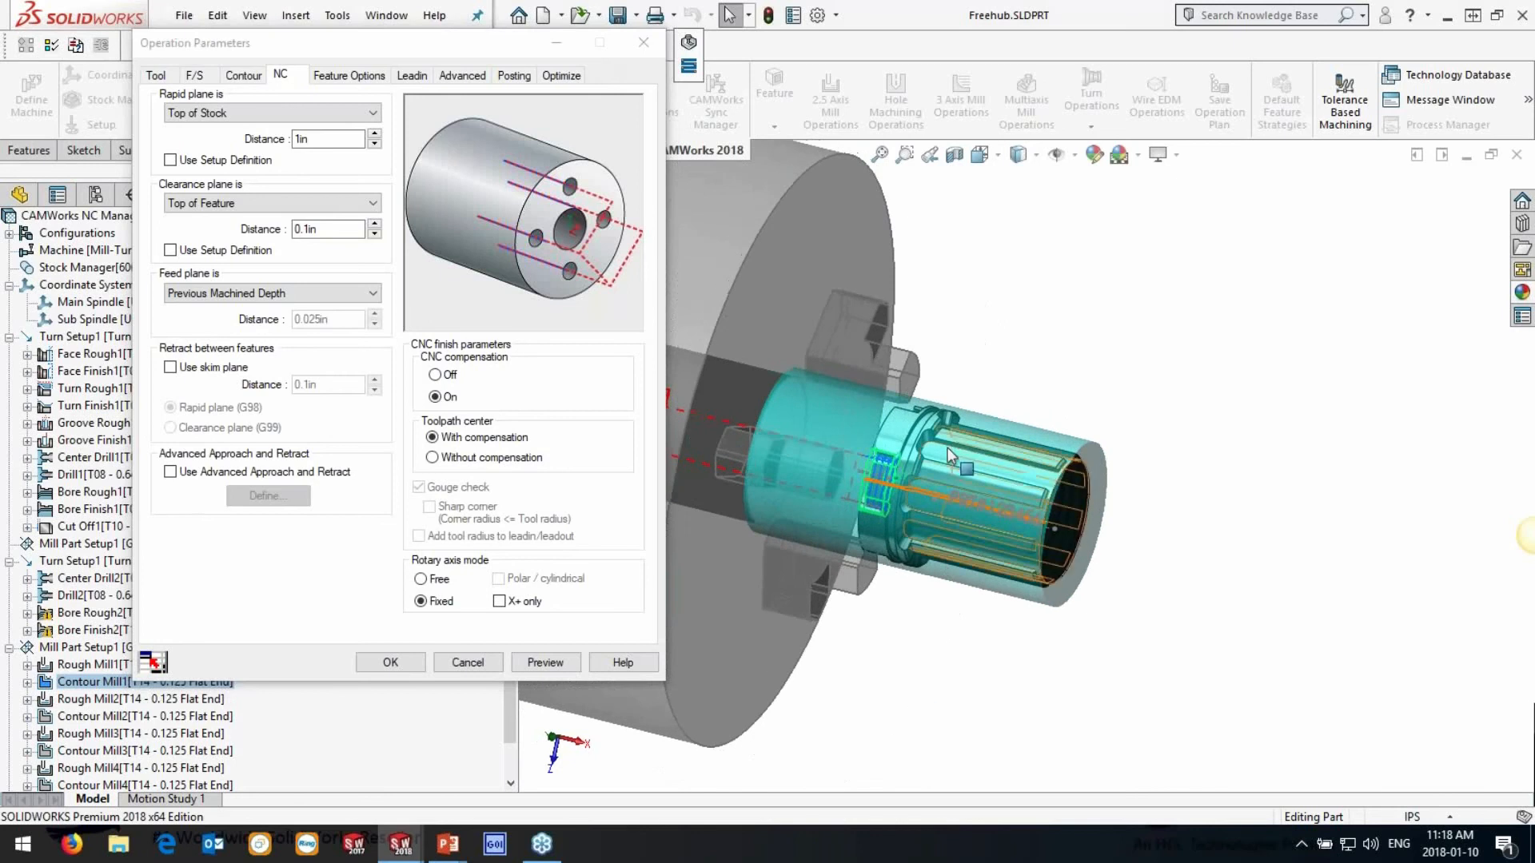
pyautogui.click(392, 662)
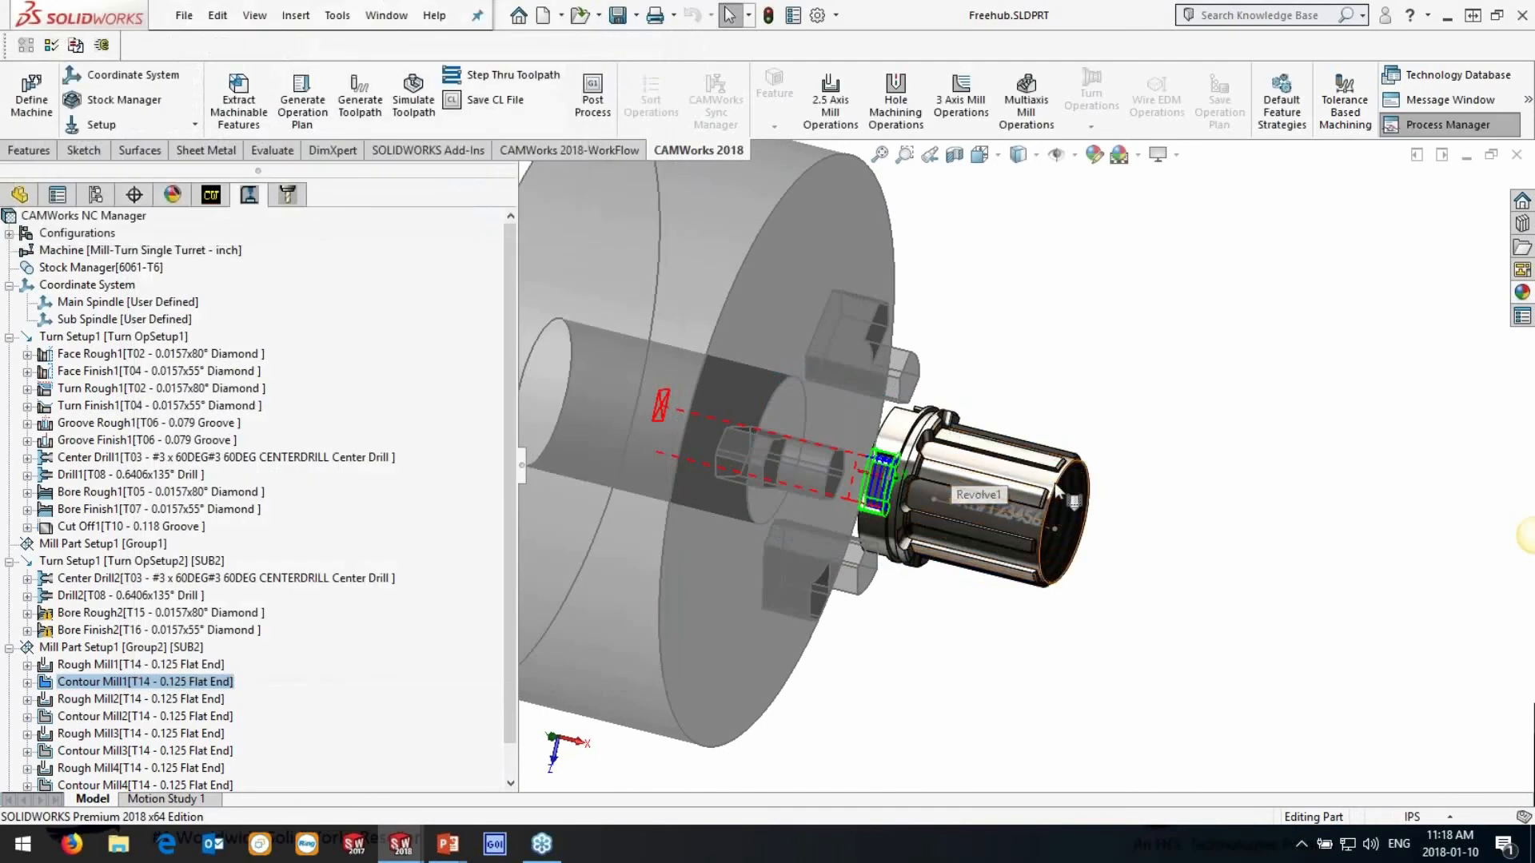
# Create a mill part setup from the Stock Manager, based on the Top plane with its direction reversed
pyautogui.scroll(-3, 994, 483)
pyautogui.click(211, 194)
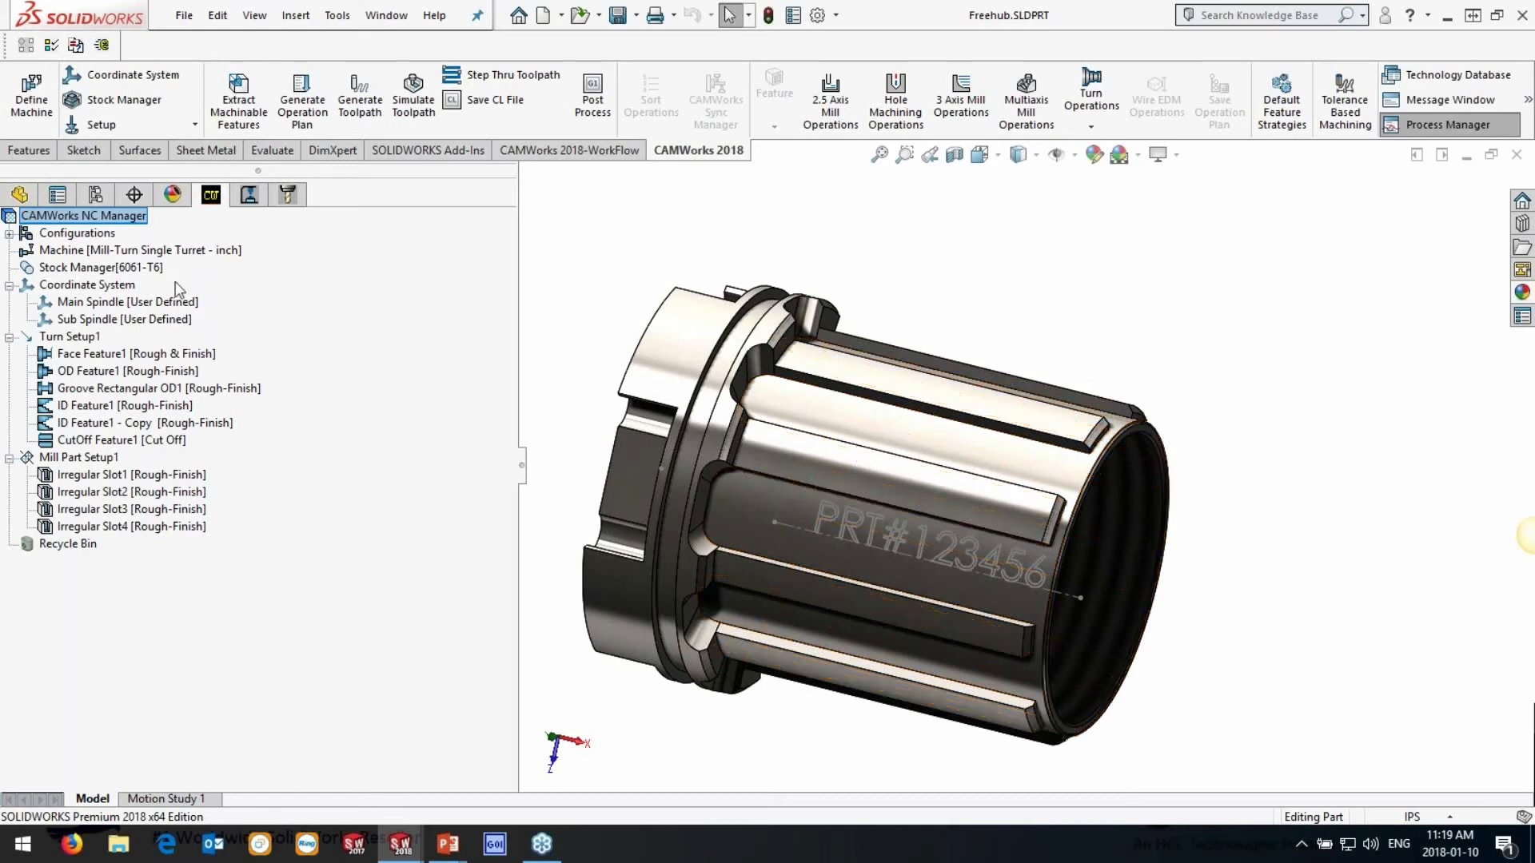
pyautogui.rightClick(88, 268)
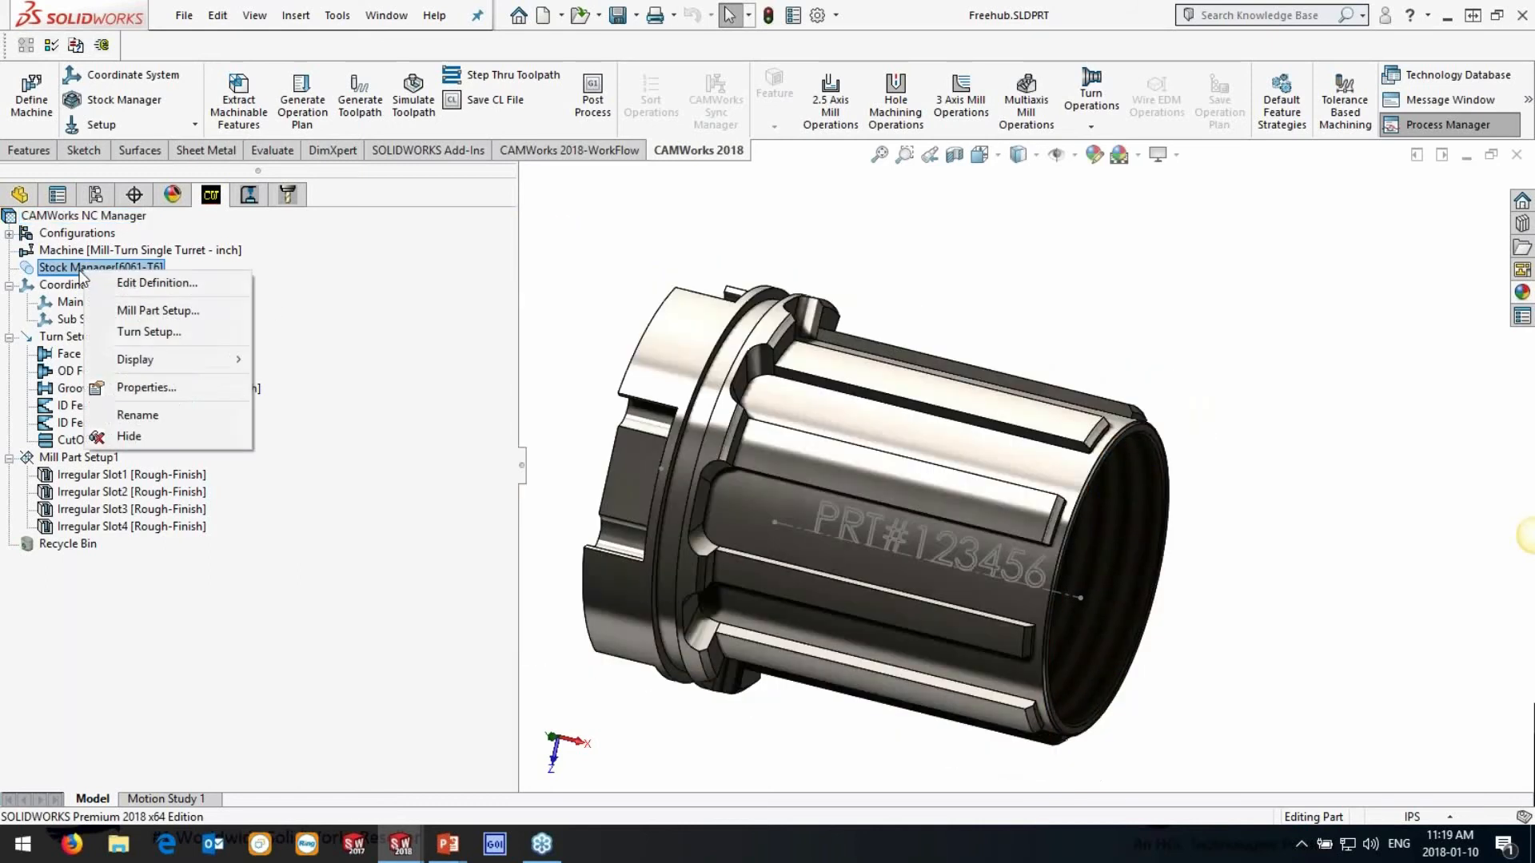
pyautogui.click(152, 310)
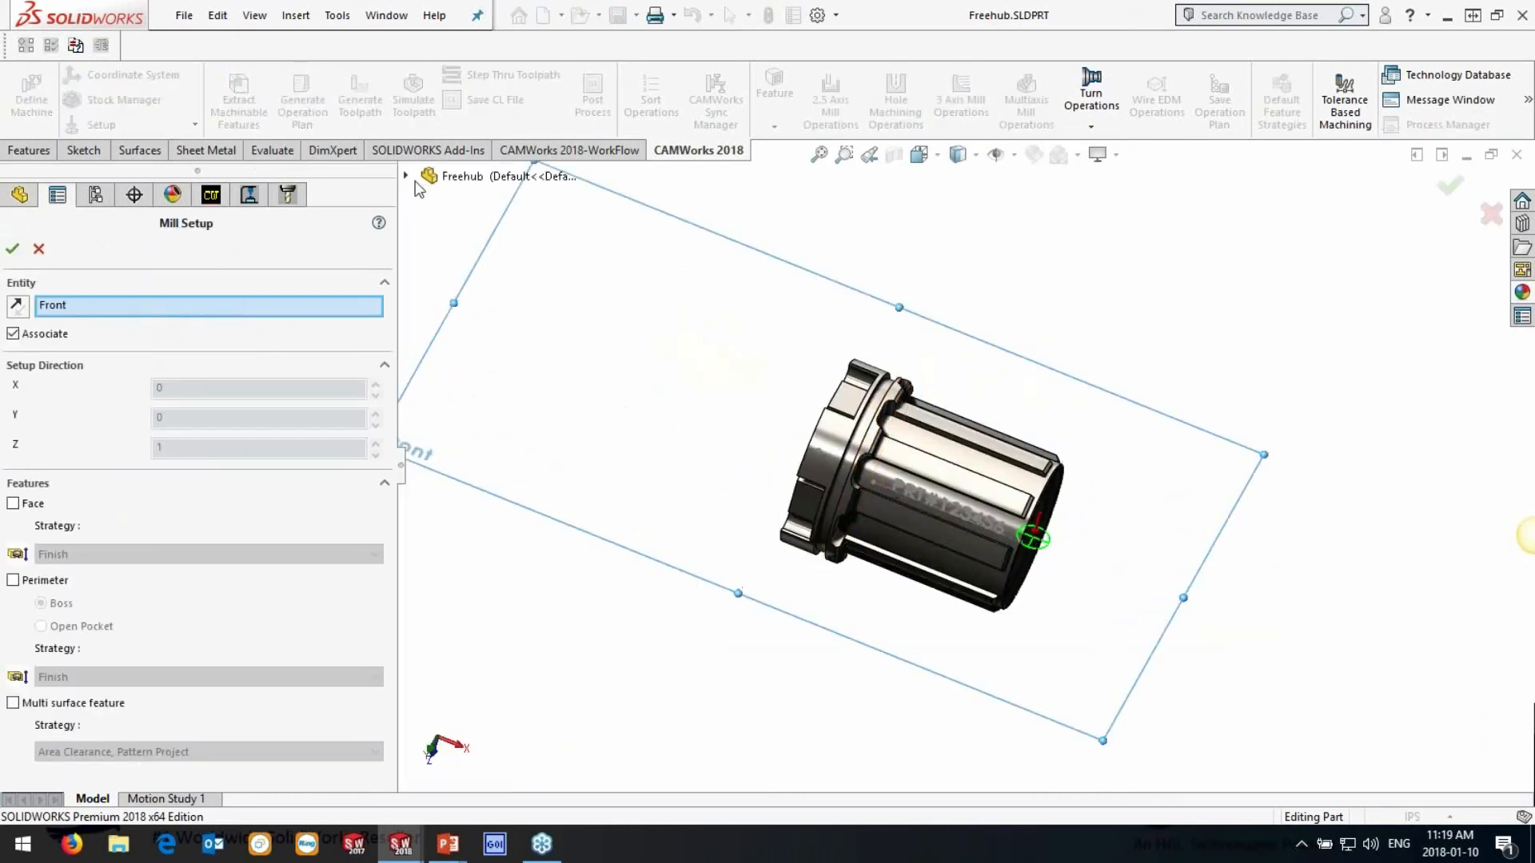
pyautogui.click(409, 176)
pyautogui.click(474, 324)
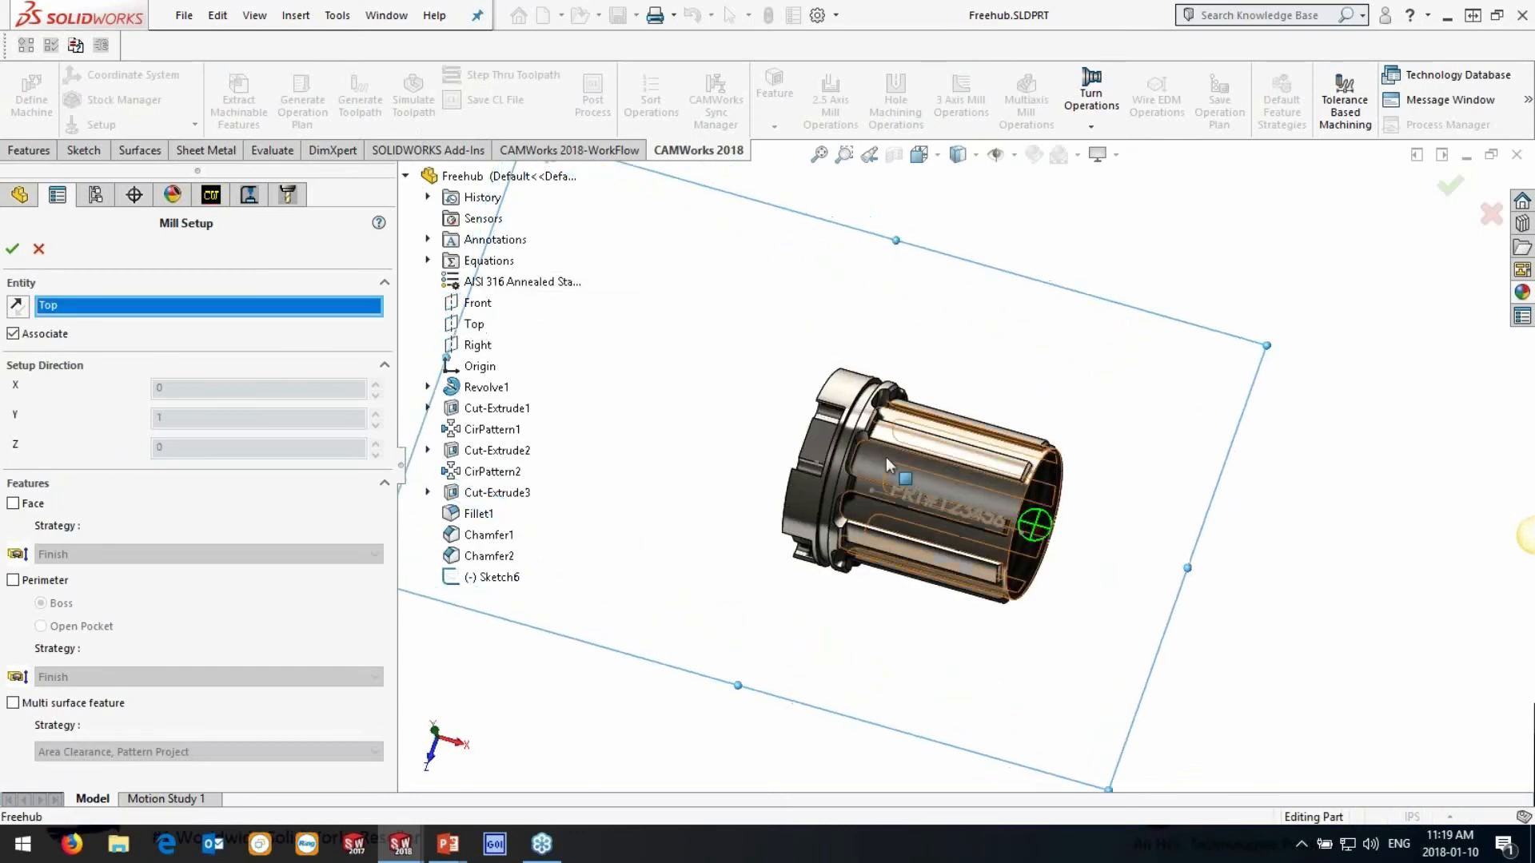
pyautogui.click(18, 306)
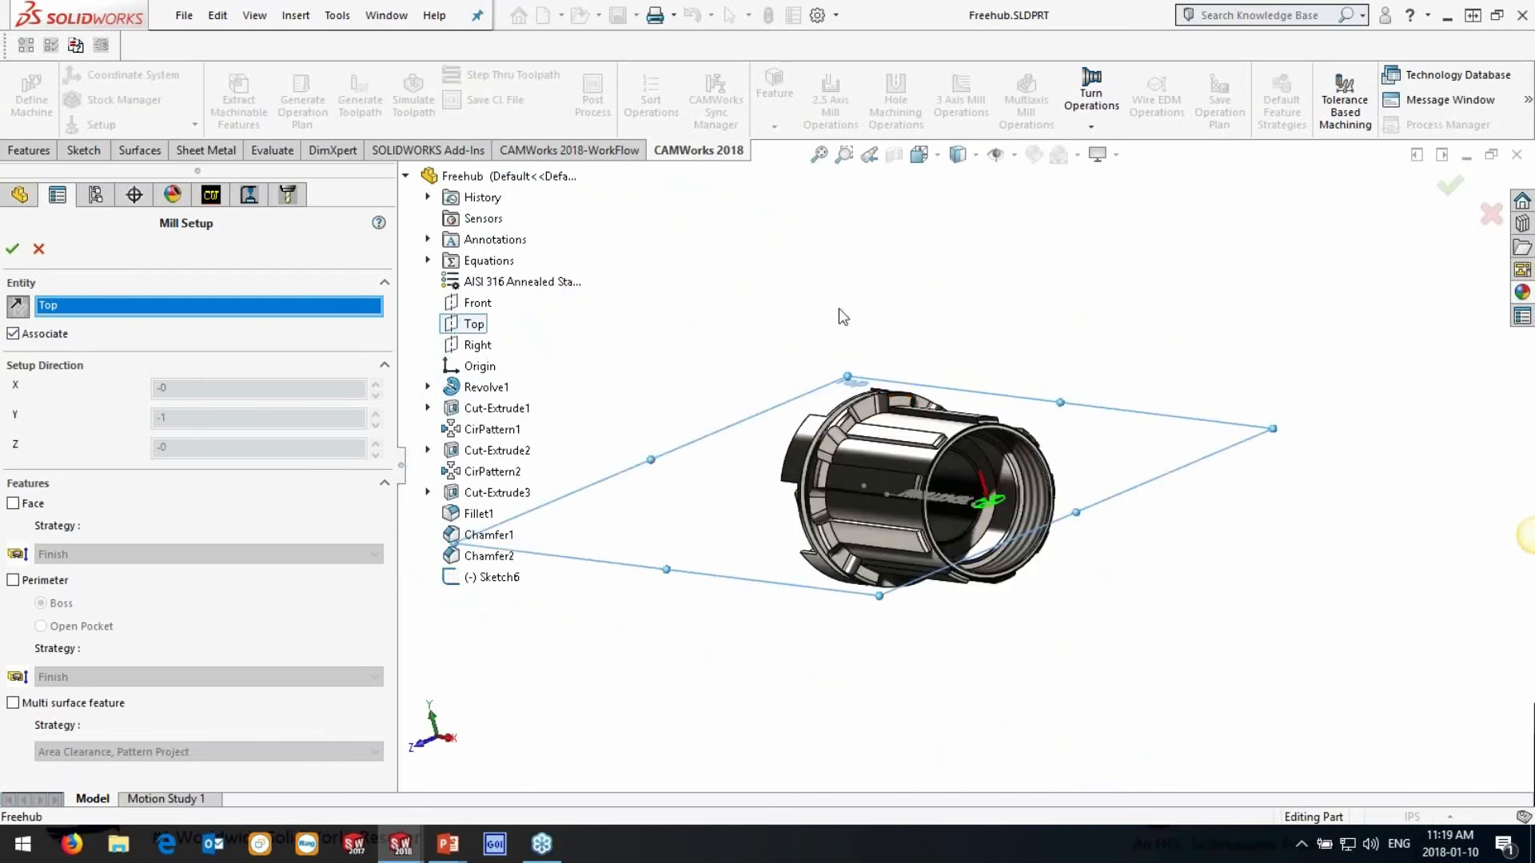
pyautogui.click(12, 248)
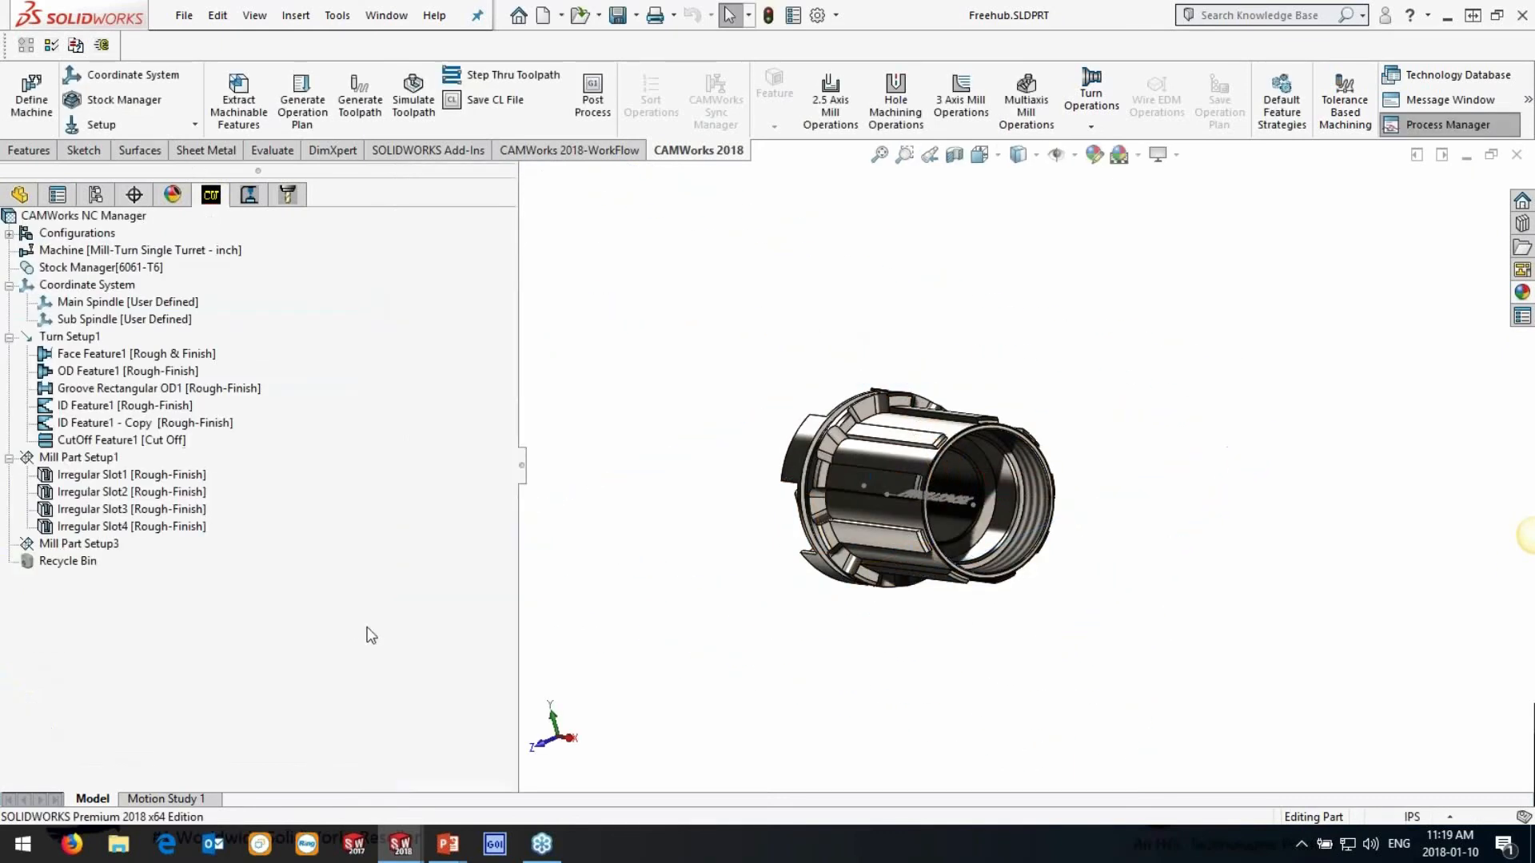
# Start a wrapped feature under Mill Part Setup3 and set its type to Wrapped Slot
pyautogui.rightClick(94, 549)
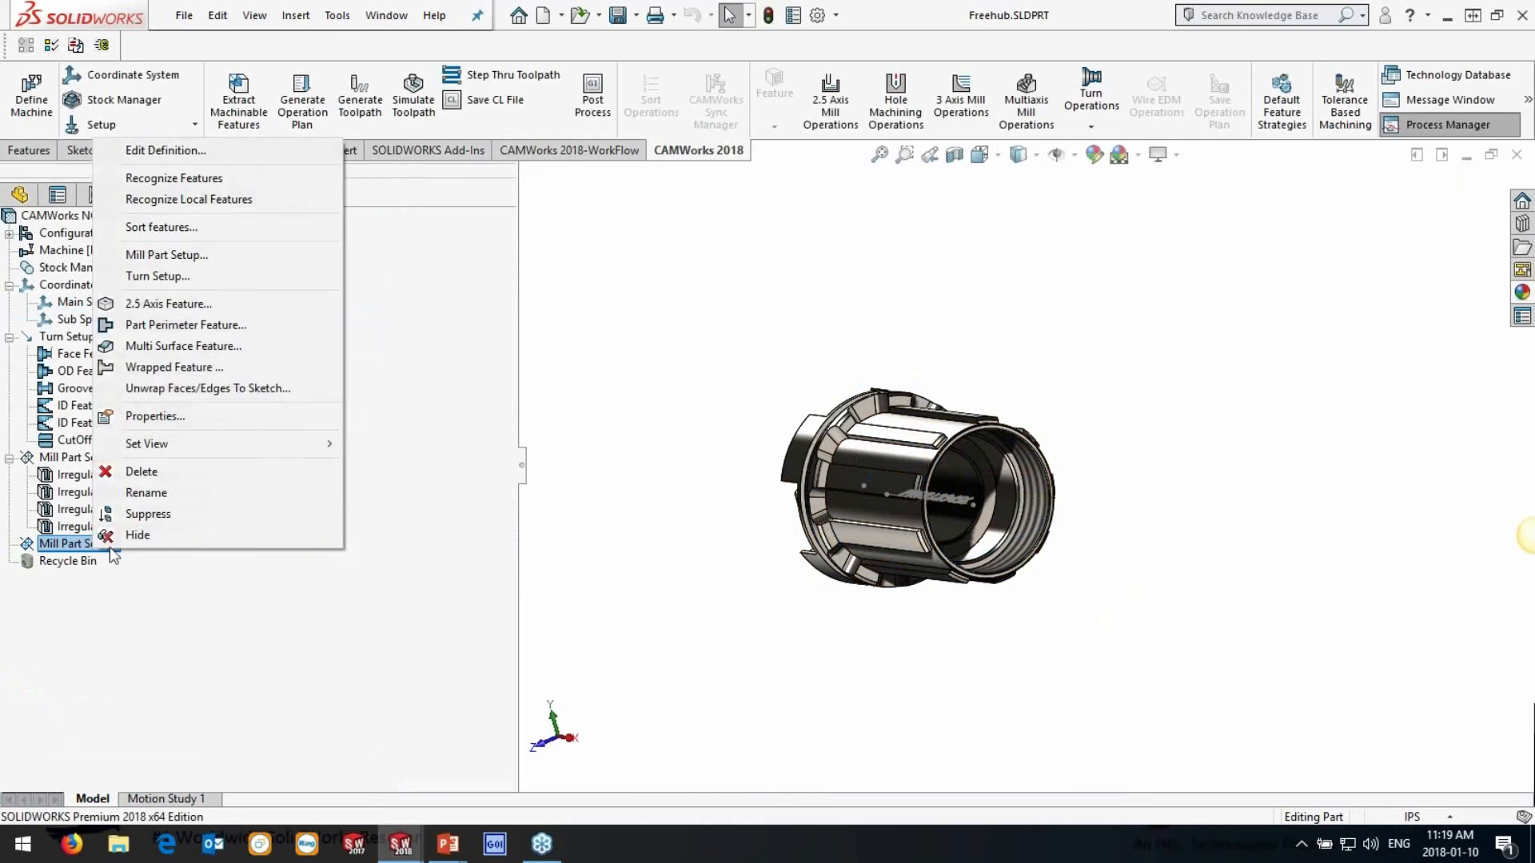
pyautogui.click(195, 368)
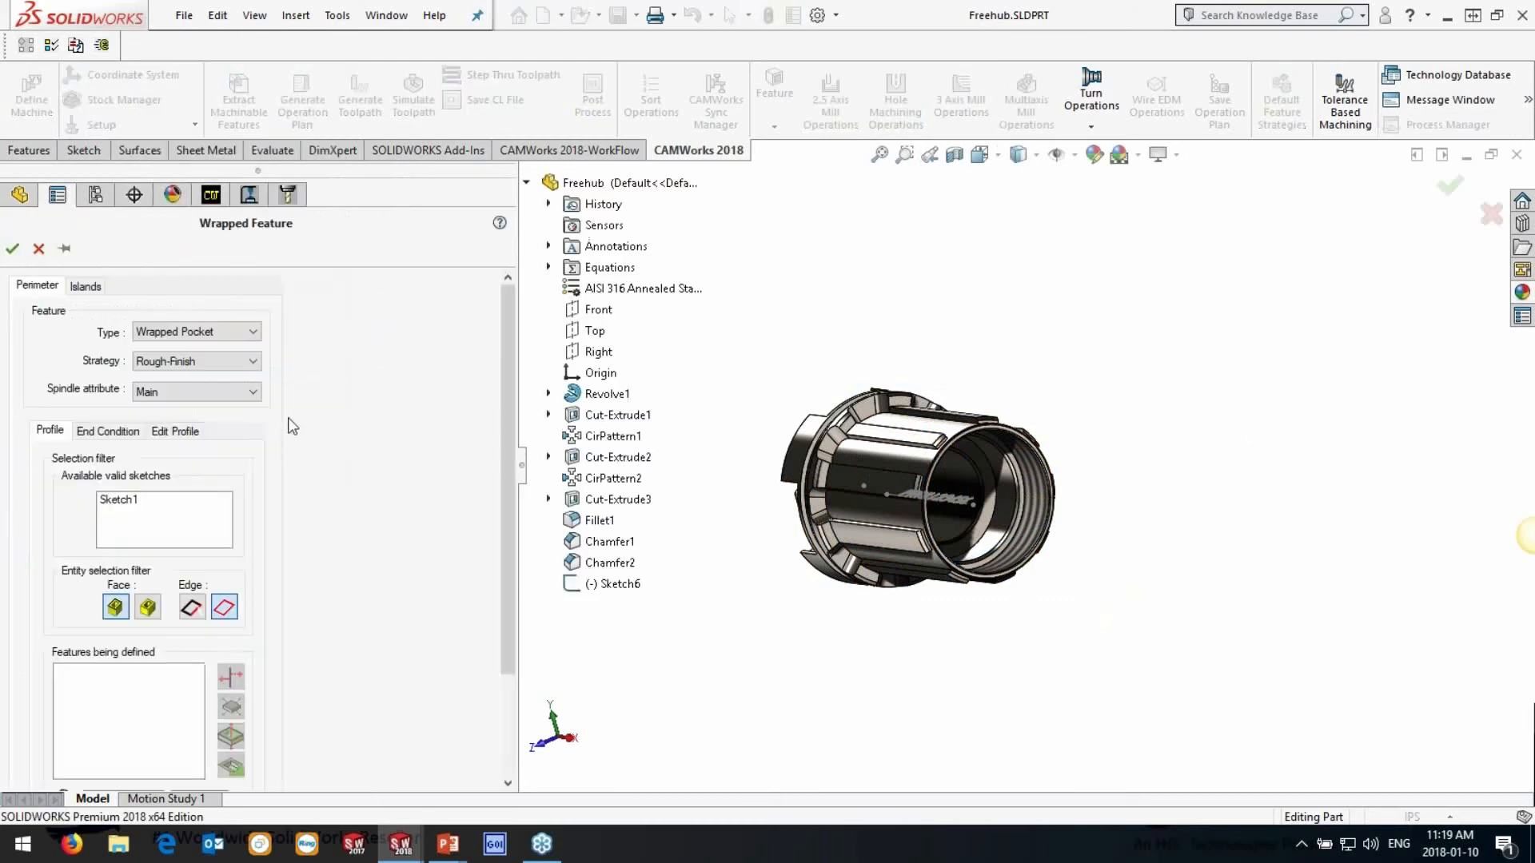
pyautogui.click(206, 332)
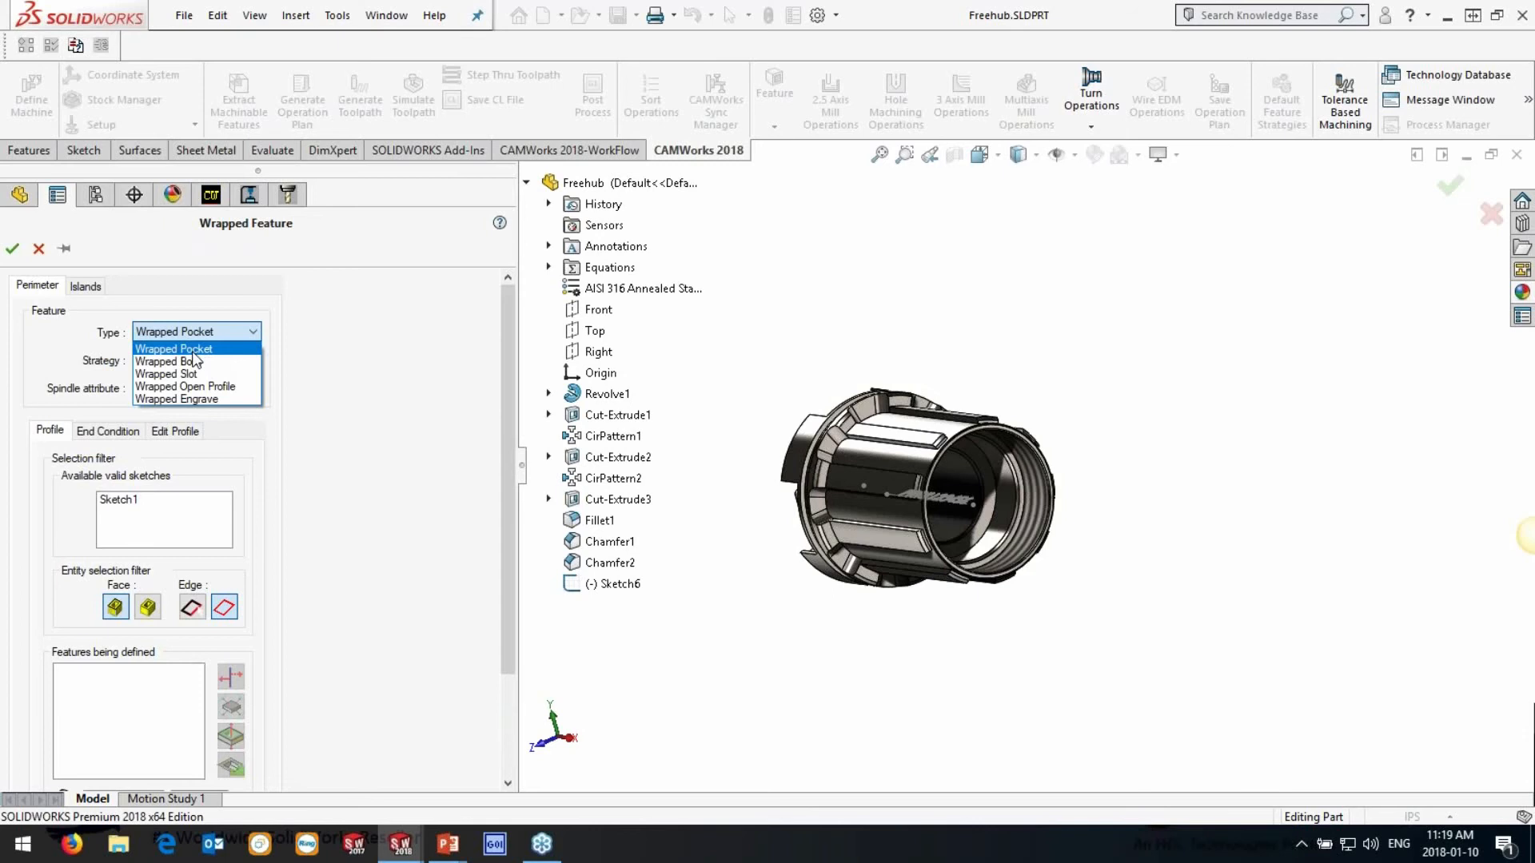
pyautogui.click(1021, 343)
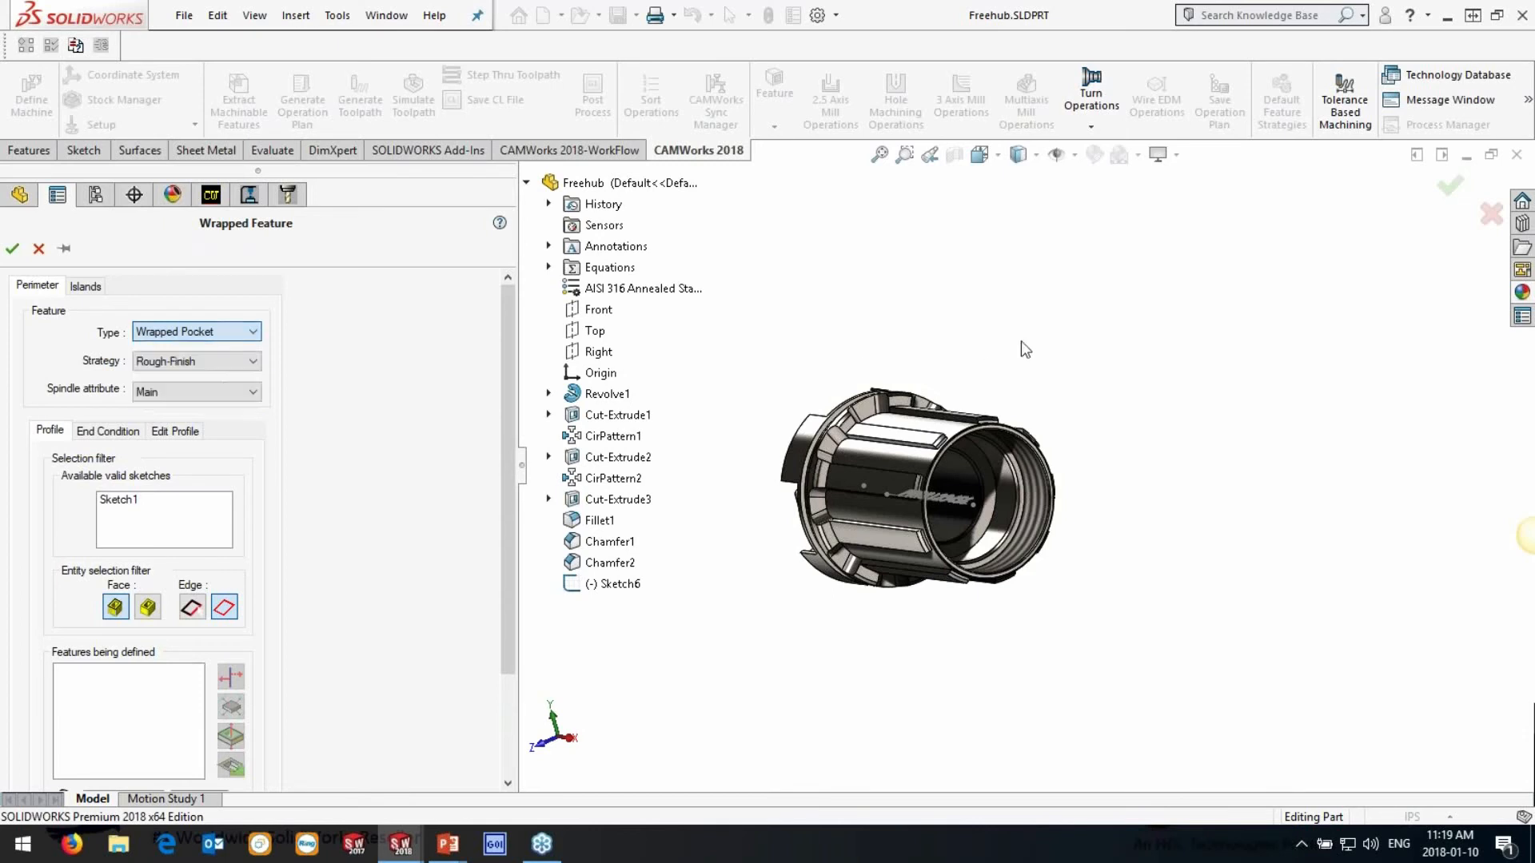
pyautogui.moveTo(1022, 343); pyautogui.dragTo(1041, 462, button='middle')
pyautogui.scroll(-3, 1041, 462)
pyautogui.scroll(-3, 1041, 462)
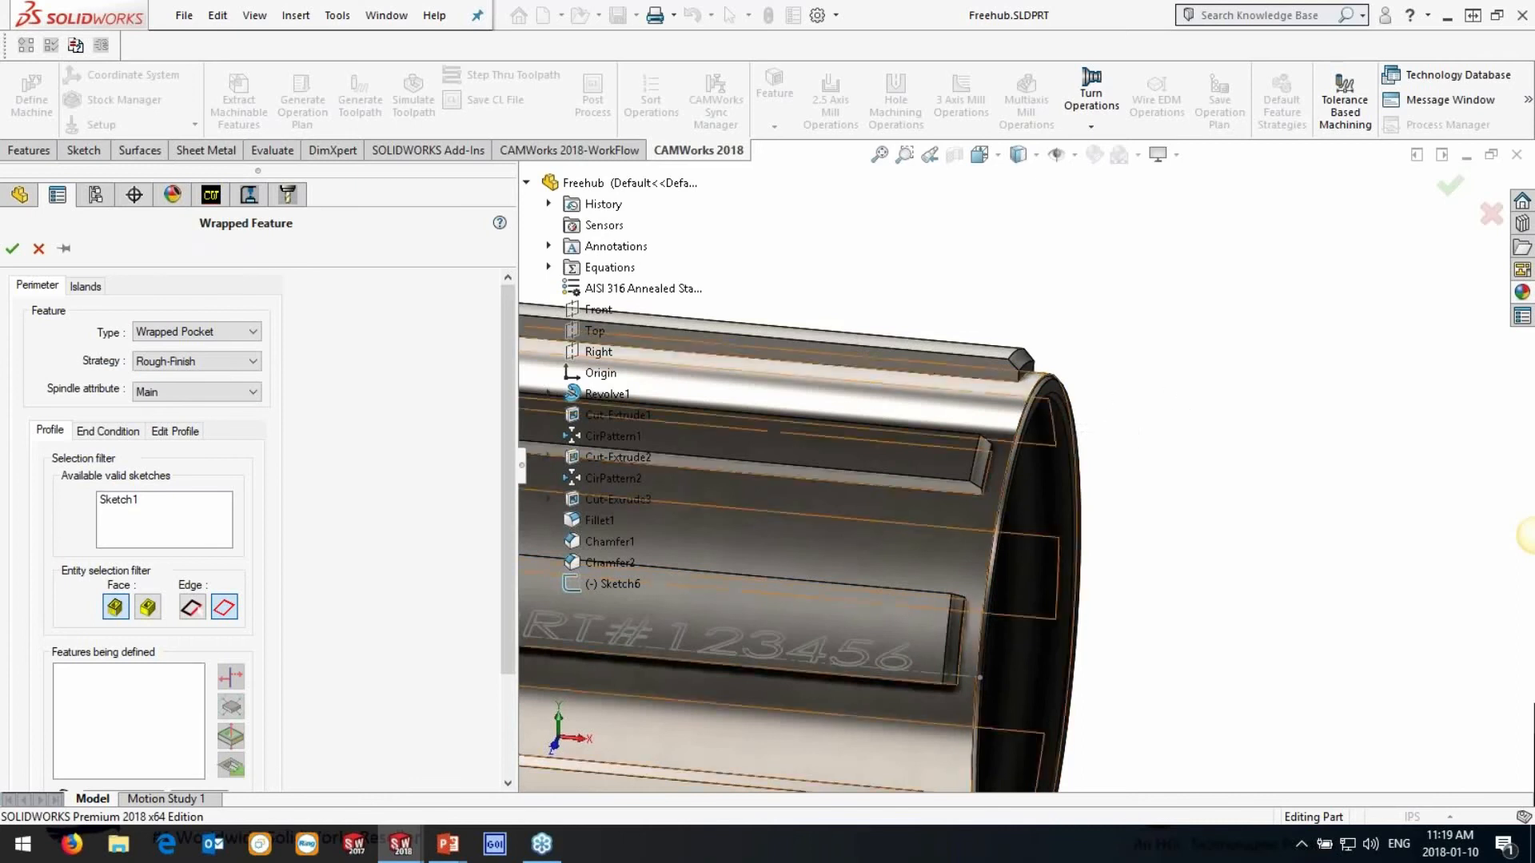
pyautogui.click(206, 331)
pyautogui.click(200, 373)
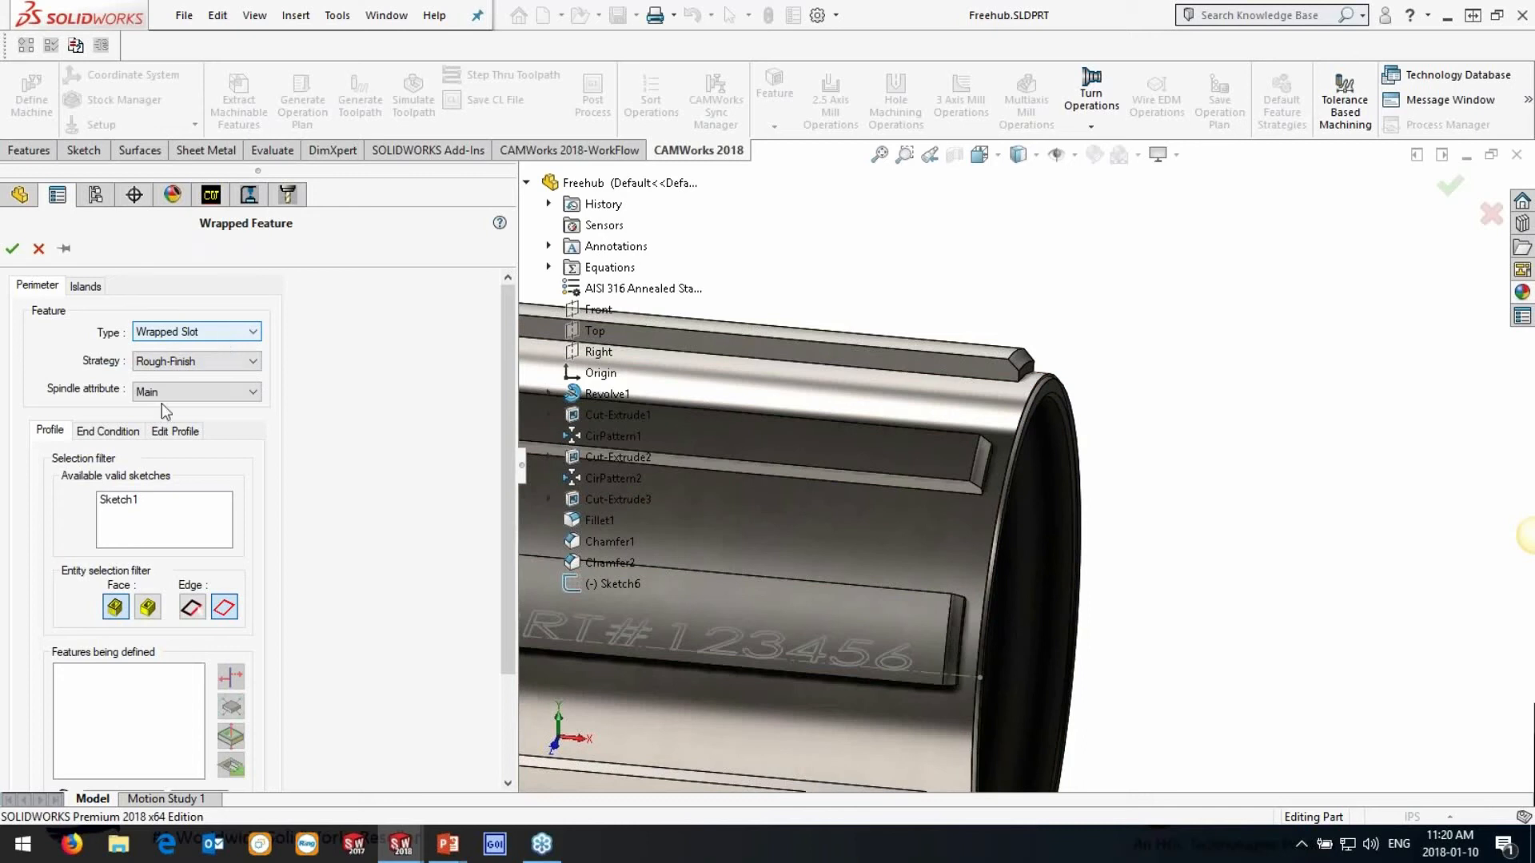
# Define the wrapped slot from the body's outer cylindrical face, with its end condition Upto Face on the adjacent larger-diameter collar
pyautogui.click(949, 532)
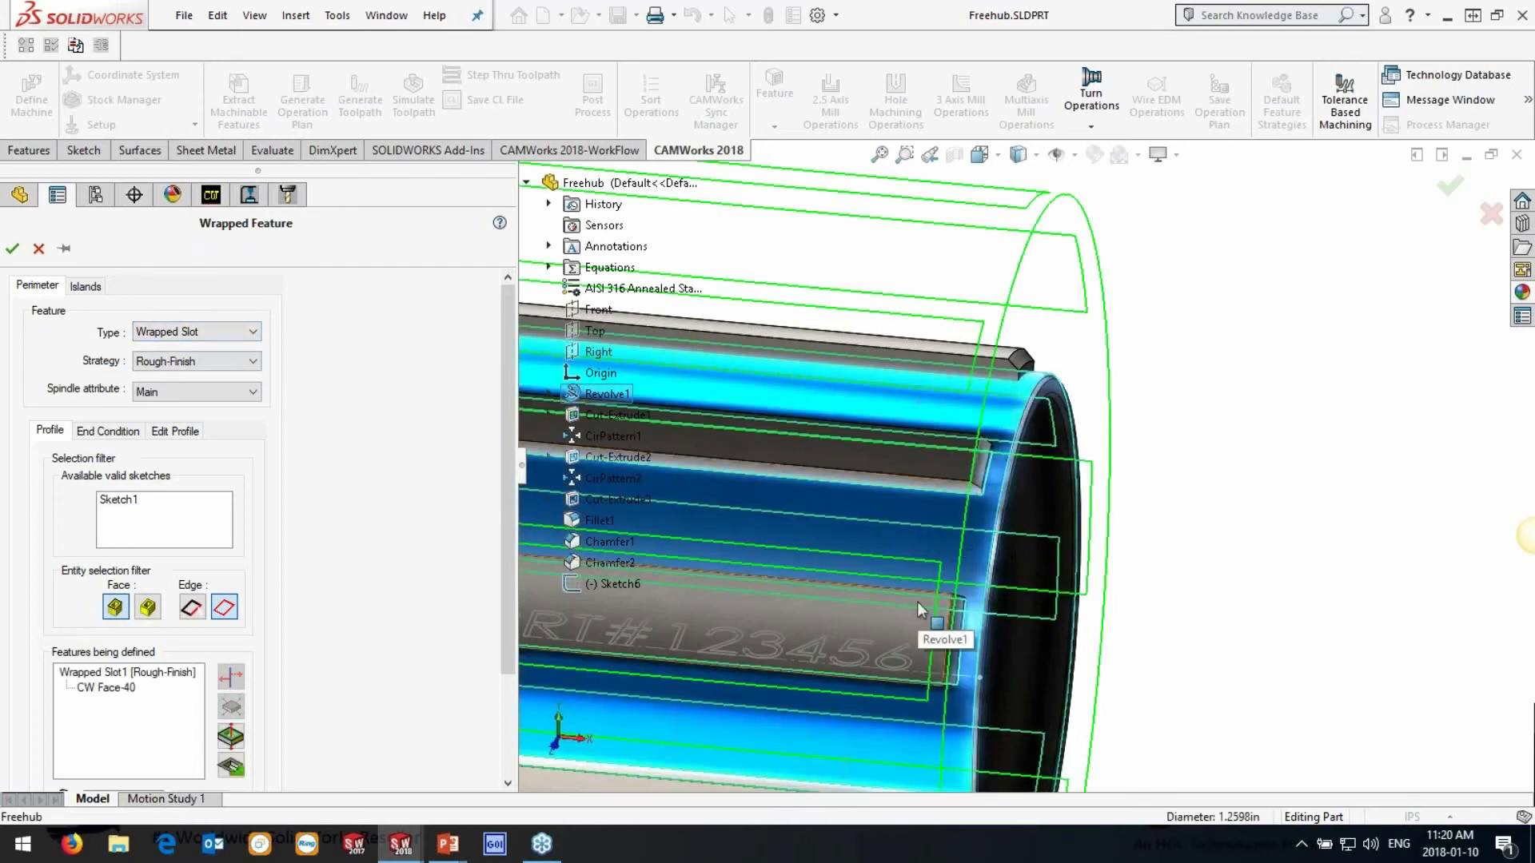
pyautogui.click(108, 431)
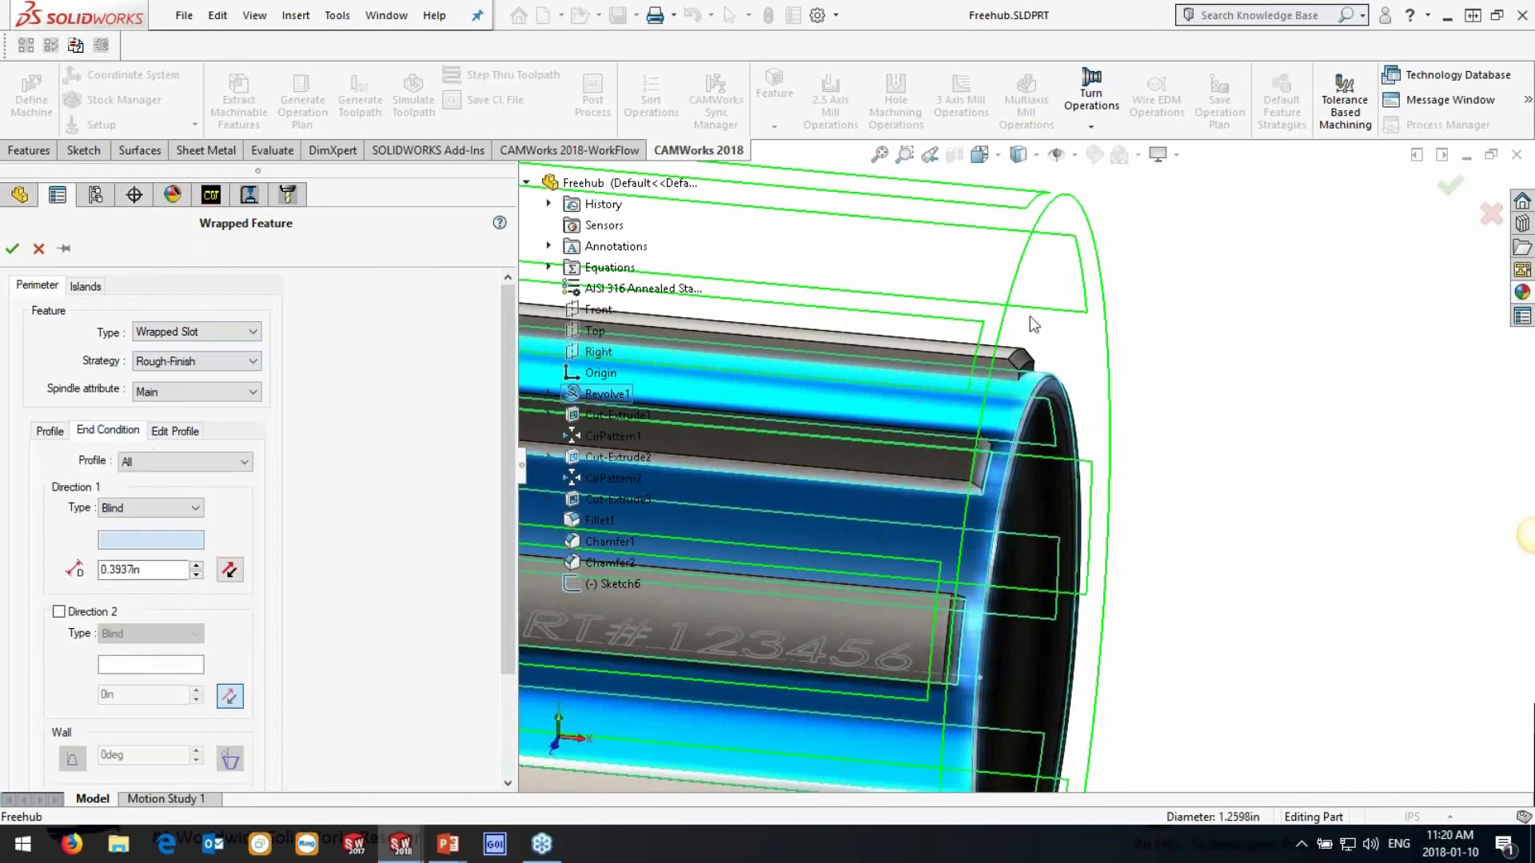
pyautogui.scroll(3, 765, 425)
pyautogui.scroll(-5, 765, 424)
pyautogui.click(769, 407)
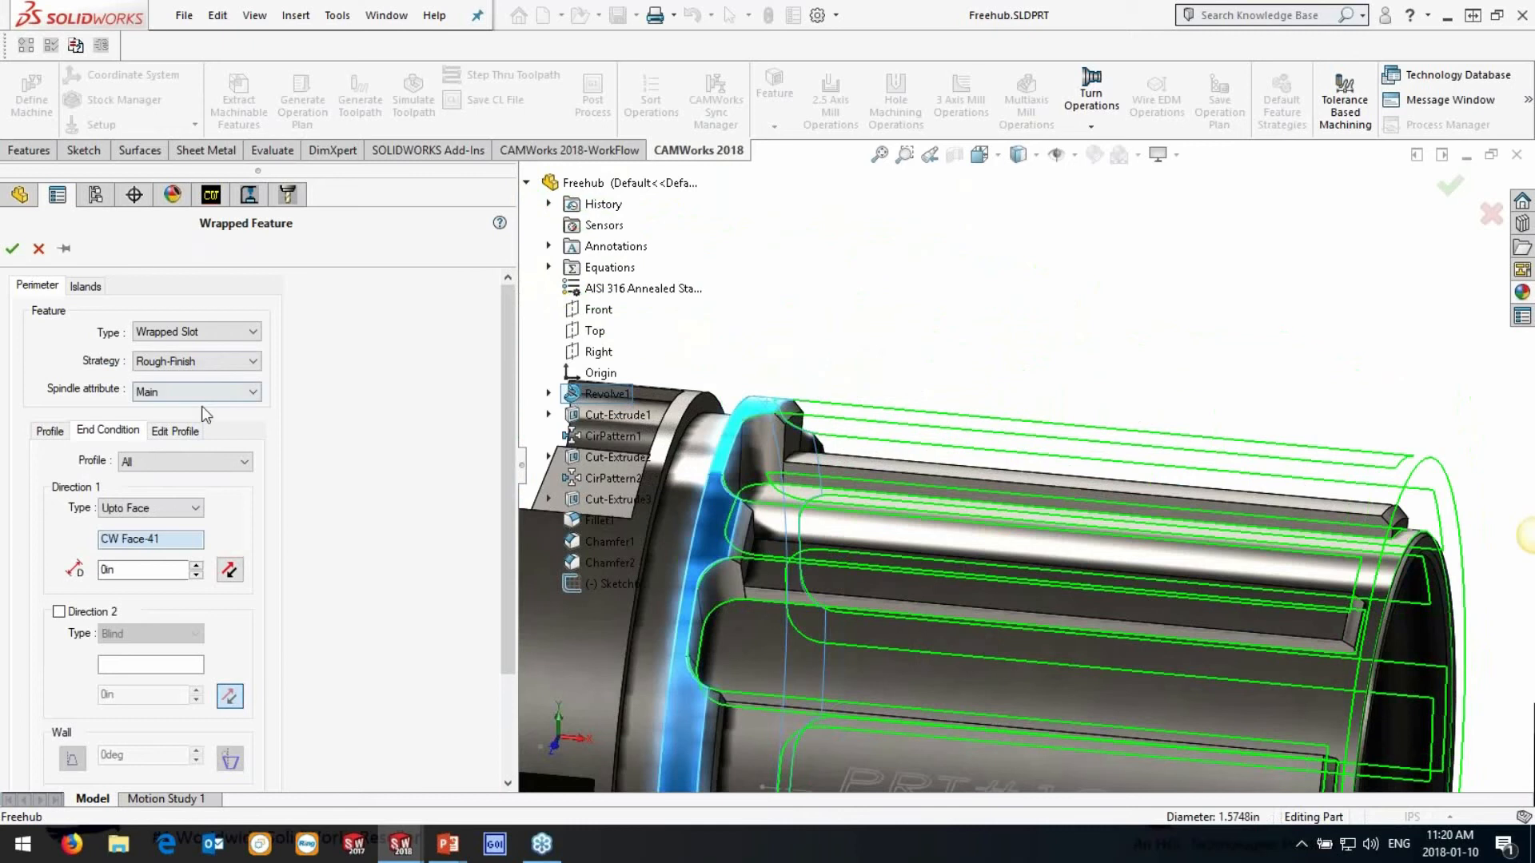
# Mark profile segments Curve 0 and Curve 1 at the body's open end as air segments and accept the wrapped slot
pyautogui.click(176, 434)
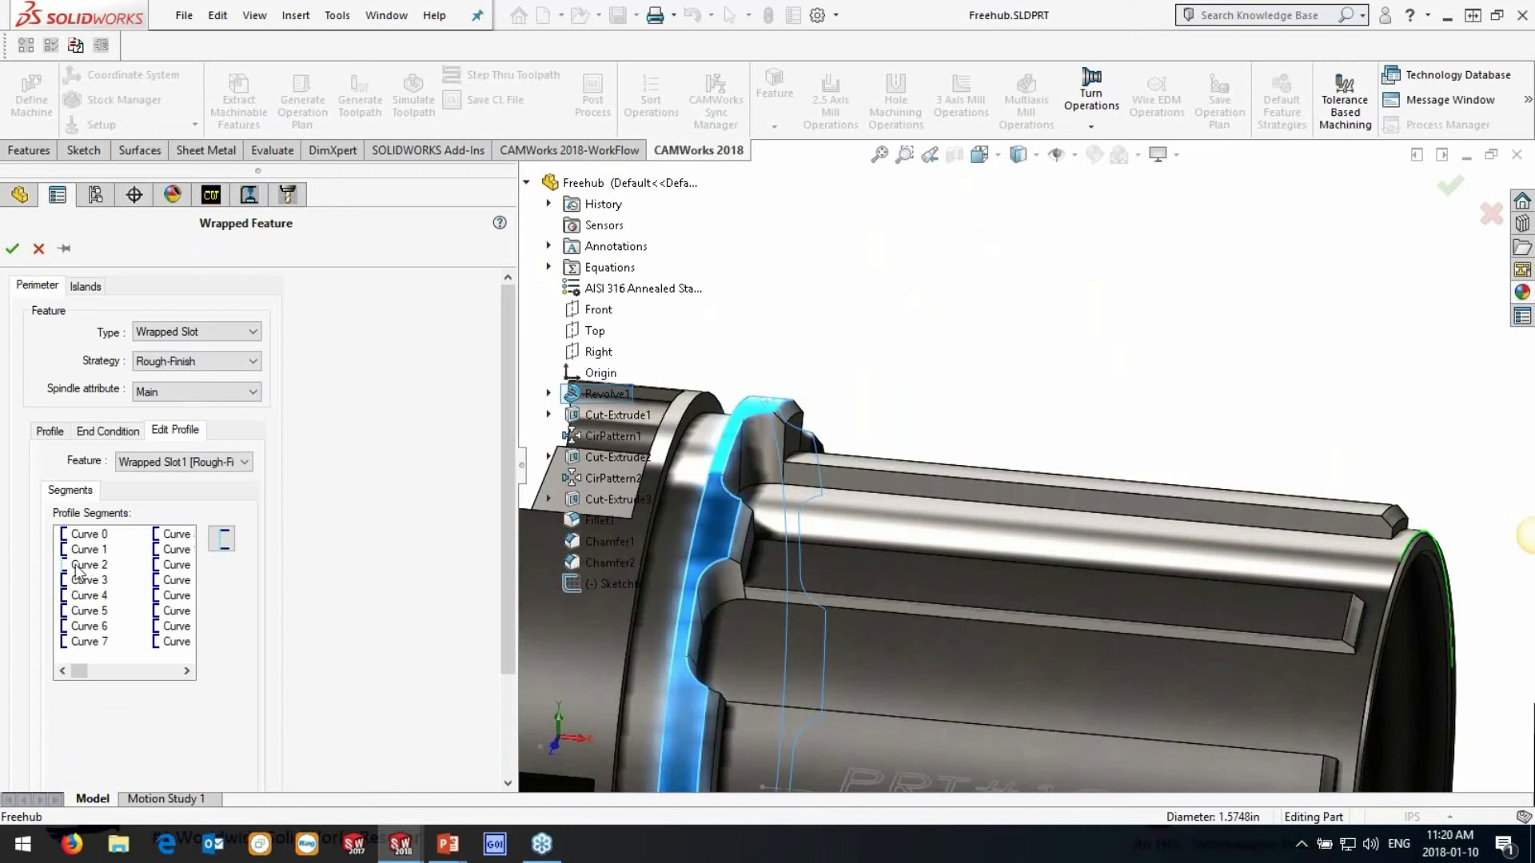
pyautogui.click(88, 596)
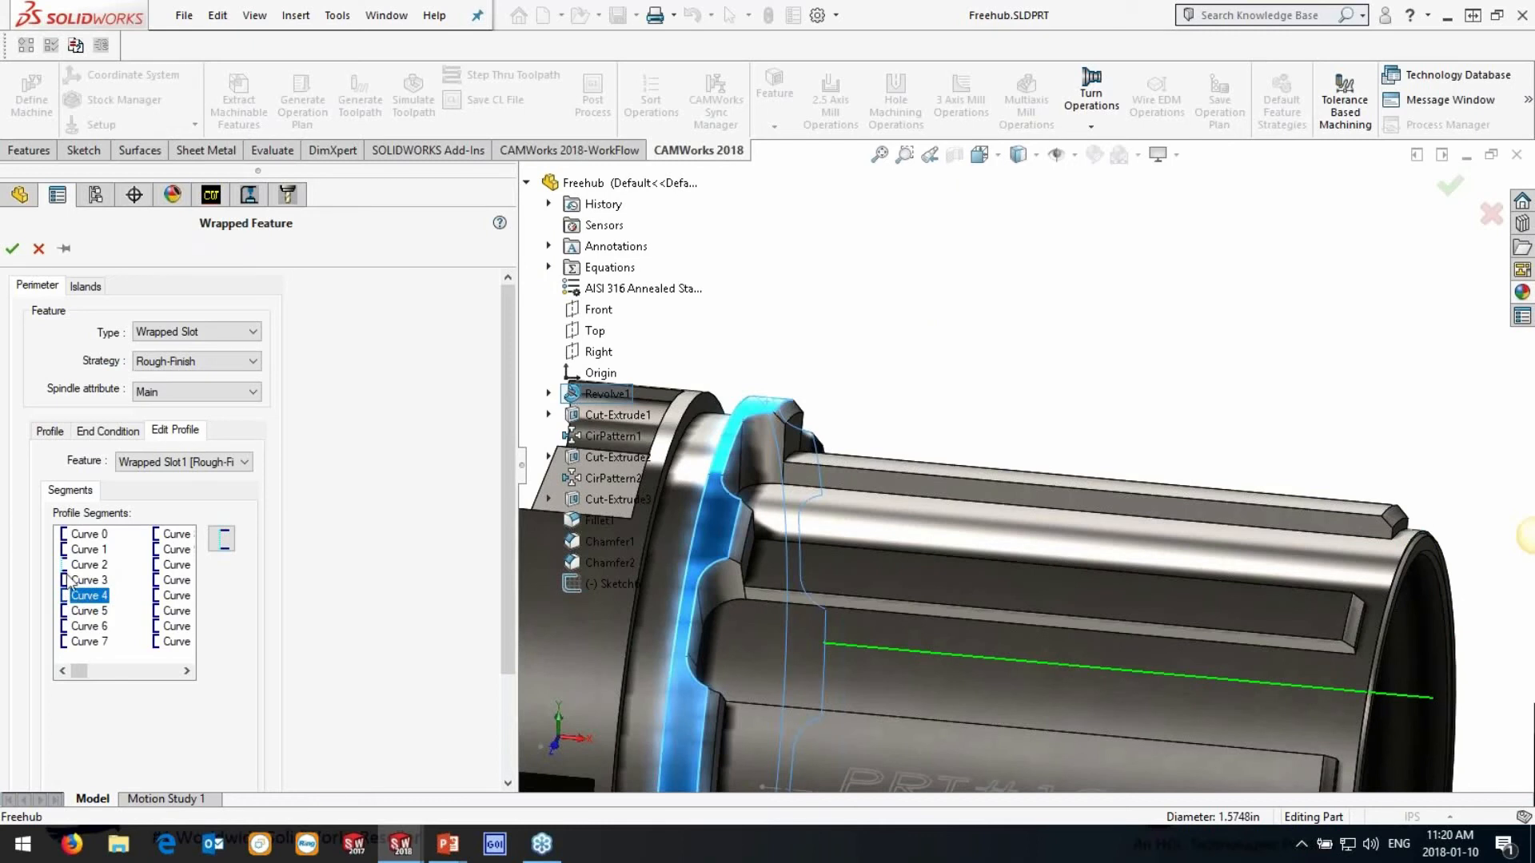
pyautogui.click(88, 549)
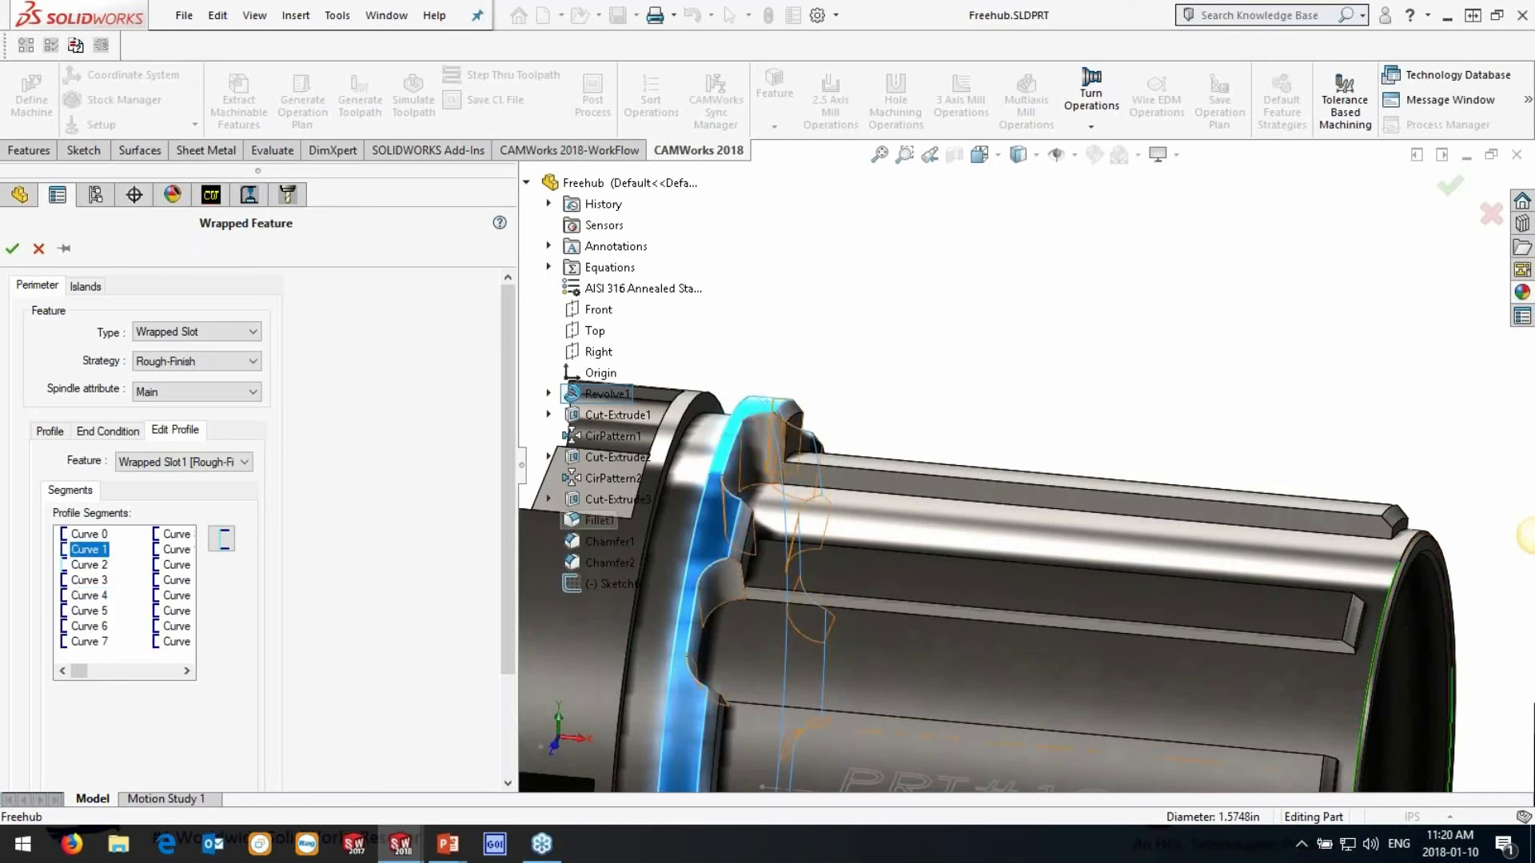
pyautogui.click(222, 539)
pyautogui.scroll(1, 1499, 576)
pyautogui.scroll(2, 1500, 575)
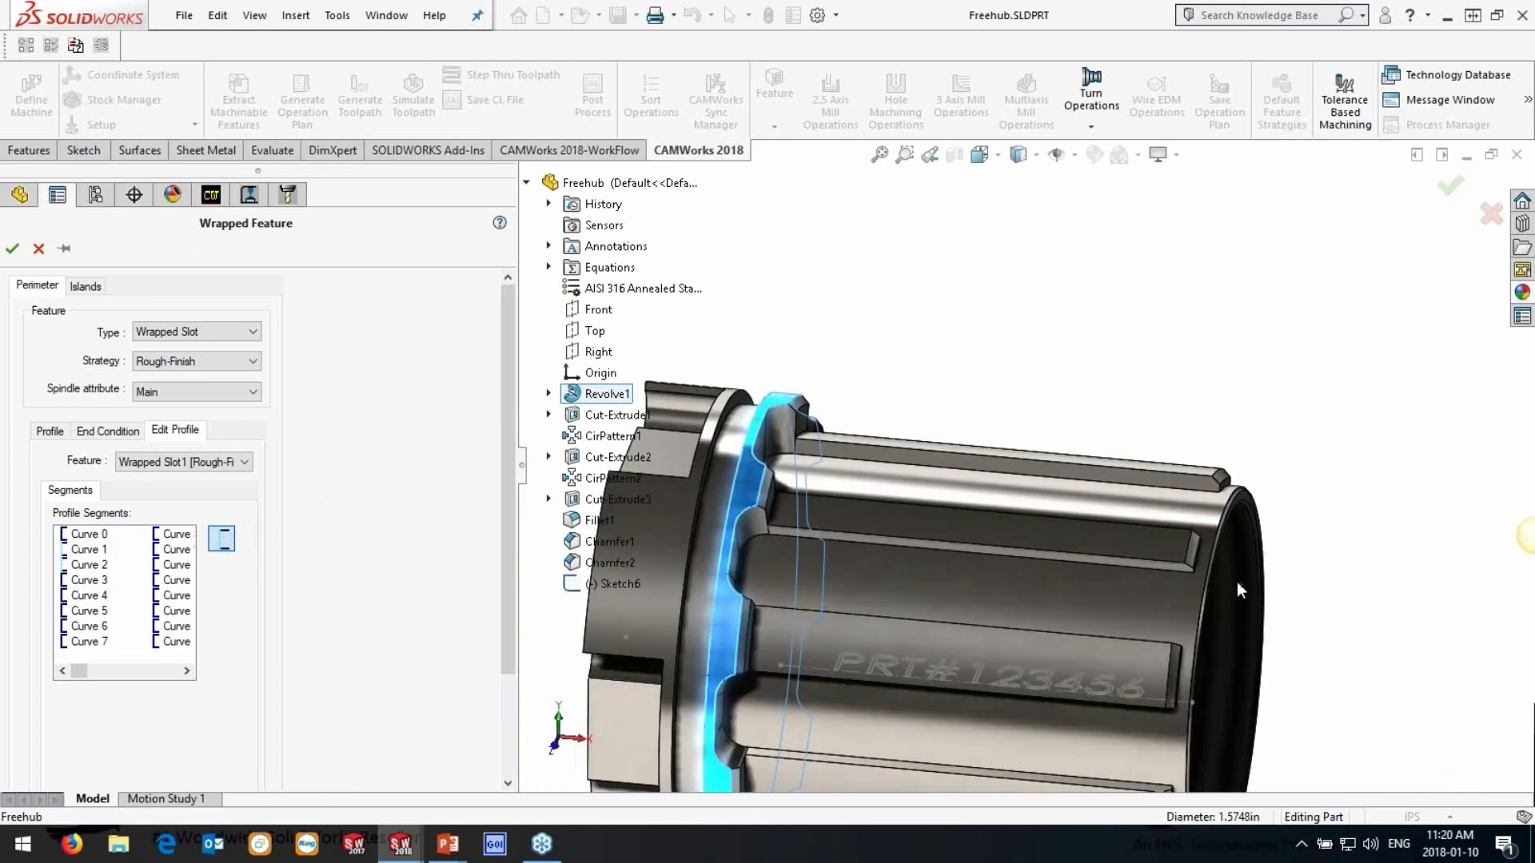
pyautogui.click(88, 534)
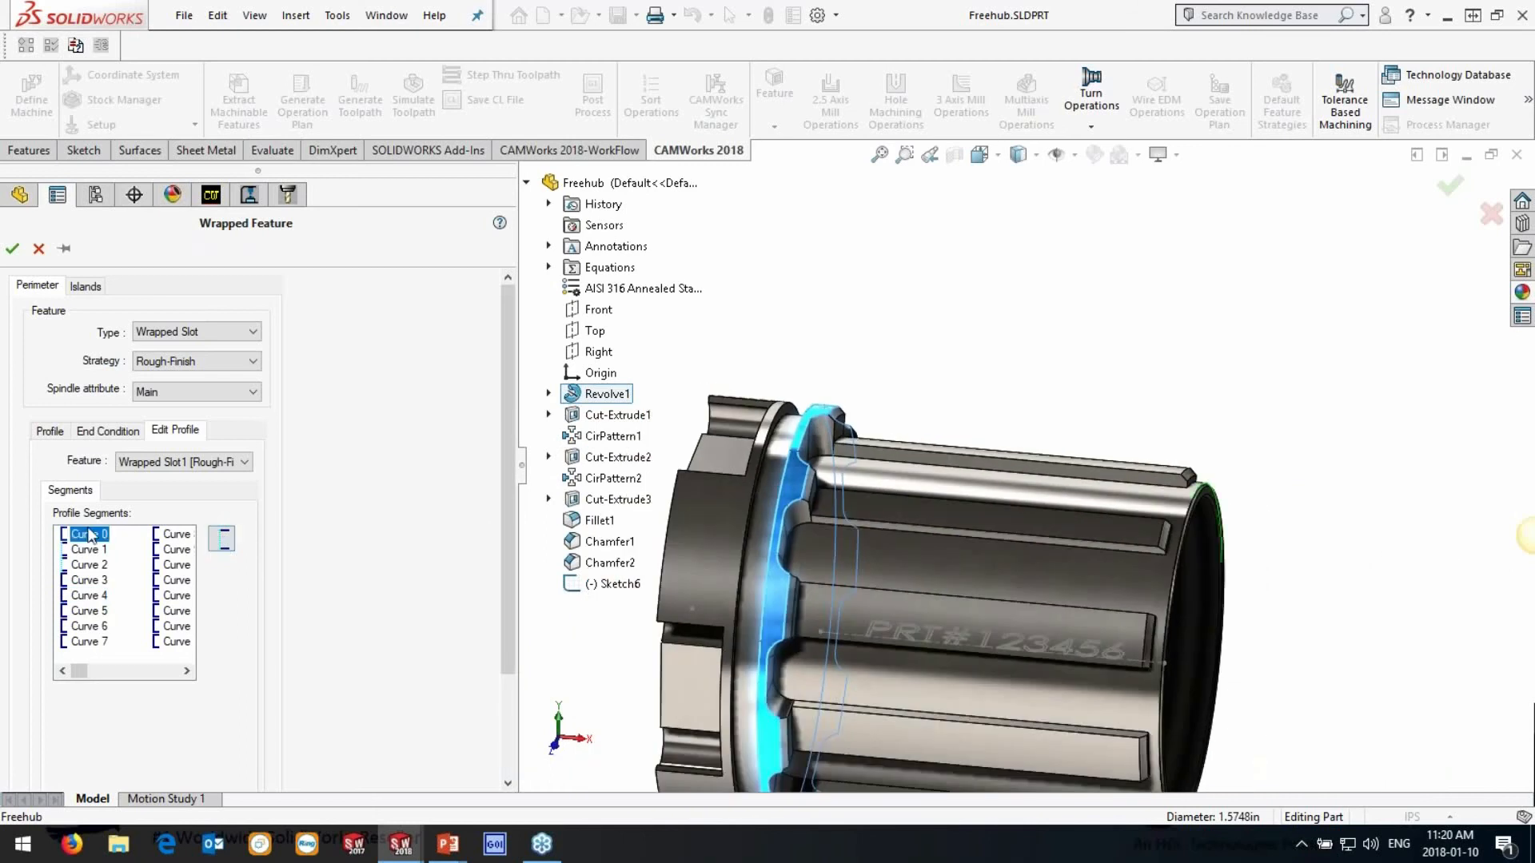
pyautogui.click(223, 539)
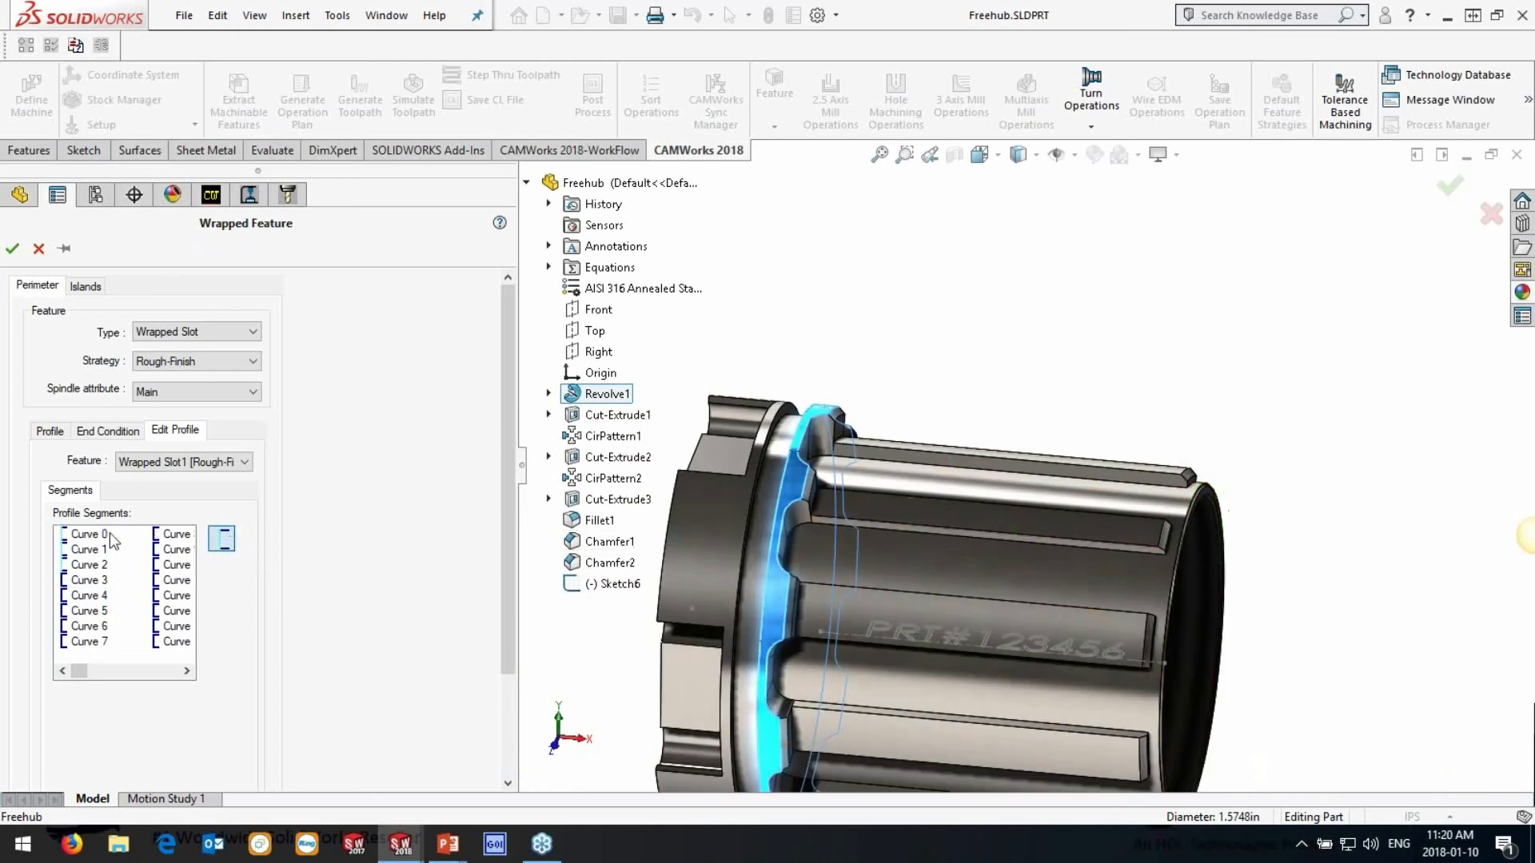
pyautogui.click(89, 550)
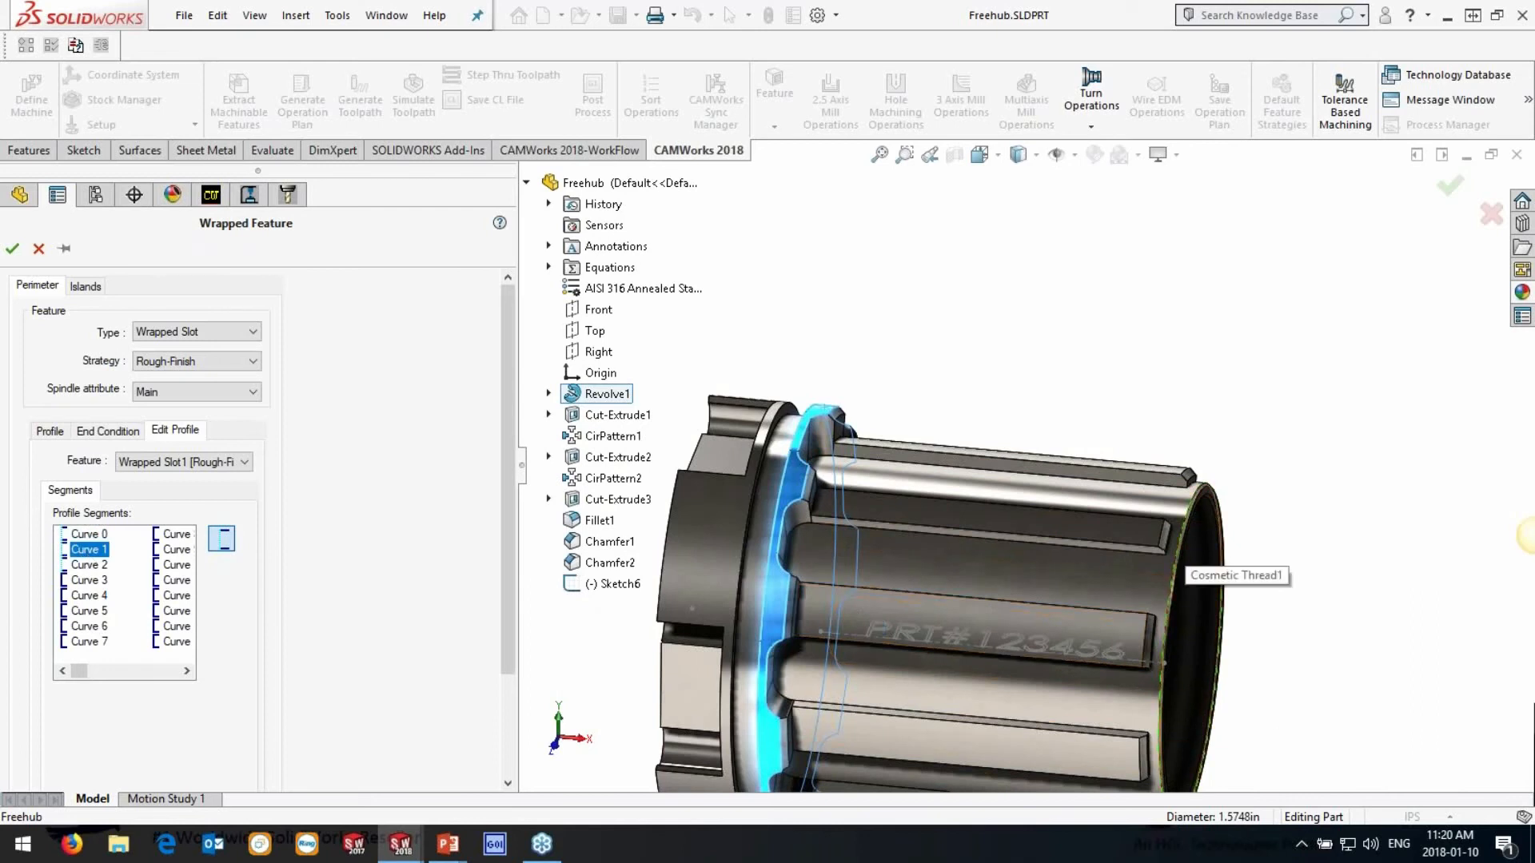
pyautogui.click(12, 248)
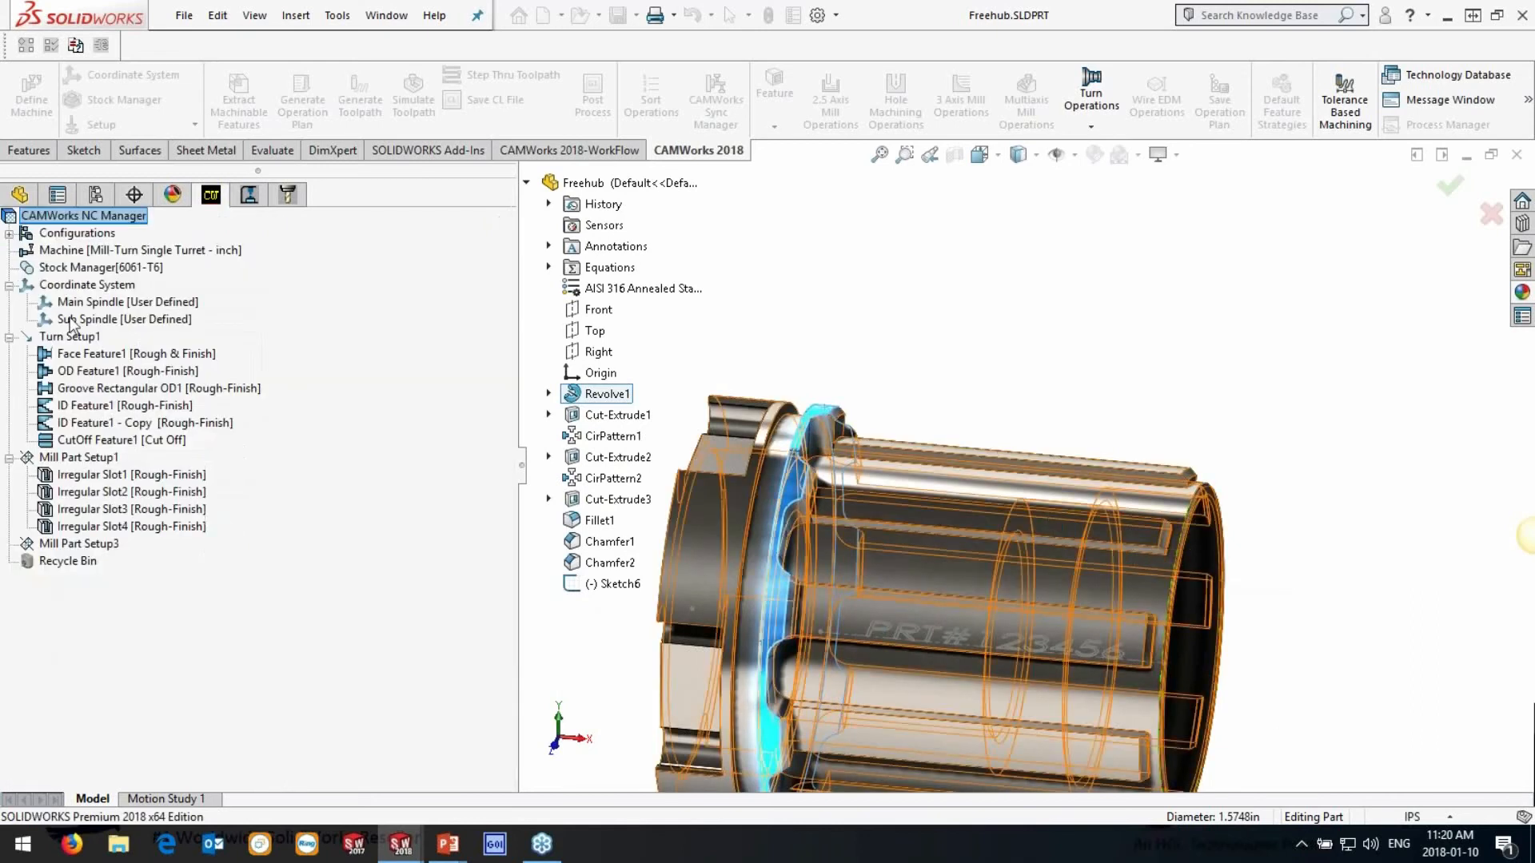
# Generate the operation plan for the wrapped slot and the toolpaths for Rough Mill5 and Contour Mill5
pyautogui.rightClick(117, 563)
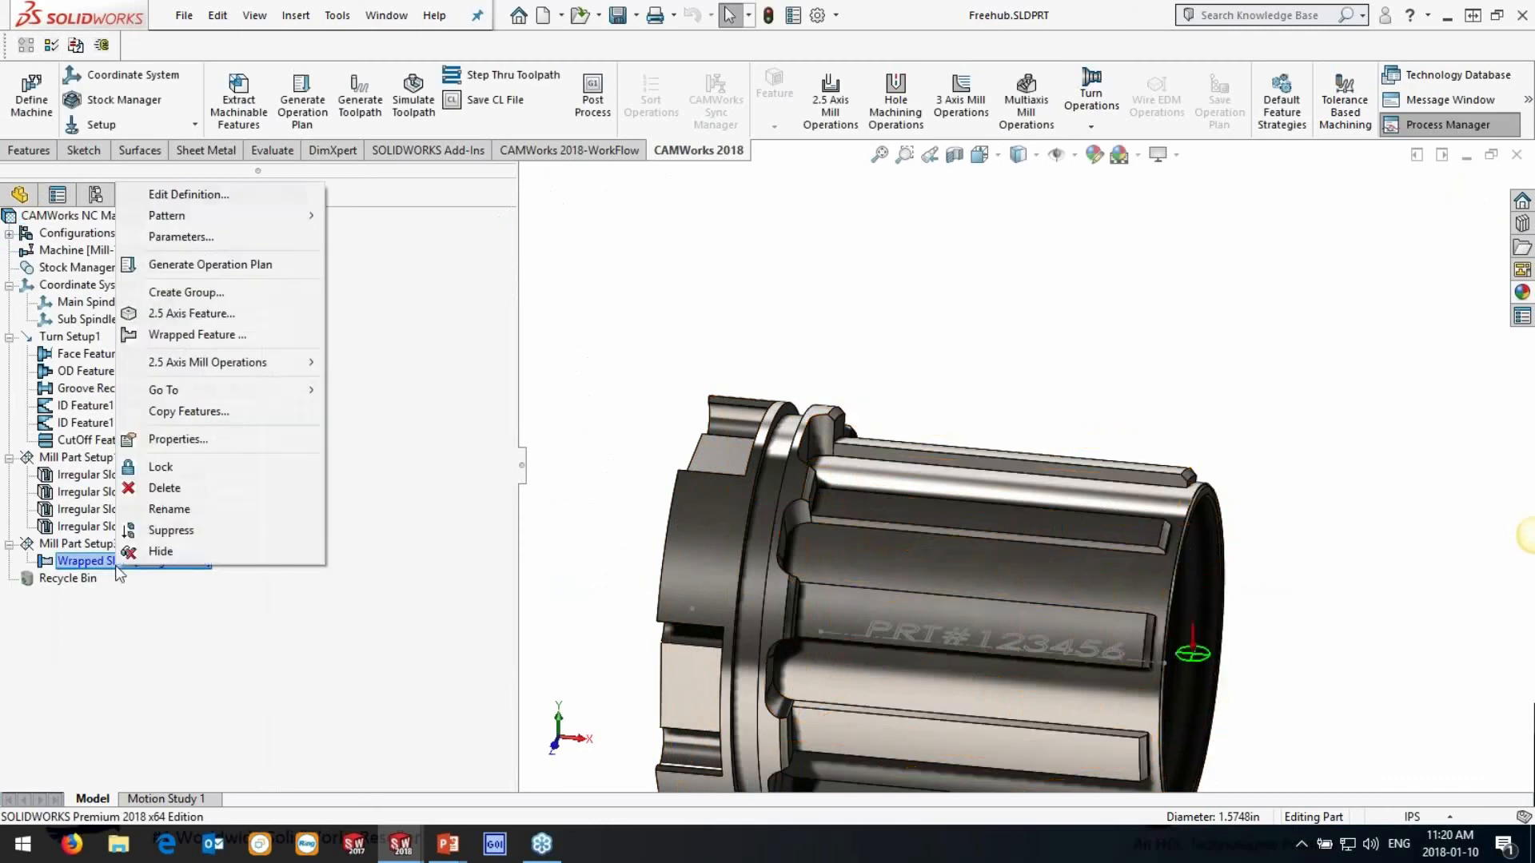
pyautogui.click(219, 265)
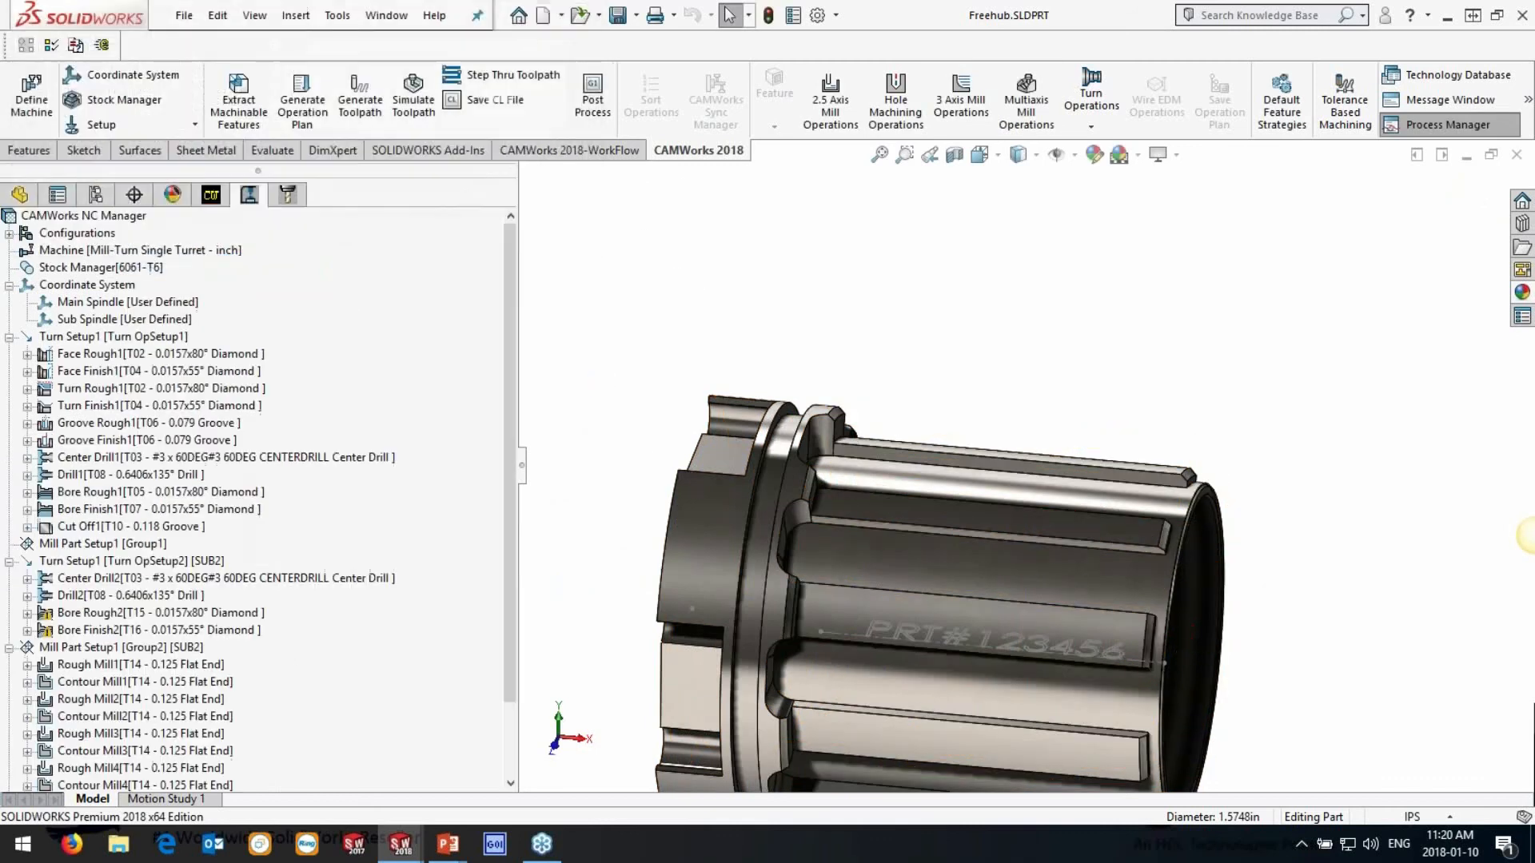
pyautogui.click(132, 734)
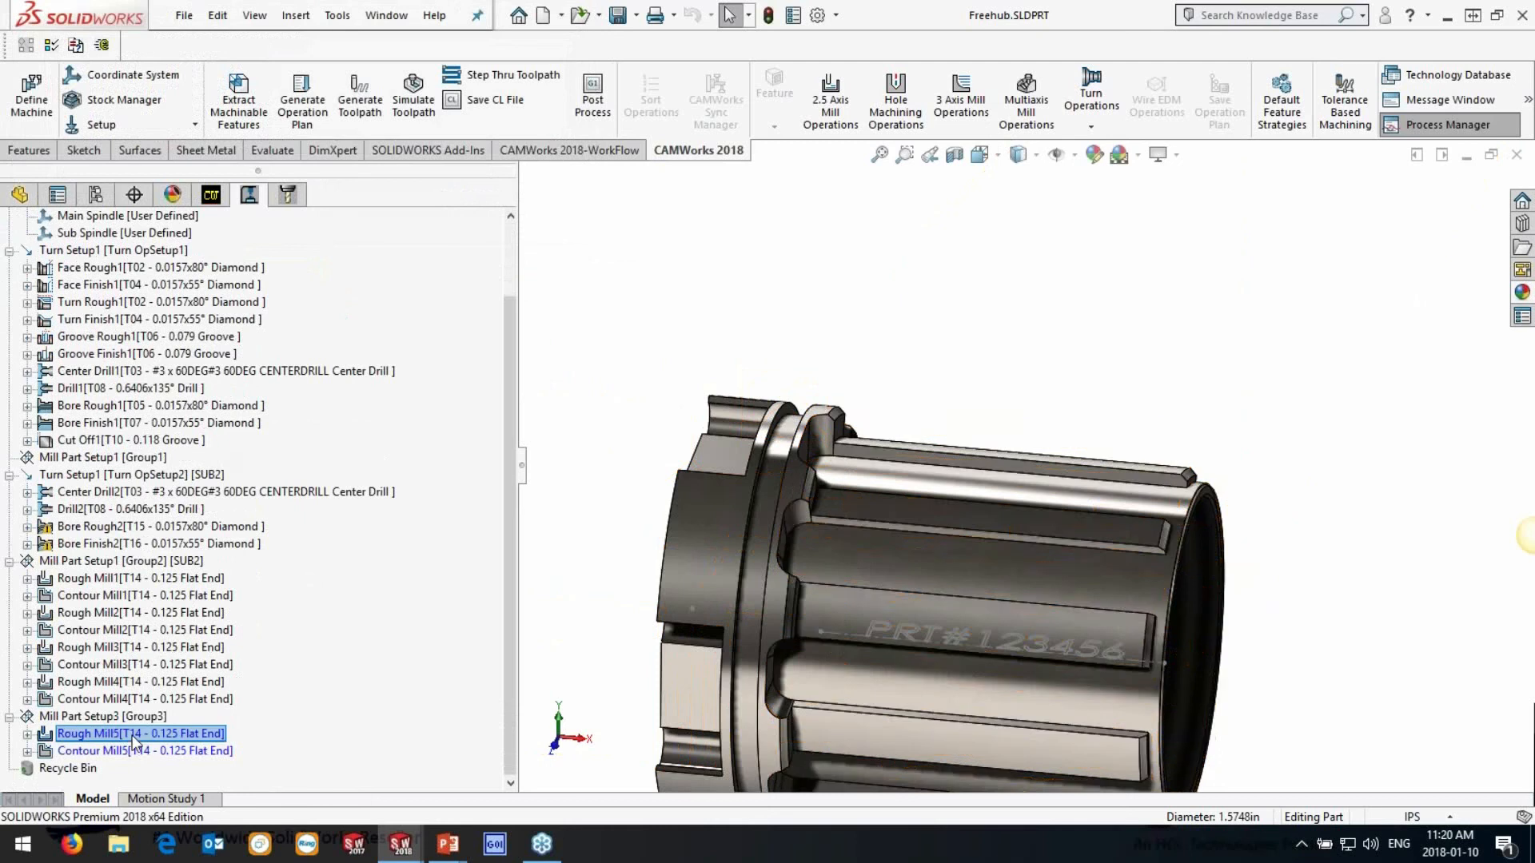
pyautogui.keyDown('shift'); pyautogui.click(140, 752); pyautogui.keyUp('shift')
pyautogui.click(150, 717)
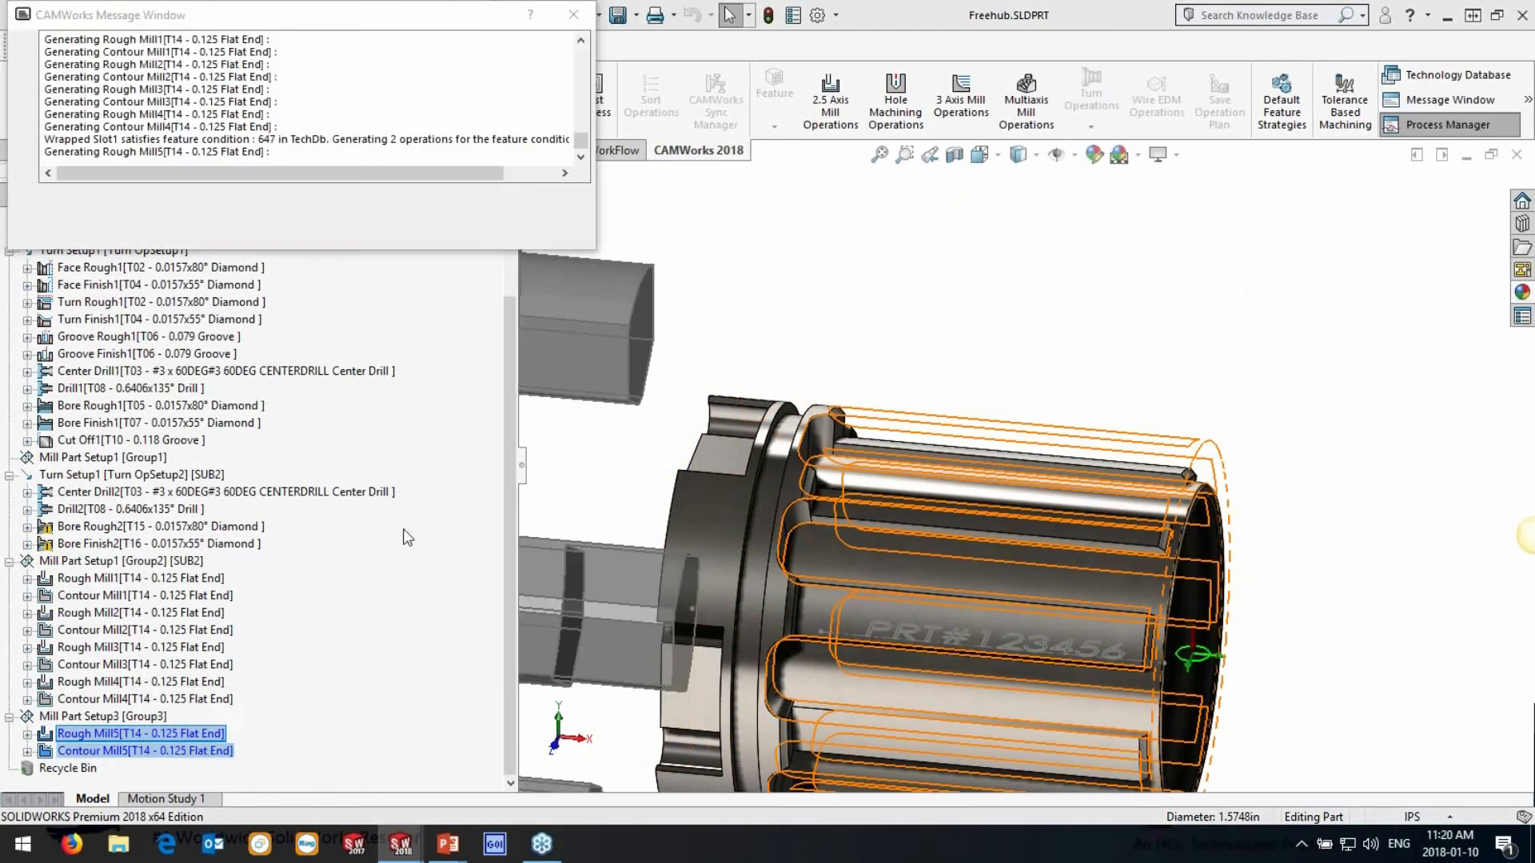
pyautogui.moveTo(950, 318); pyautogui.dragTo(680, 640, button='middle')
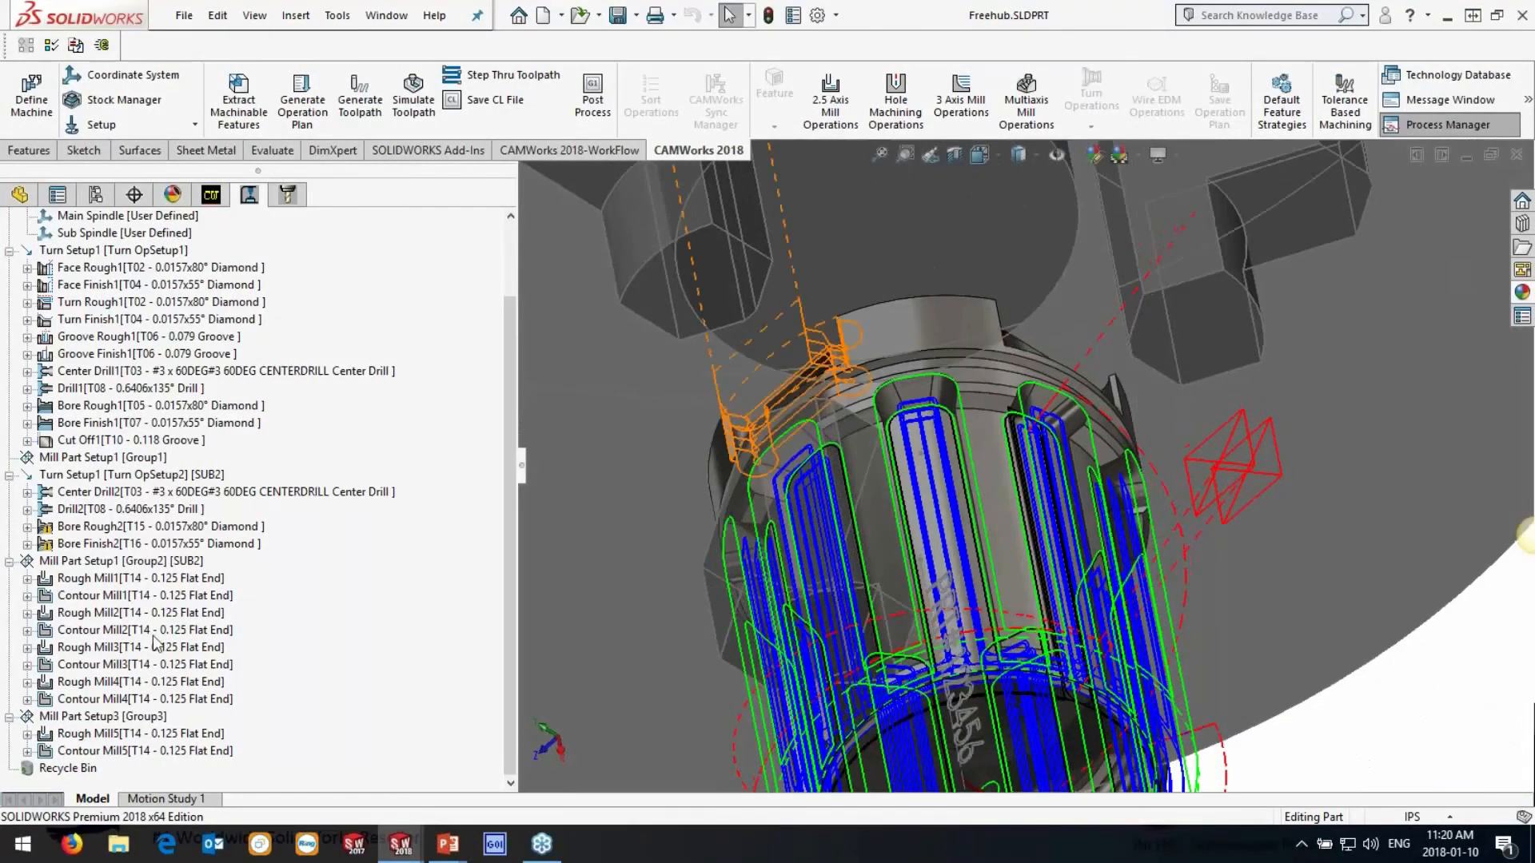
# Review Contour Mill5's NC parameters, accept them, and inspect its toolpath around the part
pyautogui.click(132, 751)
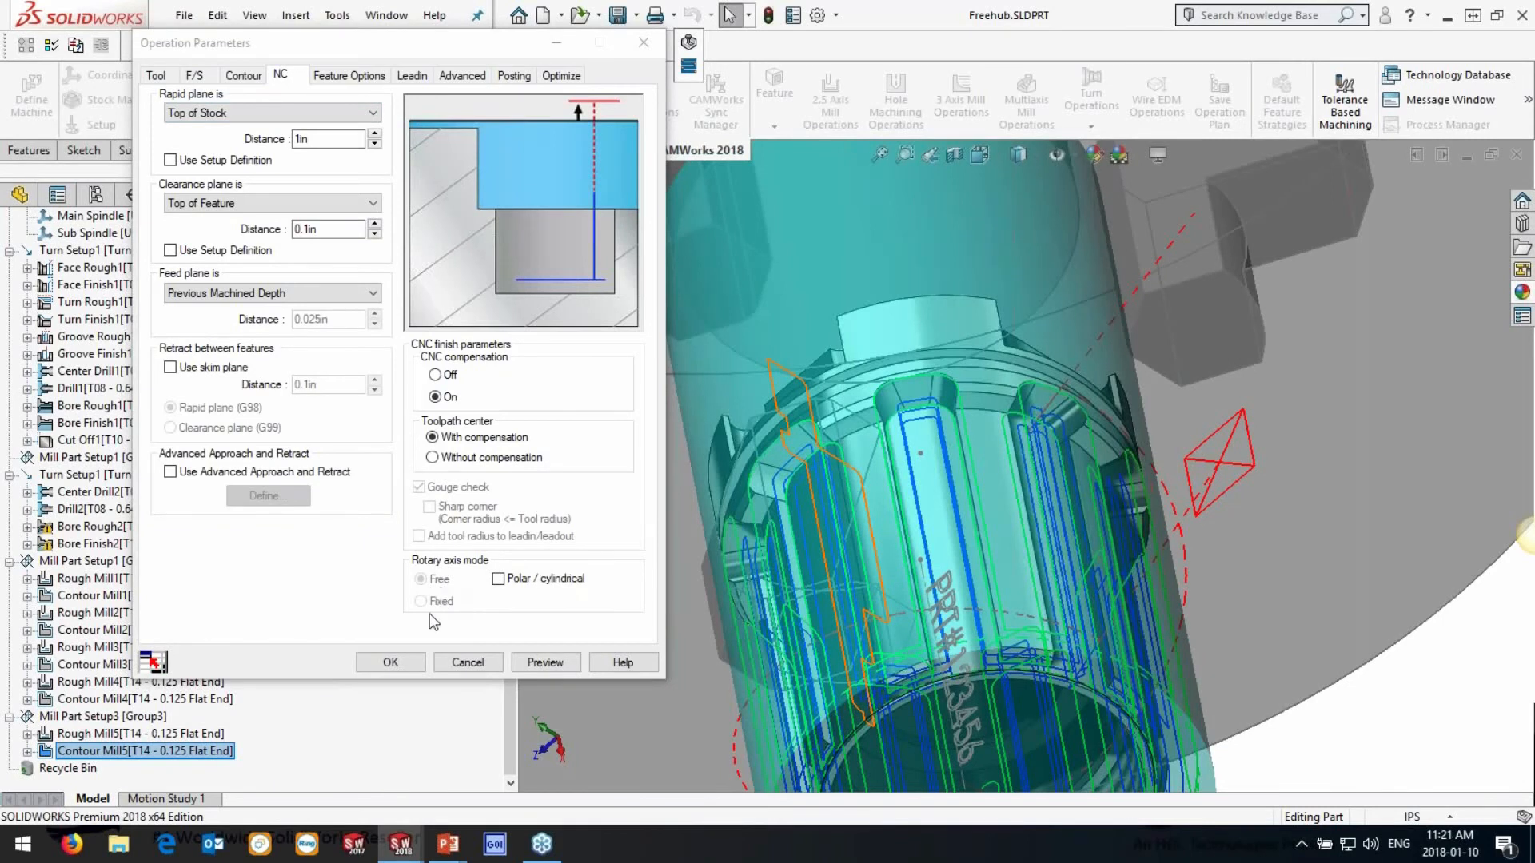
pyautogui.click(390, 662)
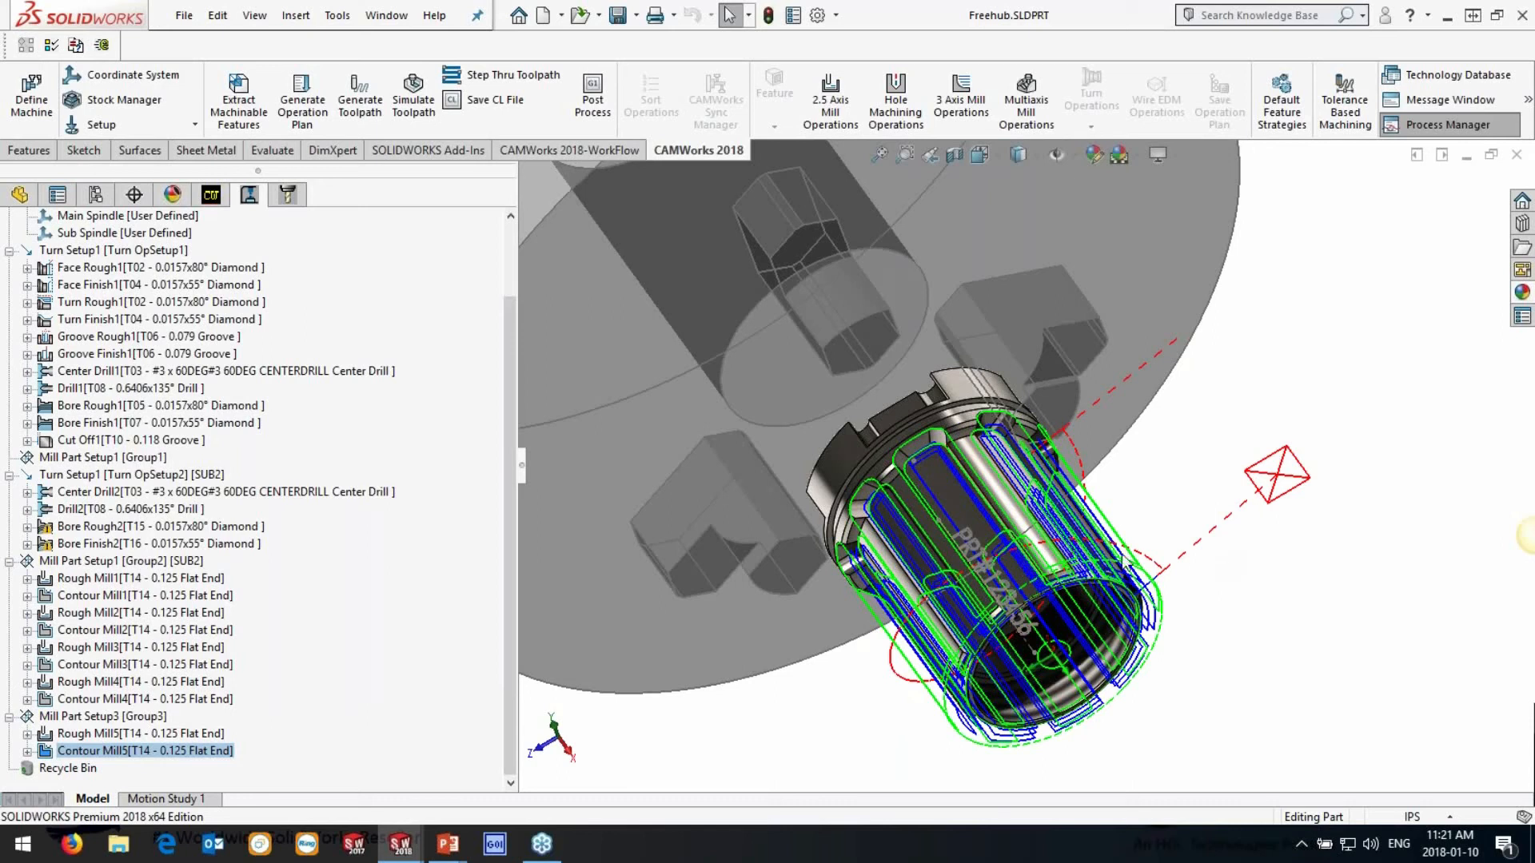
pyautogui.moveTo(1127, 564); pyautogui.dragTo(1142, 401, button='middle')
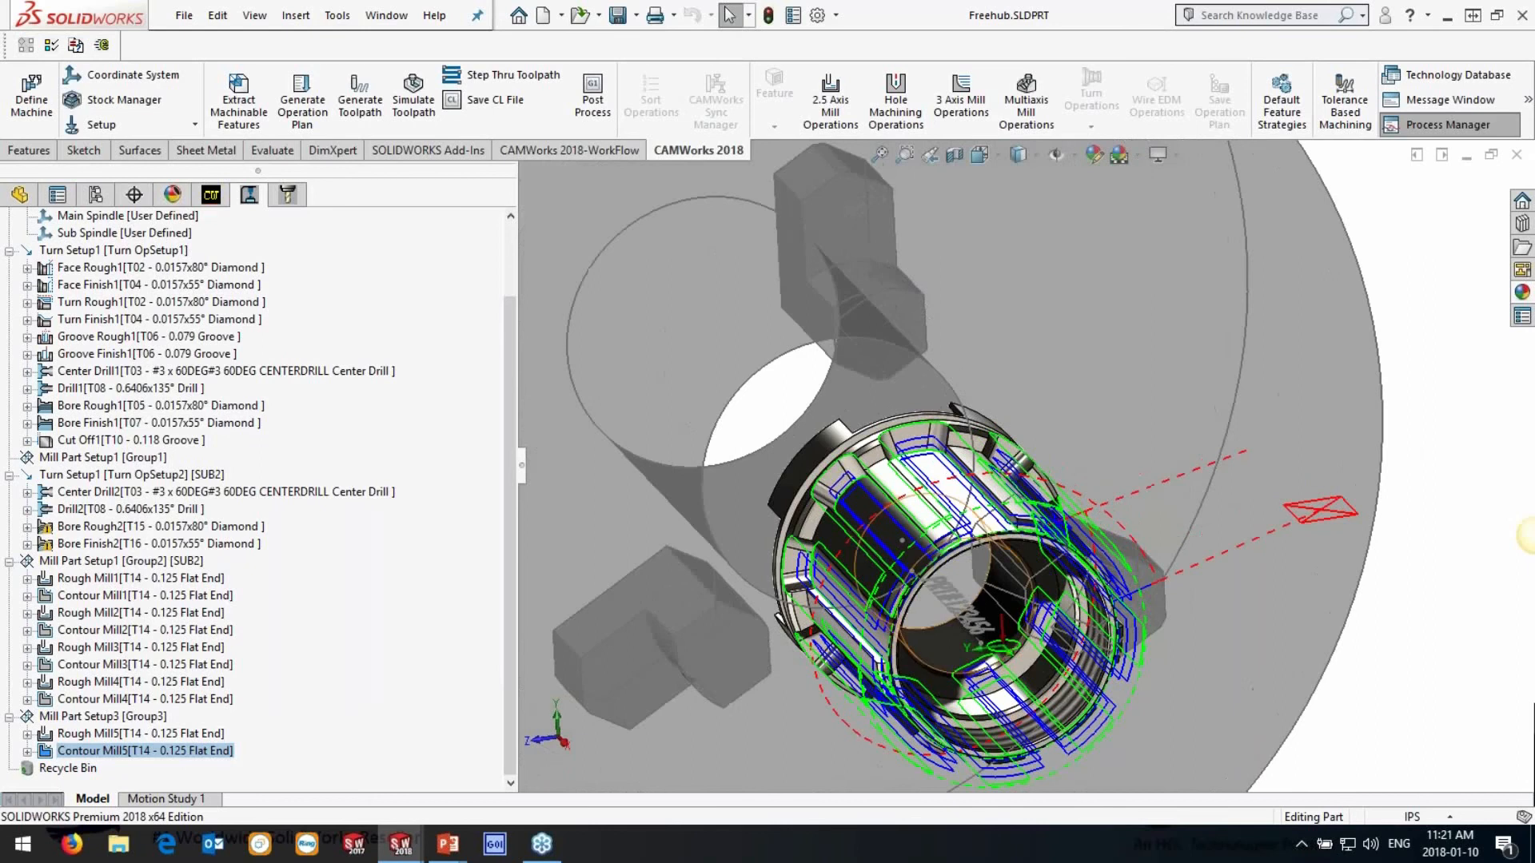
pyautogui.scroll(-5, 991, 560)
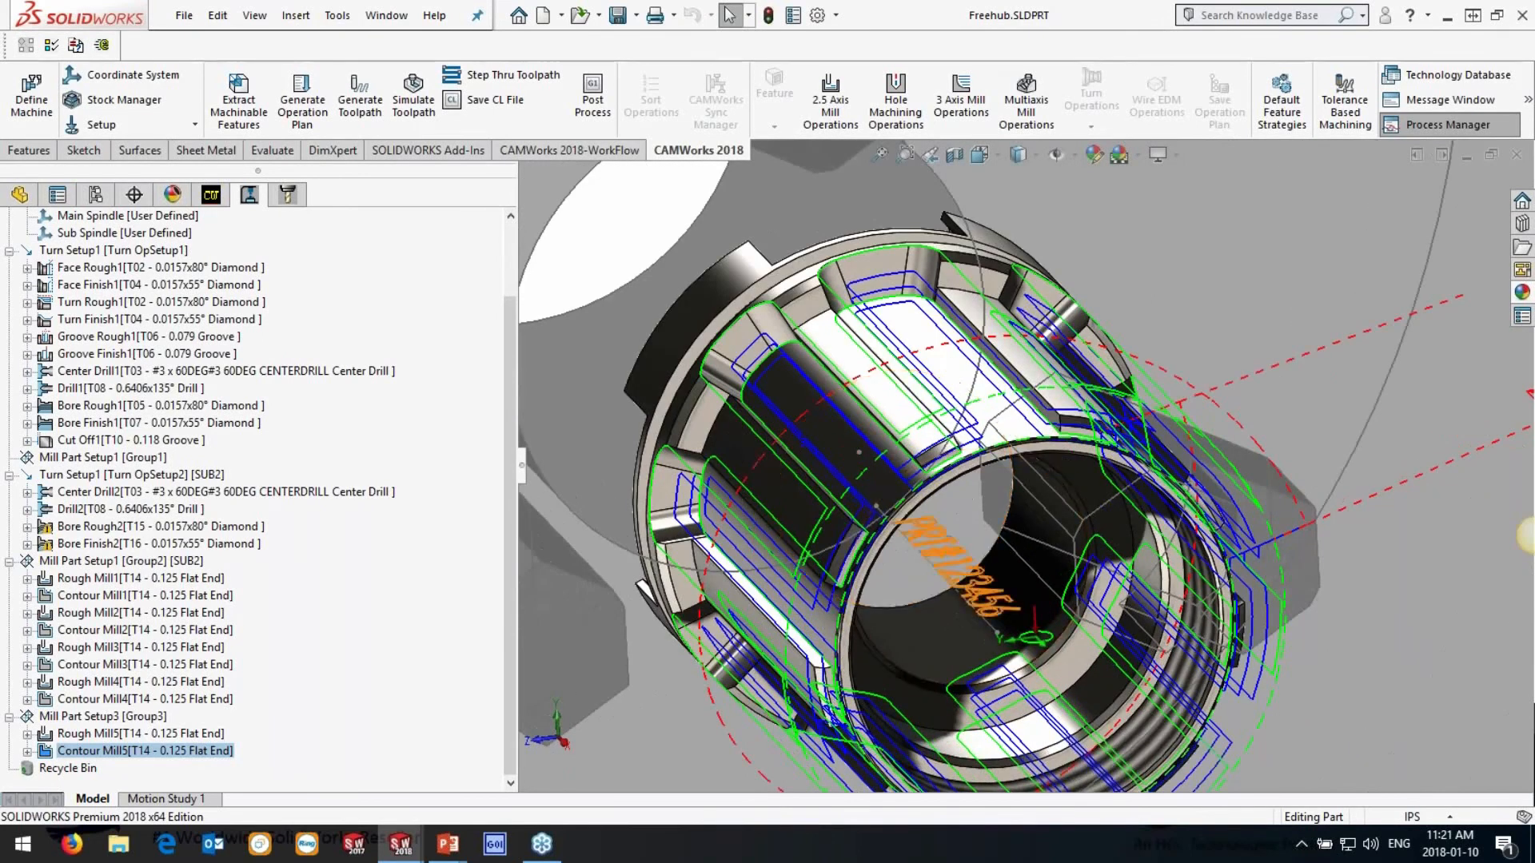
pyautogui.scroll(5, 1012, 614)
pyautogui.moveTo(1013, 614); pyautogui.dragTo(998, 523, button='middle')
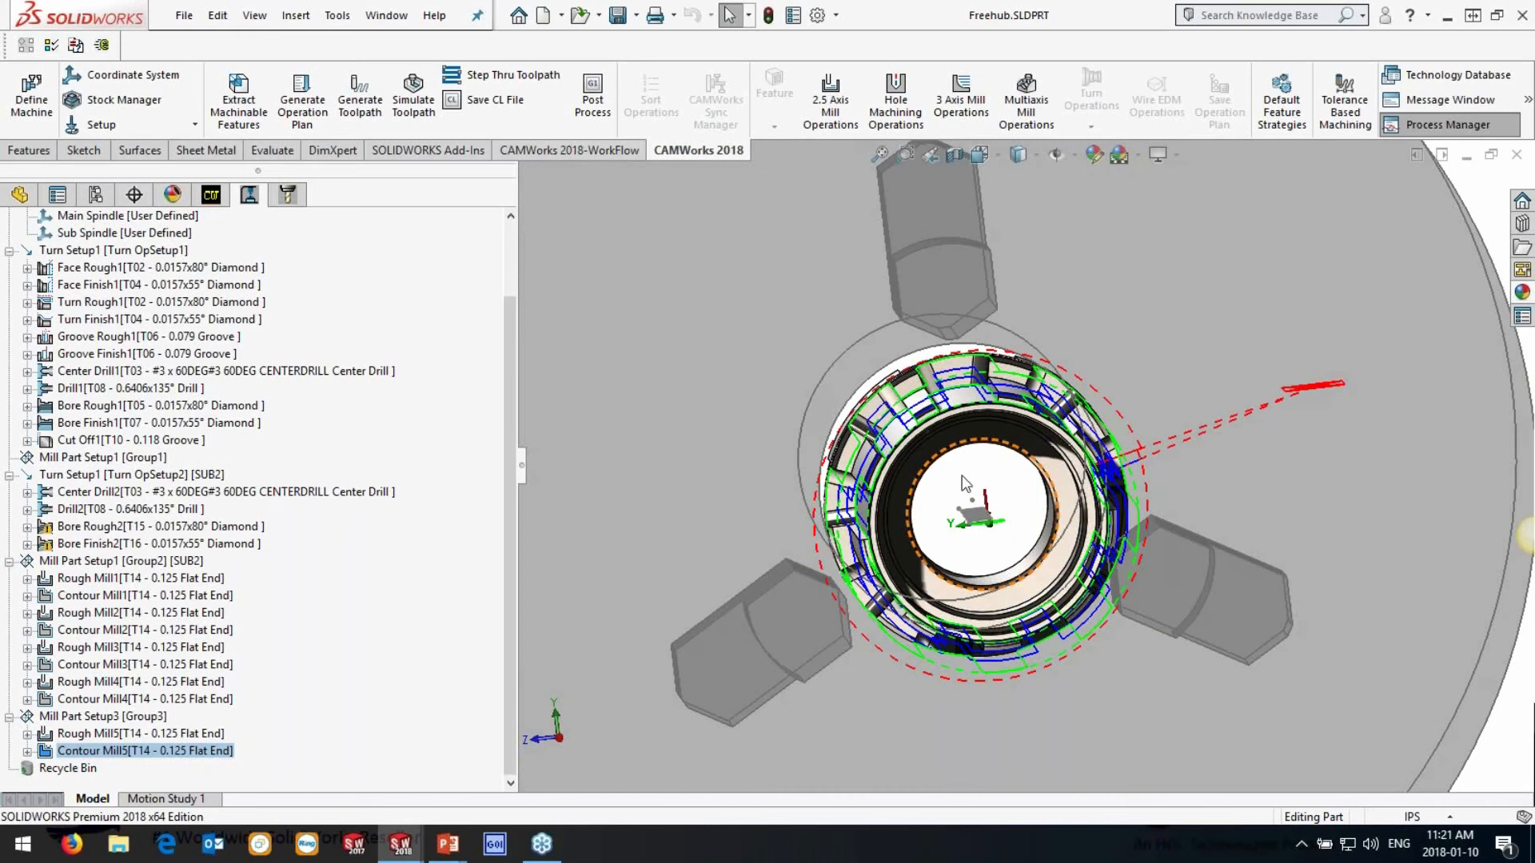
pyautogui.click(80, 152)
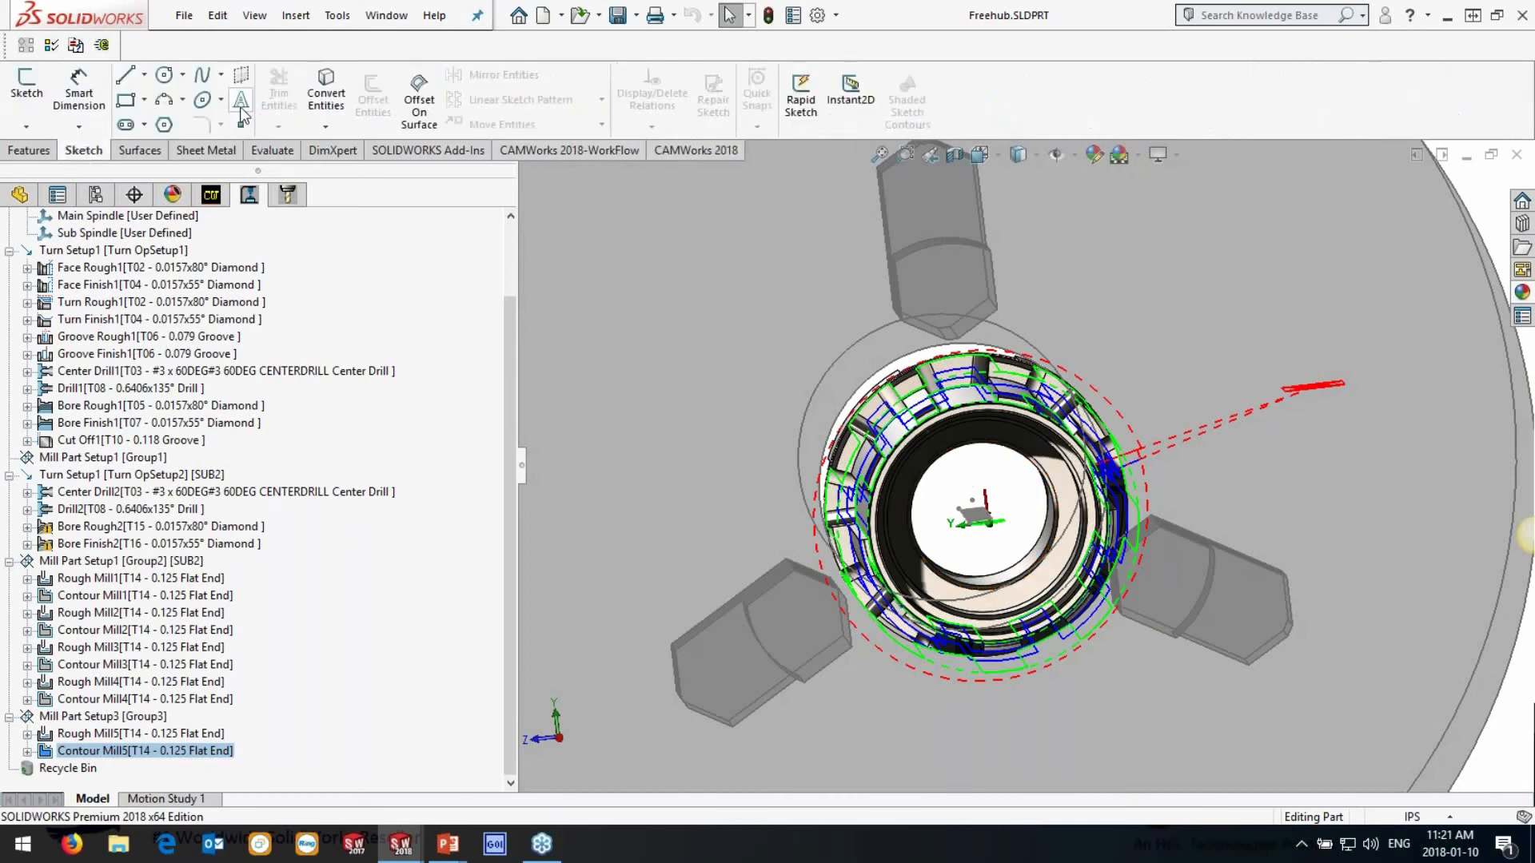
pyautogui.moveTo(1031, 560); pyautogui.dragTo(969, 540, button='middle')
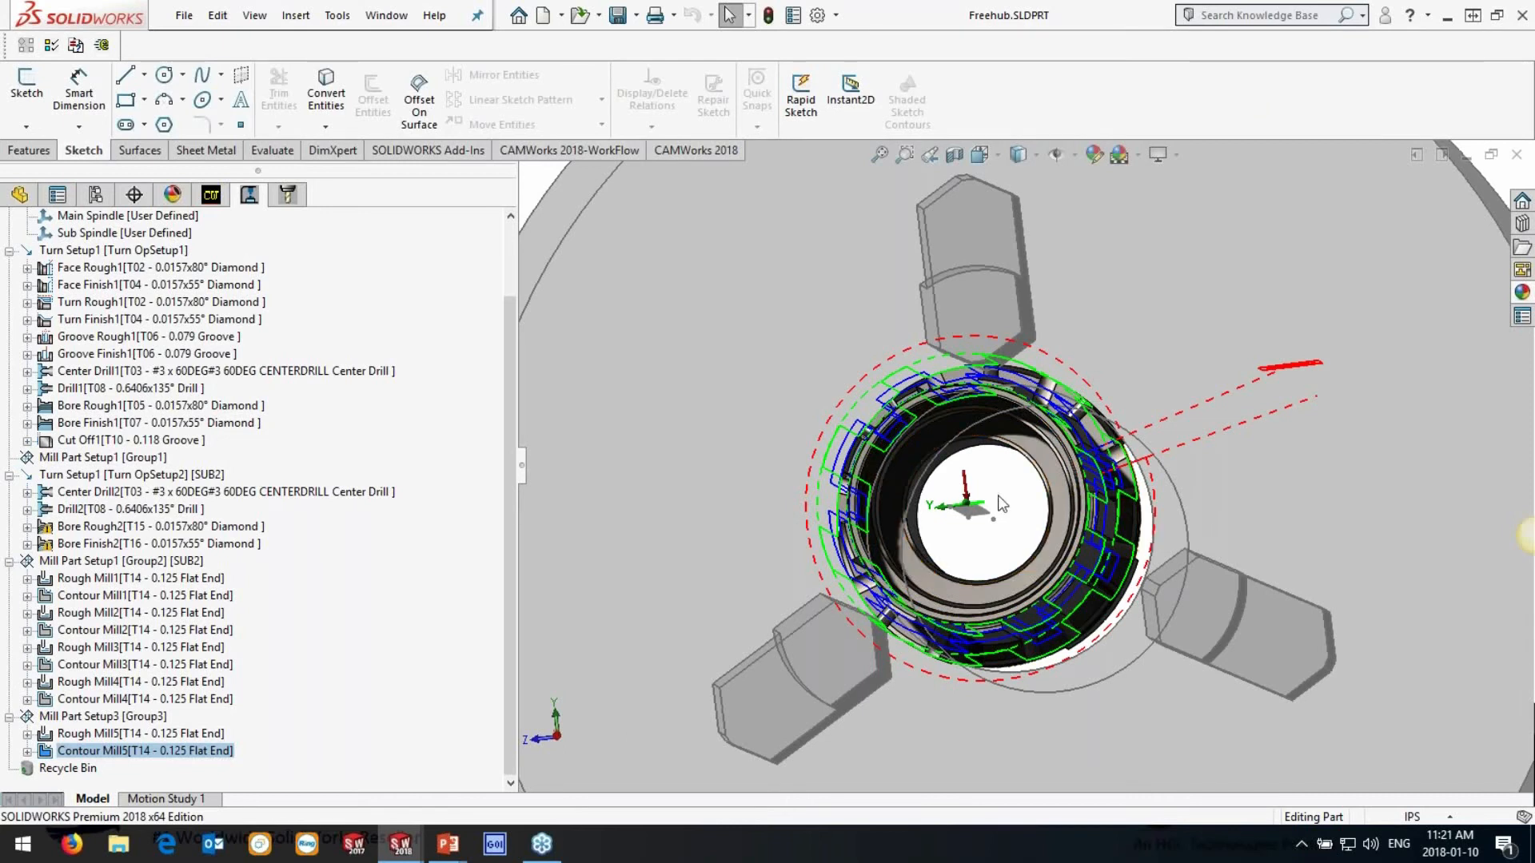
pyautogui.hotkey('ctrl', '7')
# Start another wrapped feature under Mill Part Setup3 and set its type to Wrapped Engrave
pyautogui.click(211, 195)
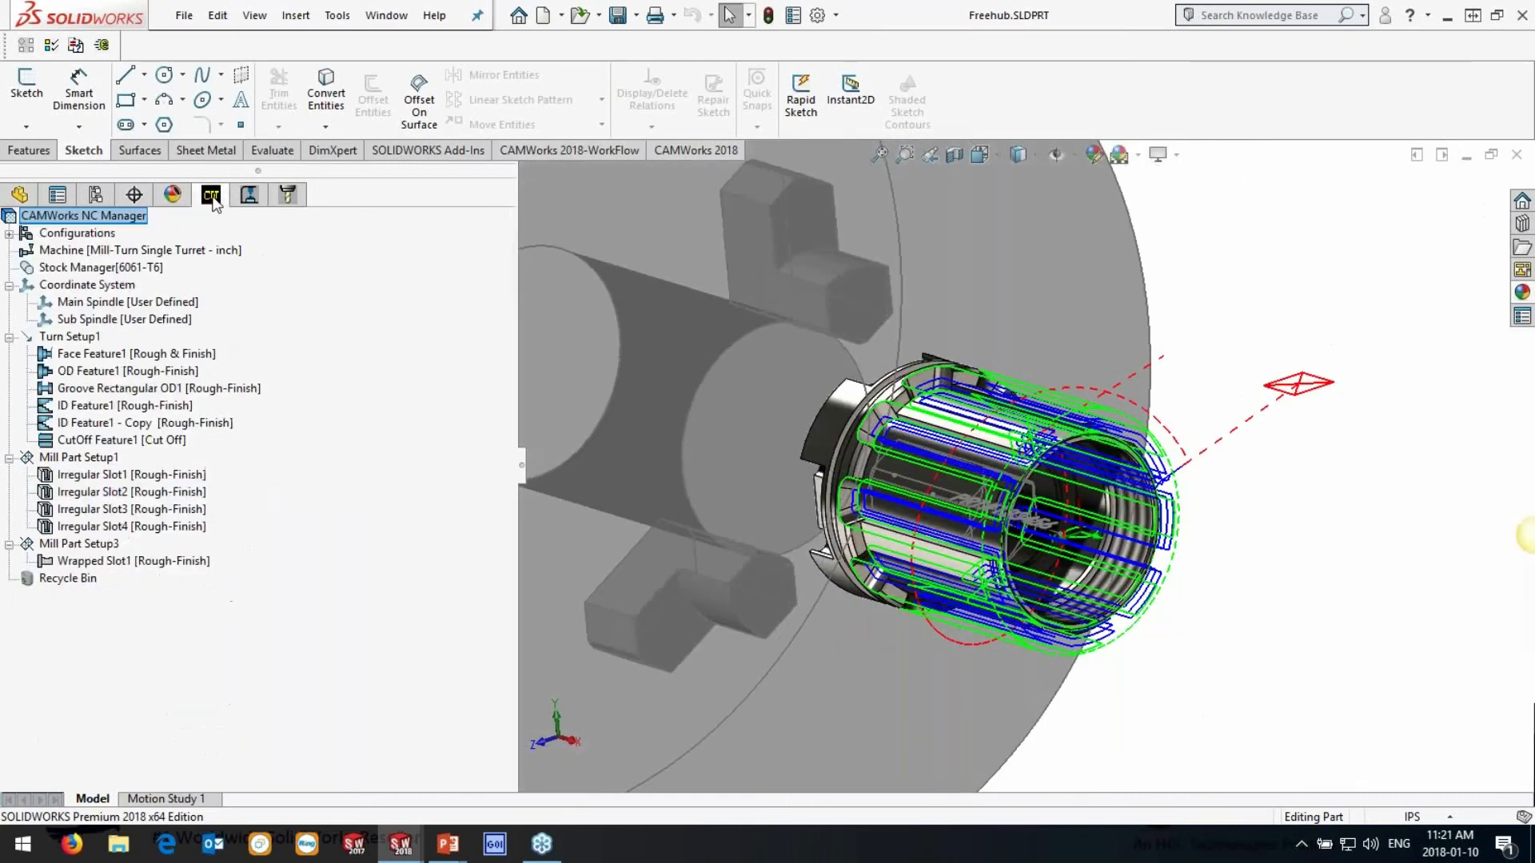
pyautogui.rightClick(78, 545)
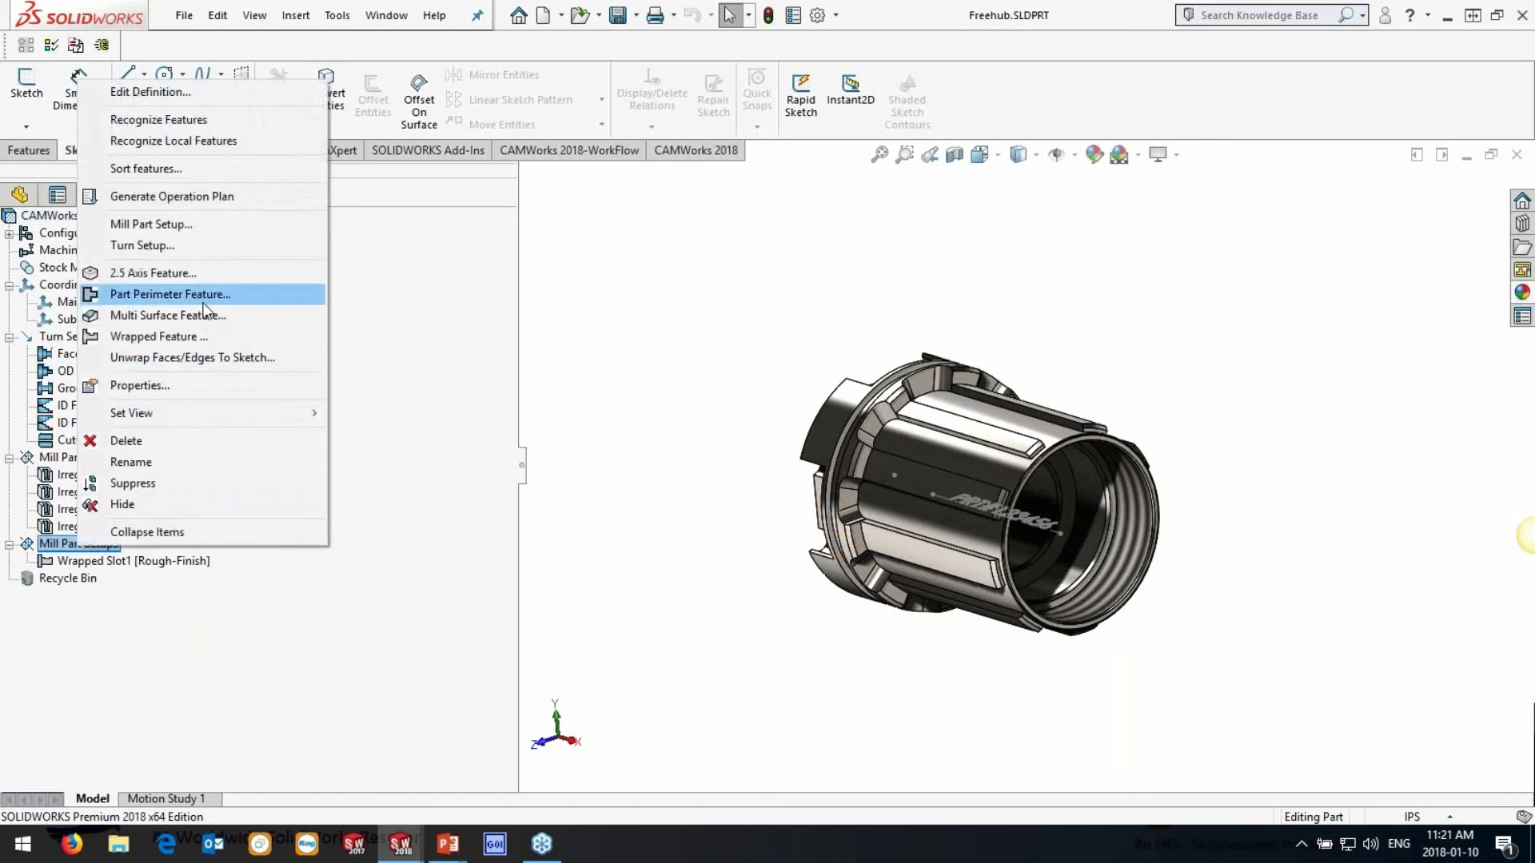
pyautogui.click(182, 338)
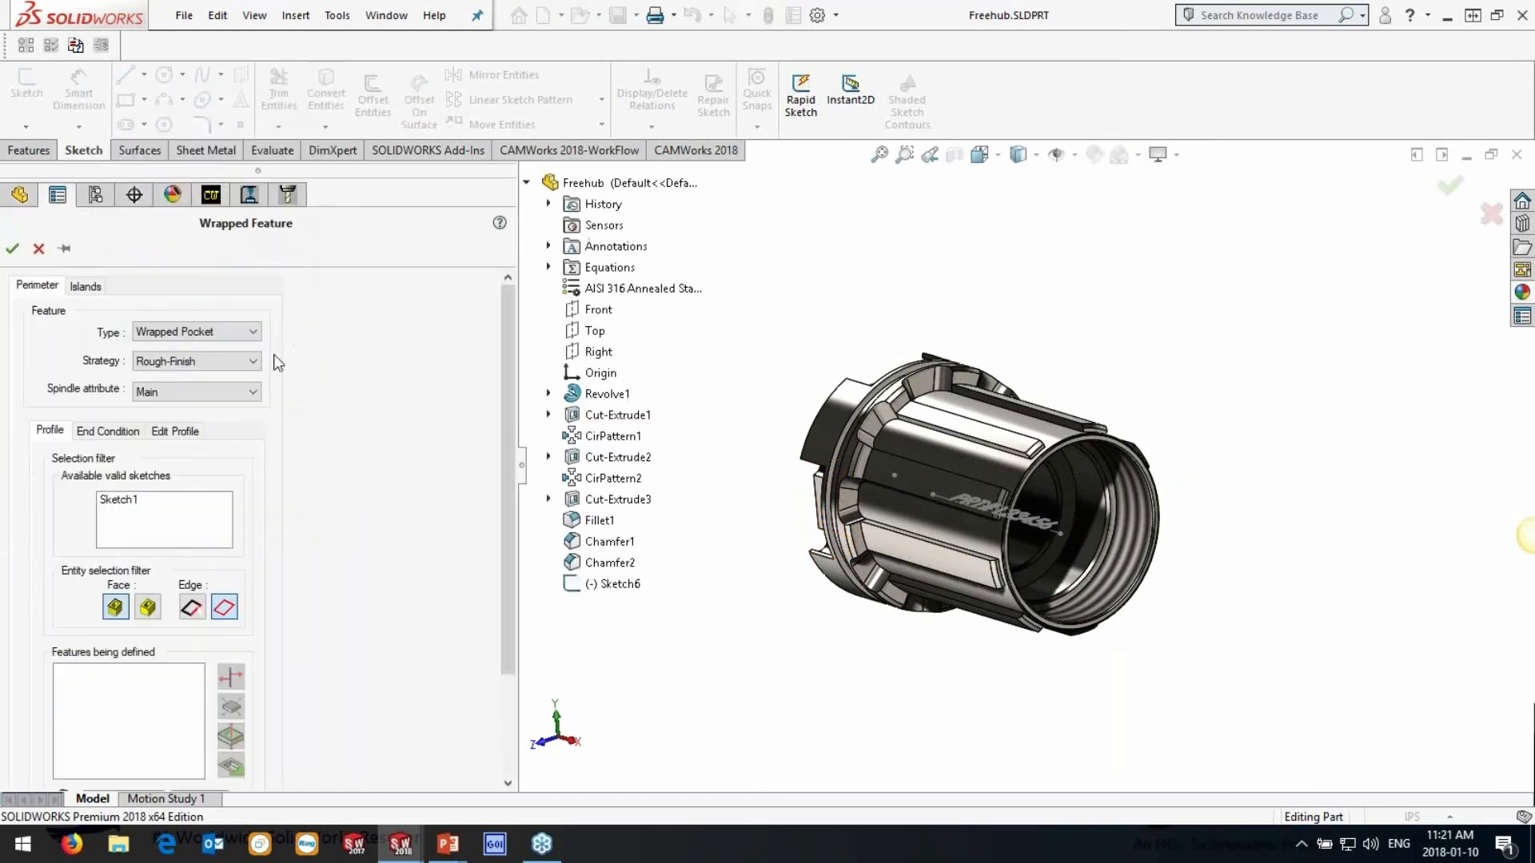
pyautogui.click(214, 332)
pyautogui.click(200, 399)
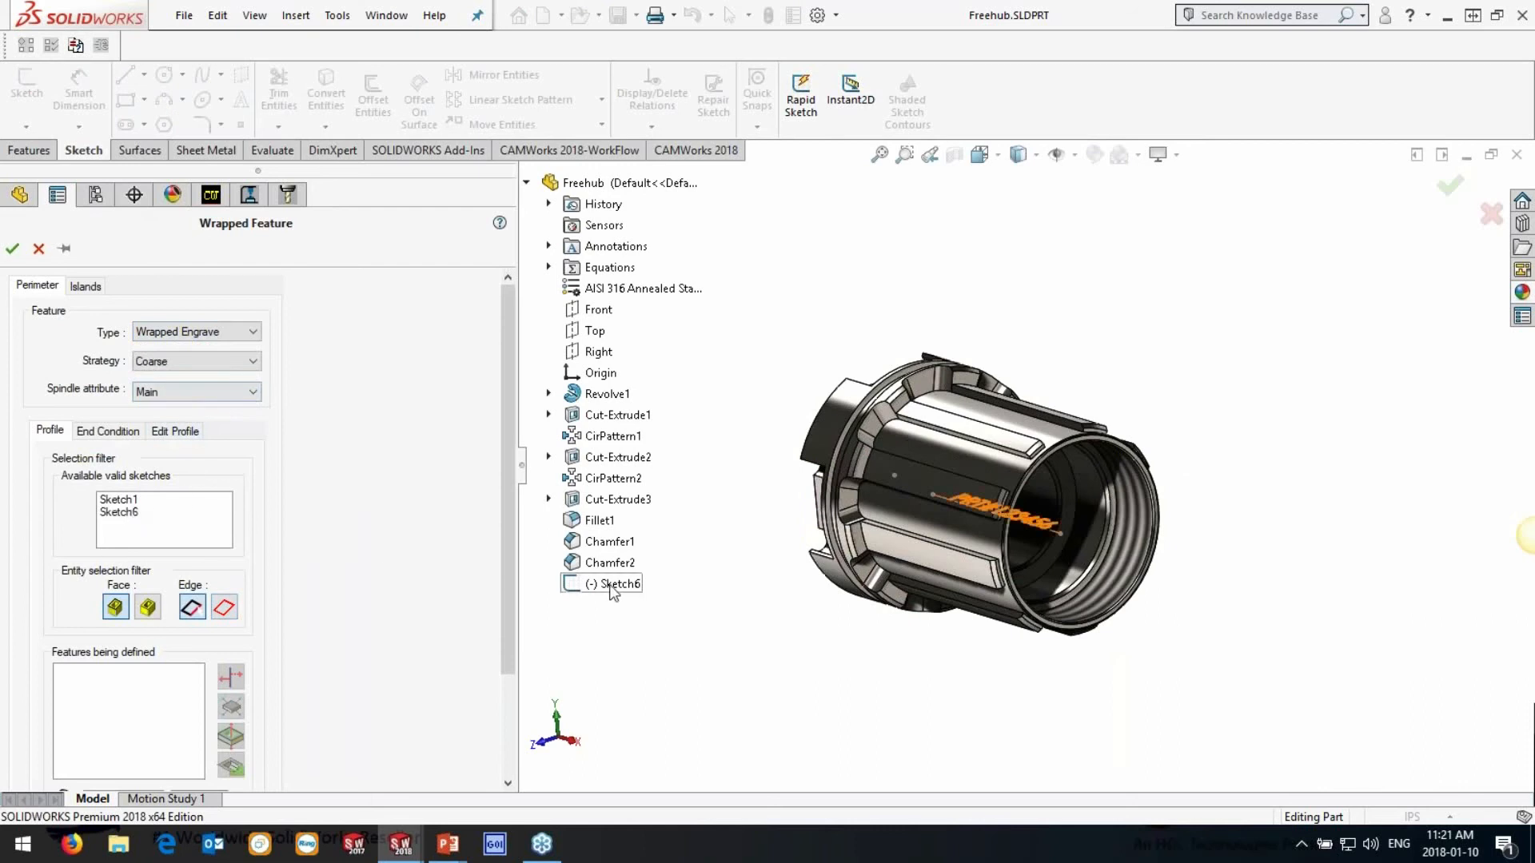
# Use Sketch6 as the engraving profile and wrap it onto the body's outer cylindrical face
pyautogui.moveTo(948, 456); pyautogui.dragTo(987, 532, button='middle')
pyautogui.scroll(-5, 987, 532)
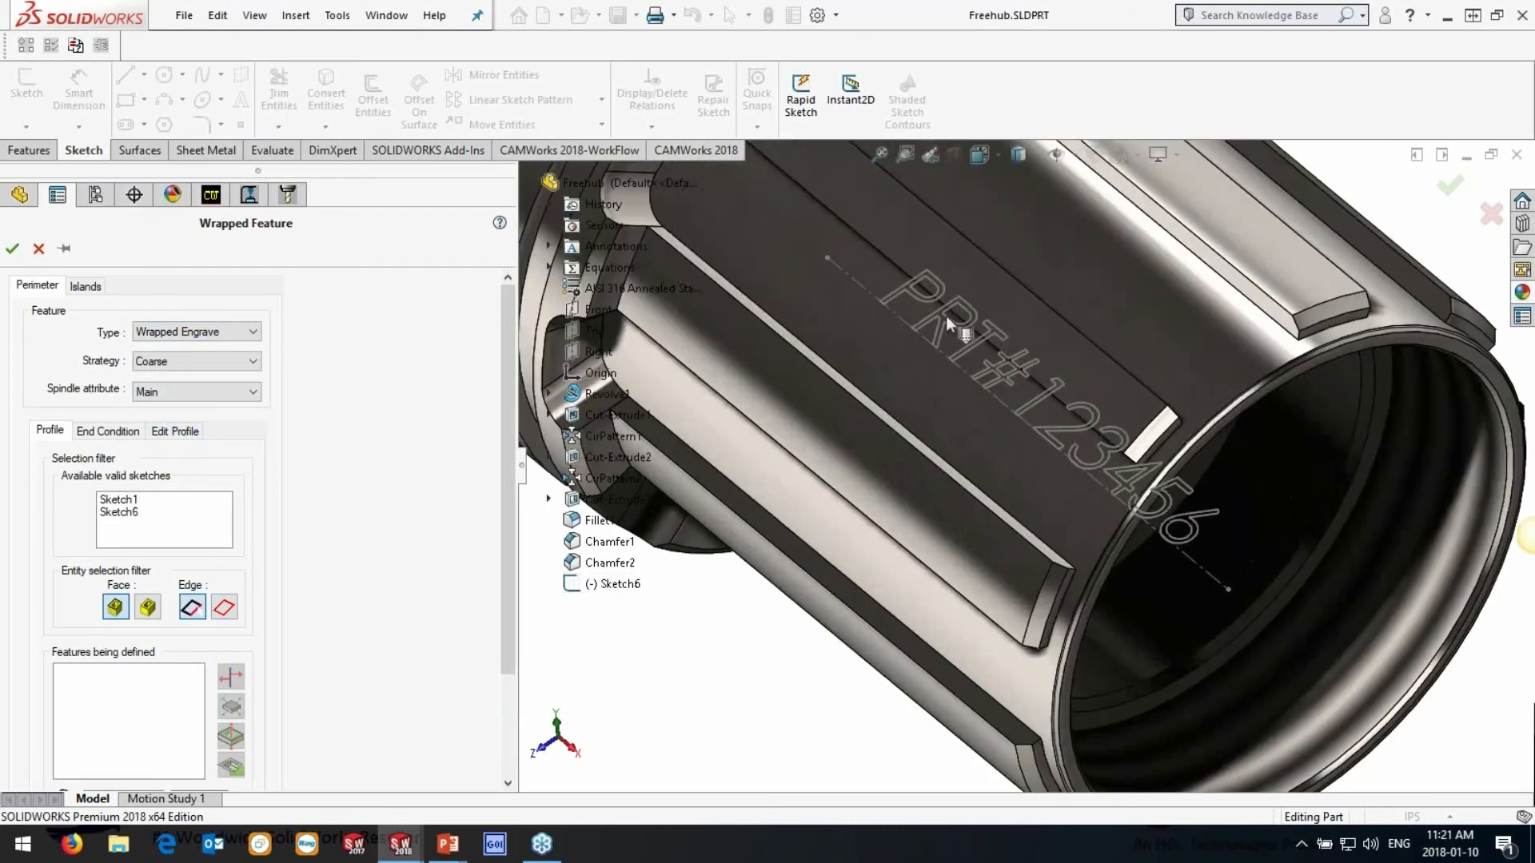
pyautogui.click(116, 518)
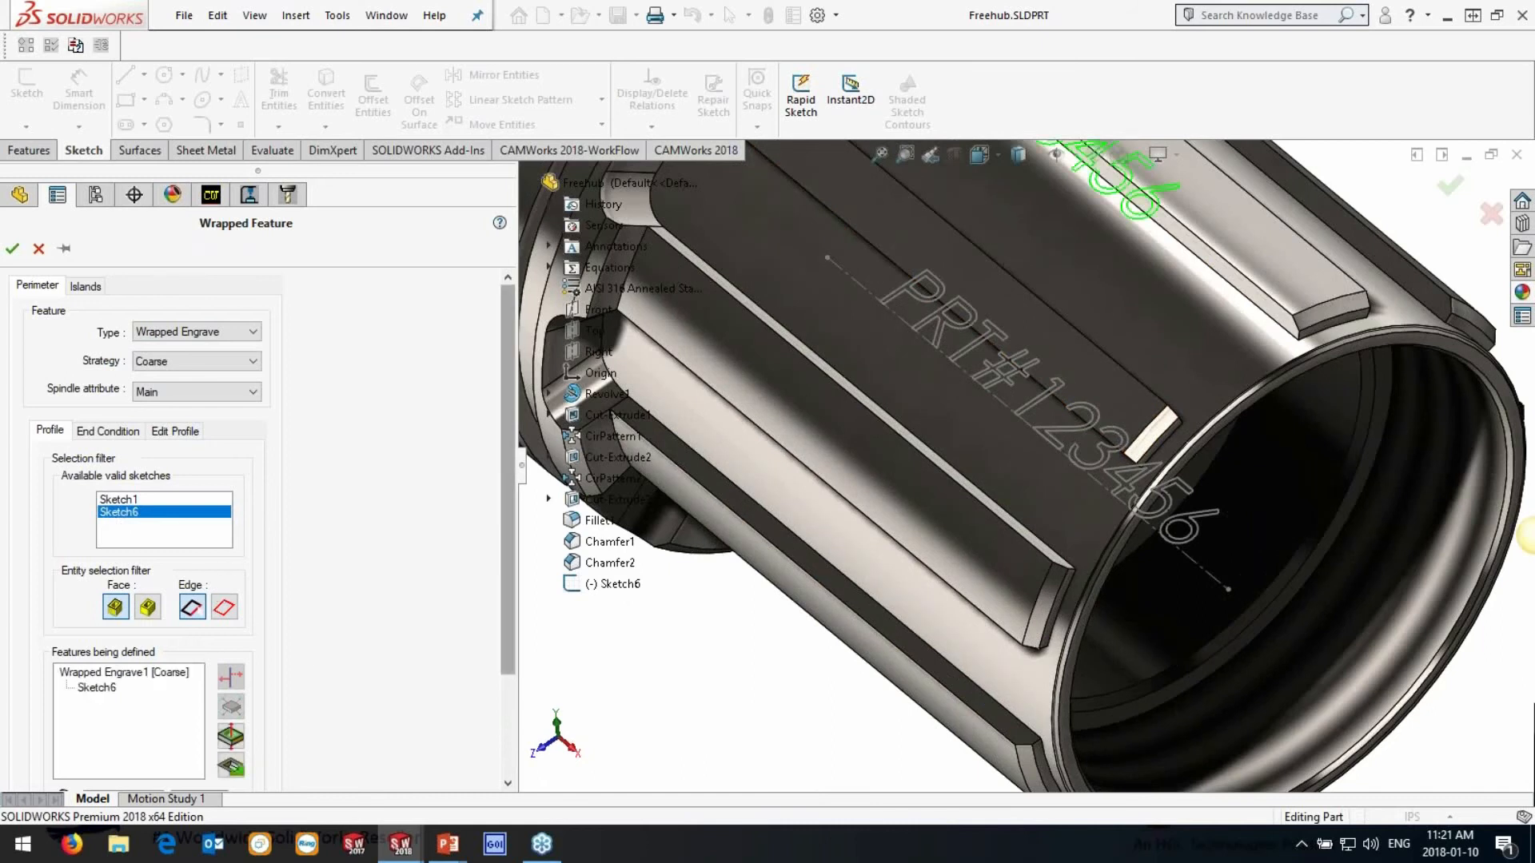
pyautogui.moveTo(507, 419); pyautogui.dragTo(496, 470)
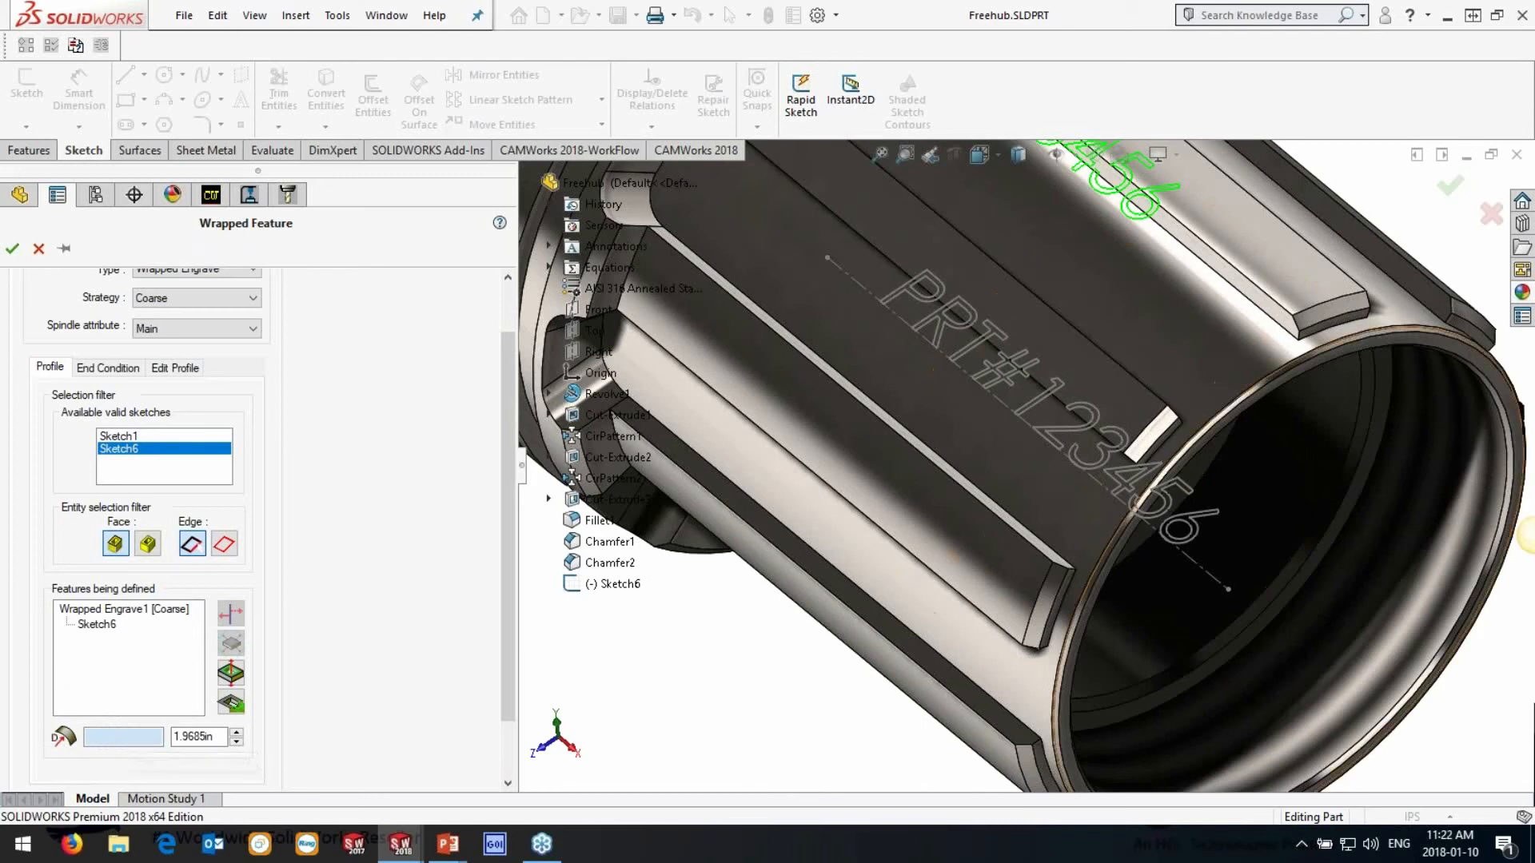
pyautogui.click(1185, 325)
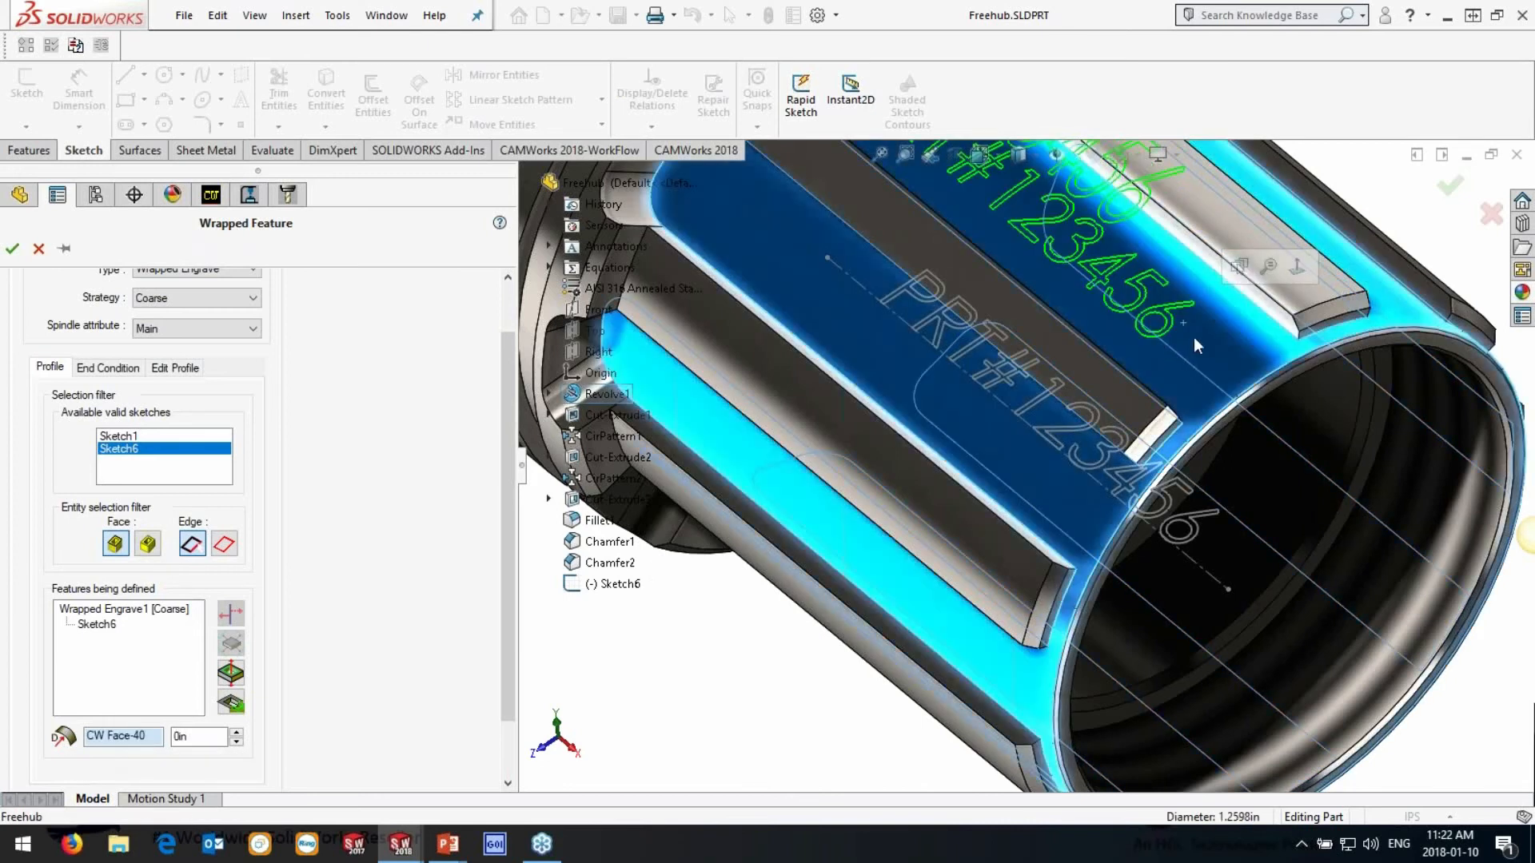
# Set the engraving's end condition to a Blind depth of 0.03 in with Direction 1 reversed
pyautogui.click(120, 370)
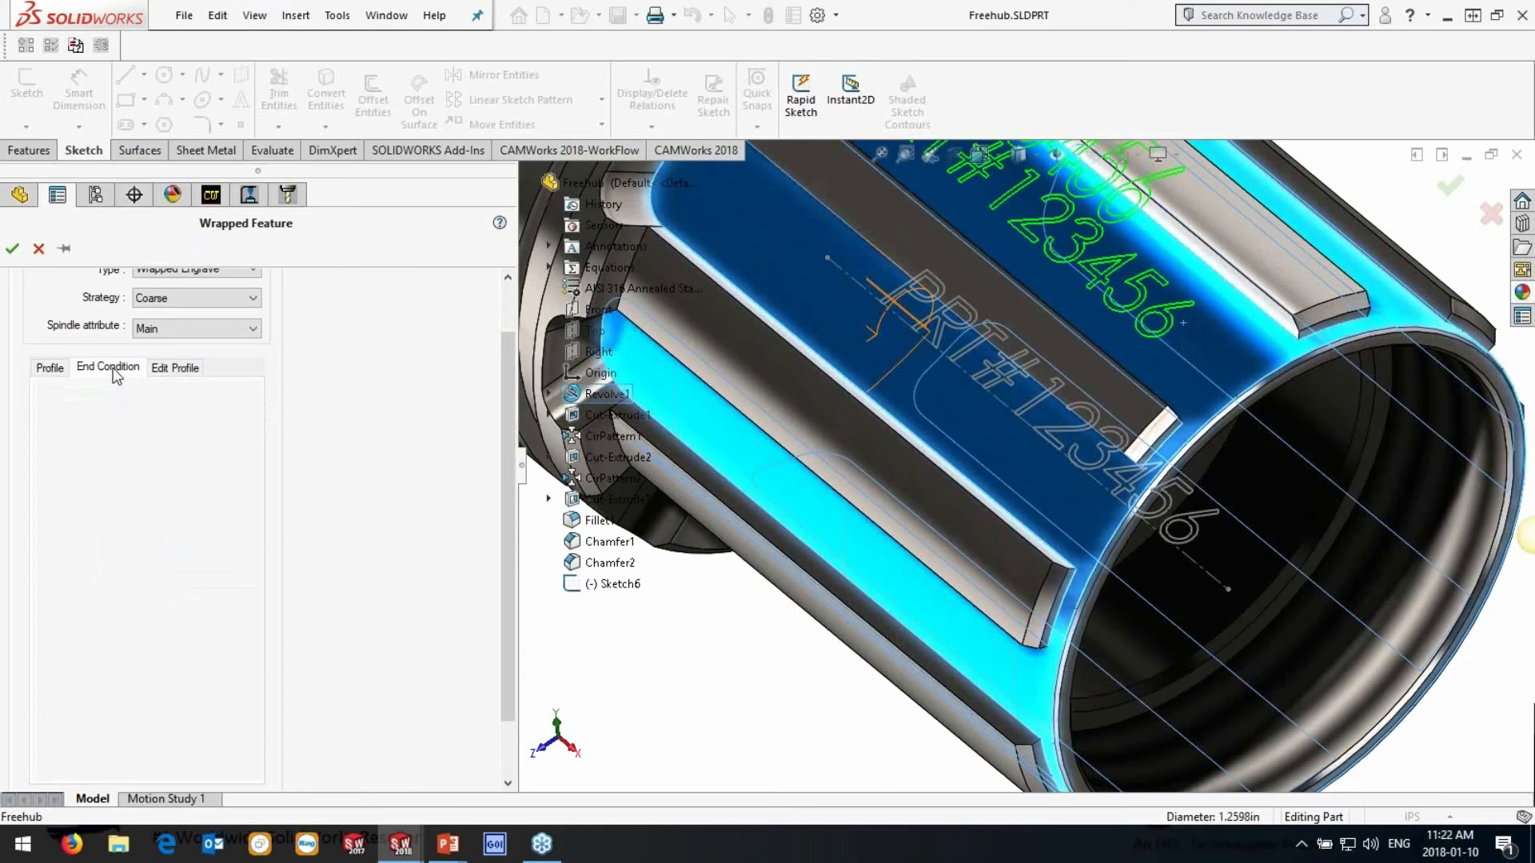
pyautogui.write('.03')
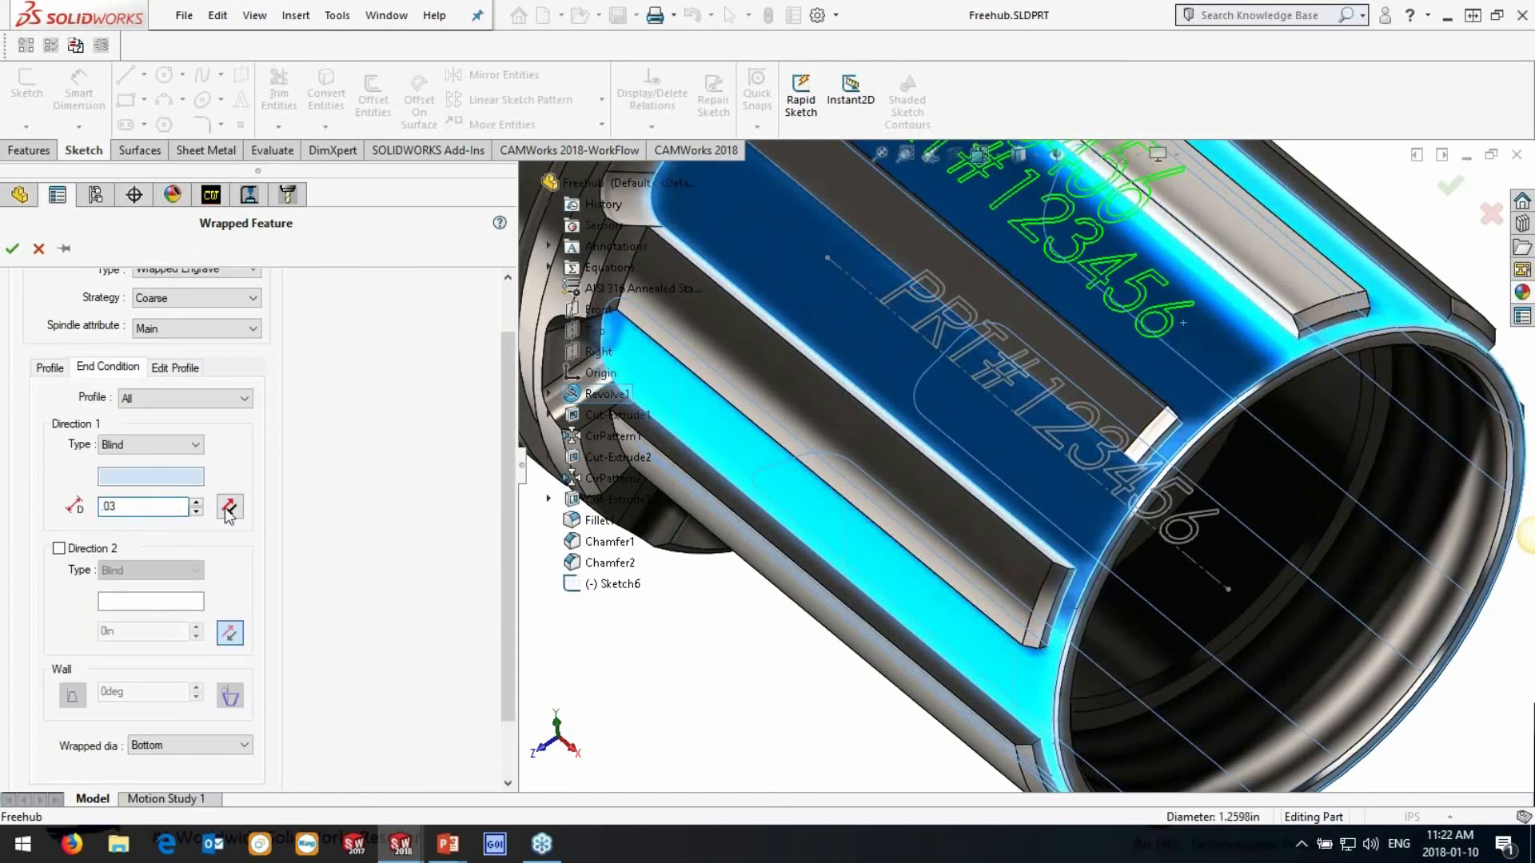
pyautogui.press('Return')
pyautogui.moveTo(1203, 312); pyautogui.dragTo(1133, 276, button='middle')
pyautogui.hotkey('ctrl', '7')
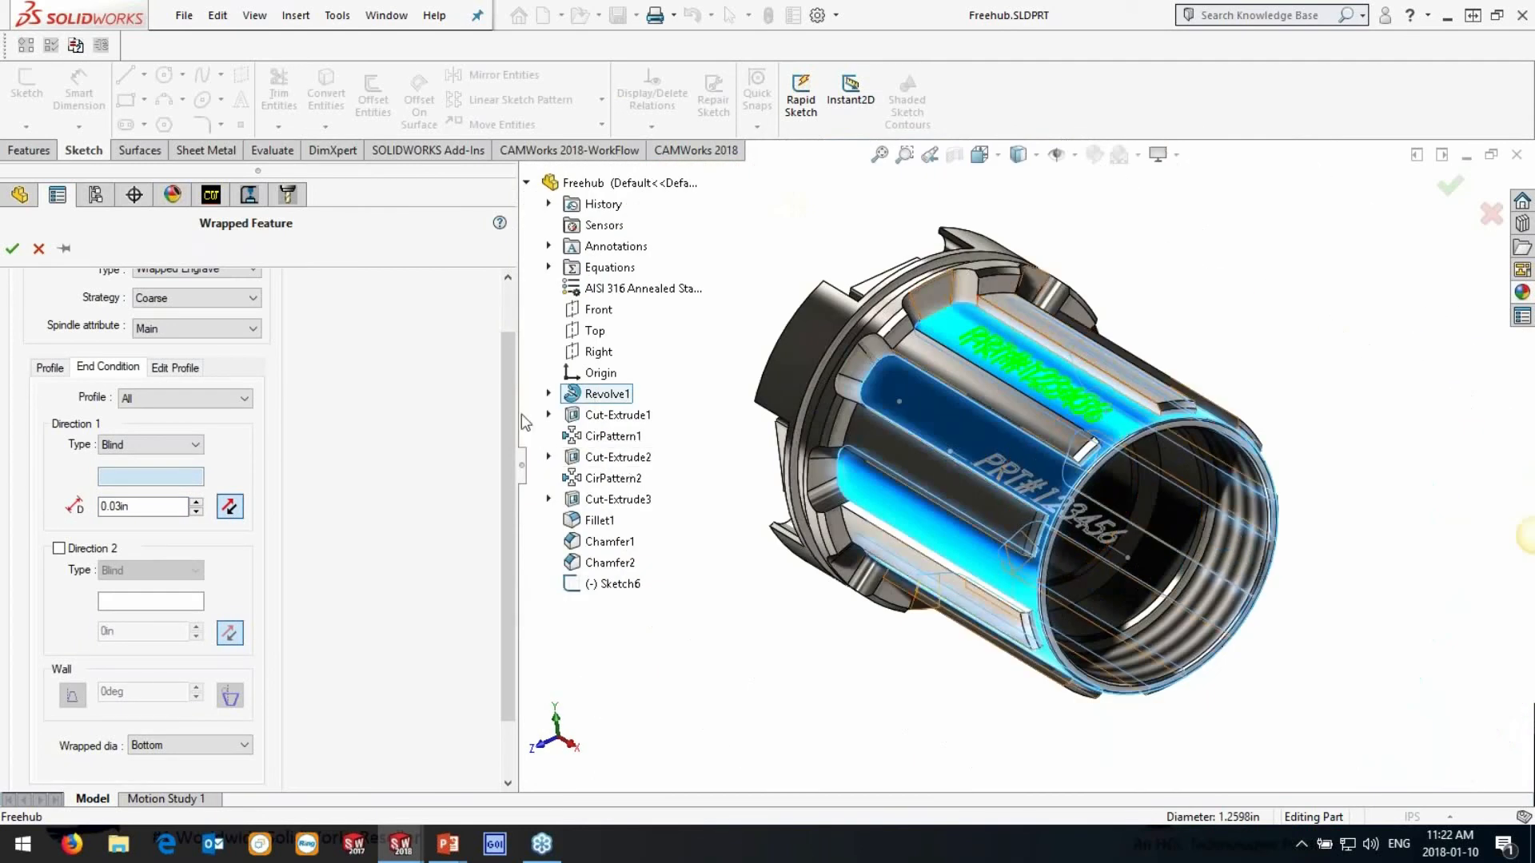
# Set the wrapped engrave feature's strategy to Engrave and accept the feature
pyautogui.scroll(2, 512, 334)
pyautogui.click(208, 361)
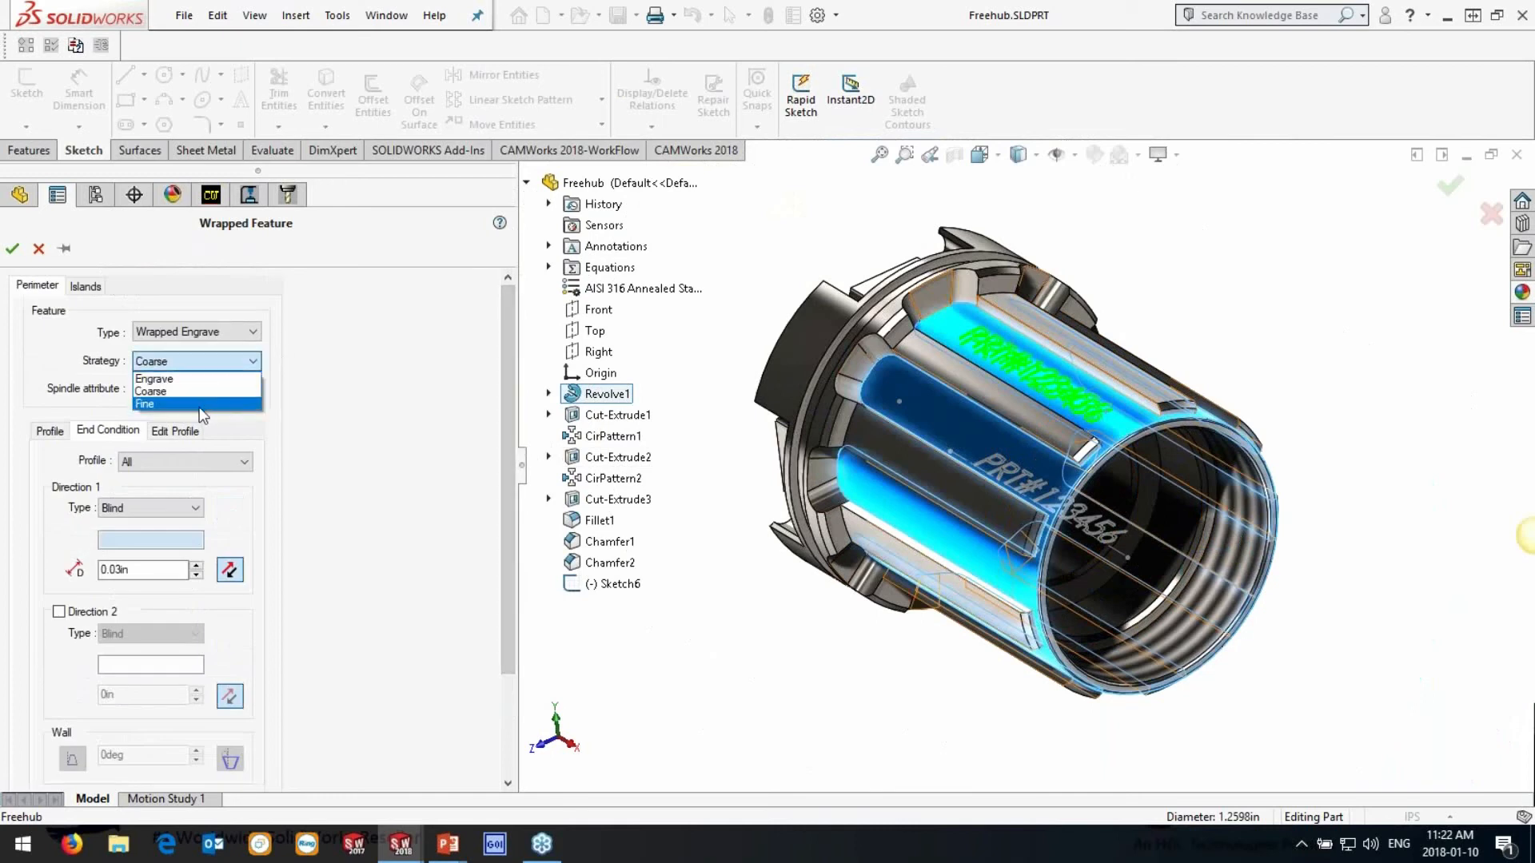
pyautogui.click(145, 394)
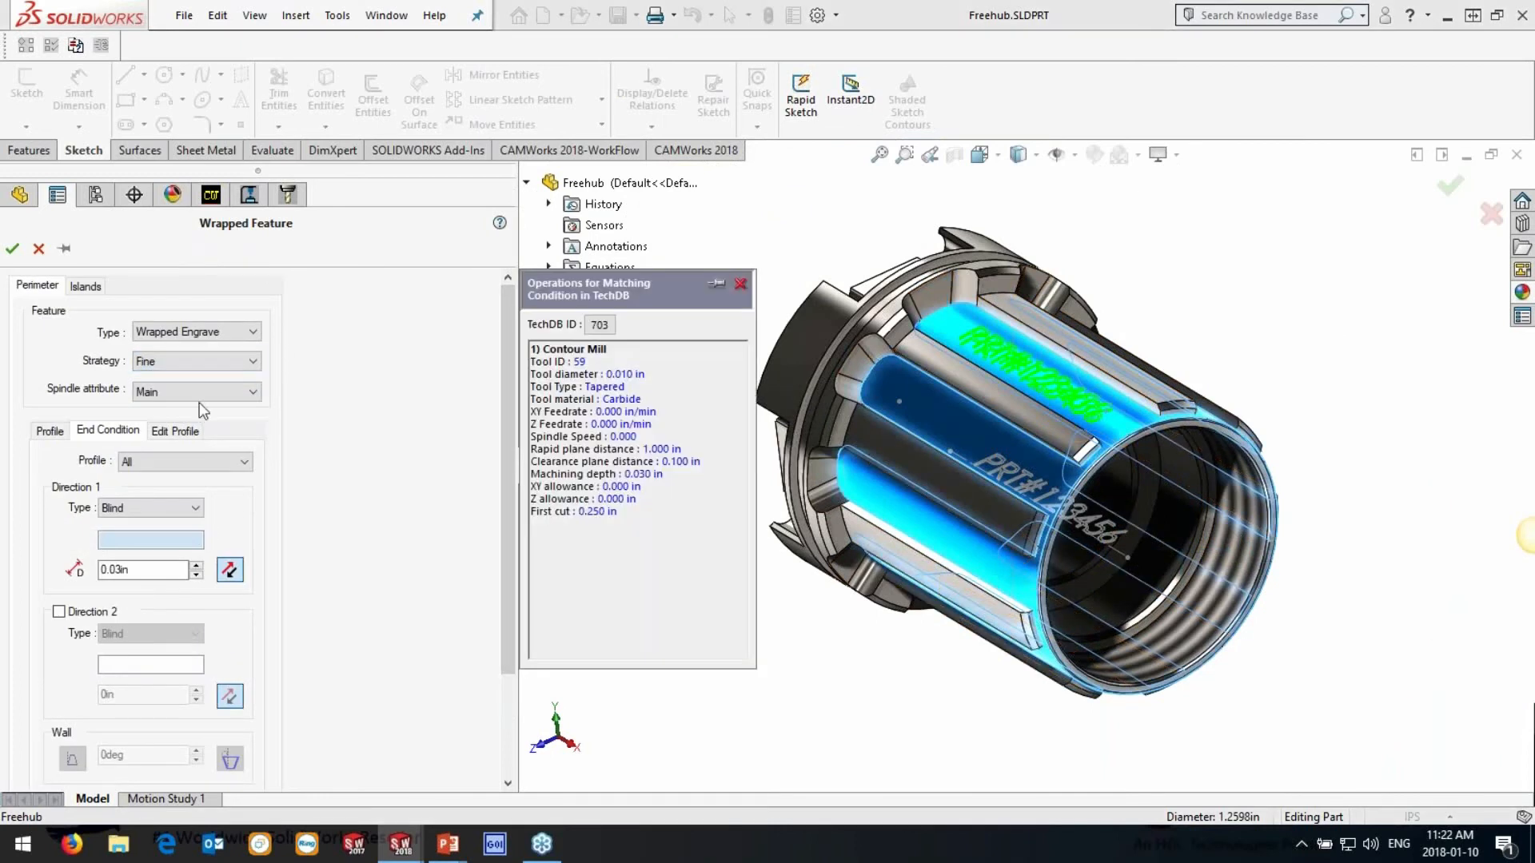
pyautogui.click(190, 363)
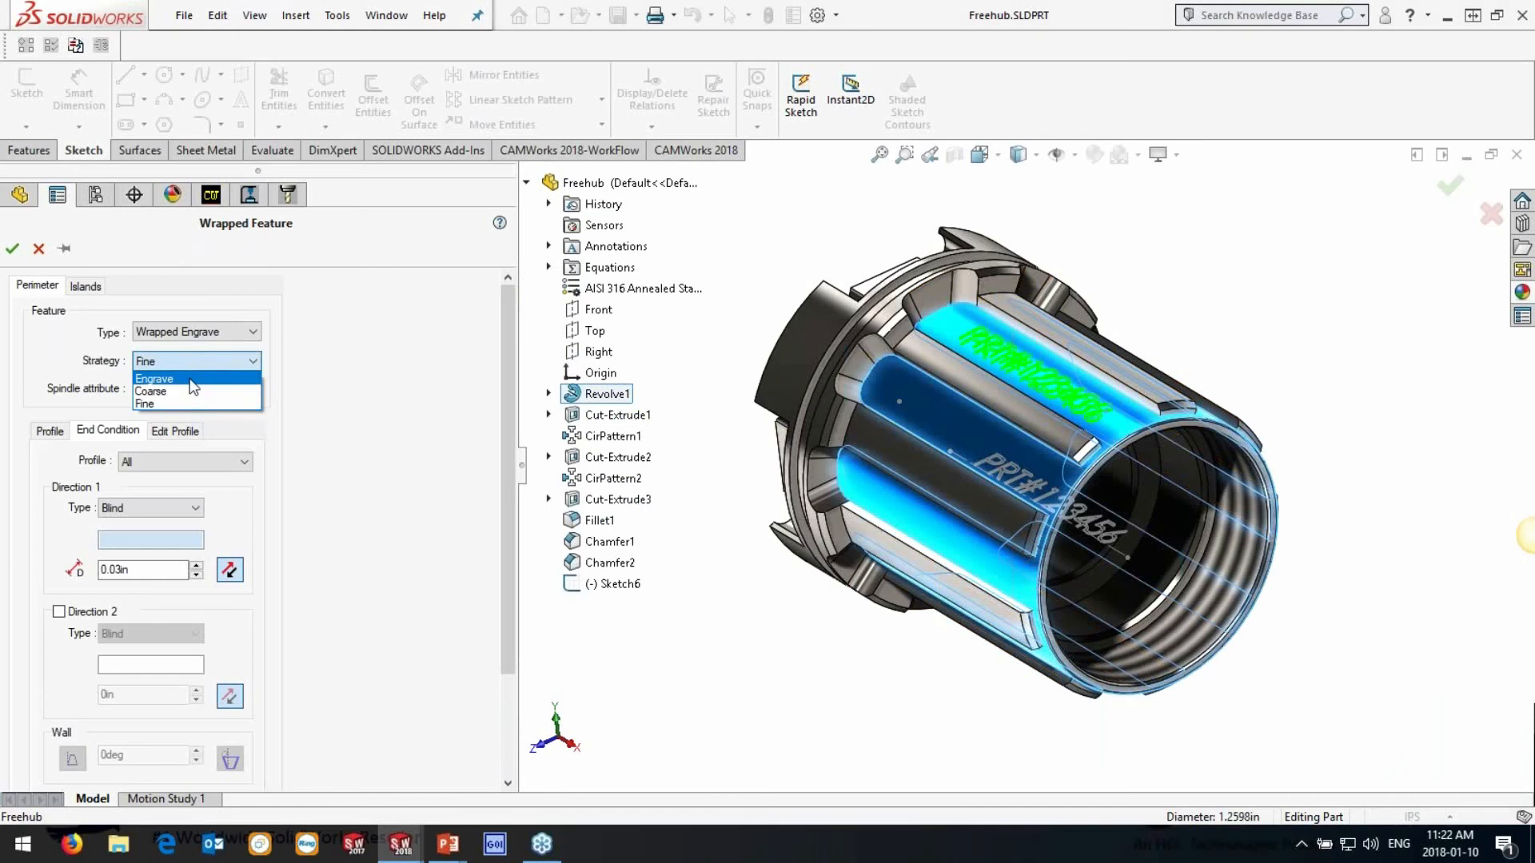
pyautogui.click(210, 373)
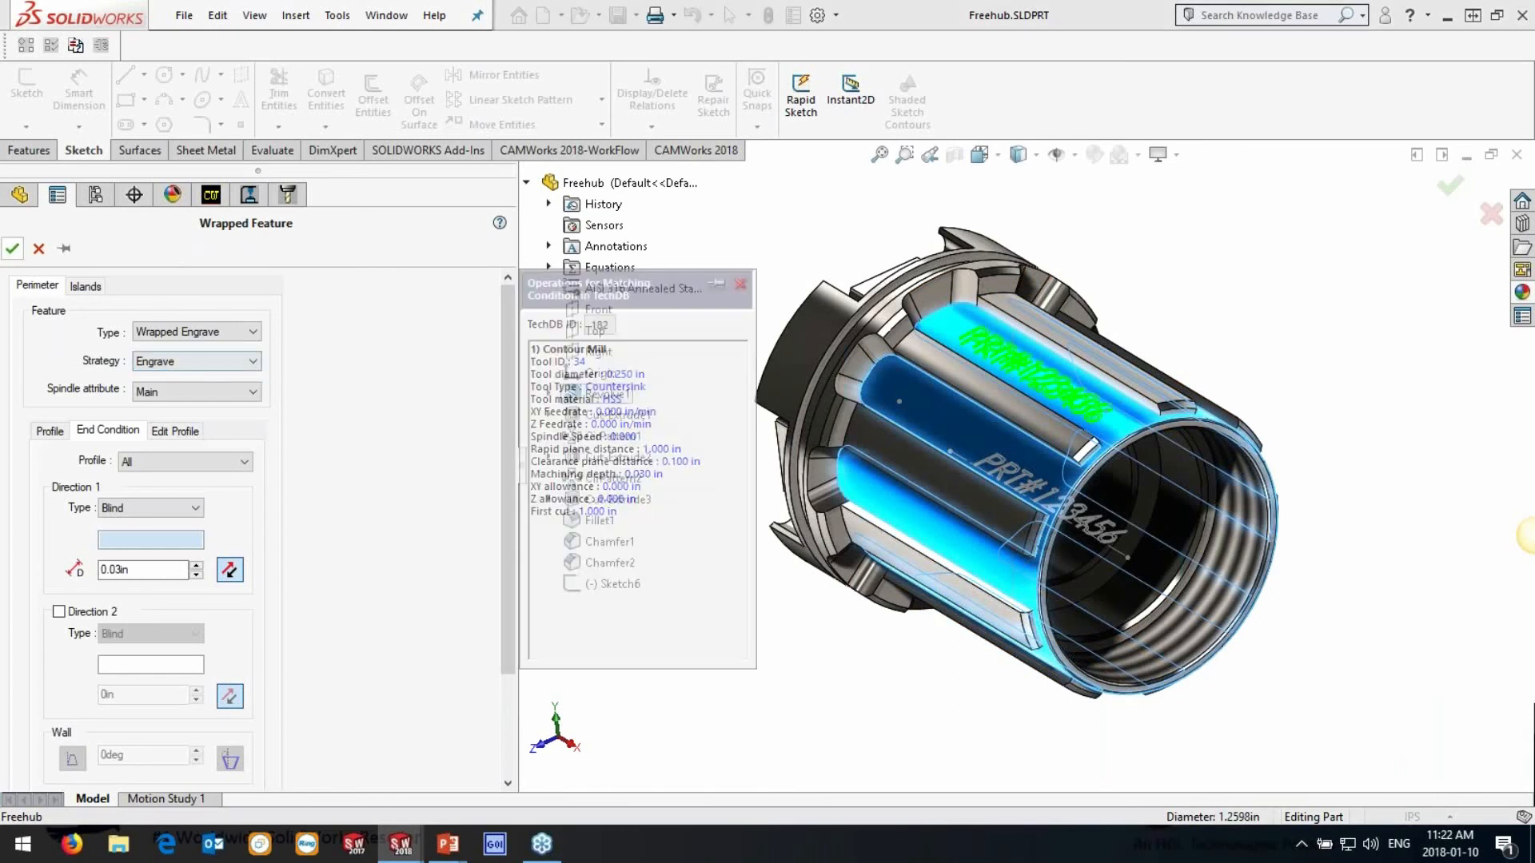
pyautogui.click(12, 249)
# Generate the operation plan for Wrapped Engrave1, create the Contour Mill6 toolpath, and inspect it on the part-number text
pyautogui.click(140, 579)
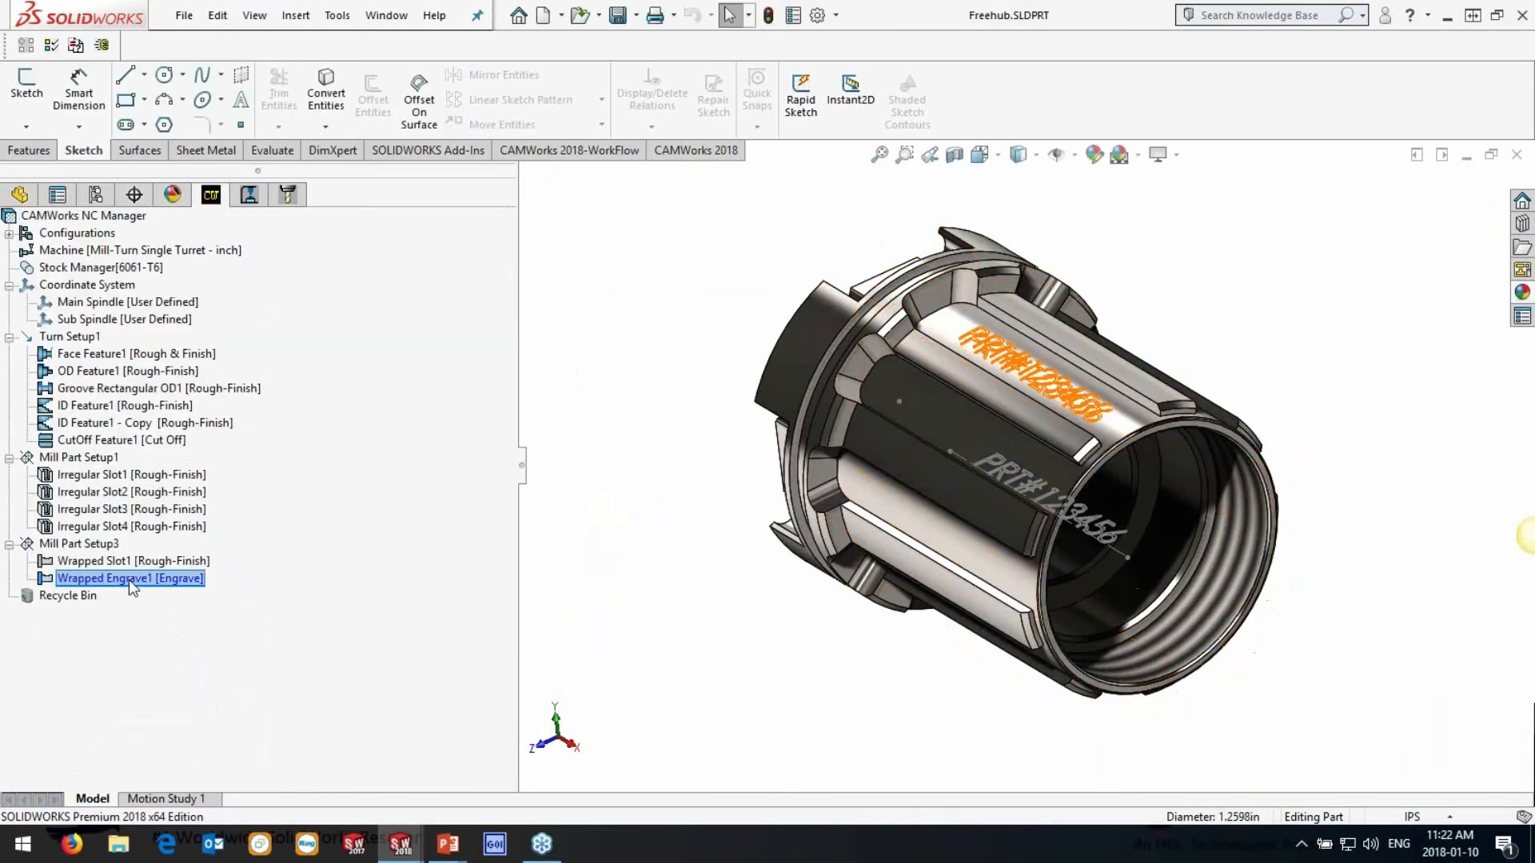
pyautogui.rightClick(128, 579)
pyautogui.click(245, 289)
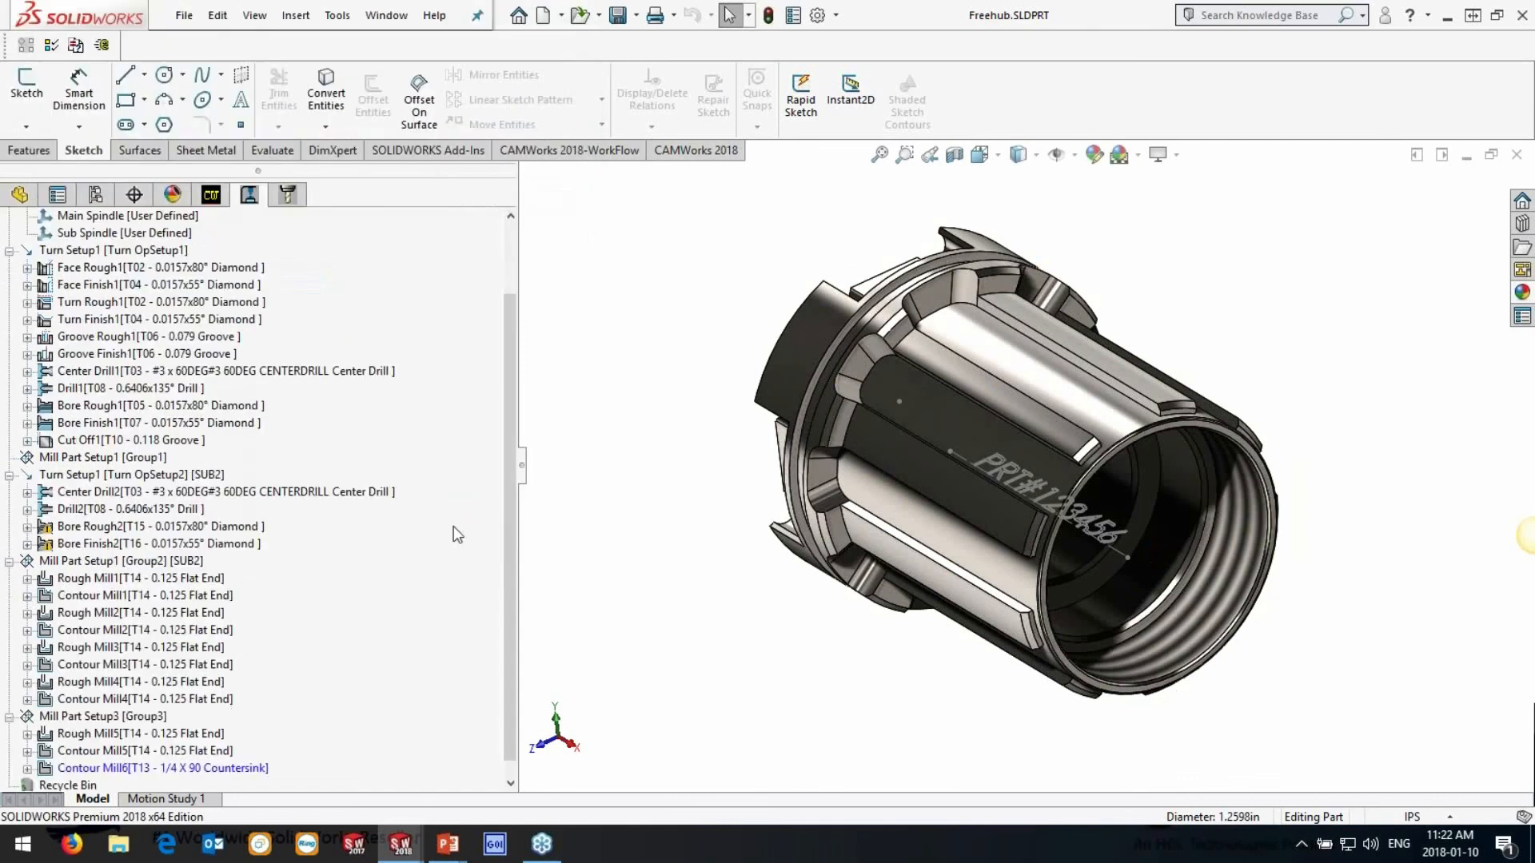
pyautogui.rightClick(223, 753)
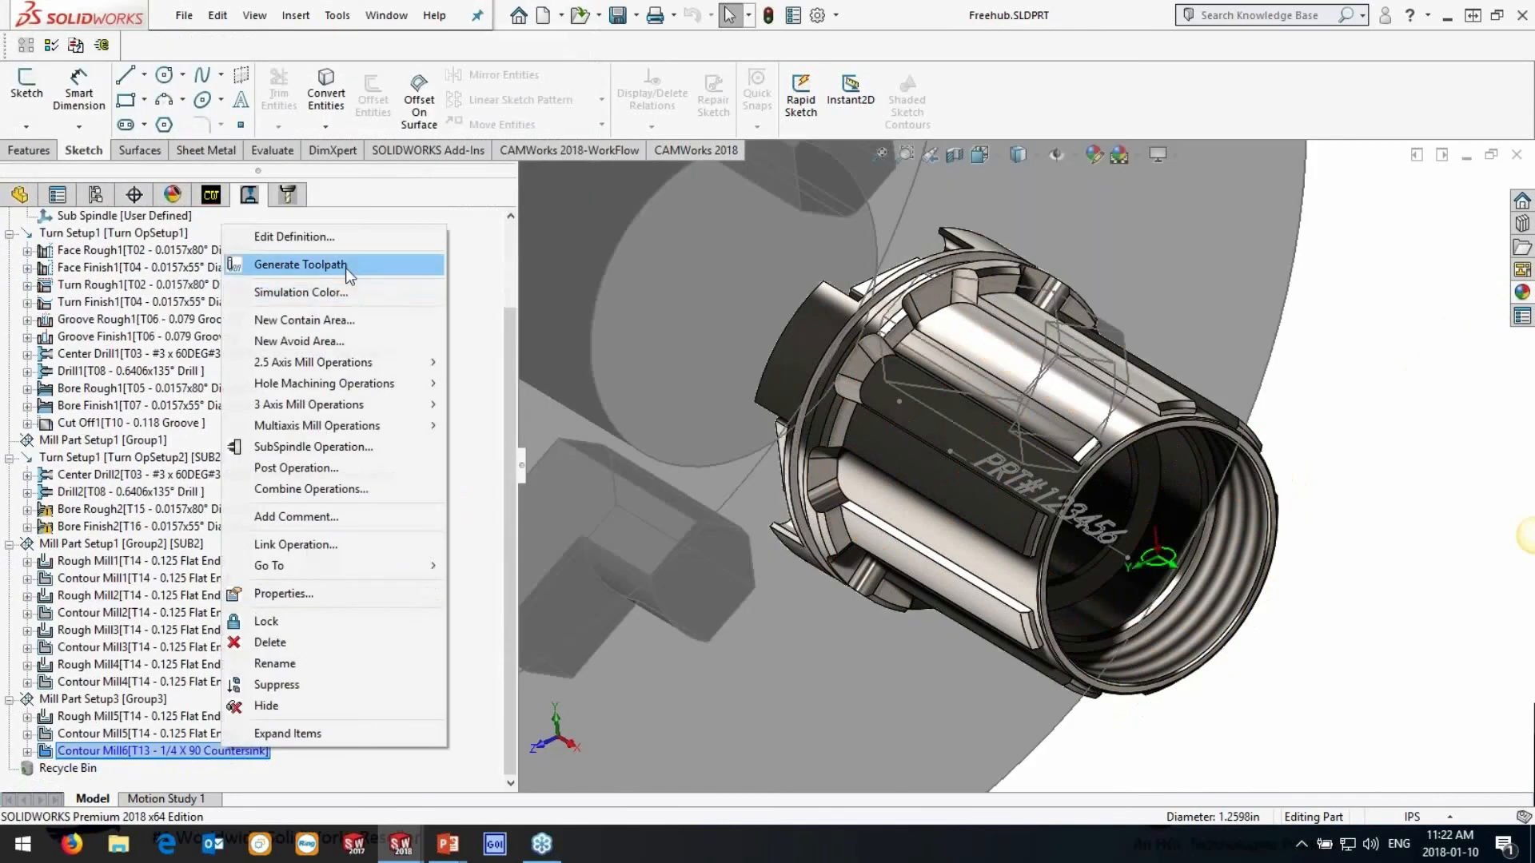
pyautogui.click(344, 263)
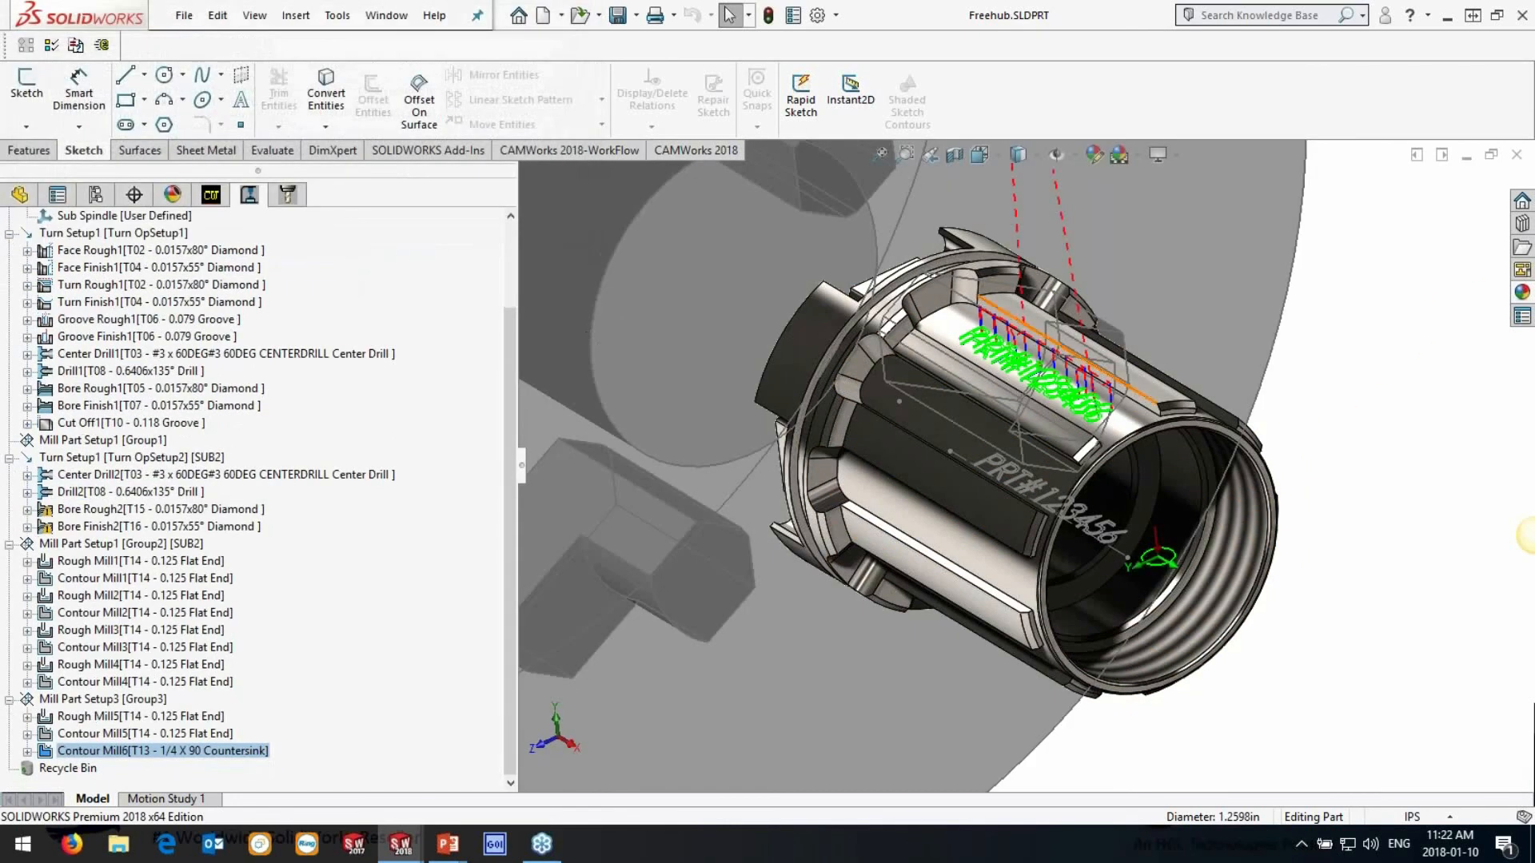
pyautogui.scroll(-5, 1007, 337)
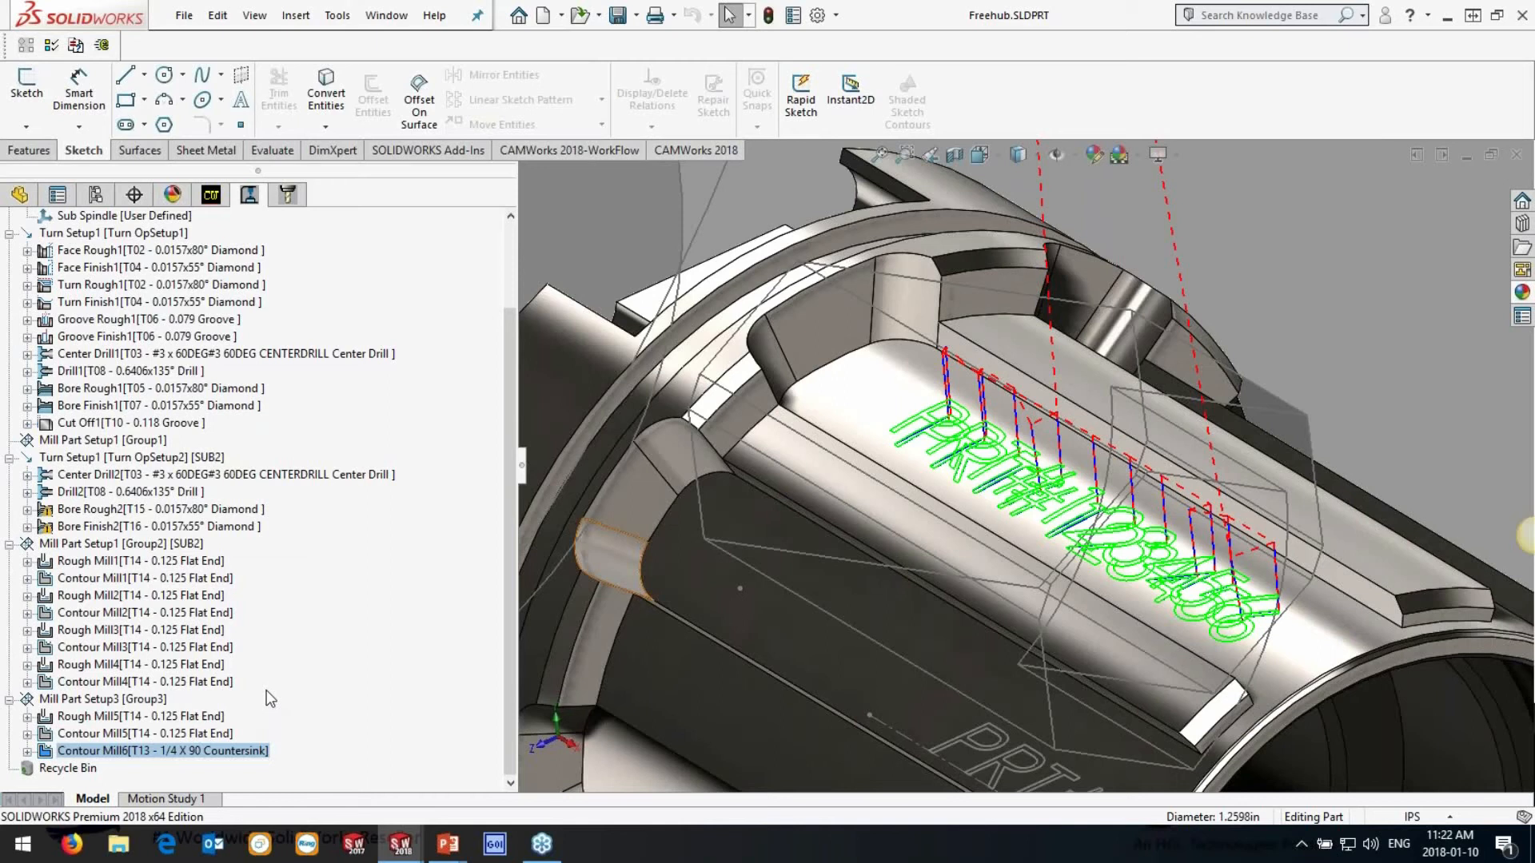
pyautogui.scroll(5, 779, 479)
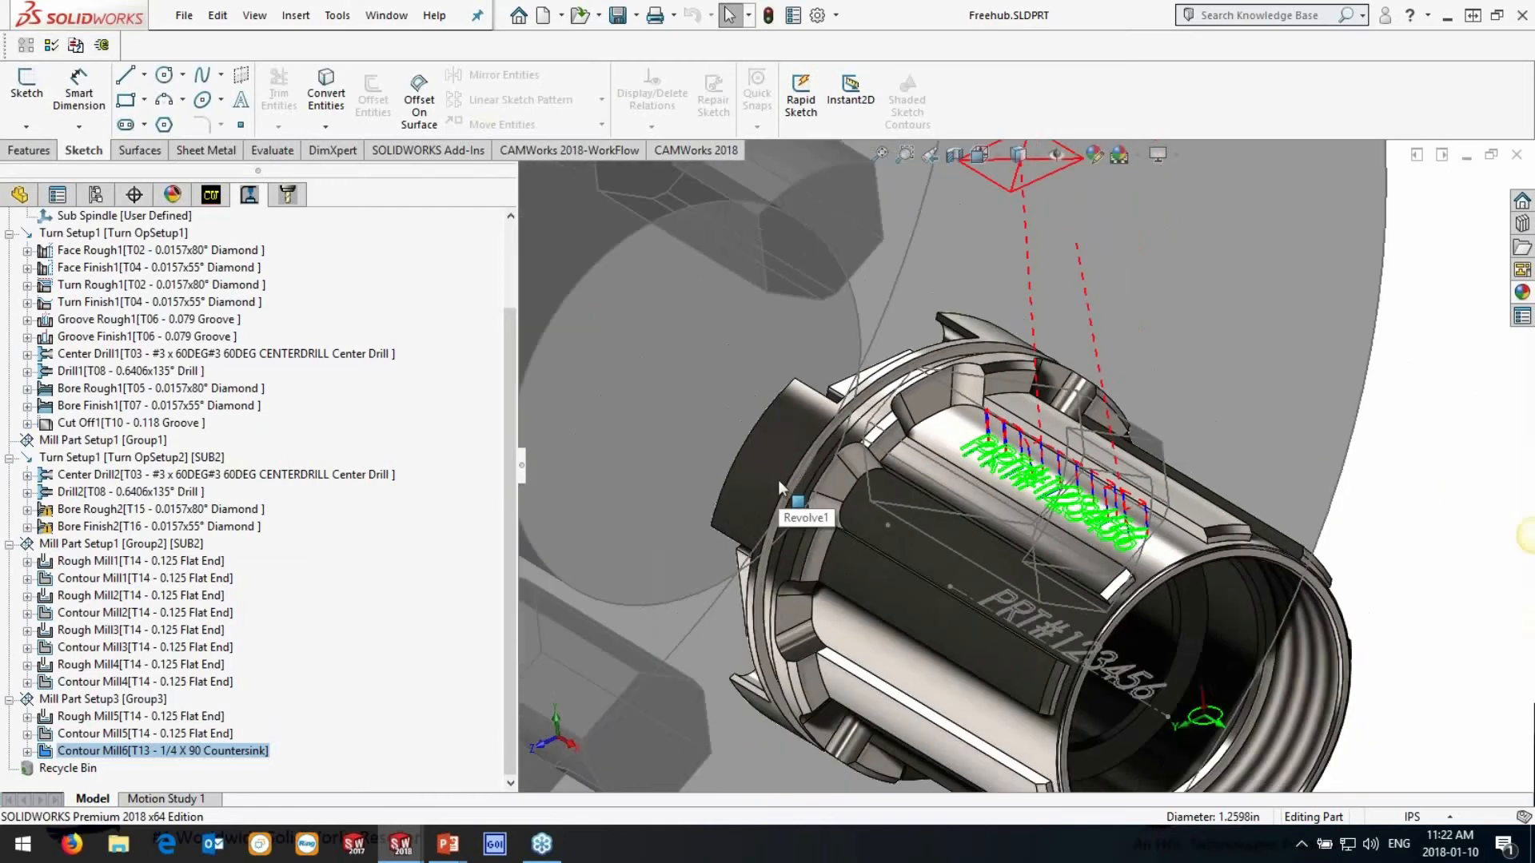
pyautogui.scroll(3, 836, 472)
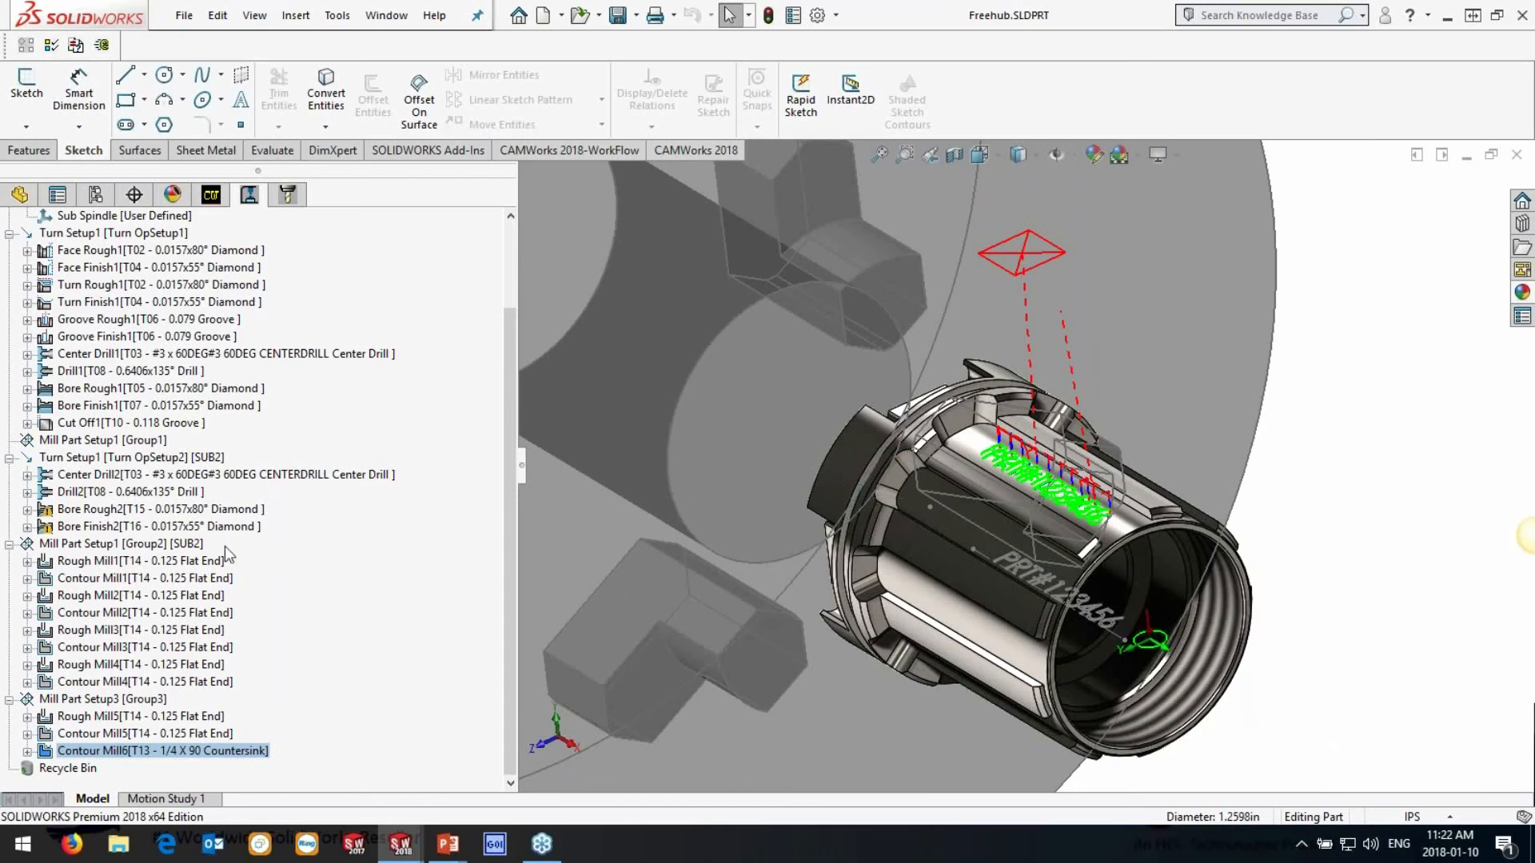
pyautogui.scroll(-3, 952, 420)
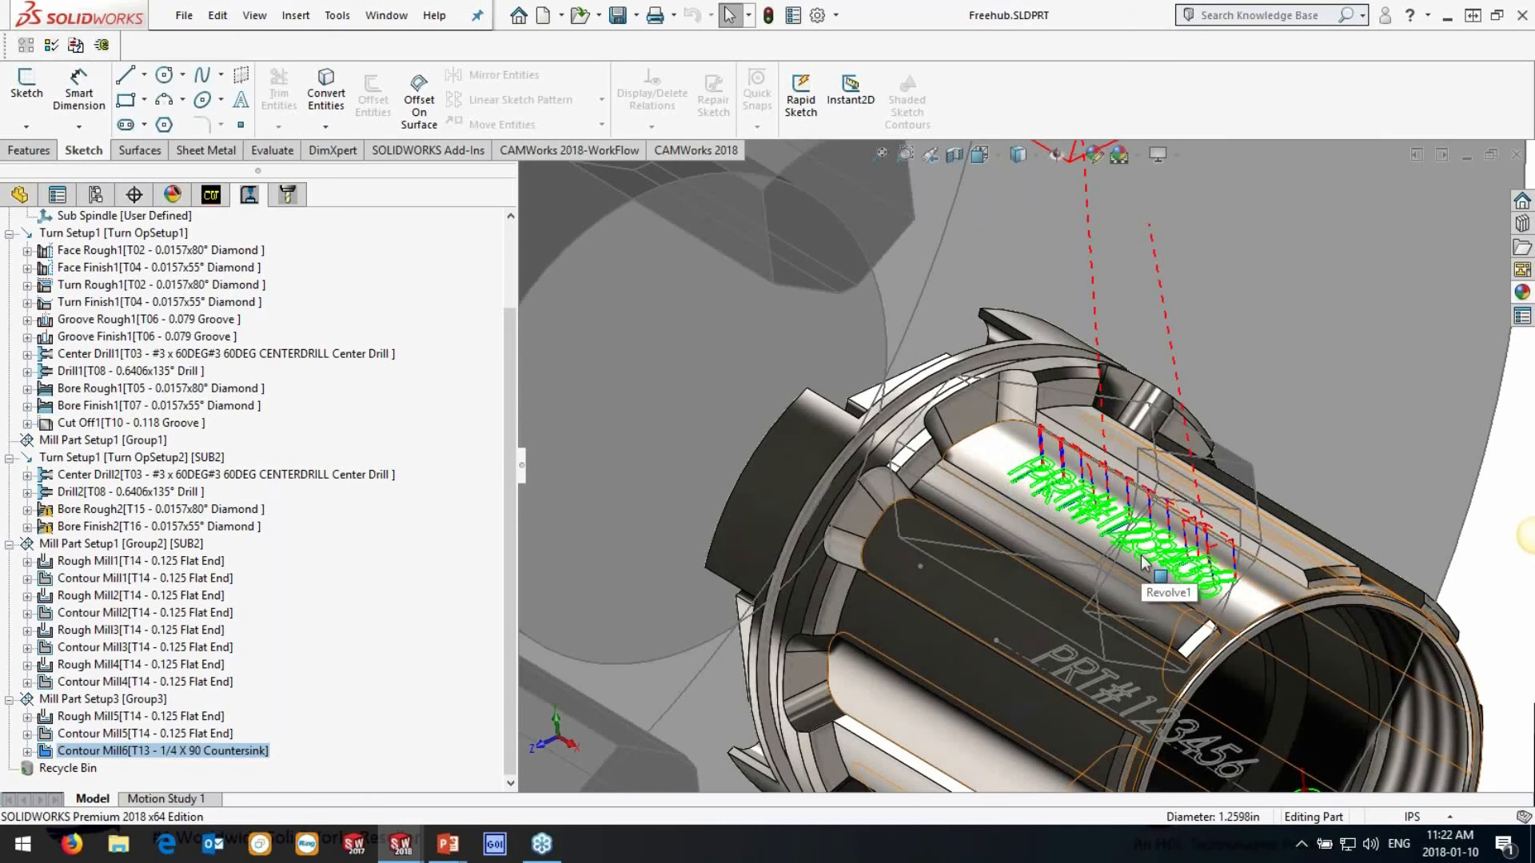
pyautogui.moveTo(1103, 584); pyautogui.dragTo(1067, 534, button='middle')
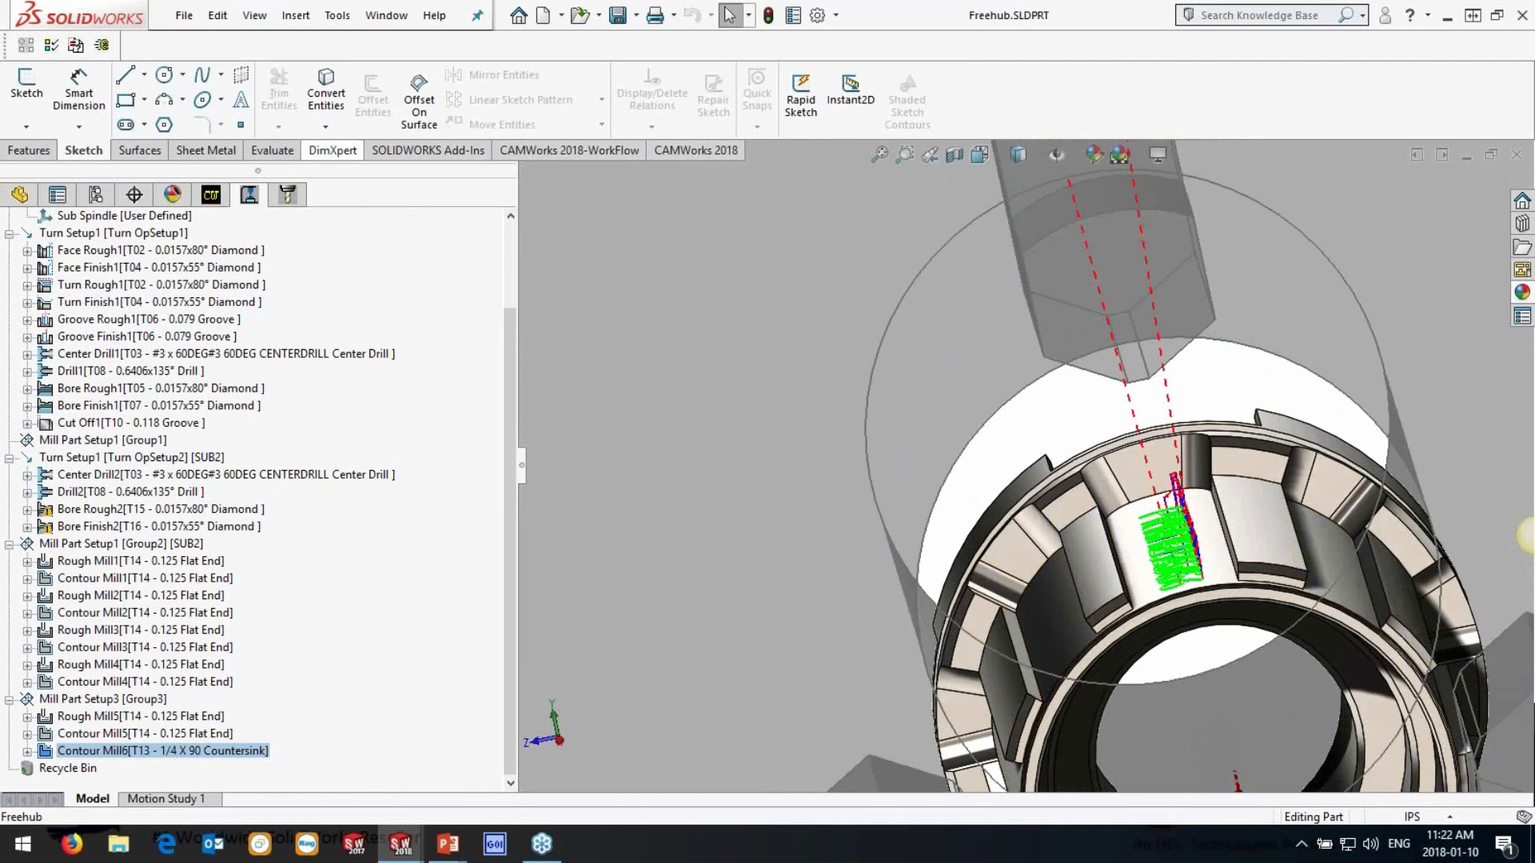
pyautogui.click(211, 195)
pyautogui.rightClick(79, 543)
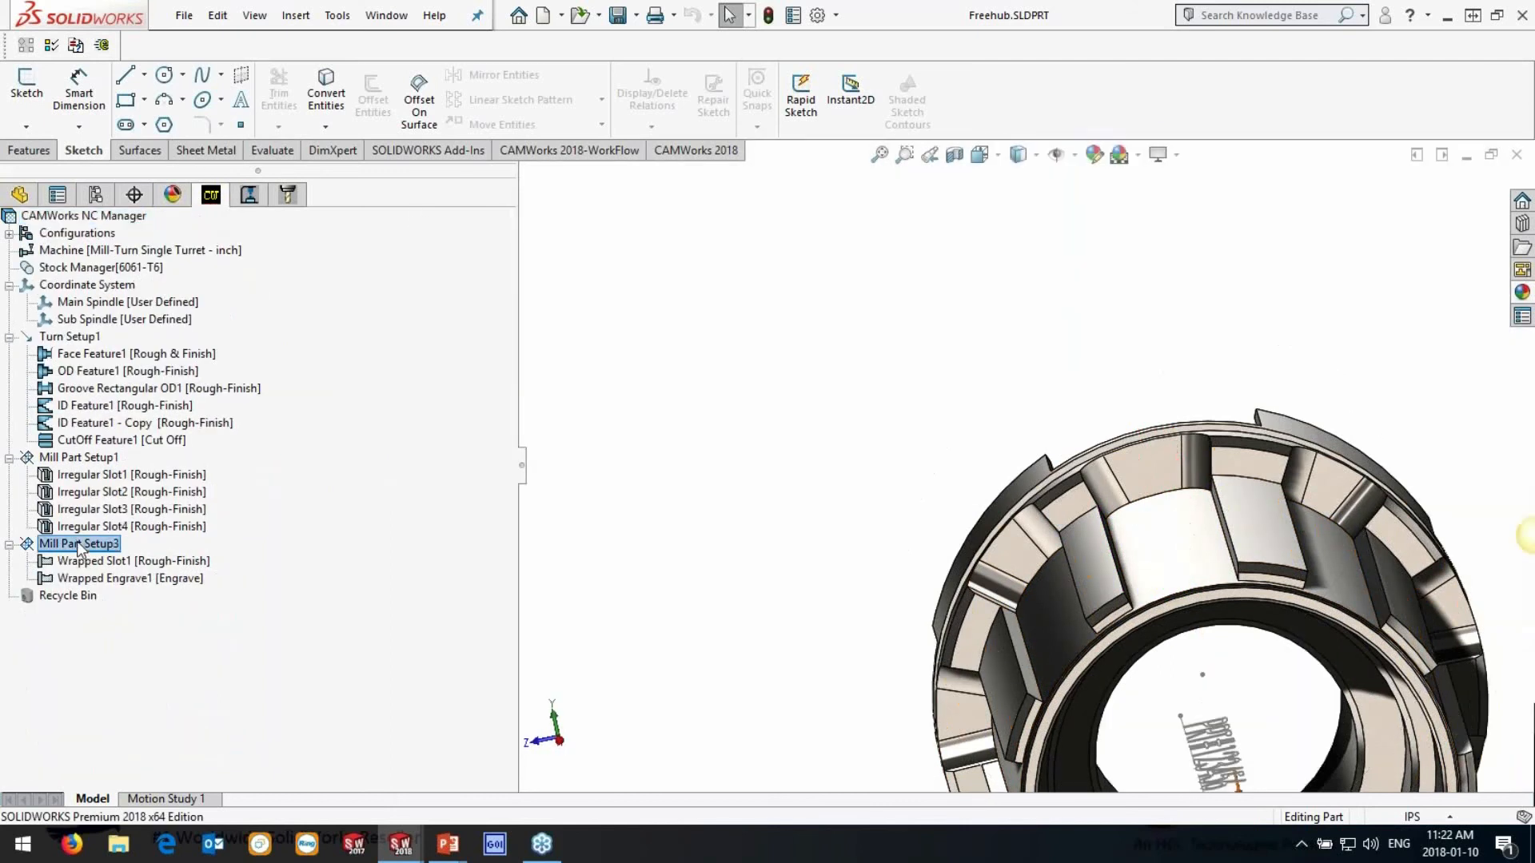
pyautogui.click(182, 268)
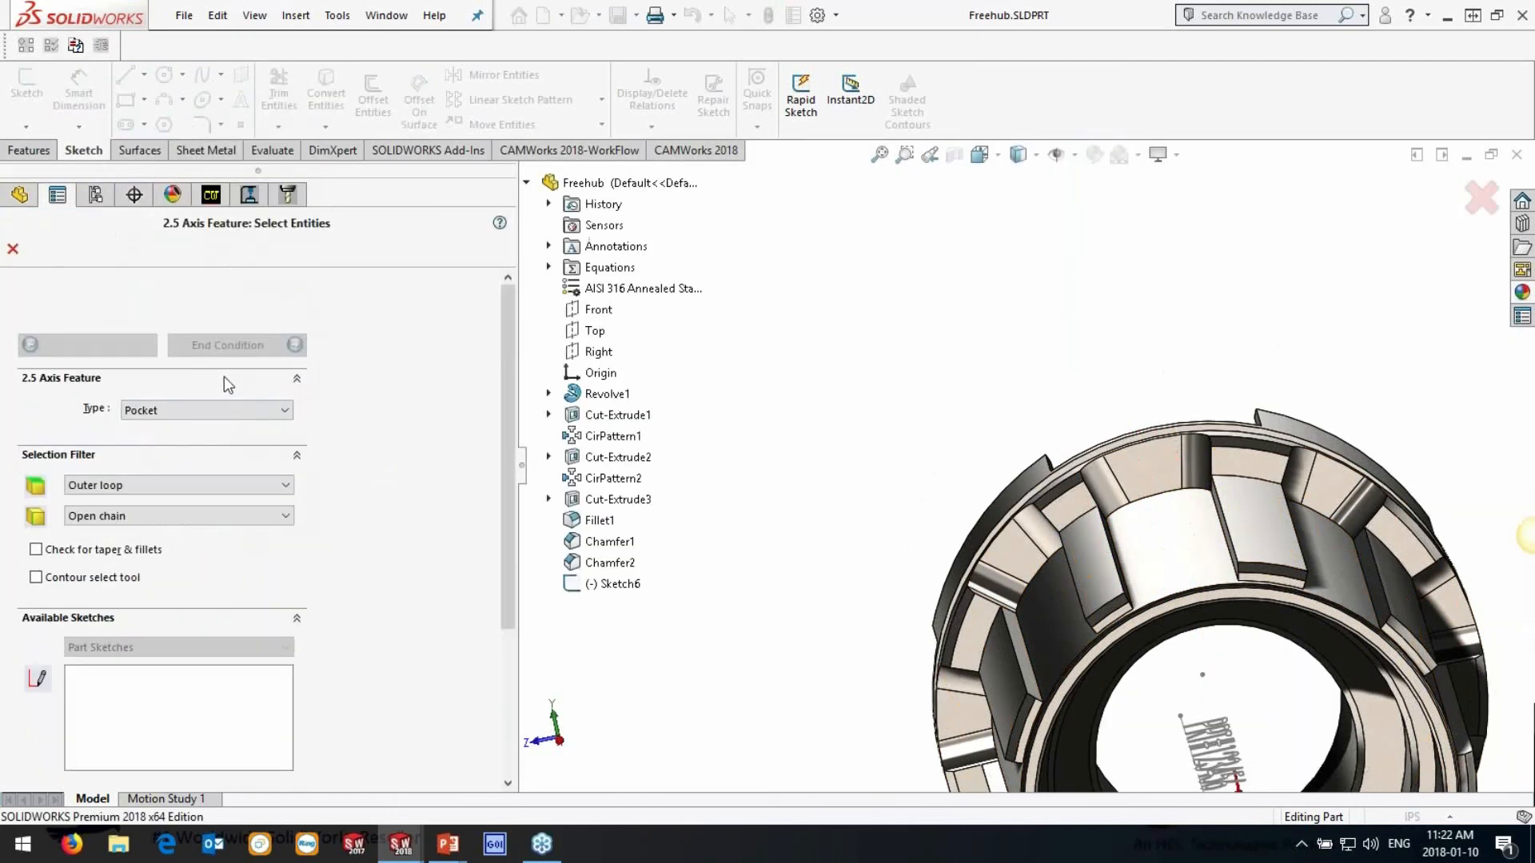
pyautogui.click(198, 411)
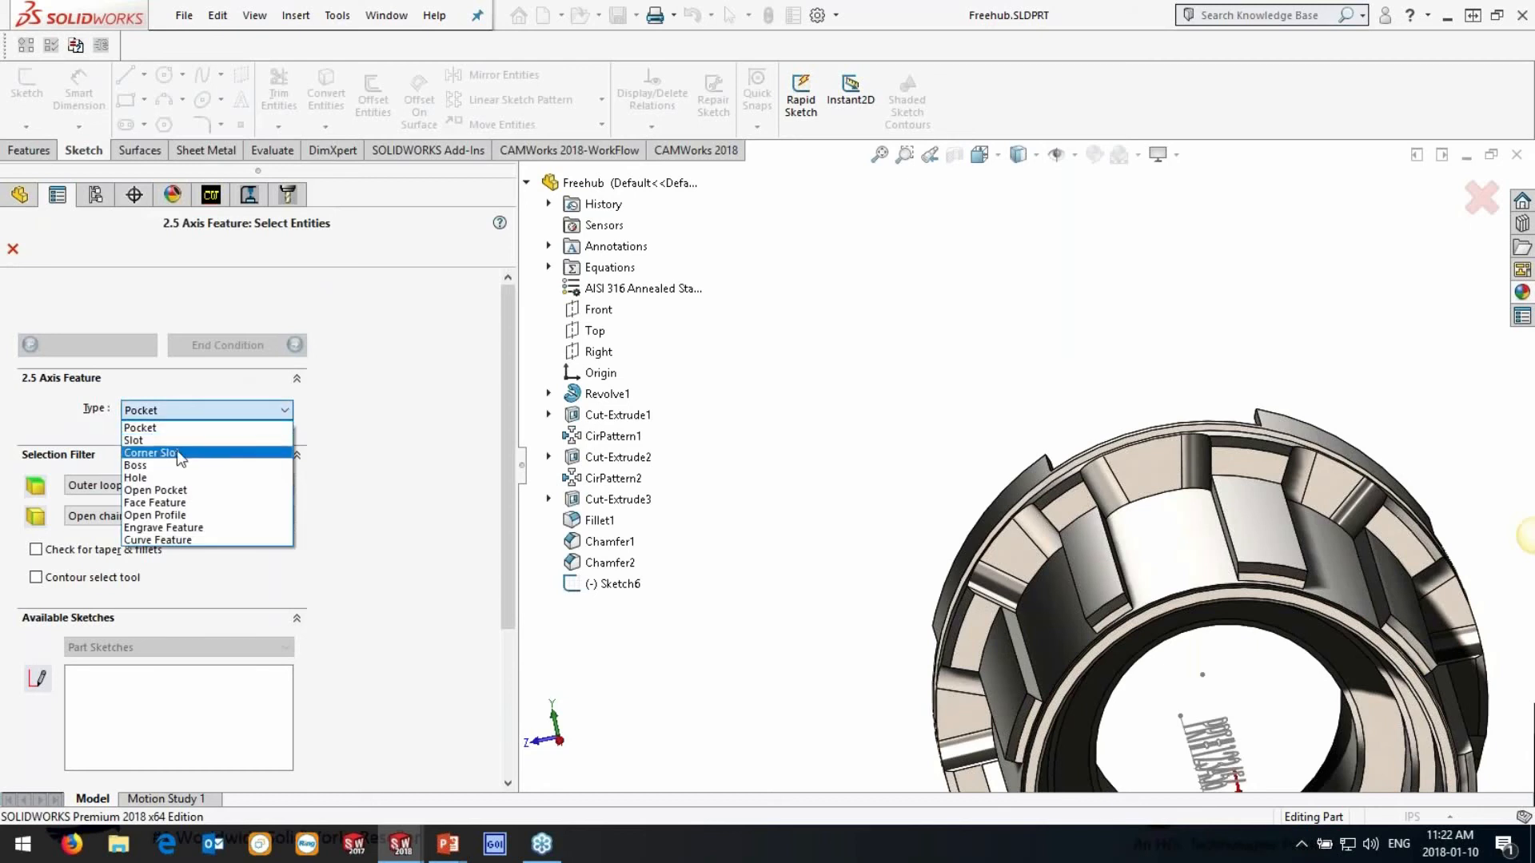
pyautogui.click(175, 442)
pyautogui.scroll(5, 1016, 559)
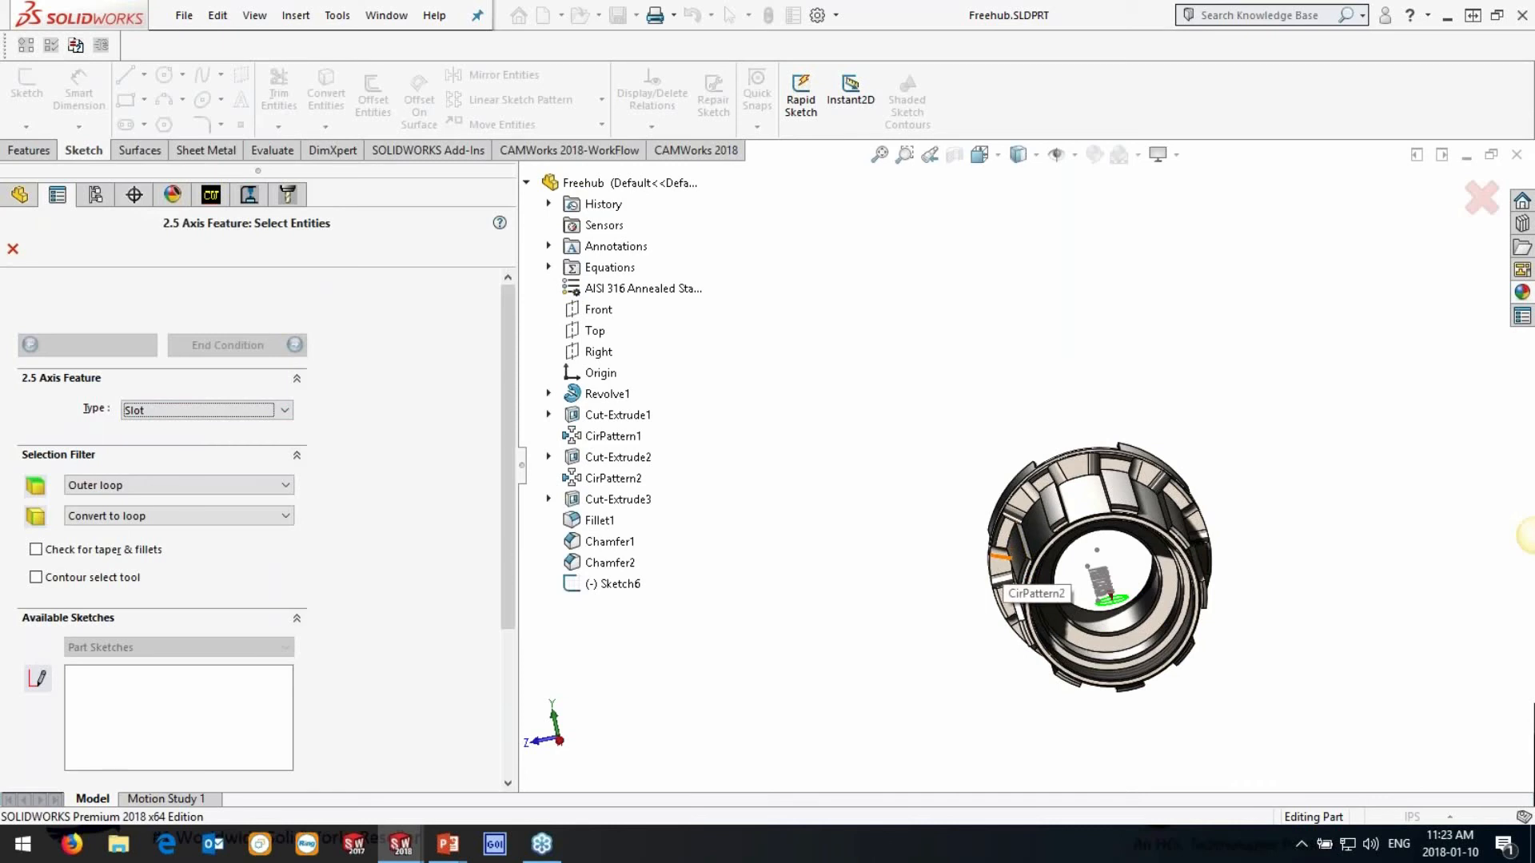
pyautogui.click(15, 249)
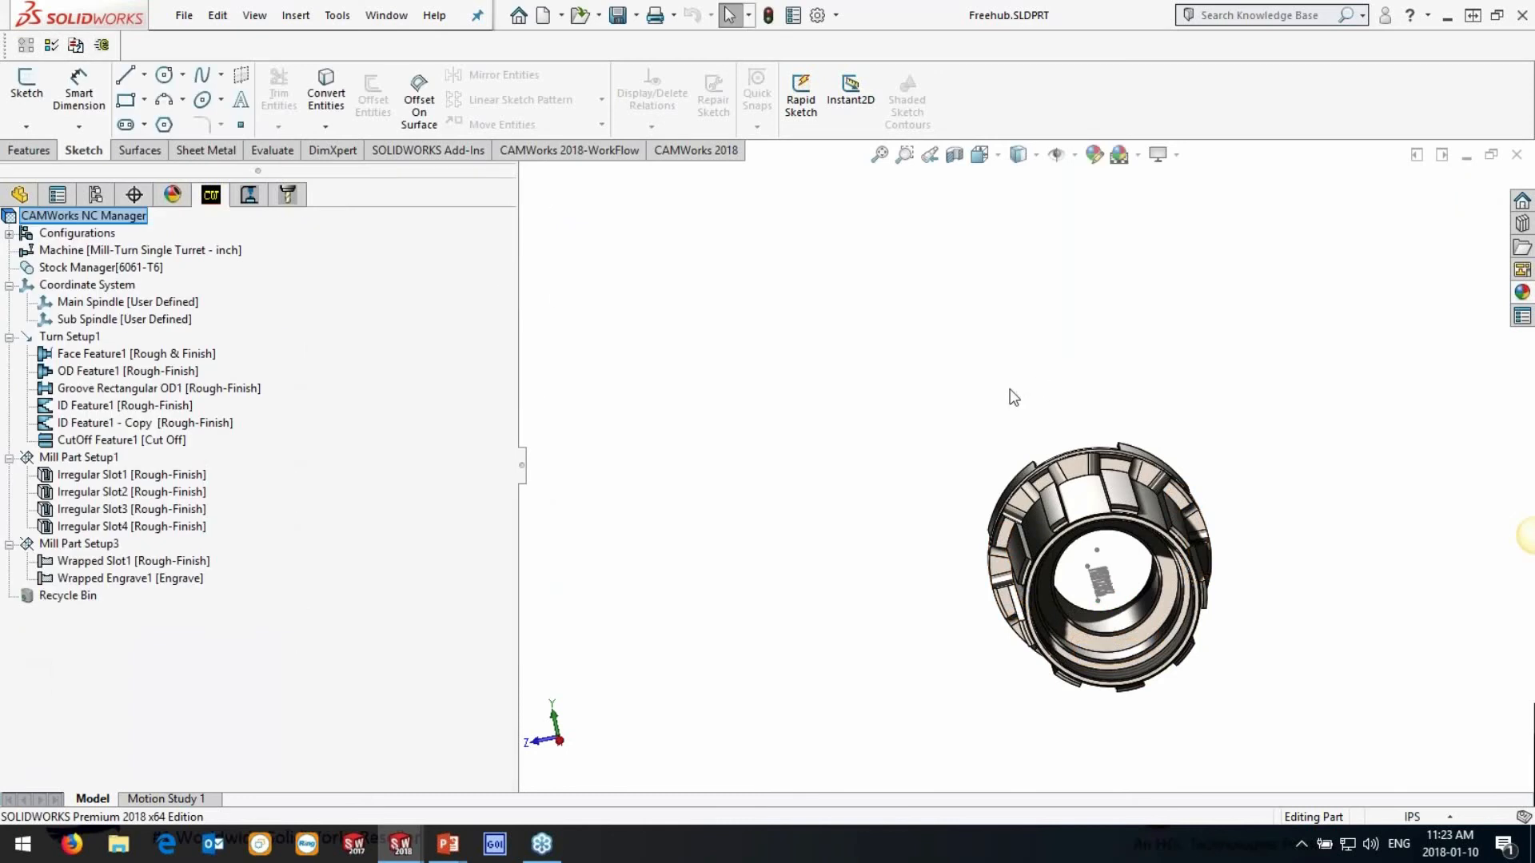
# Examine the Cut-Extrude1 recess at the part's end, including its position relative to the chuck in the operations view
pyautogui.moveTo(1005, 404); pyautogui.dragTo(1346, 454, button='middle')
pyautogui.click(1142, 480)
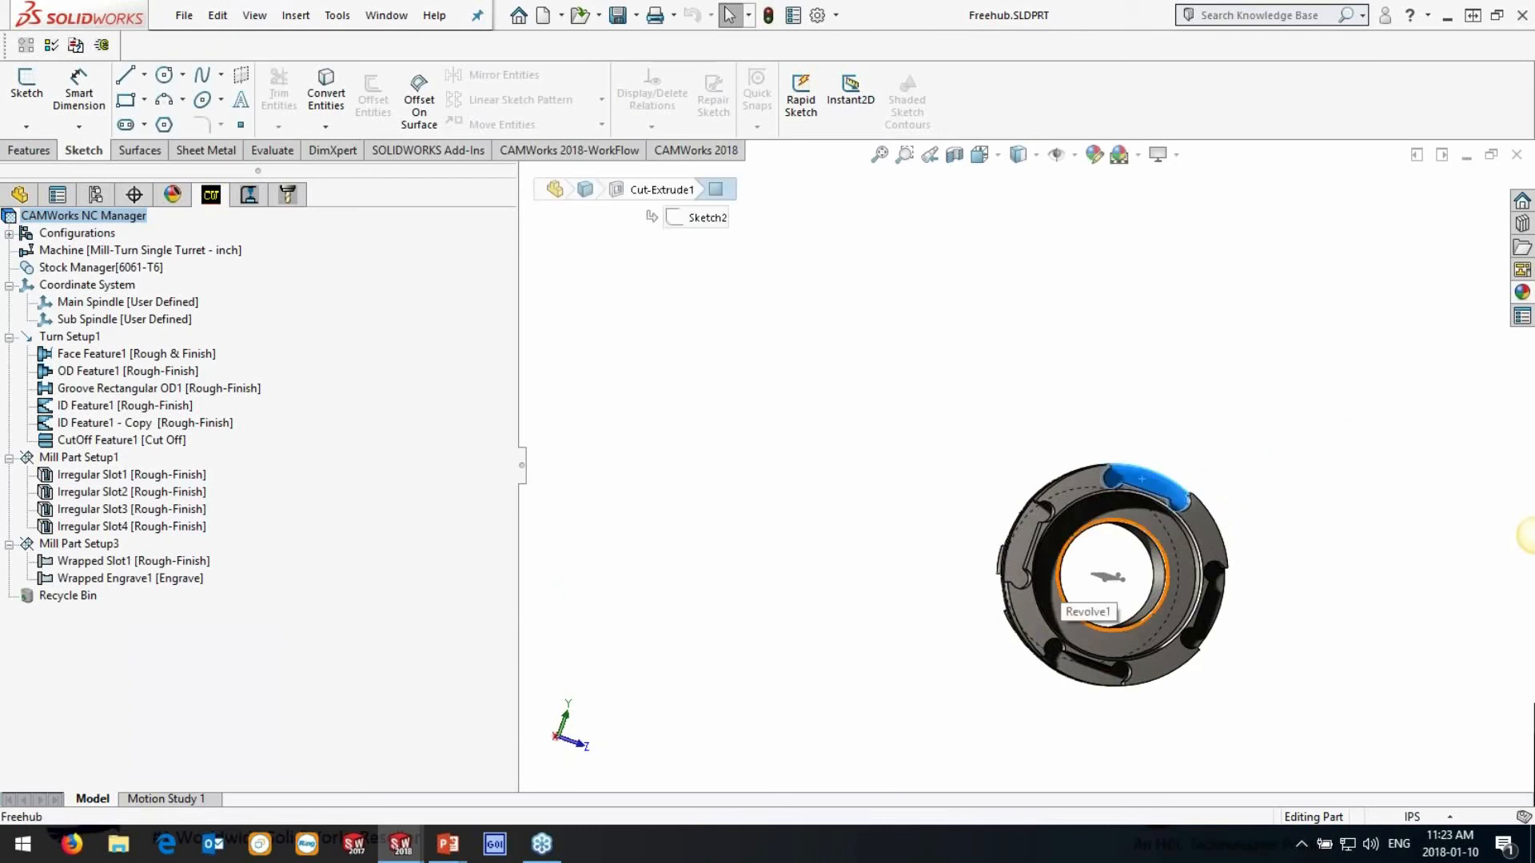
pyautogui.click(249, 194)
pyautogui.scroll(4, 790, 409)
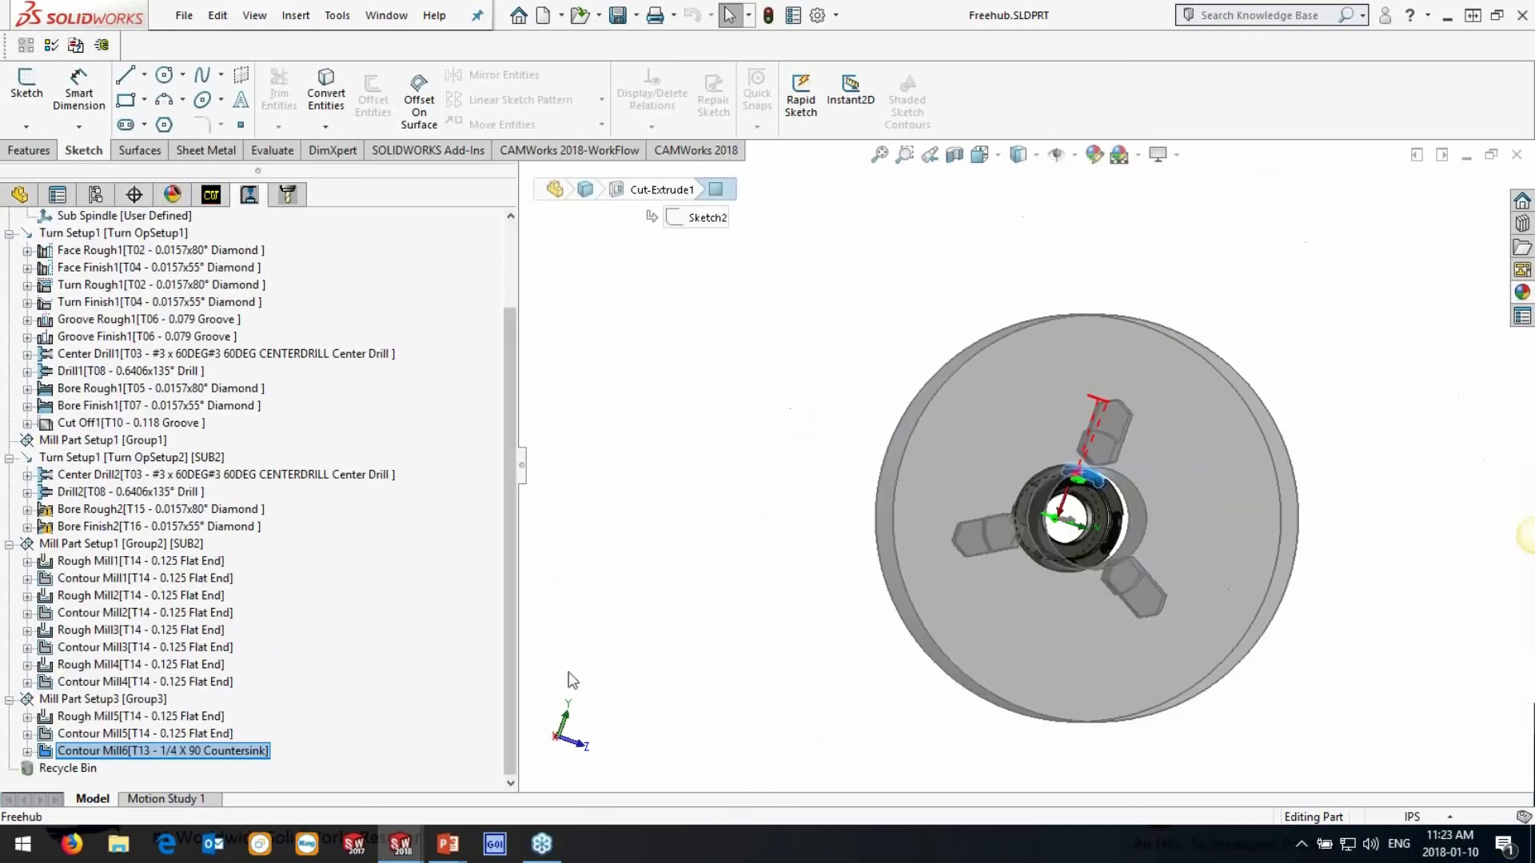
# Switch to the PowerPoint slide show and advance to the Polar Coordinates slide
pyautogui.moveTo(441, 854)
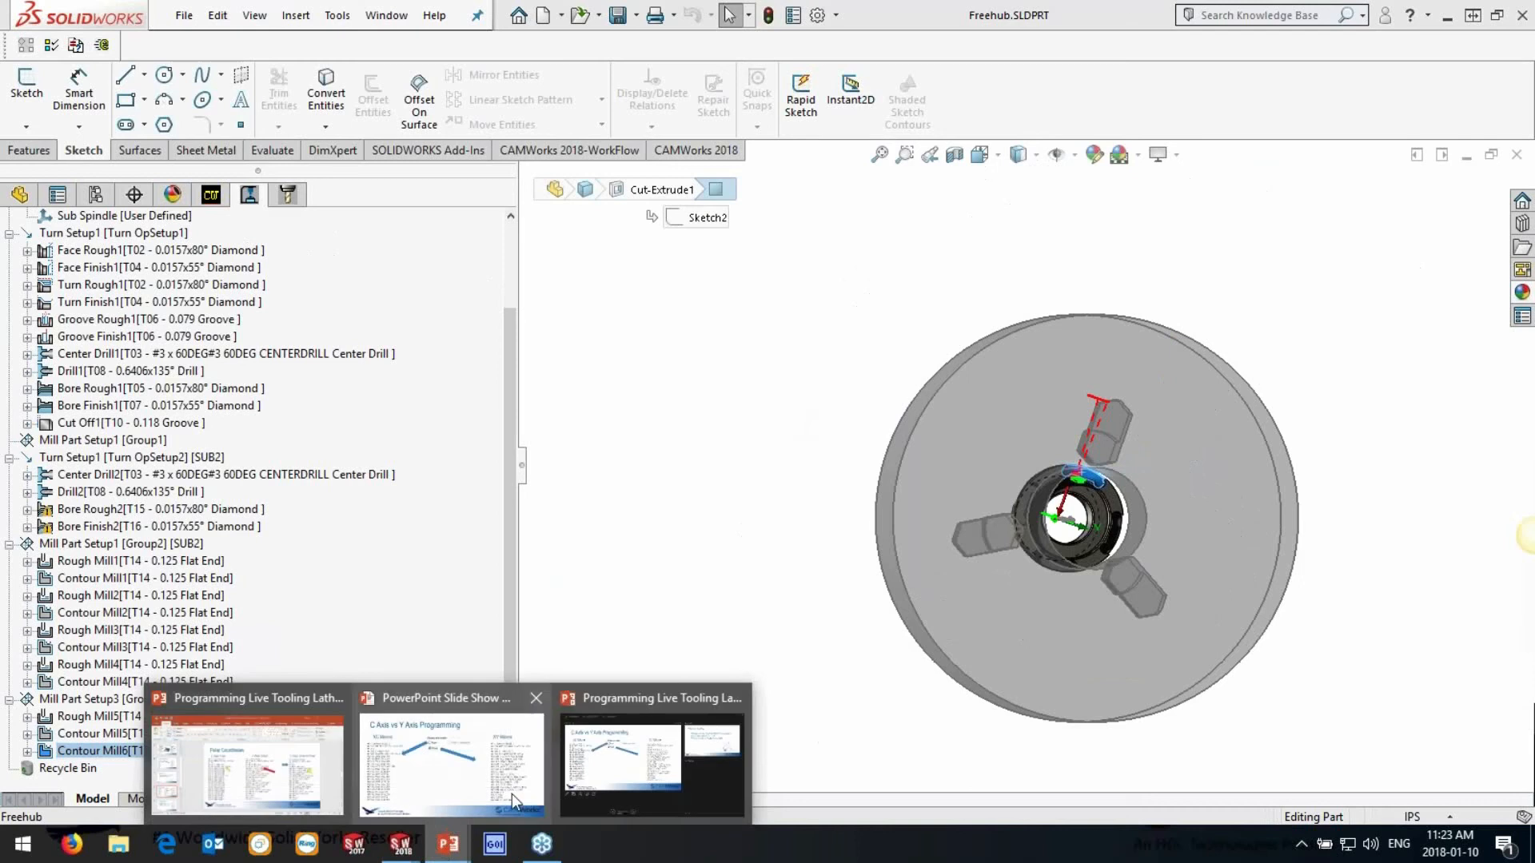
pyautogui.click(477, 776)
pyautogui.press('Right')
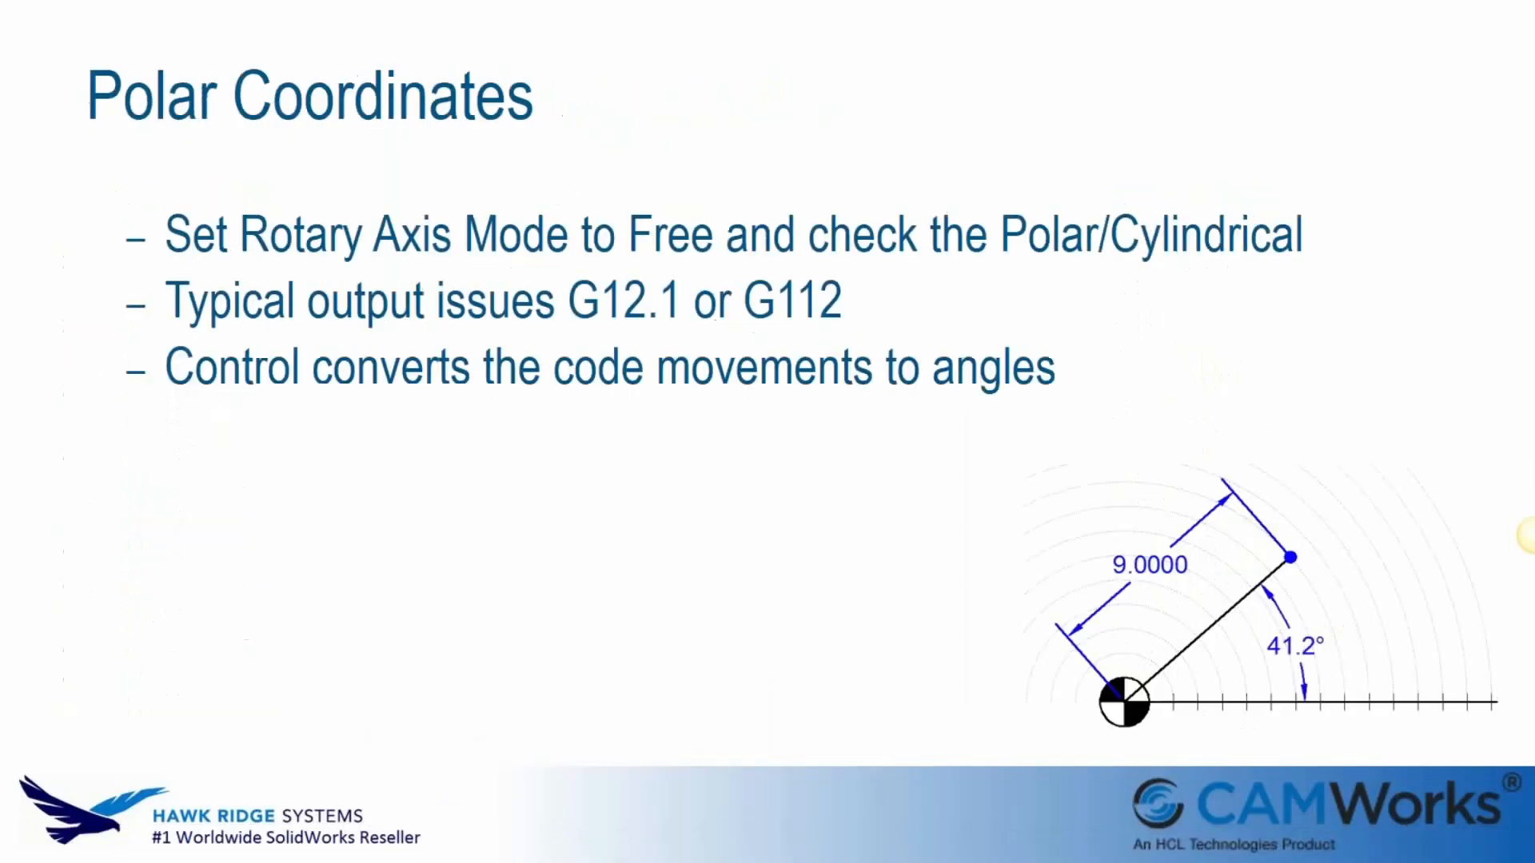
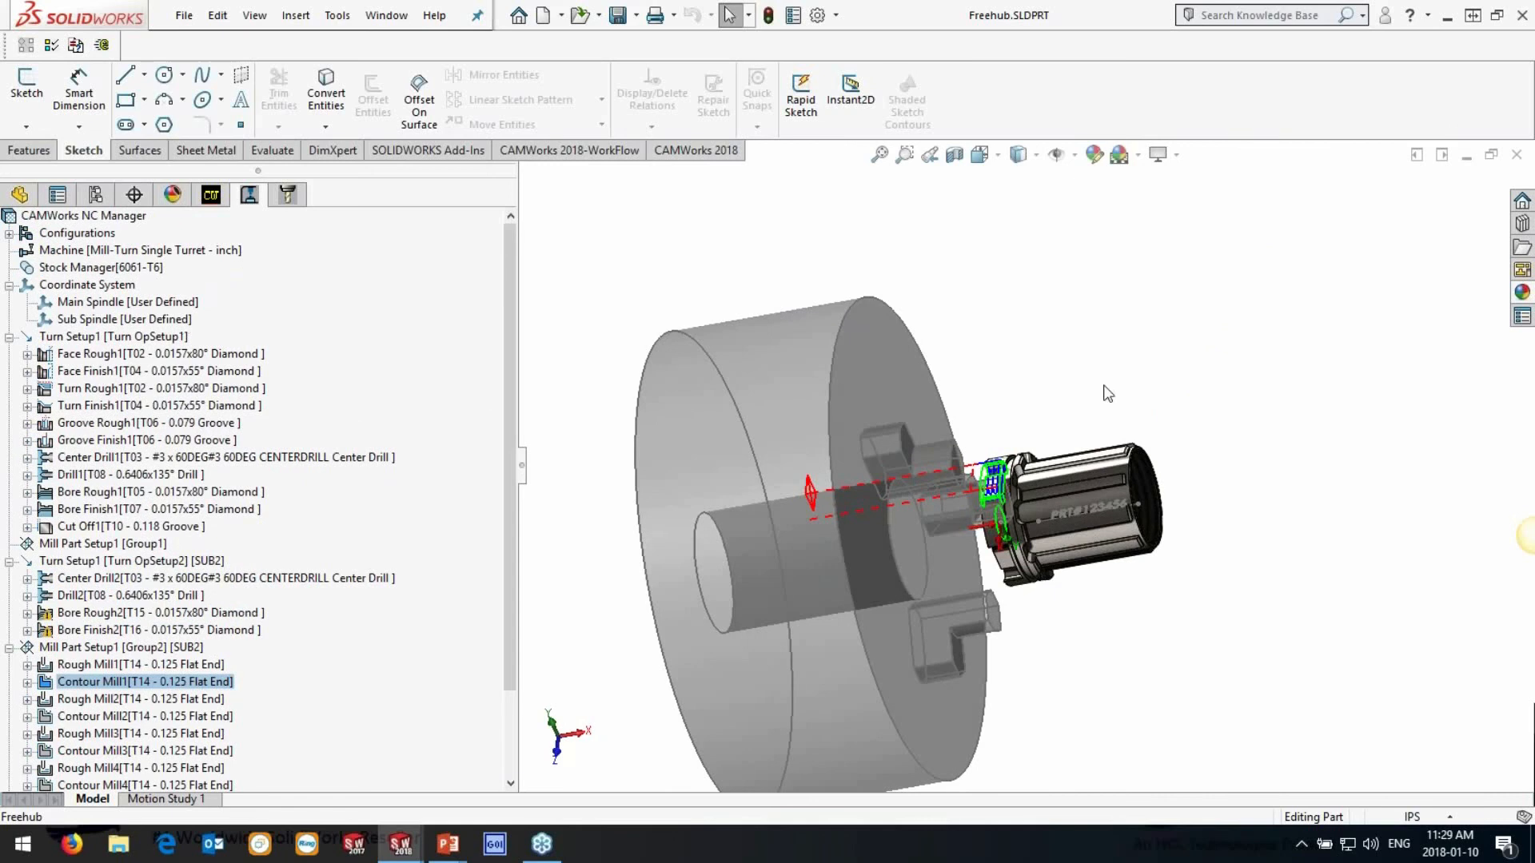
# Add a sub spindle operation from Cut Off1 using the Standard transfer template
pyautogui.scroll(-3, 1119, 394)
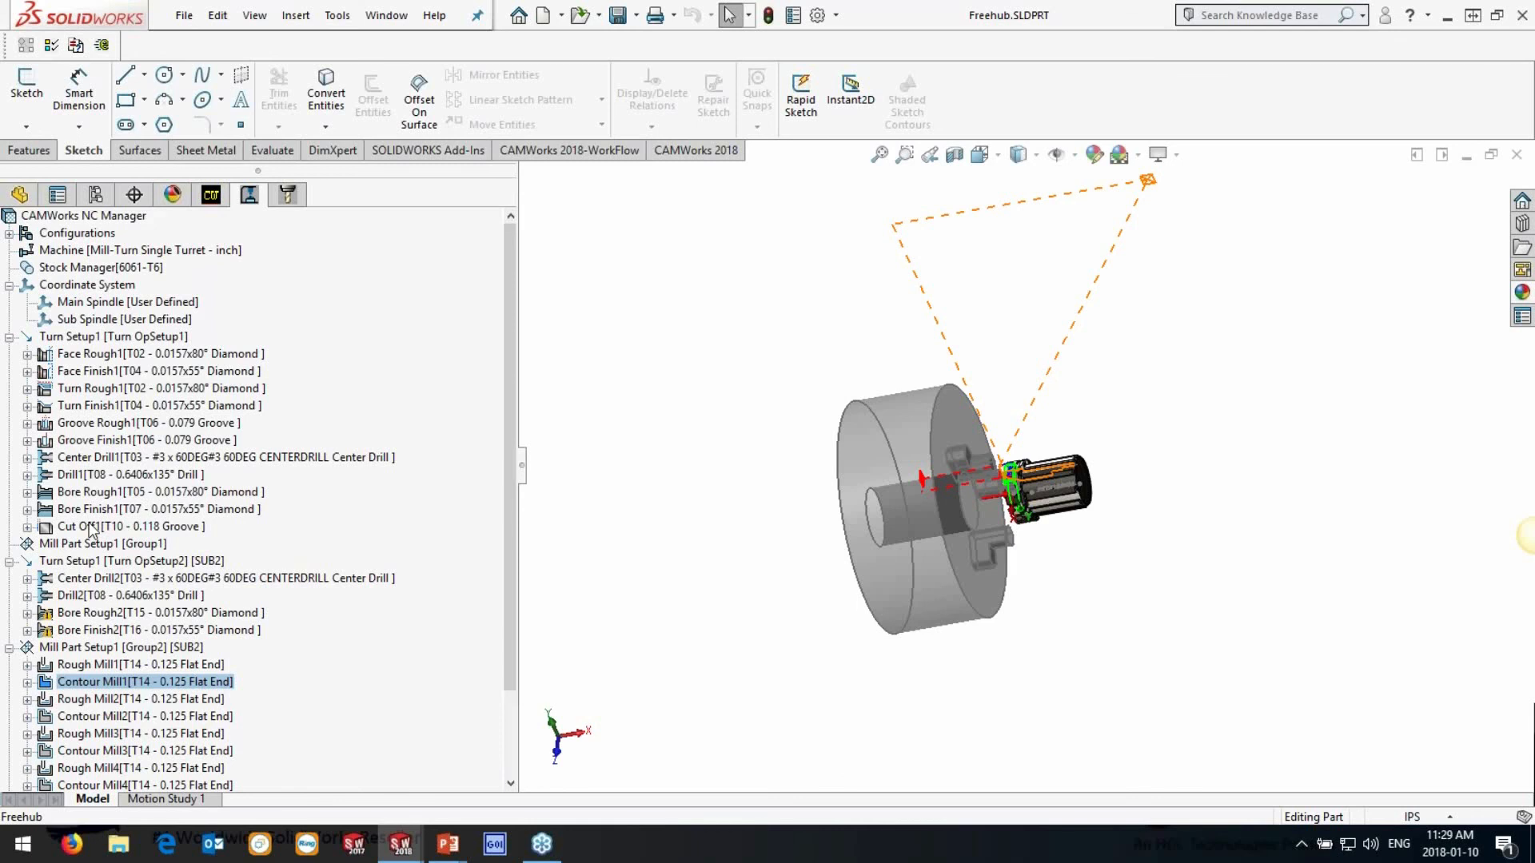
pyautogui.rightClick(92, 529)
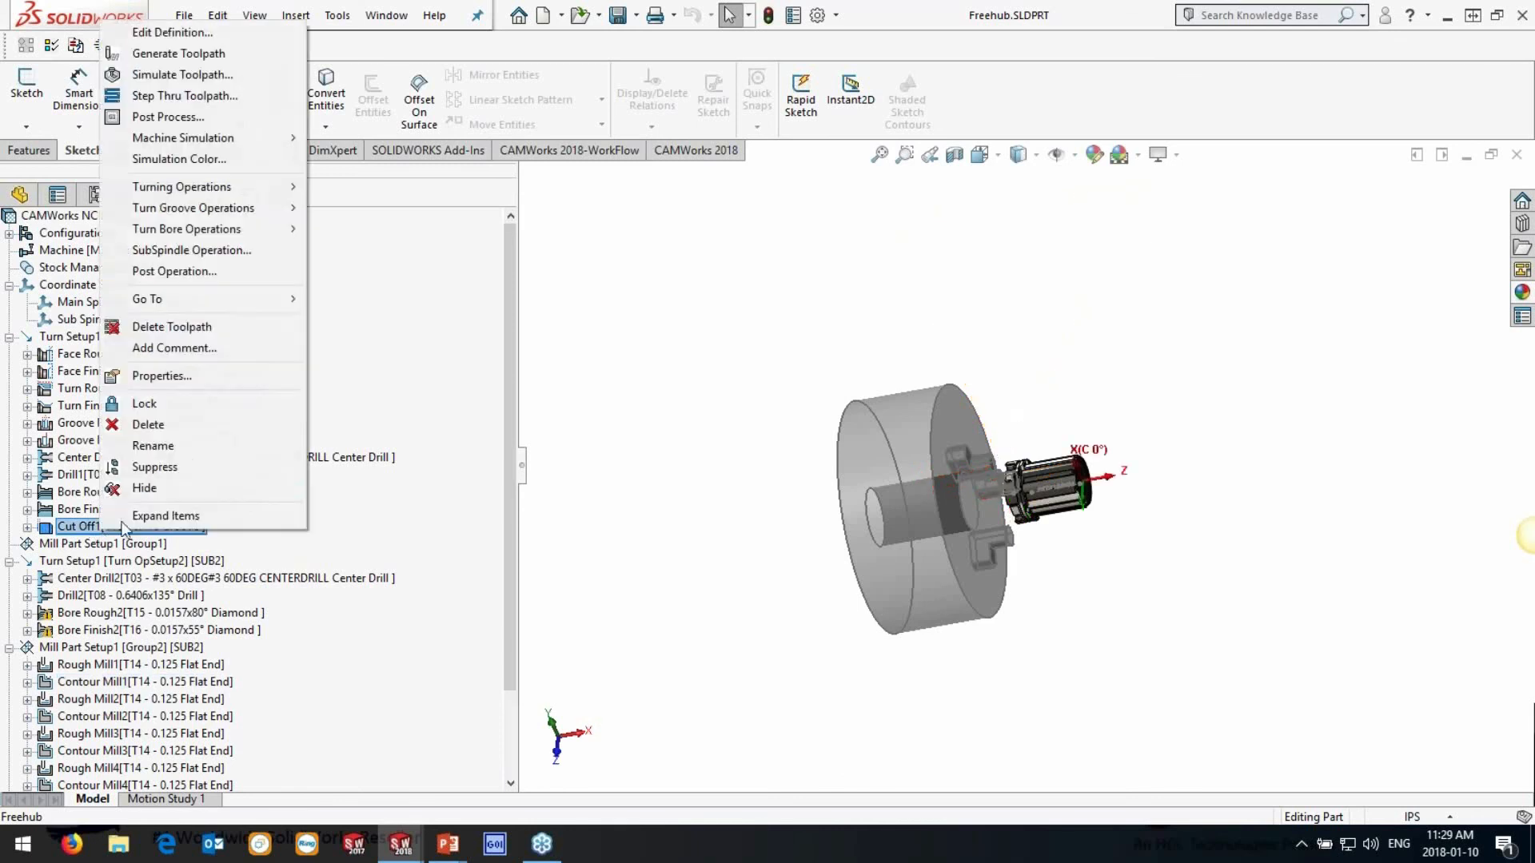
pyautogui.click(217, 250)
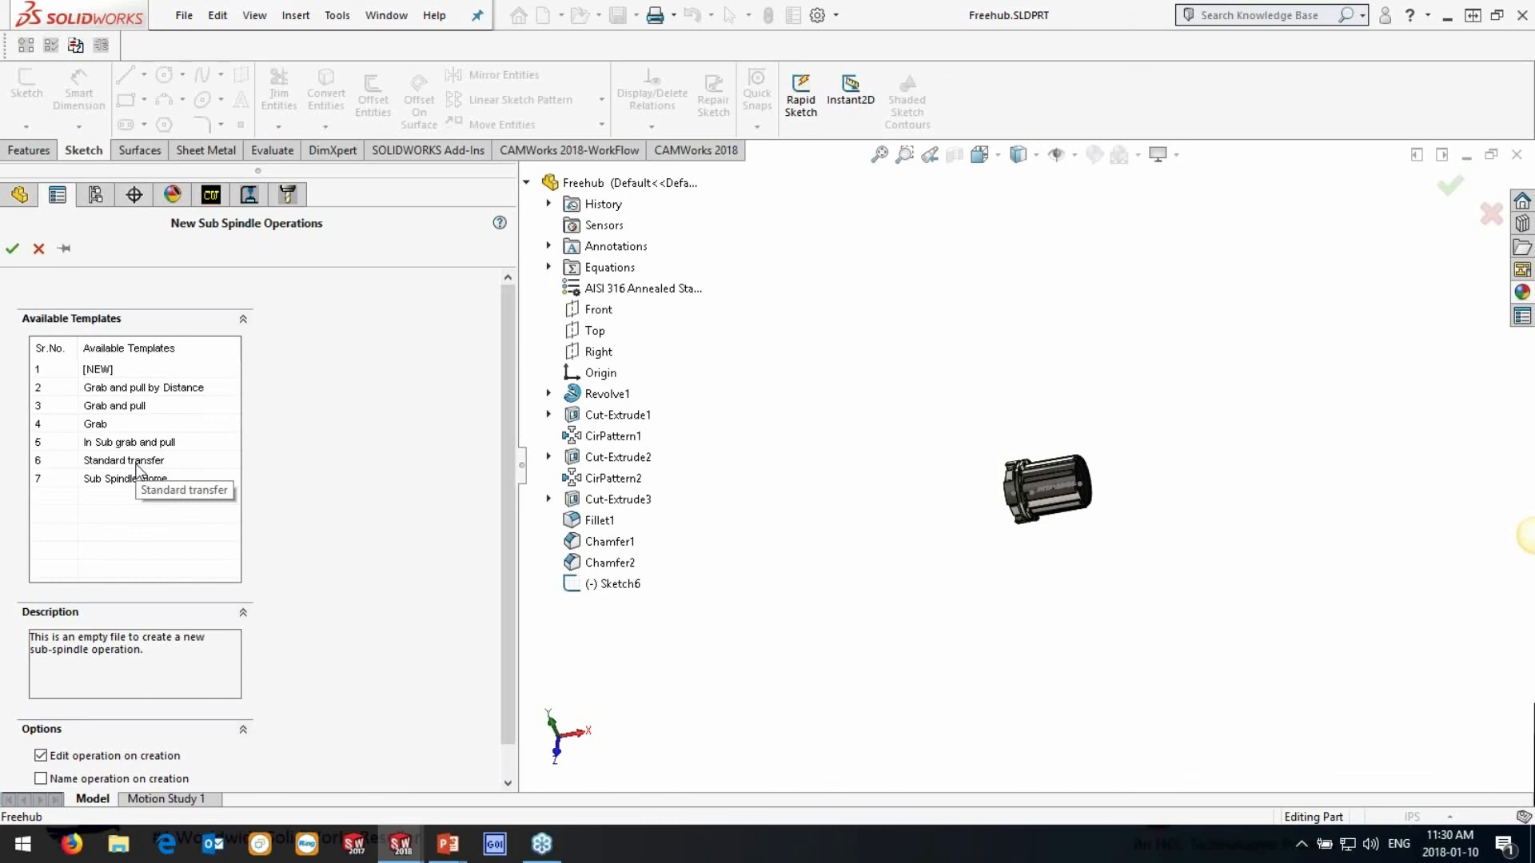
pyautogui.click(137, 469)
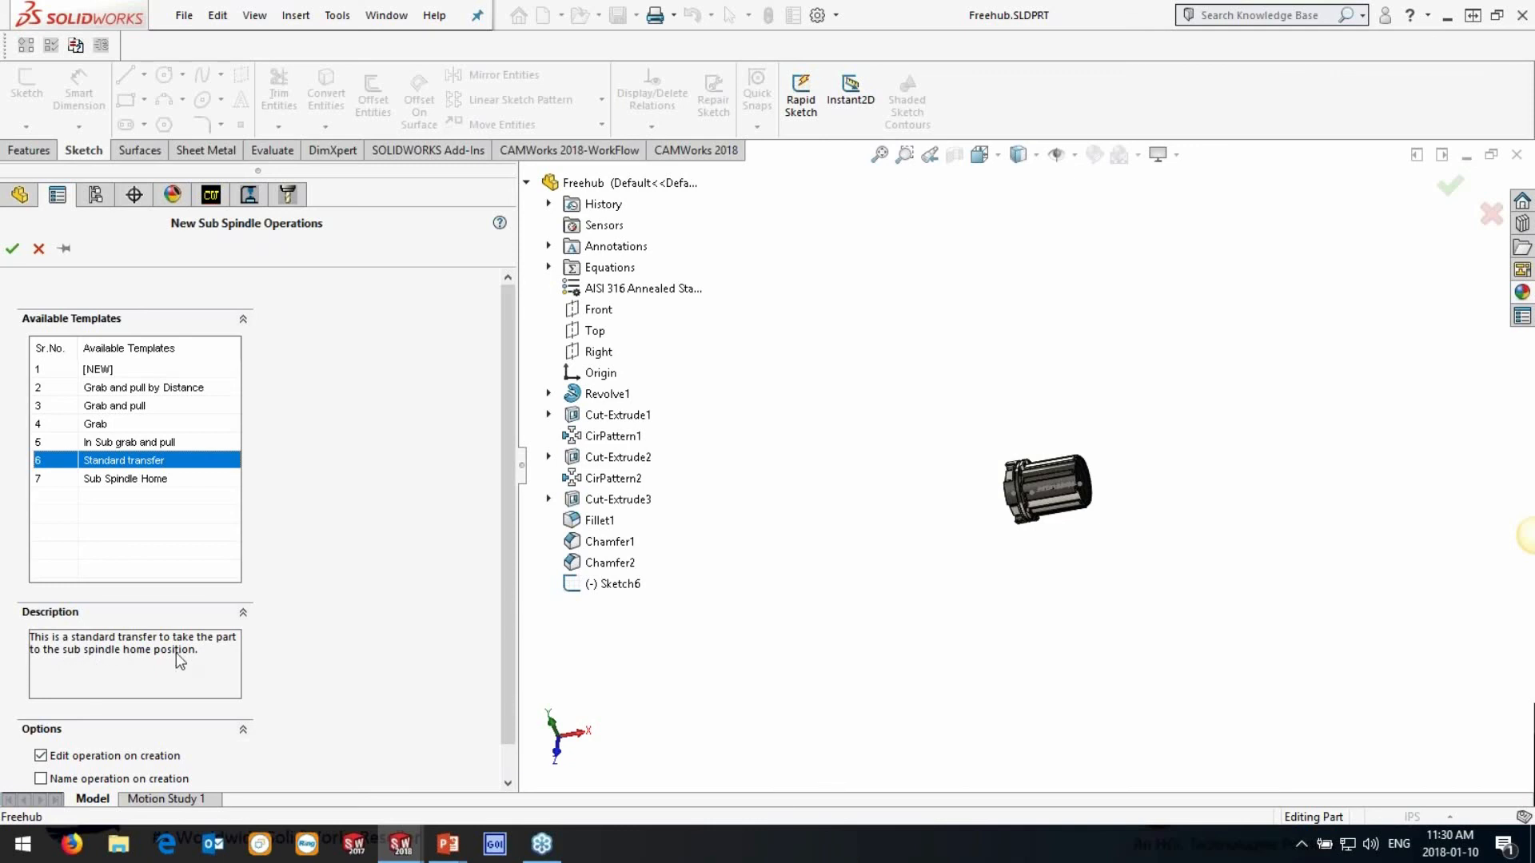
pyautogui.click(12, 248)
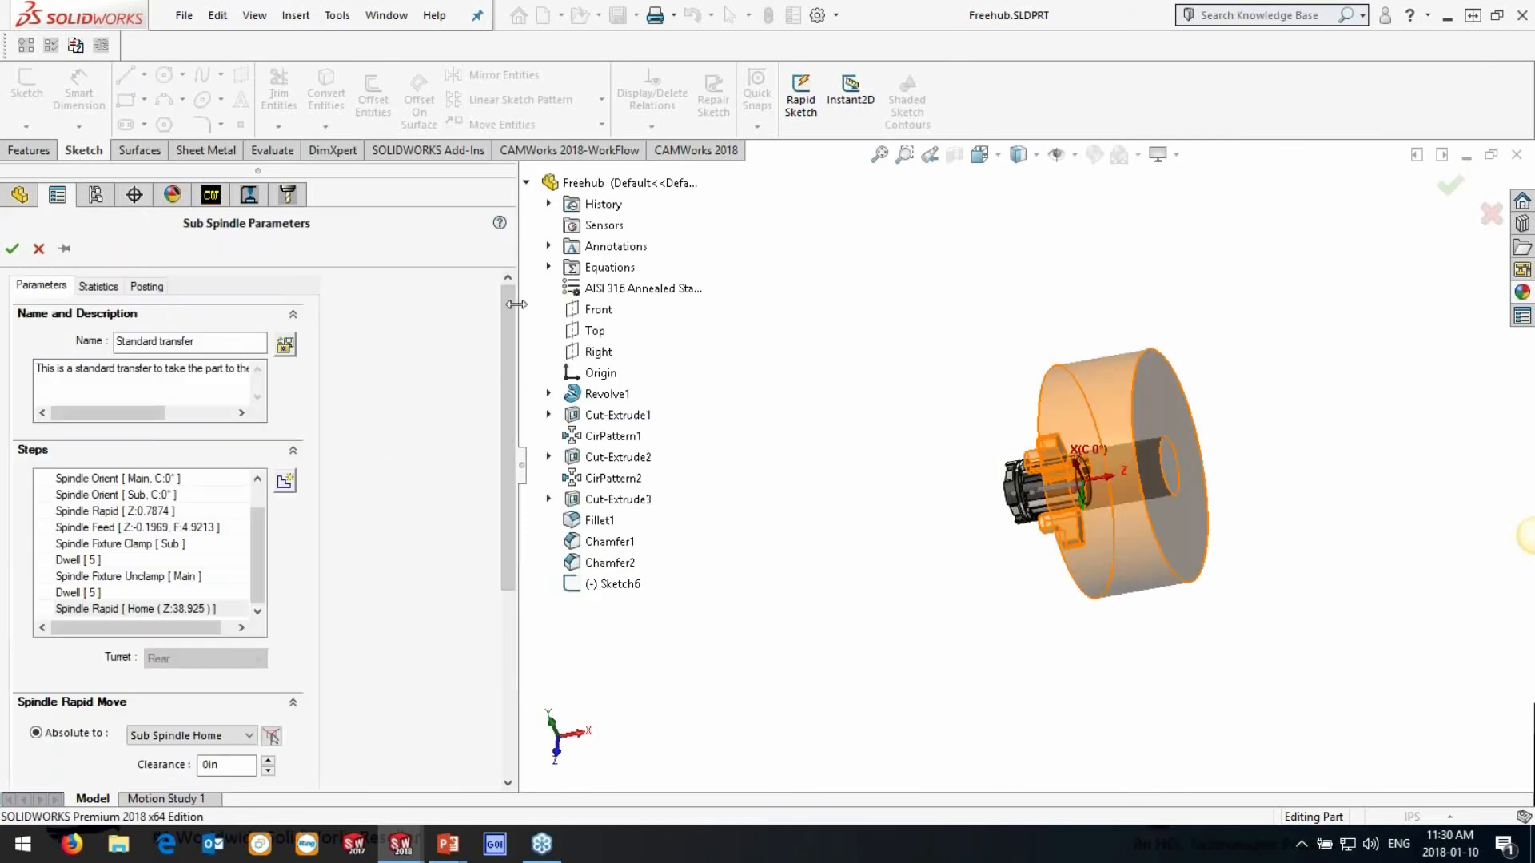
# Review the main and sub spindle speed and orient steps of the Standard transfer operation, checking which chuck each one affects
pyautogui.moveTo(516, 304); pyautogui.dragTo(383, 304)
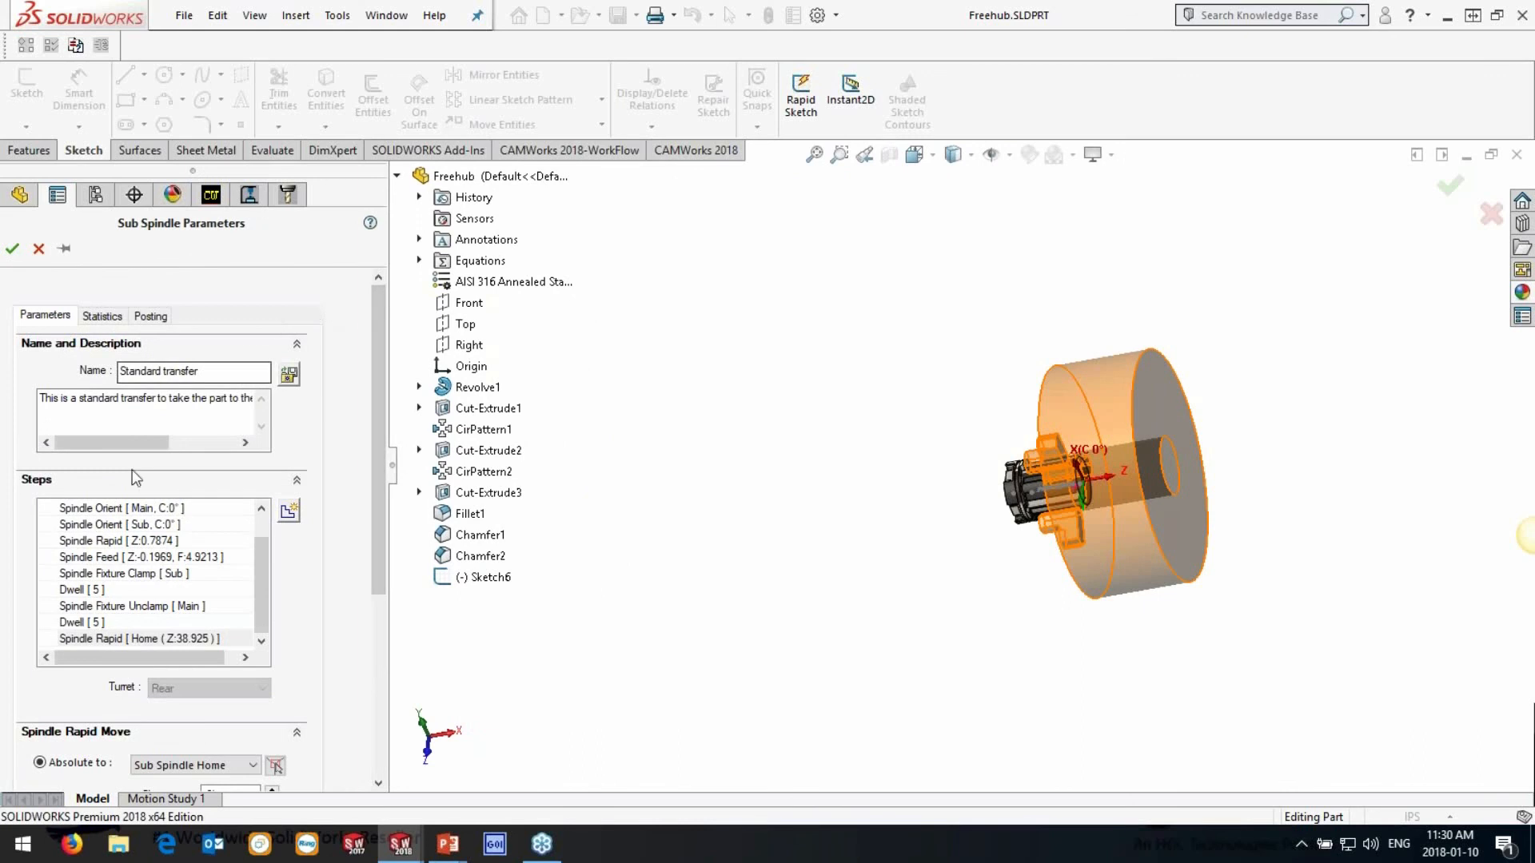
pyautogui.scroll(1, 266, 528)
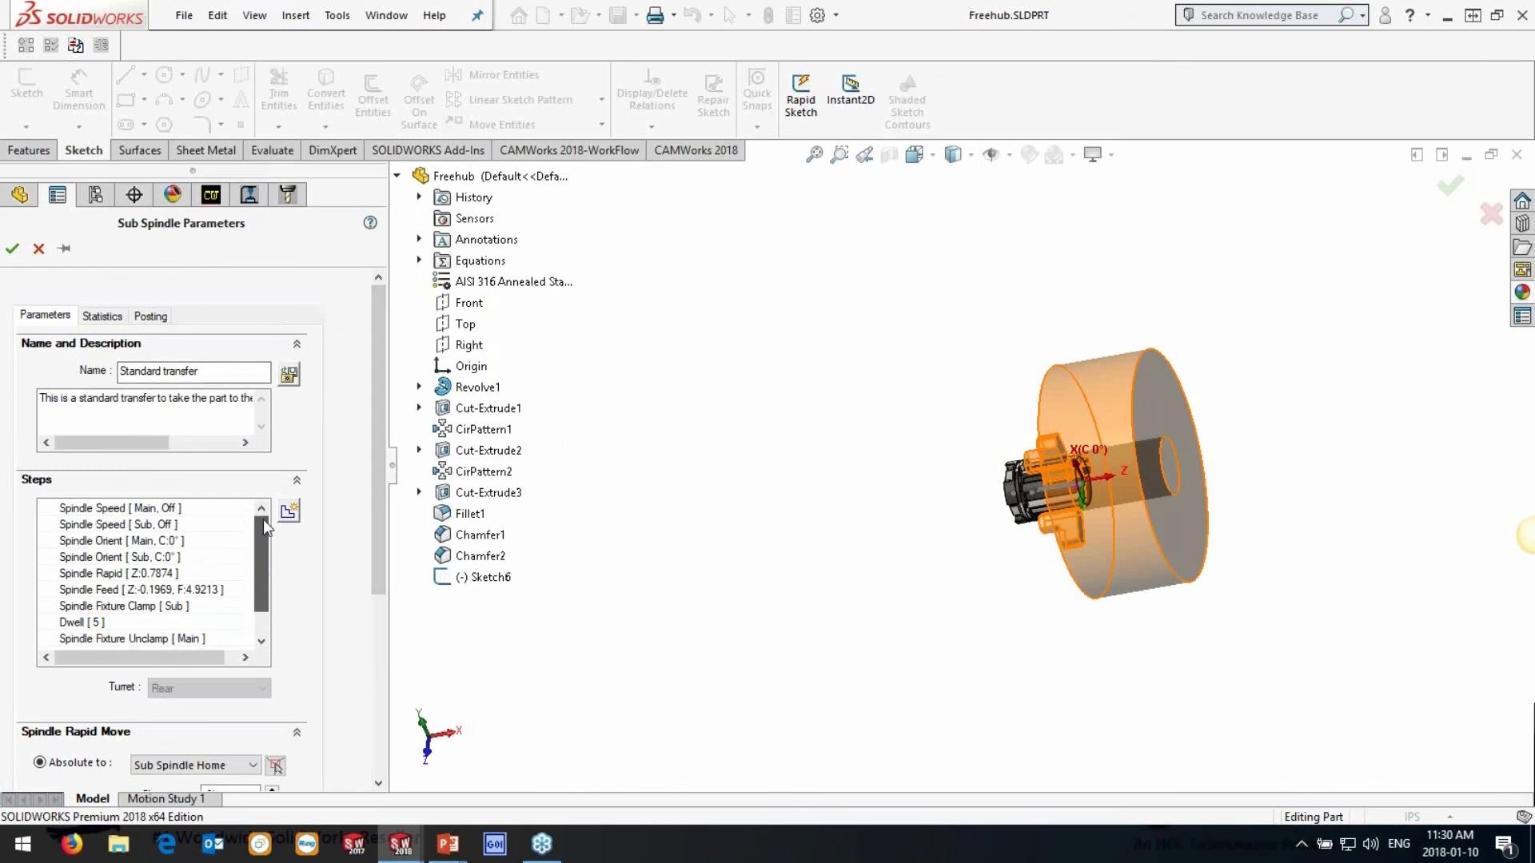
pyautogui.click(154, 510)
pyautogui.scroll(6, 1131, 458)
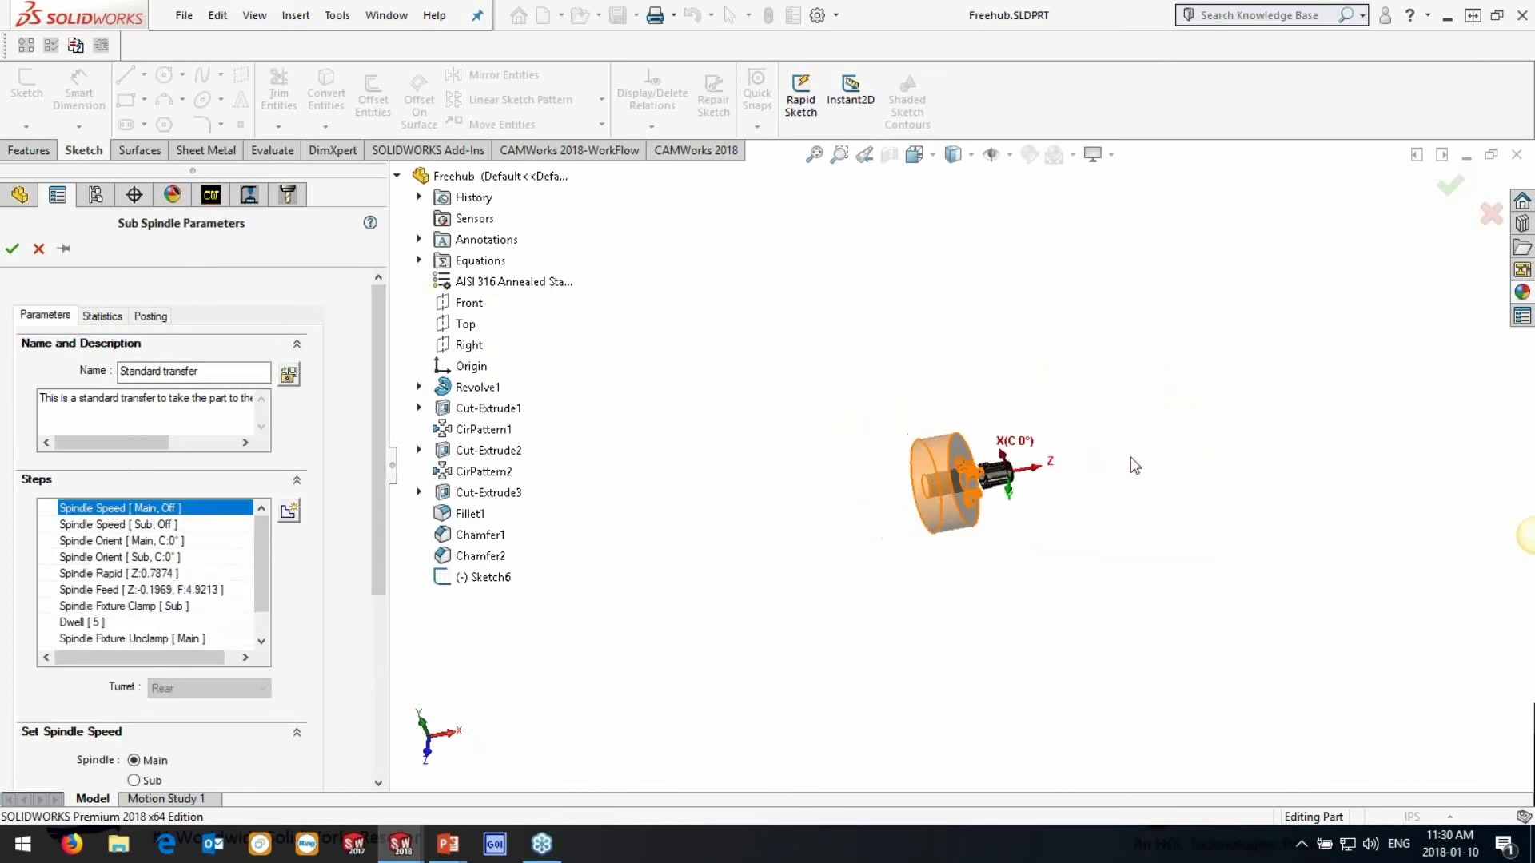
pyautogui.scroll(-4, 1207, 405)
pyautogui.moveTo(1063, 486); pyautogui.dragTo(1066, 530, button='middle')
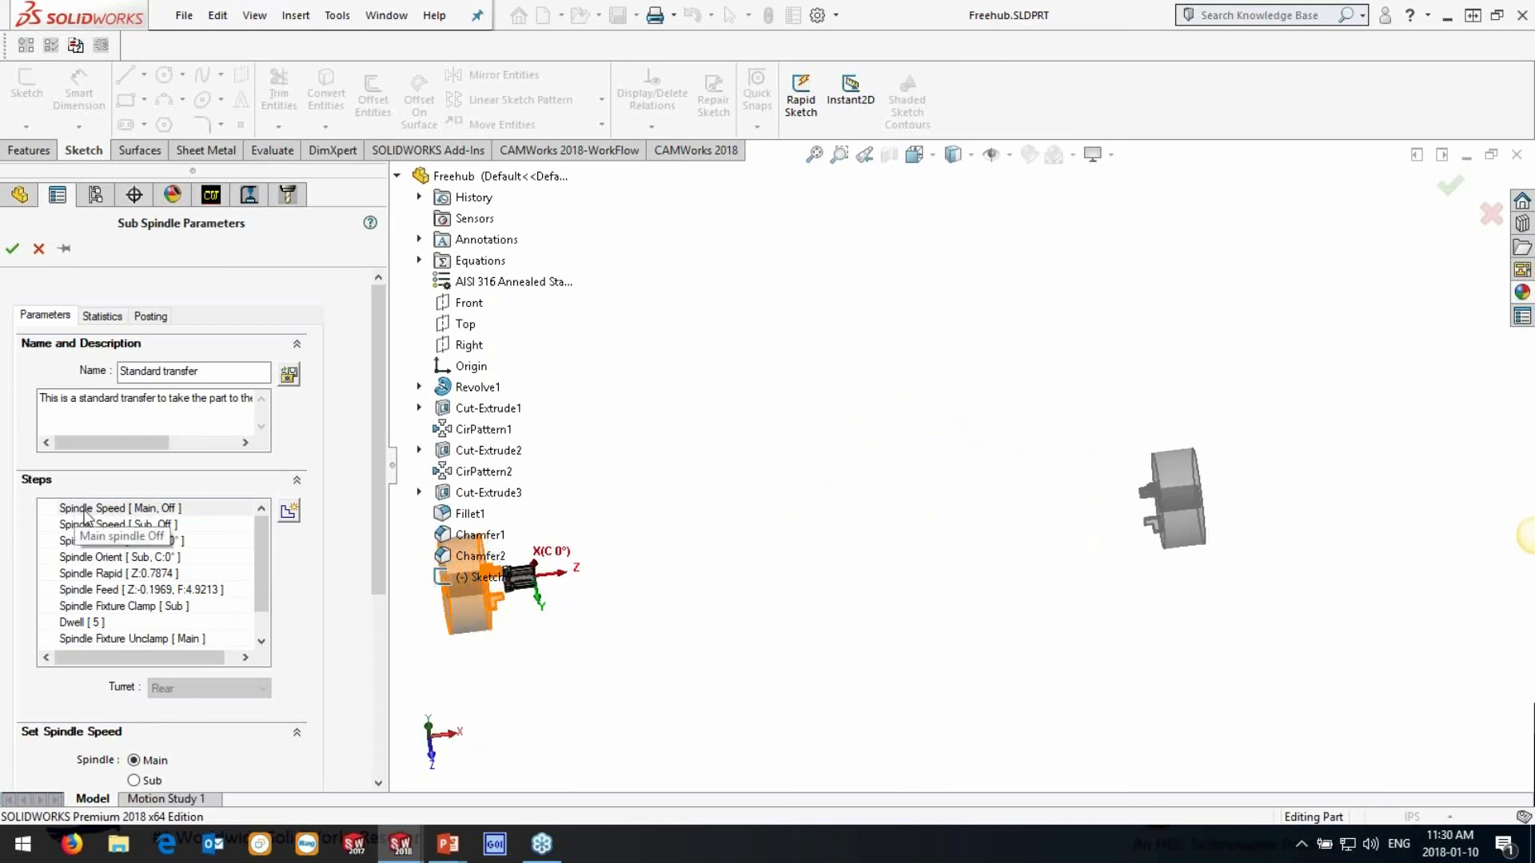
pyautogui.click(114, 527)
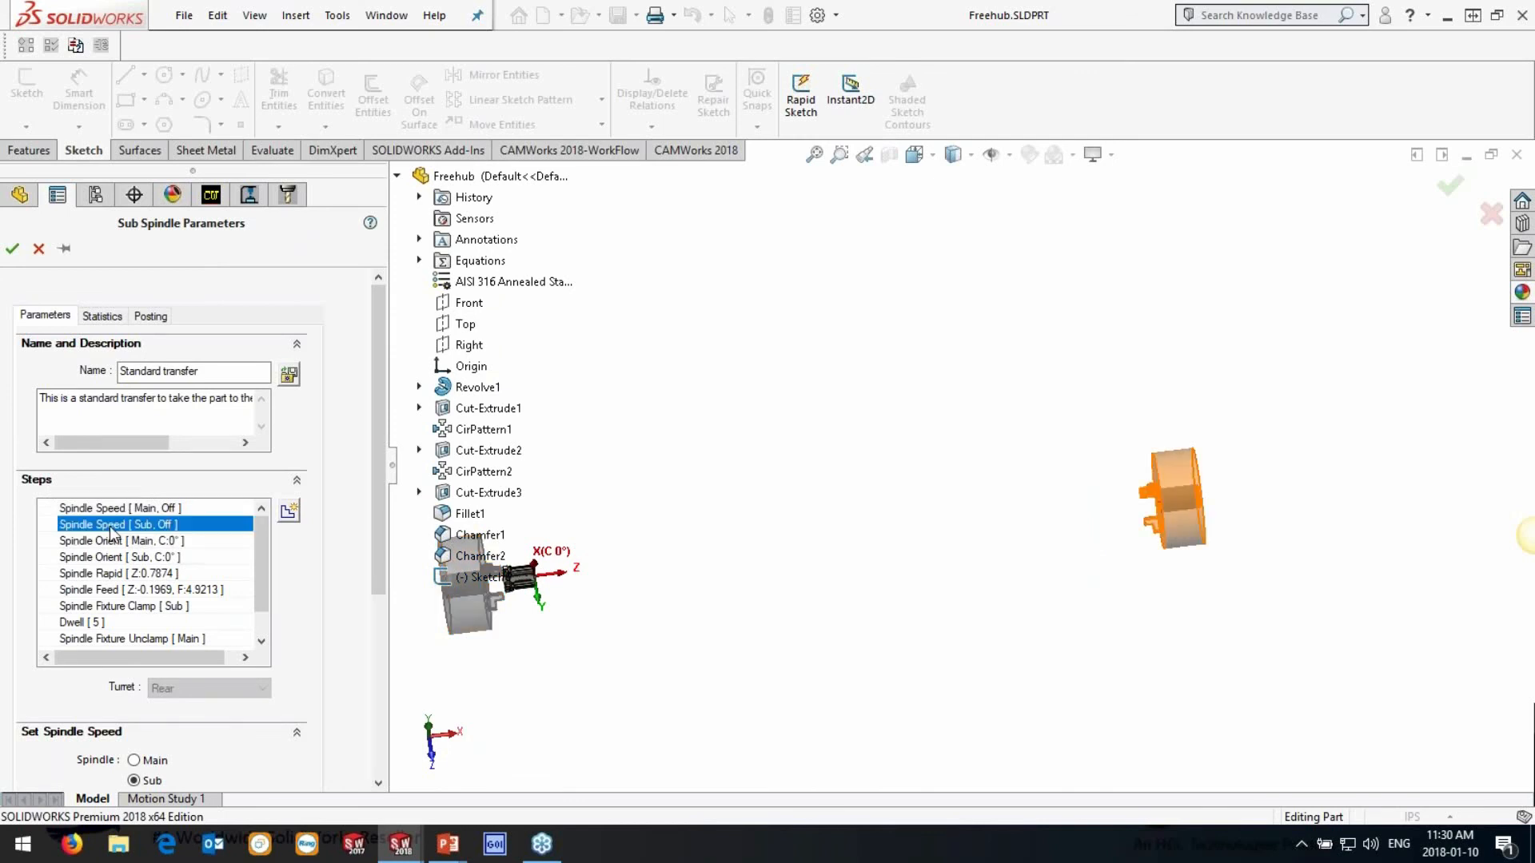
pyautogui.click(104, 543)
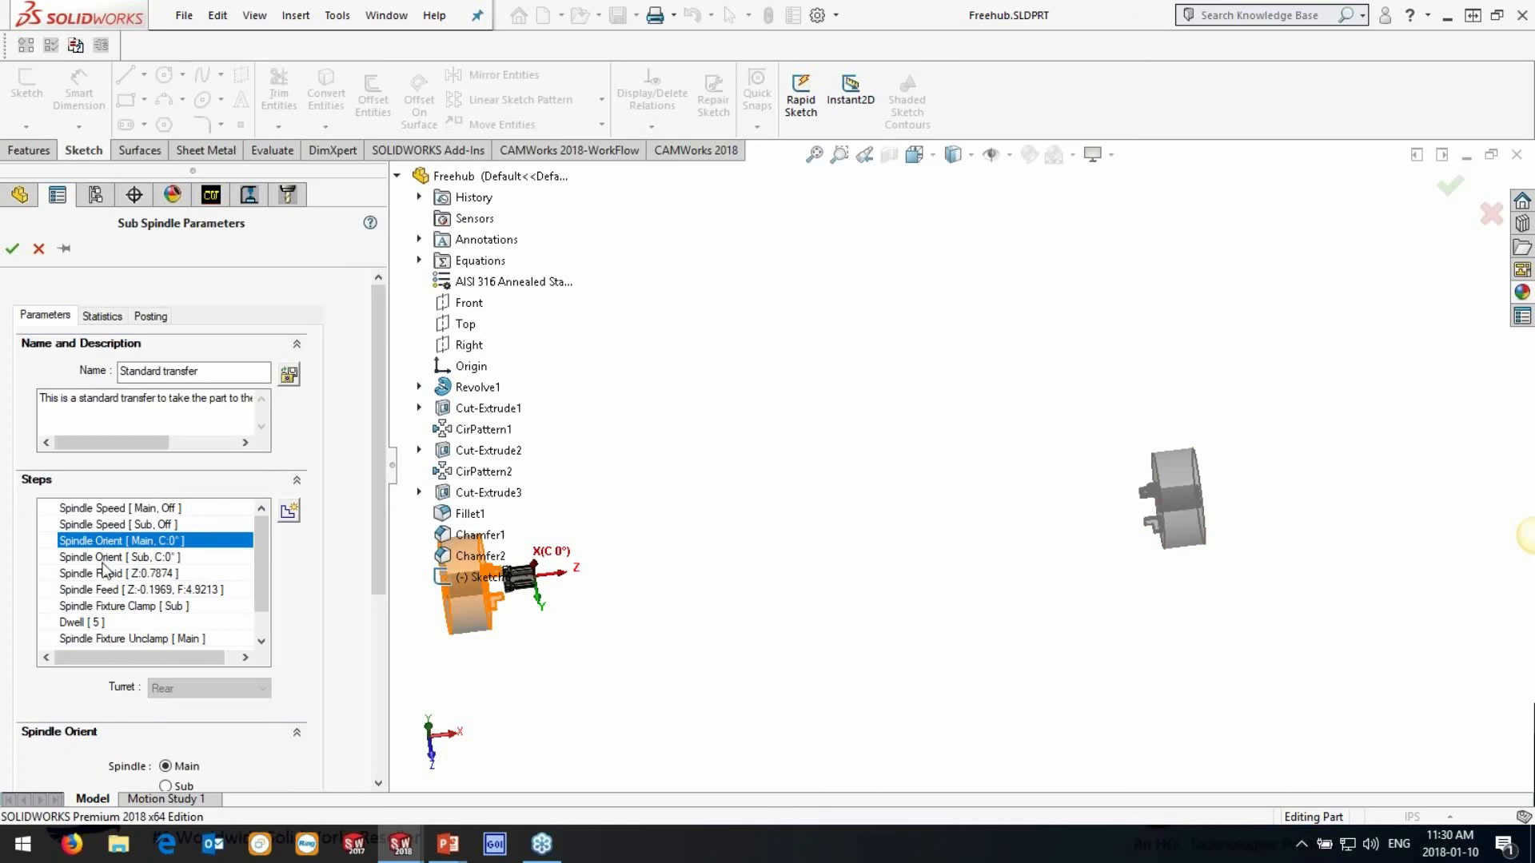
pyautogui.click(104, 560)
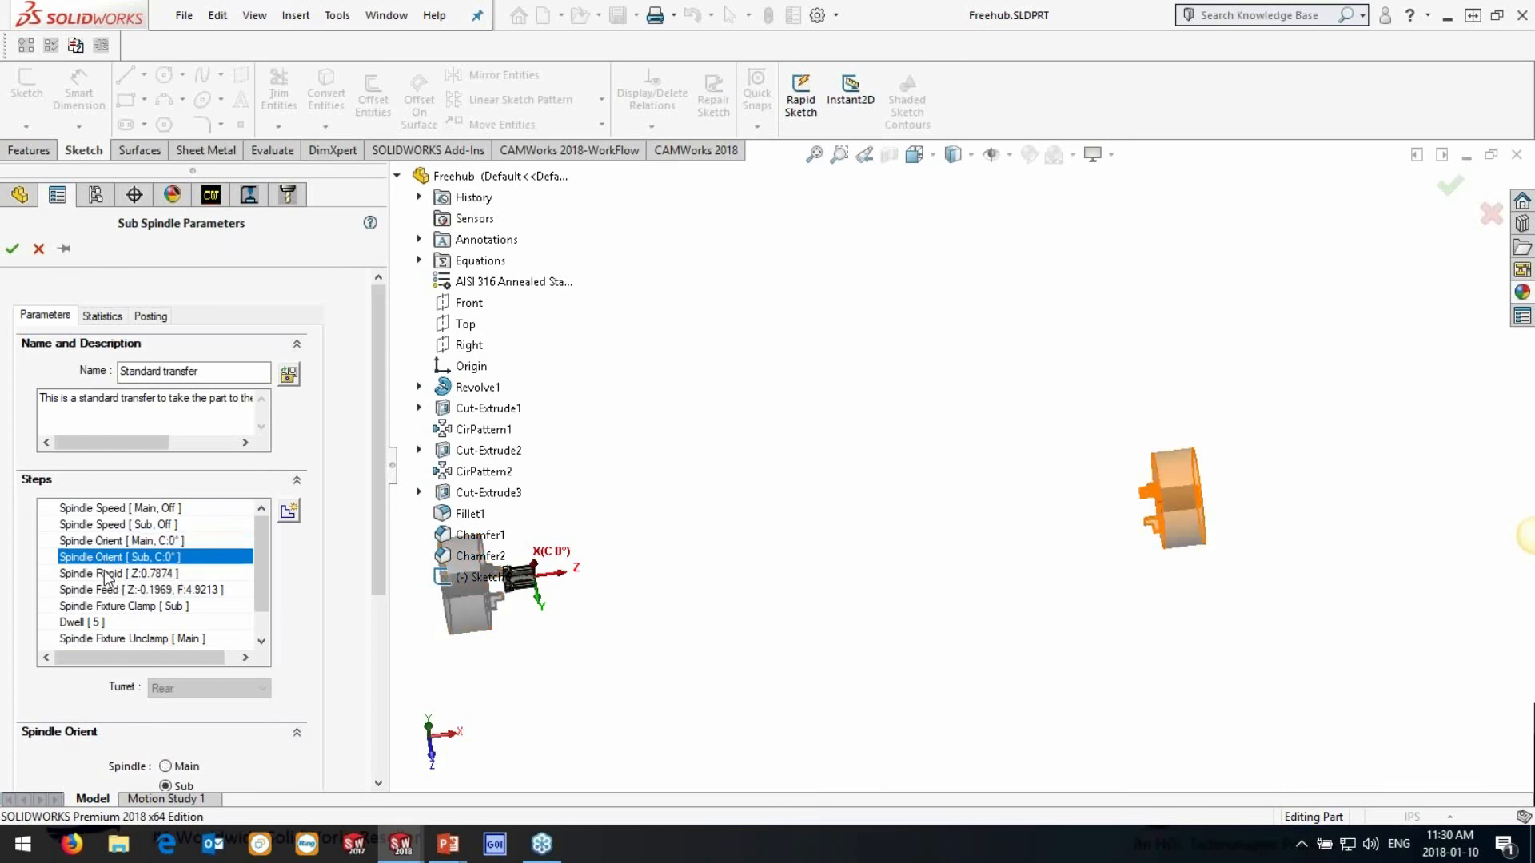
# Set the Spindle Rapid step's clearance from the setup origin to 1.7874in in the Standard transfer operation
pyautogui.click(105, 574)
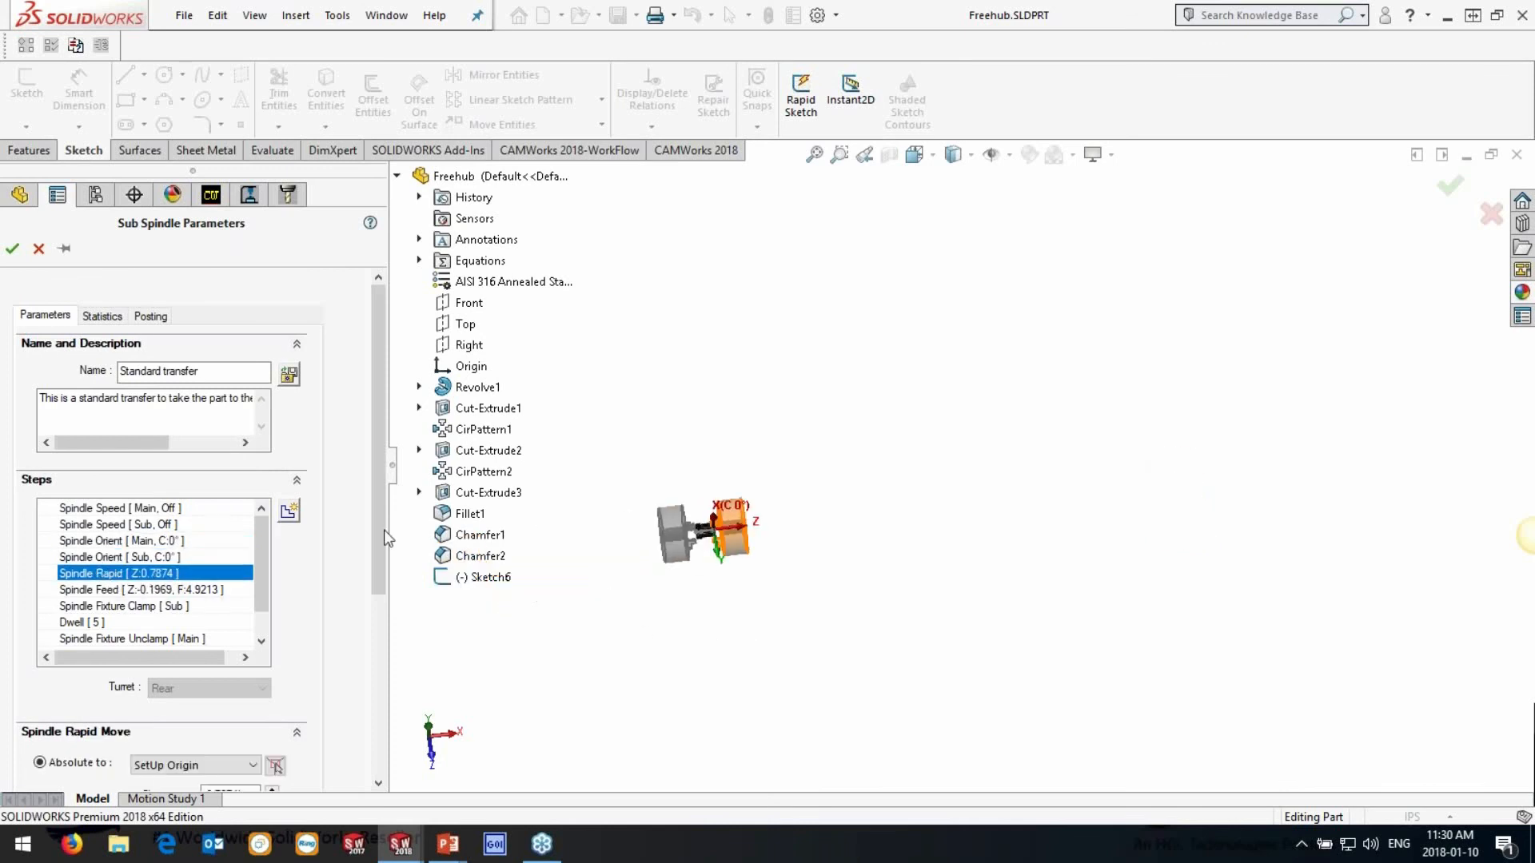
pyautogui.scroll(-5, 734, 539)
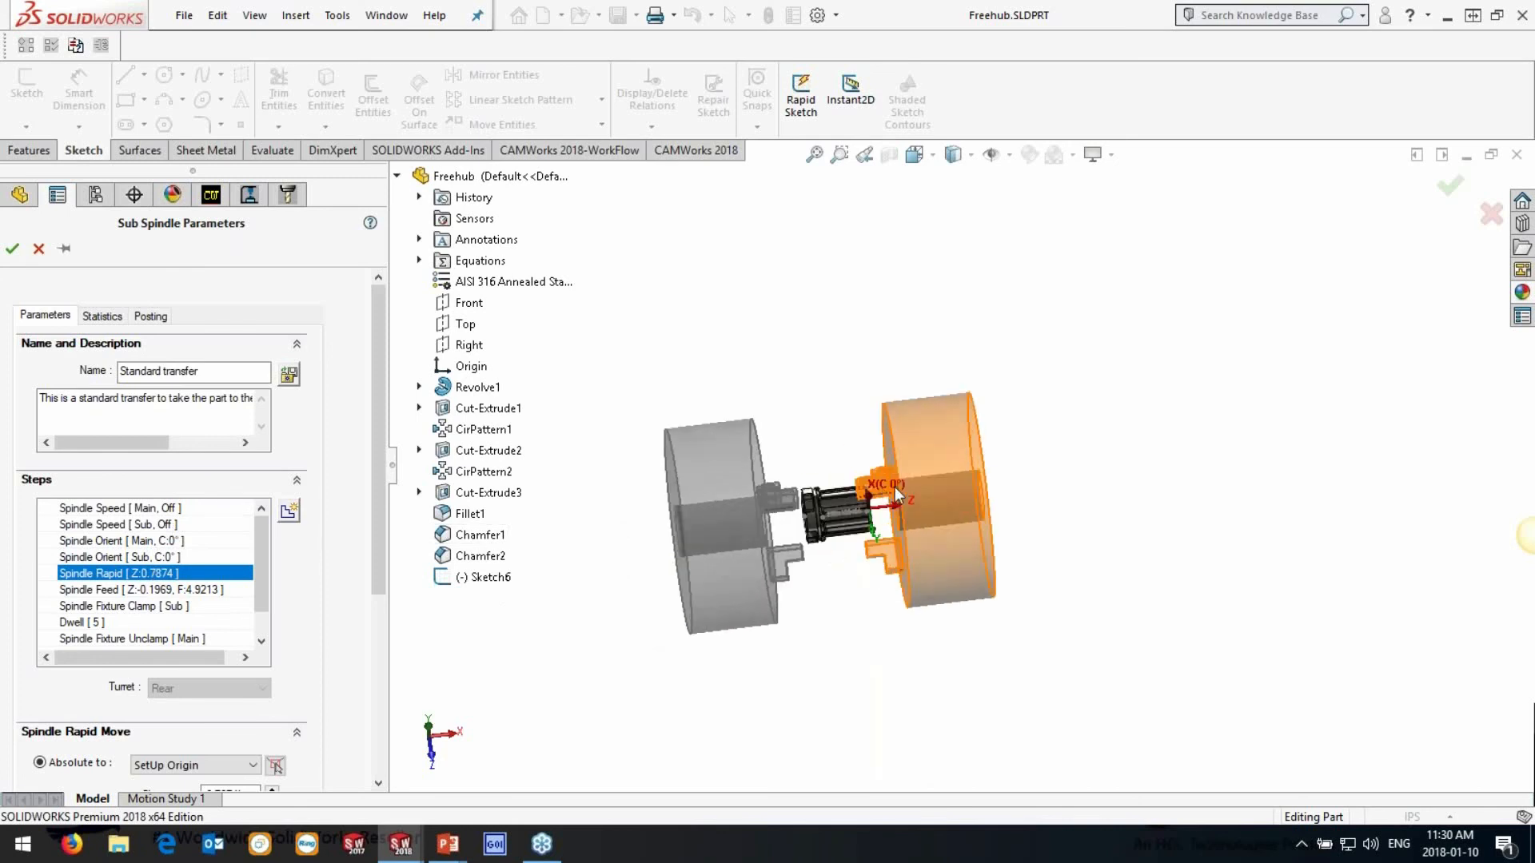
pyautogui.moveTo(379, 529); pyautogui.dragTo(373, 617)
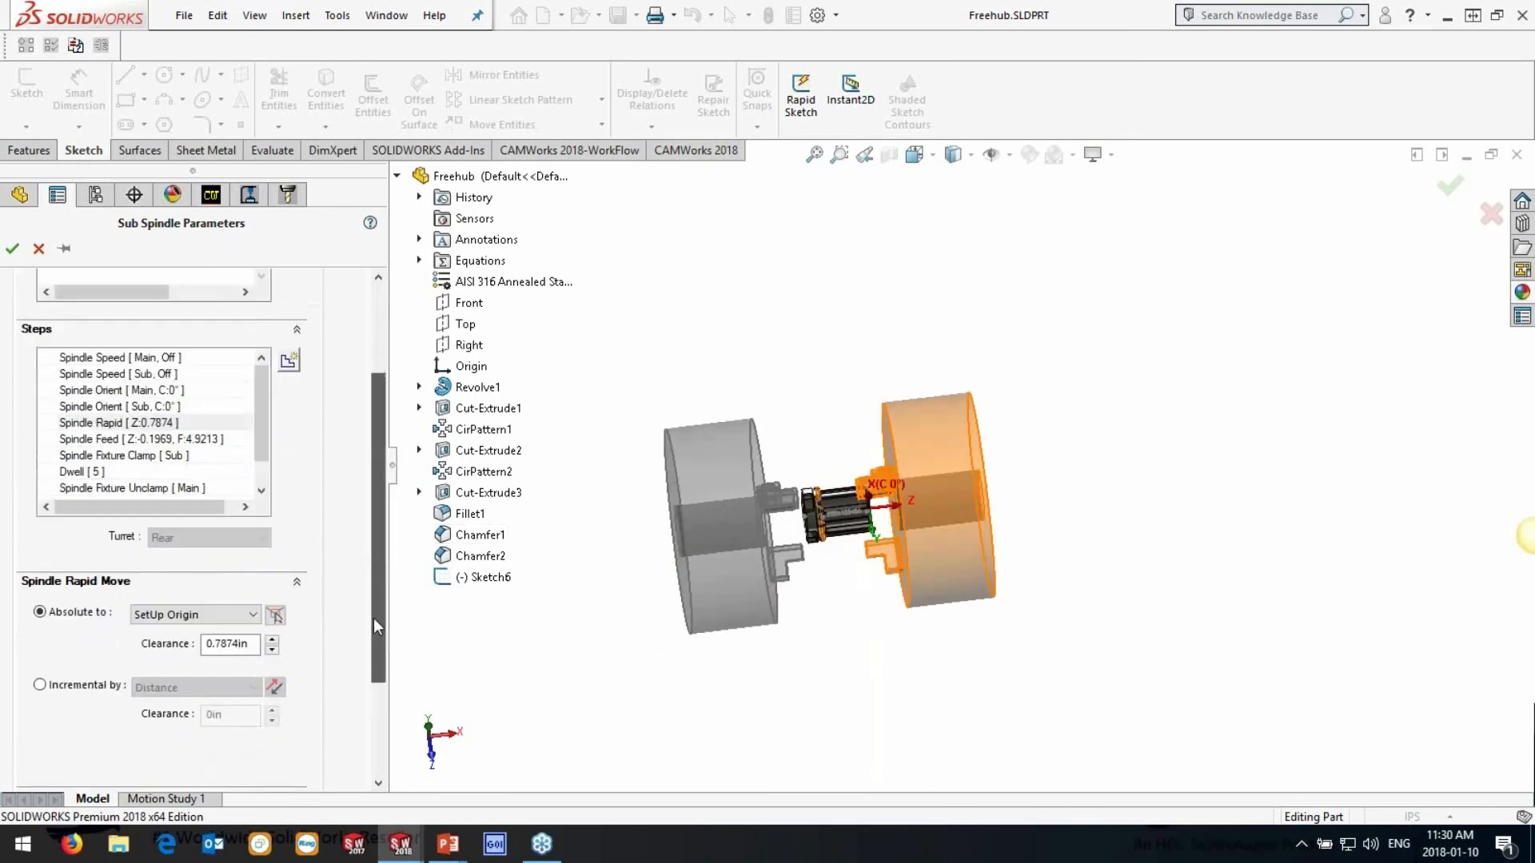
pyautogui.click(273, 642)
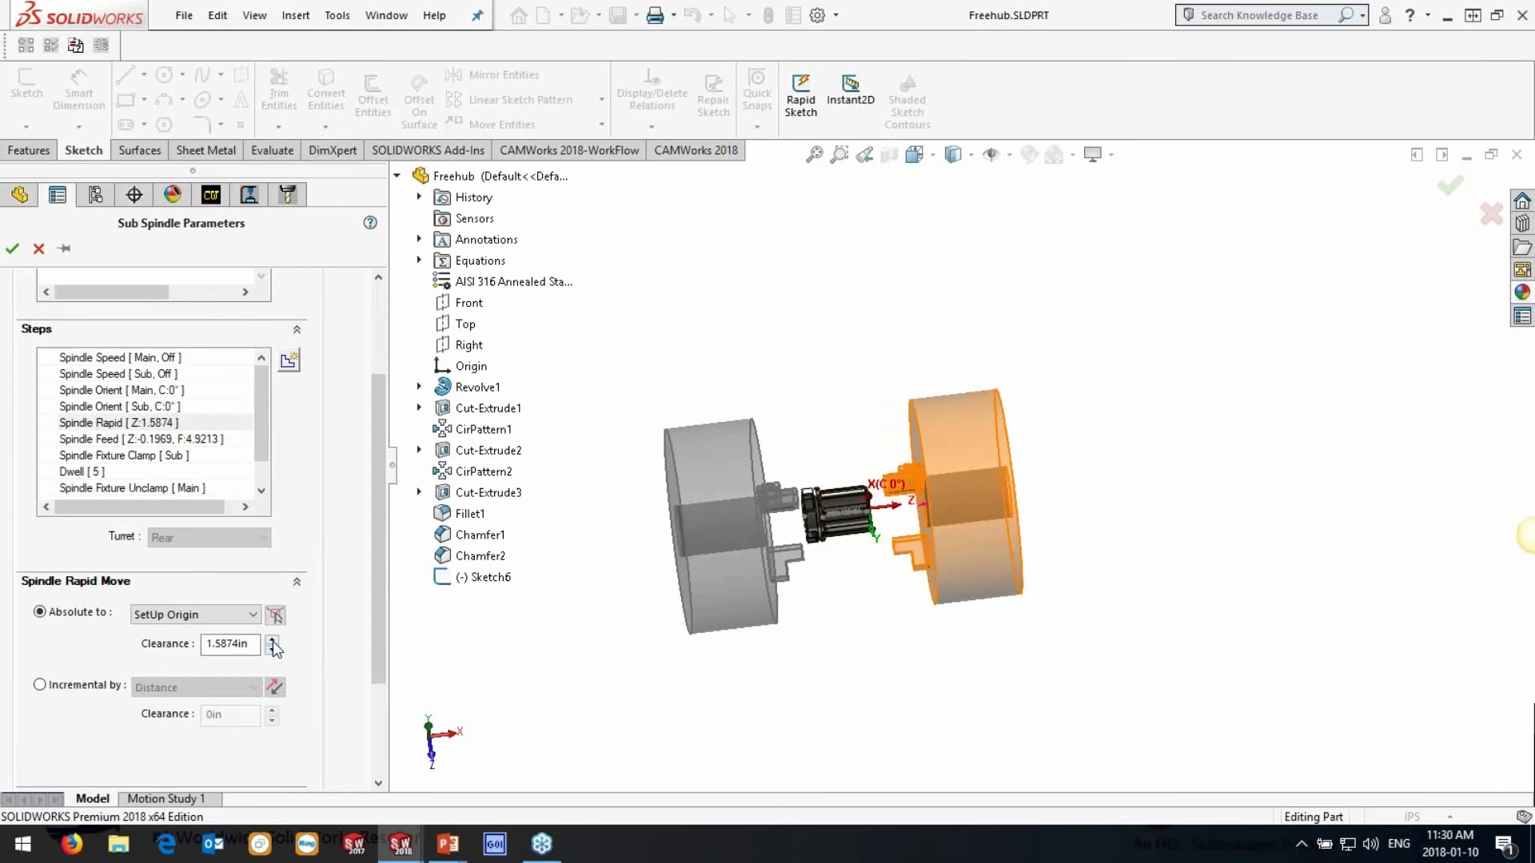
pyautogui.click(272, 642)
pyautogui.click(273, 642)
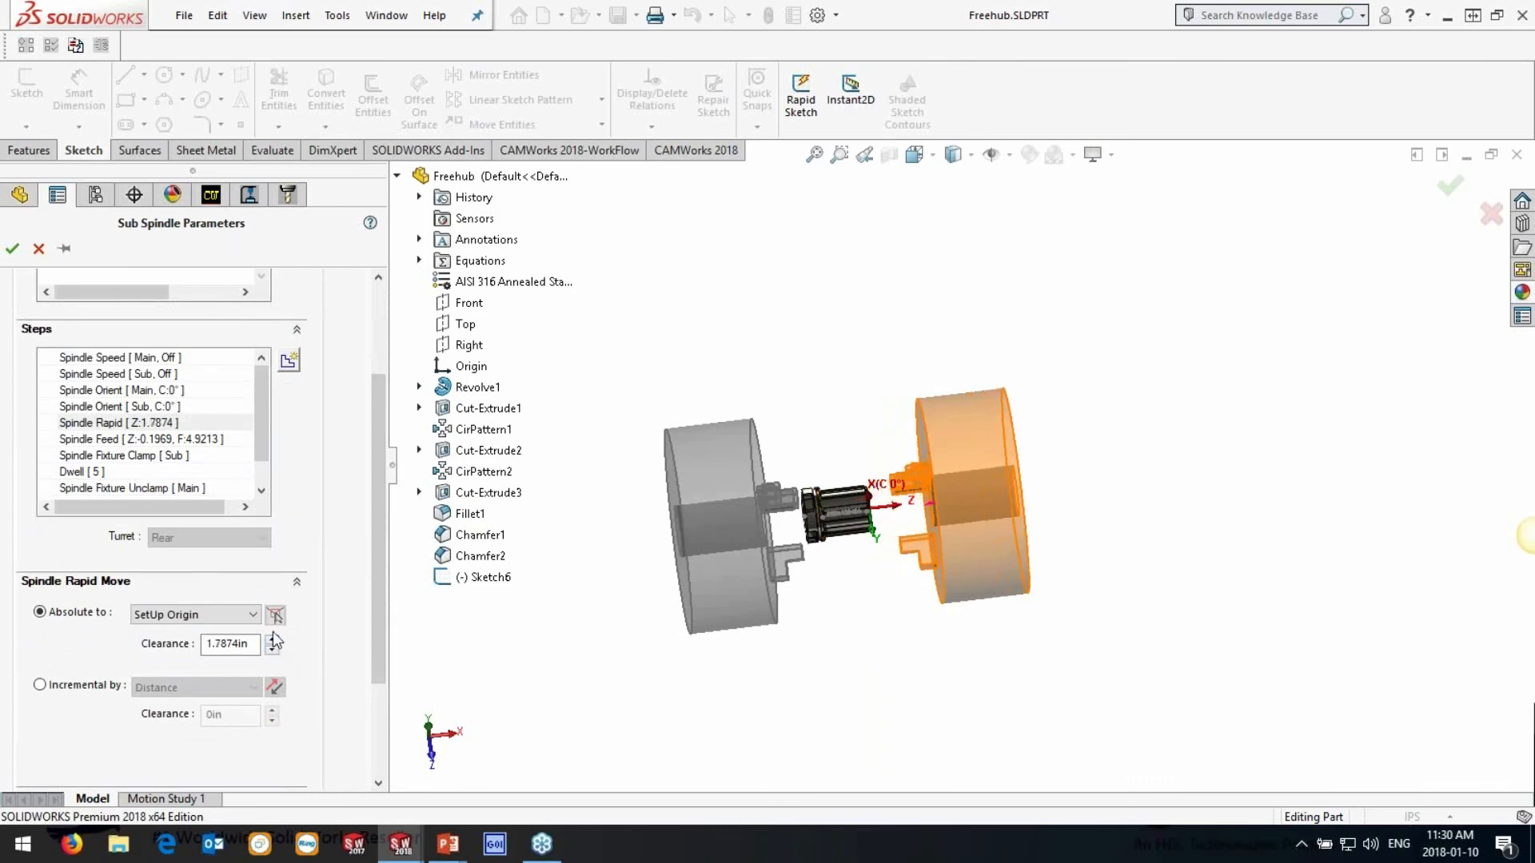
# Adjust the Spindle Feed step's clearance from the front face of the part to 0.6031in
pyautogui.click(159, 439)
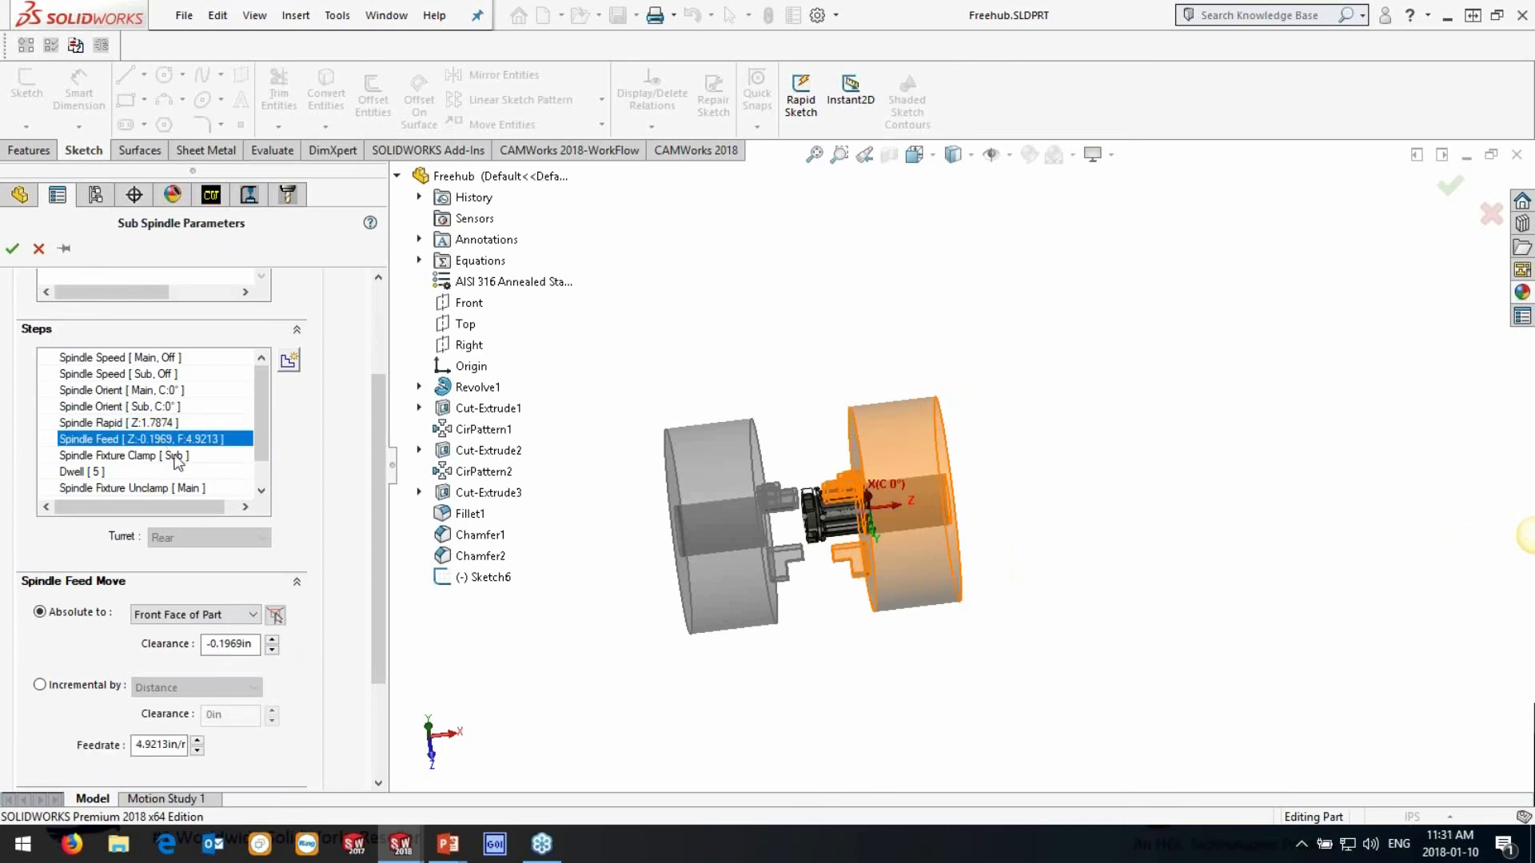
pyautogui.click(273, 649)
pyautogui.click(272, 650)
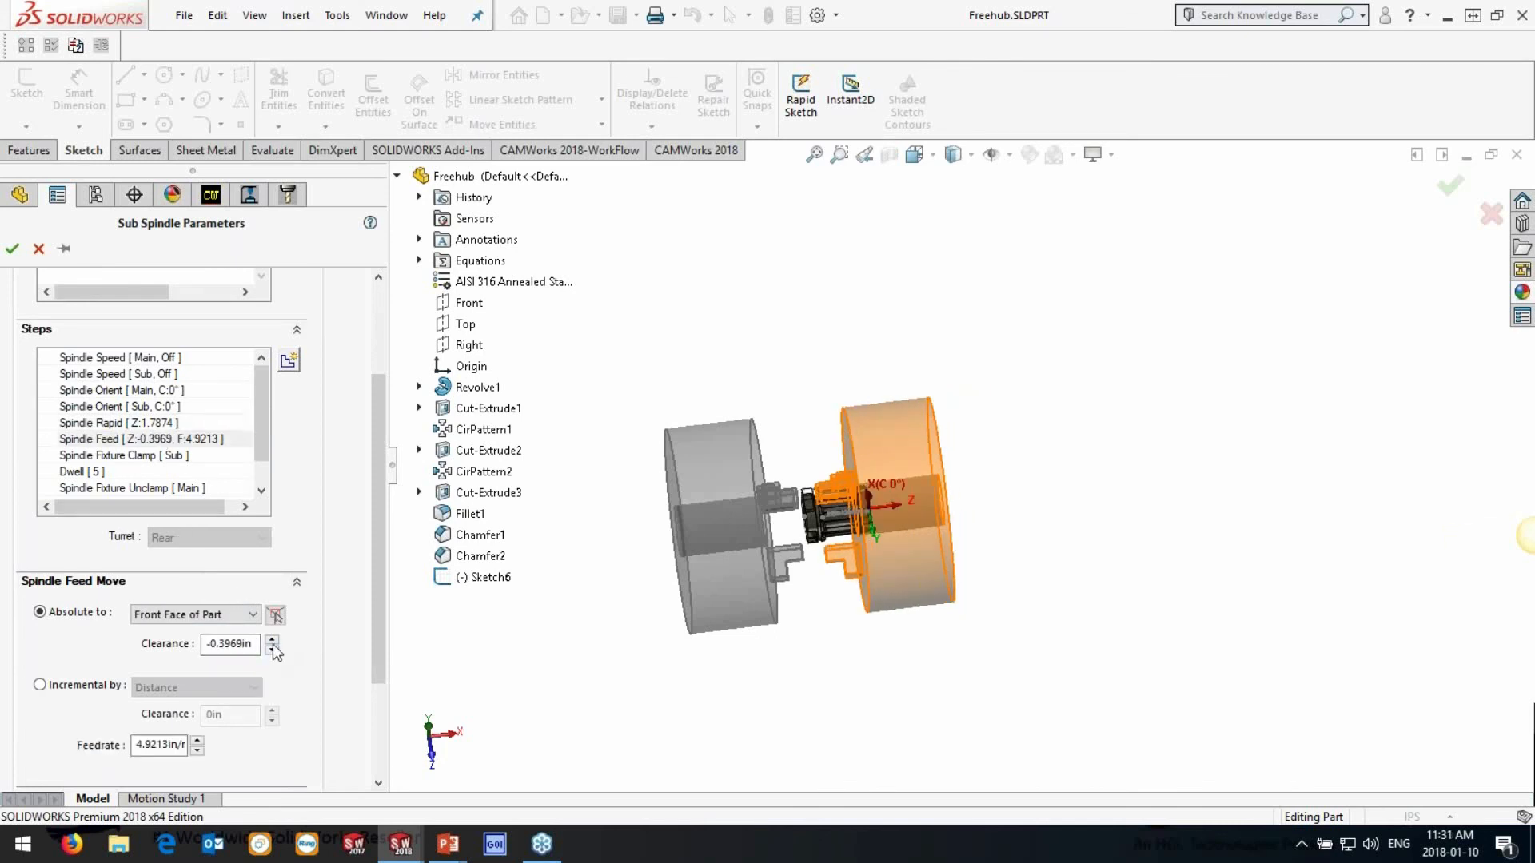
pyautogui.click(272, 640)
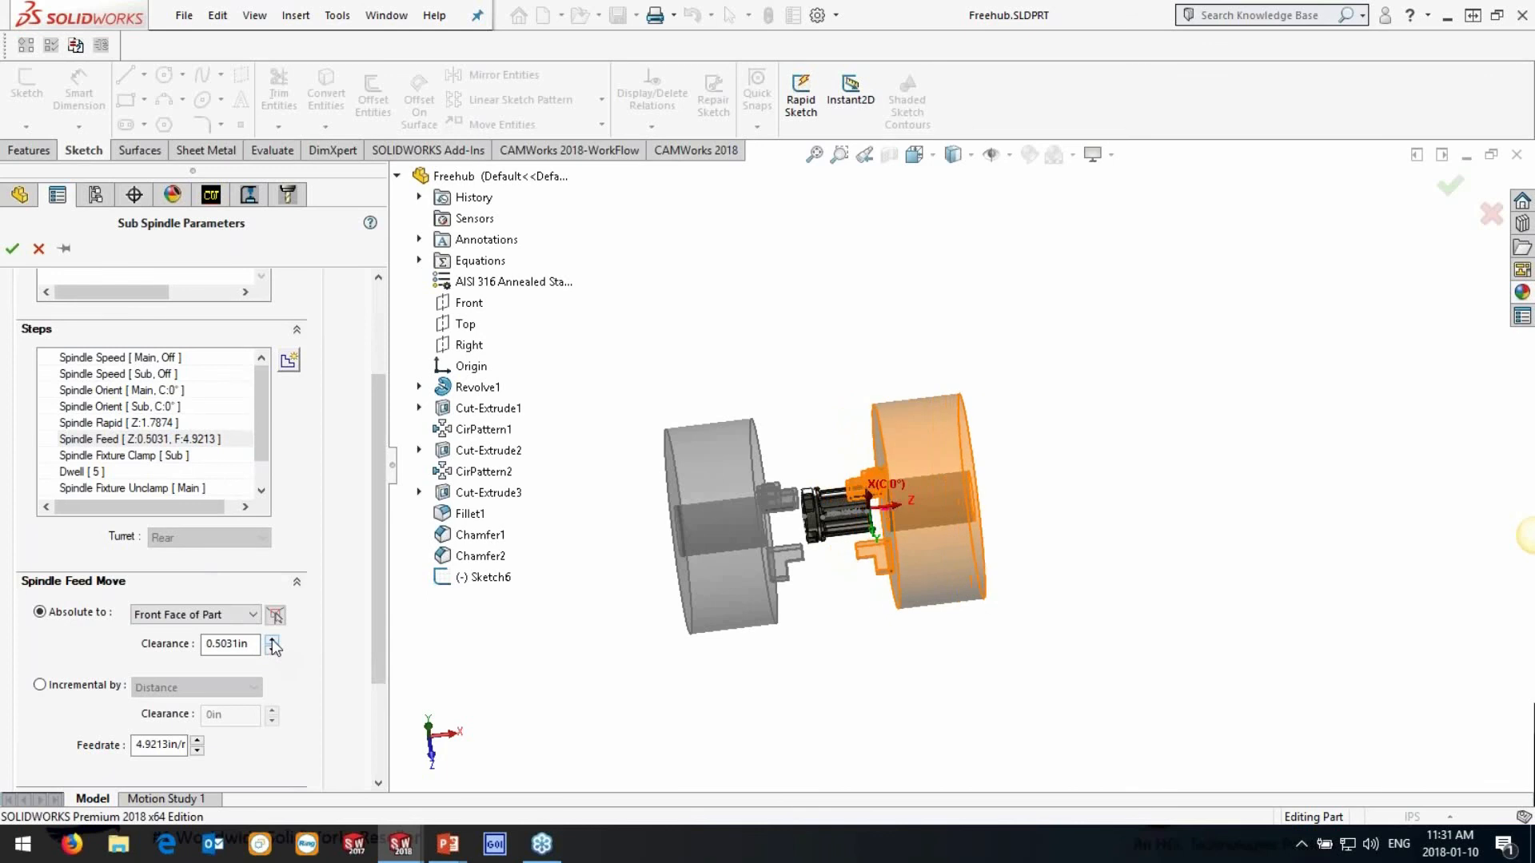
pyautogui.click(273, 640)
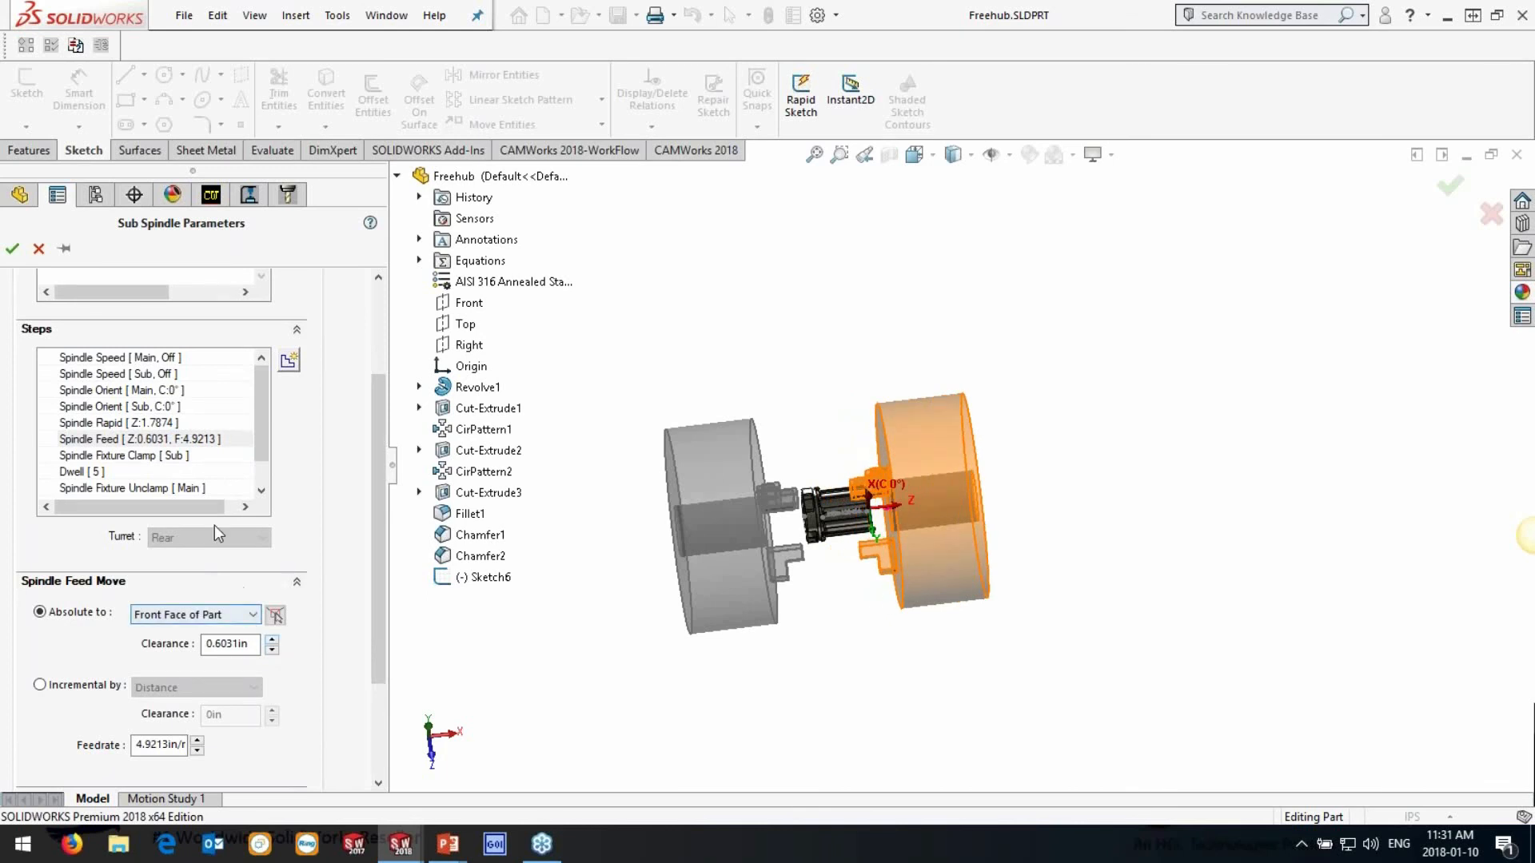
# Review the clamp, dwell, unclamp and home rapid steps of the transfer, and accept the sub spindle parameters
pyautogui.click(153, 457)
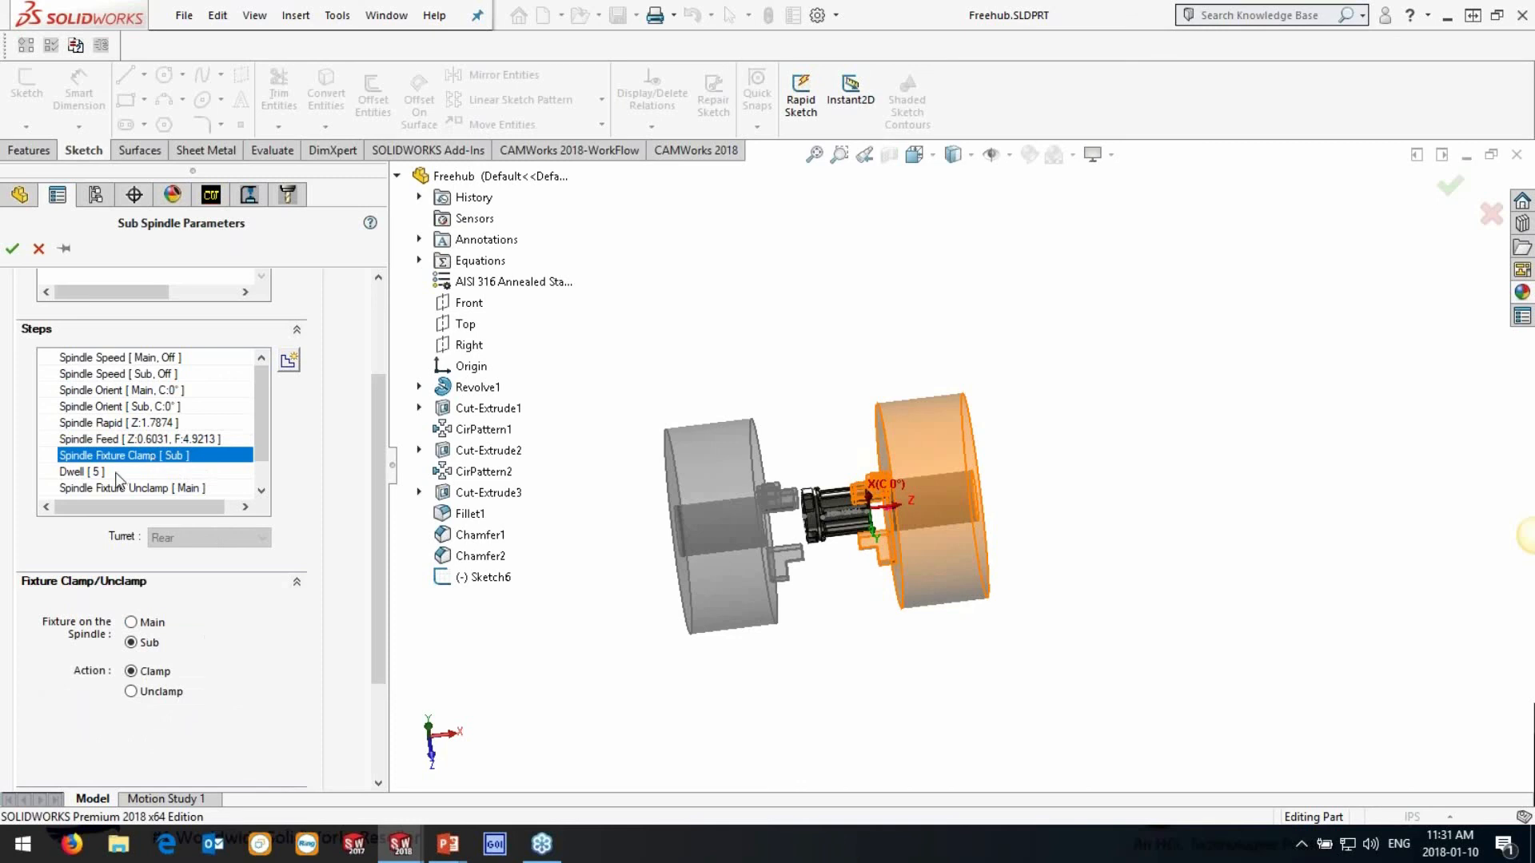
pyautogui.click(117, 474)
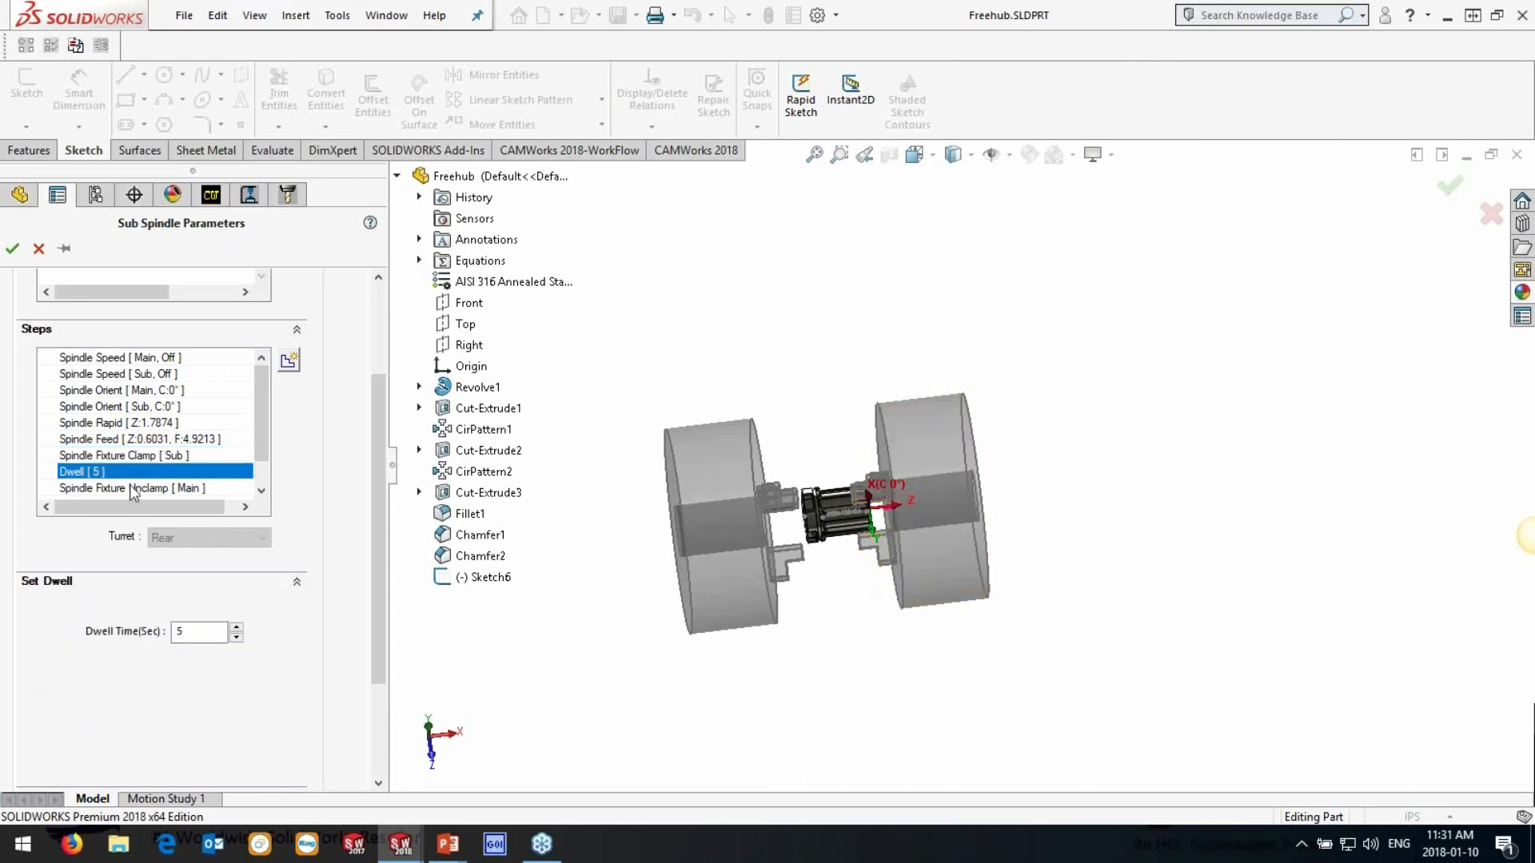
pyautogui.click(132, 488)
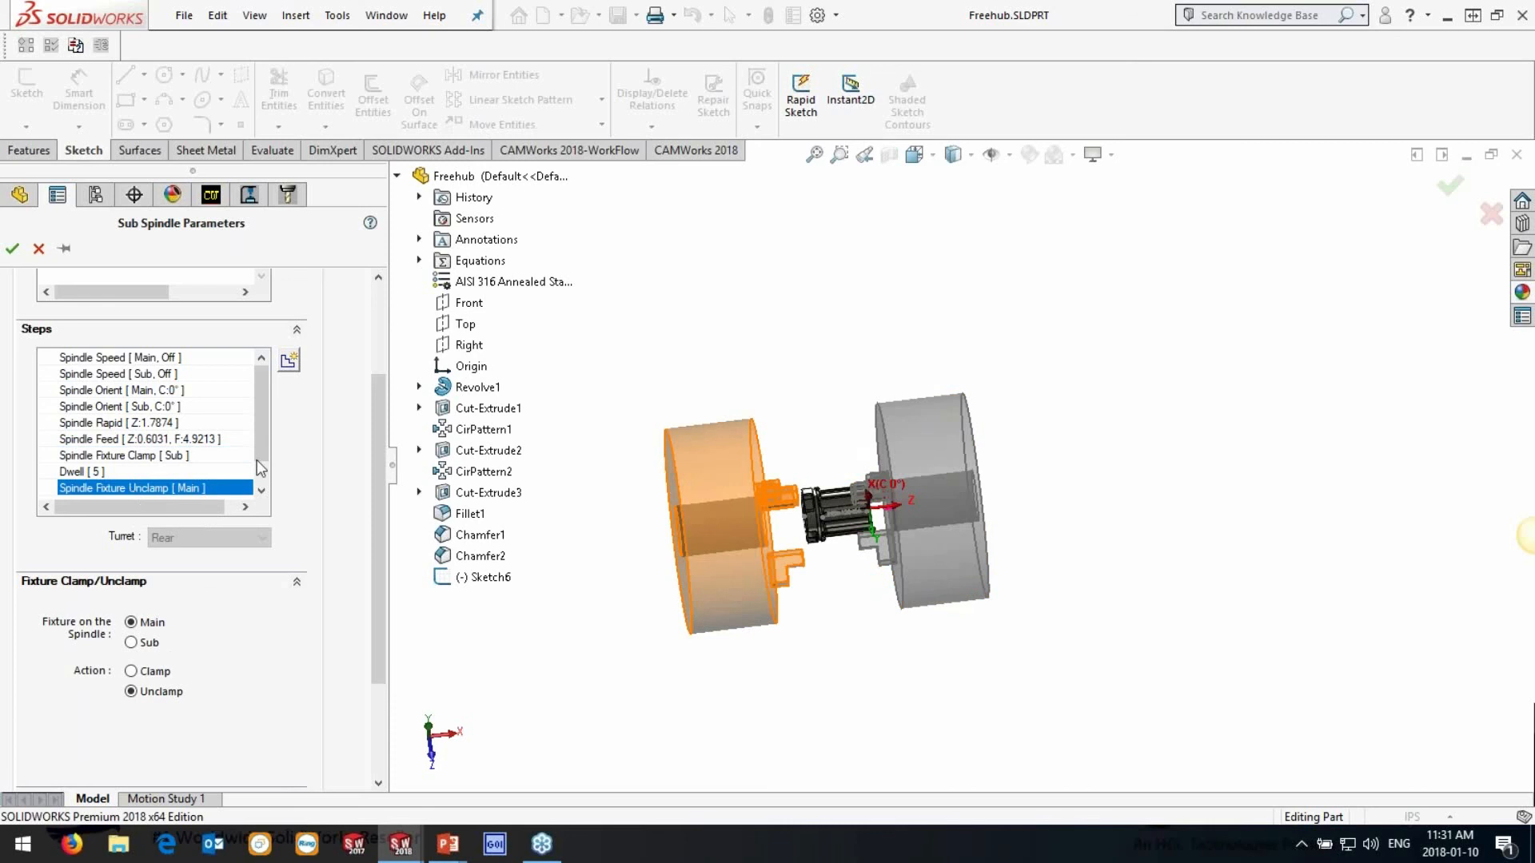
pyautogui.scroll(-2, 259, 456)
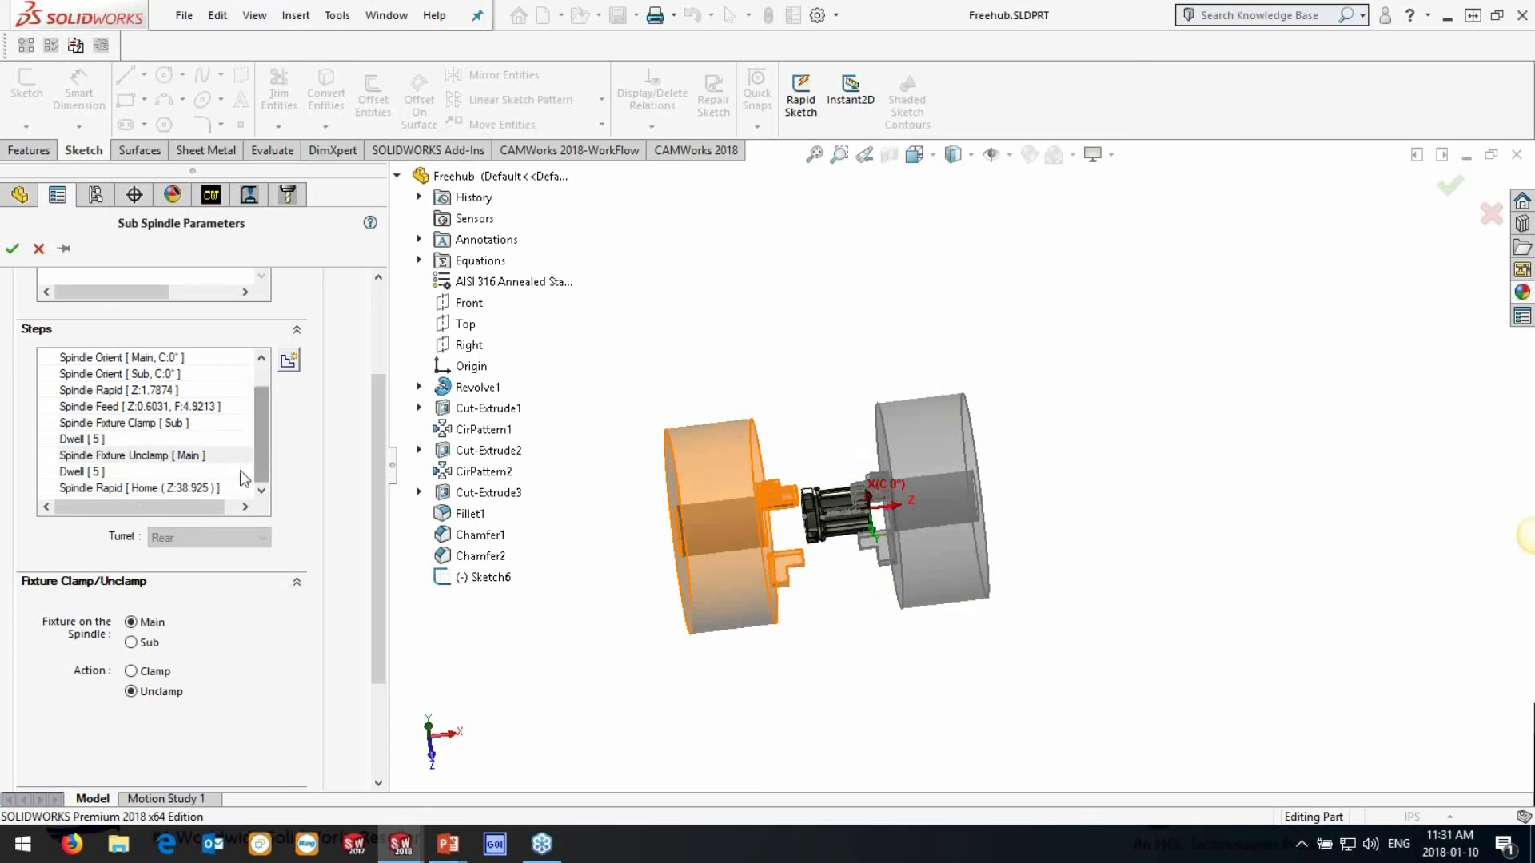
pyautogui.click(184, 472)
pyautogui.click(191, 489)
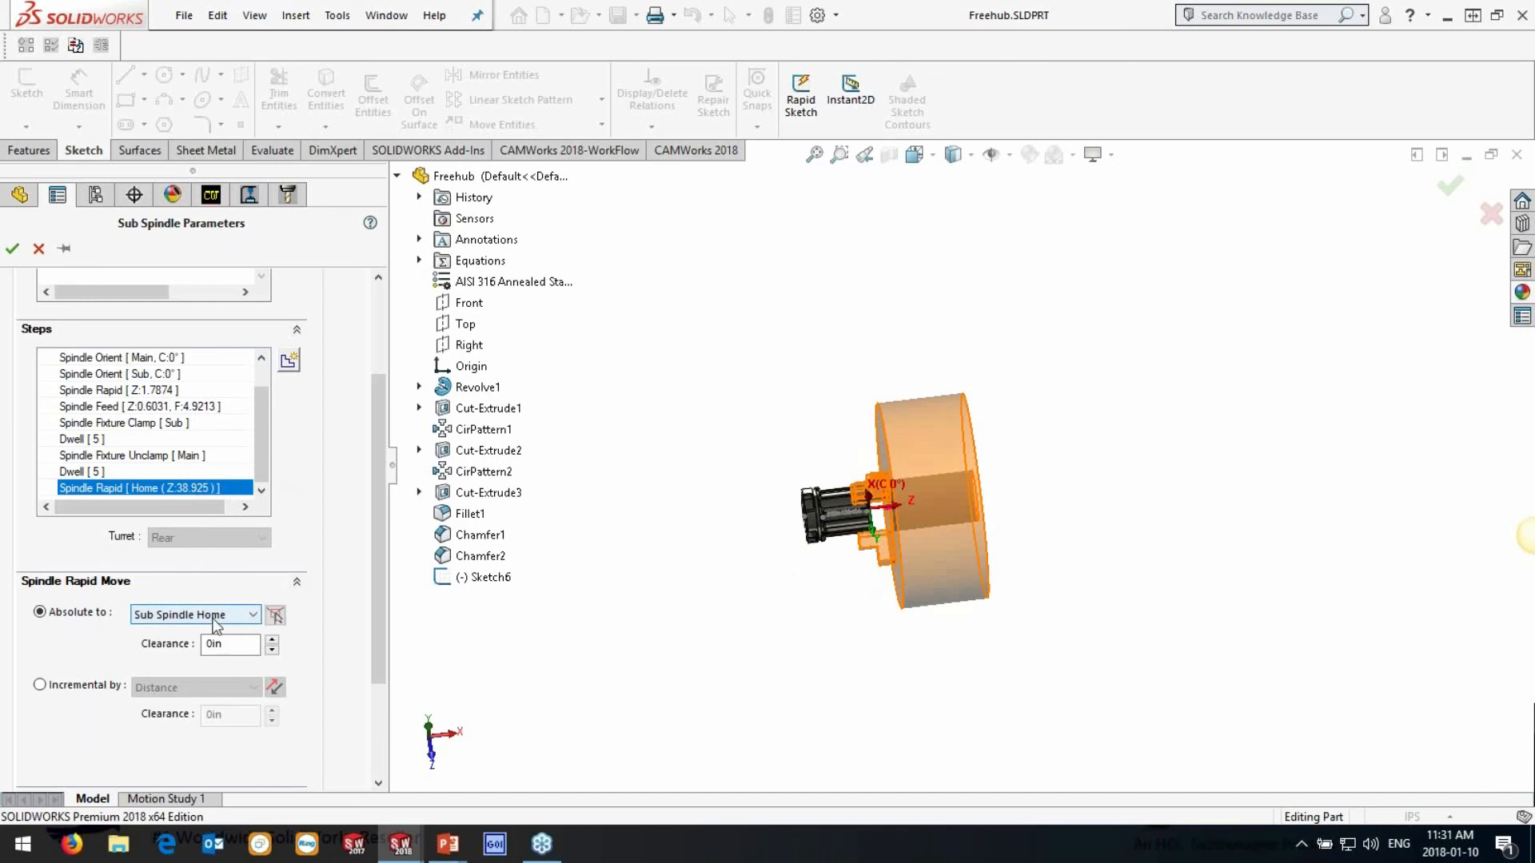
pyautogui.click(13, 249)
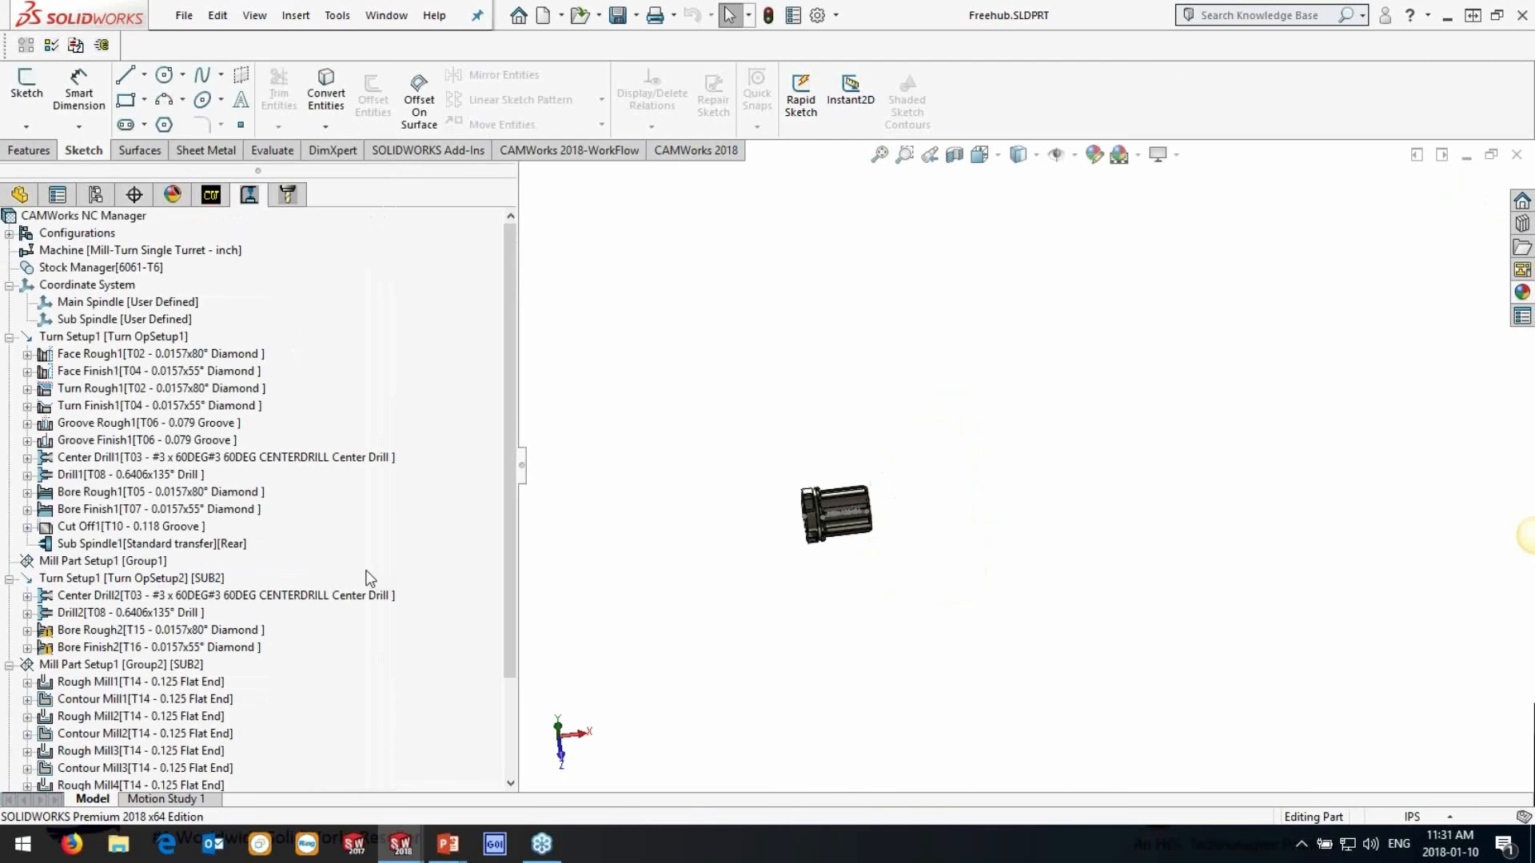
# Move the Sub Spindle1 operation ahead of Cut Off1, and return it to its place after the cutoff
pyautogui.click(110, 545)
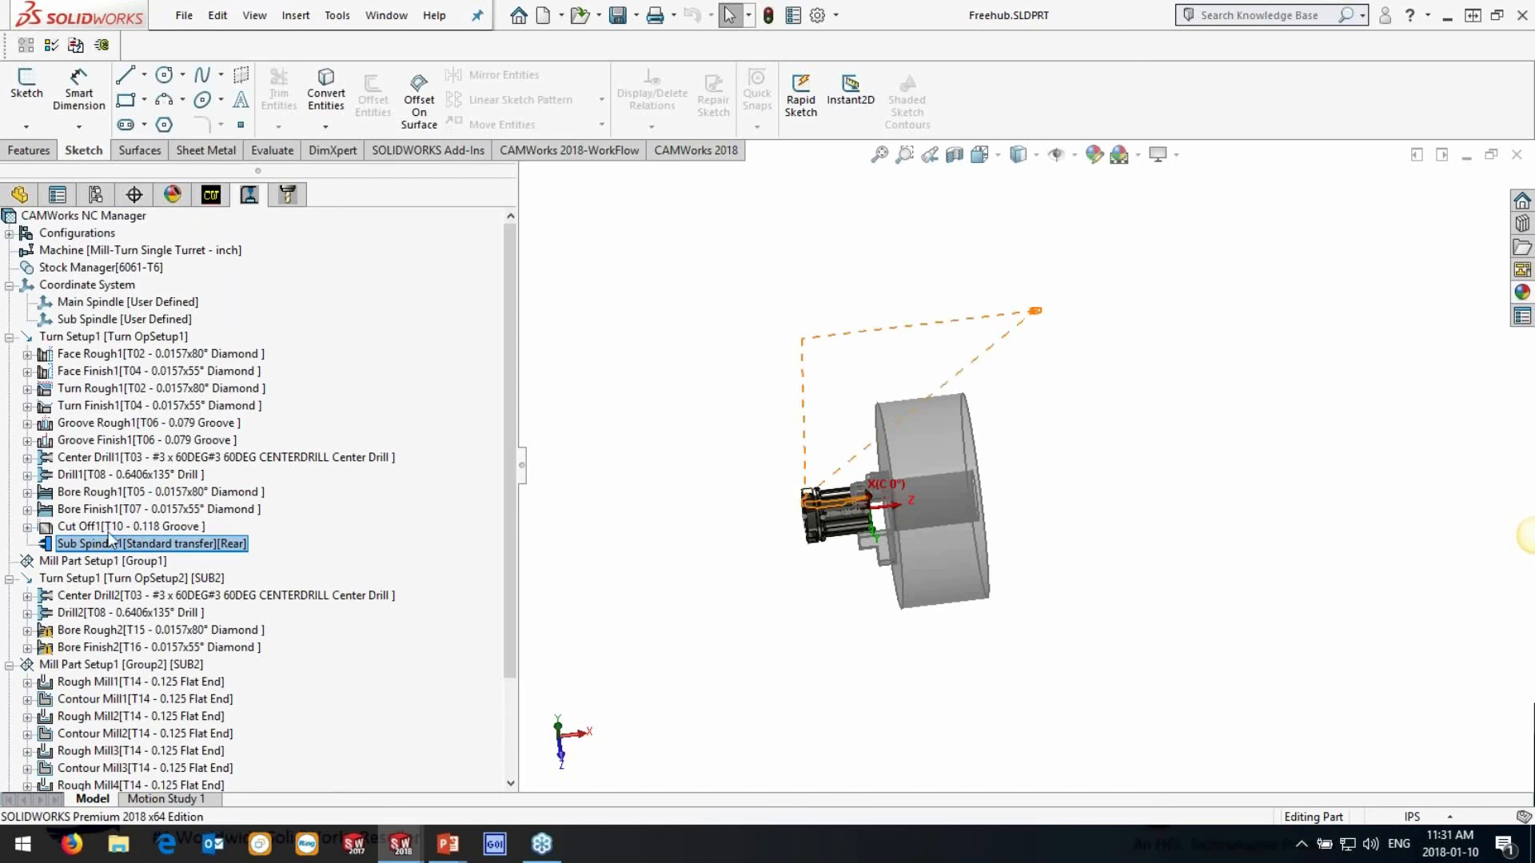
pyautogui.click(111, 510)
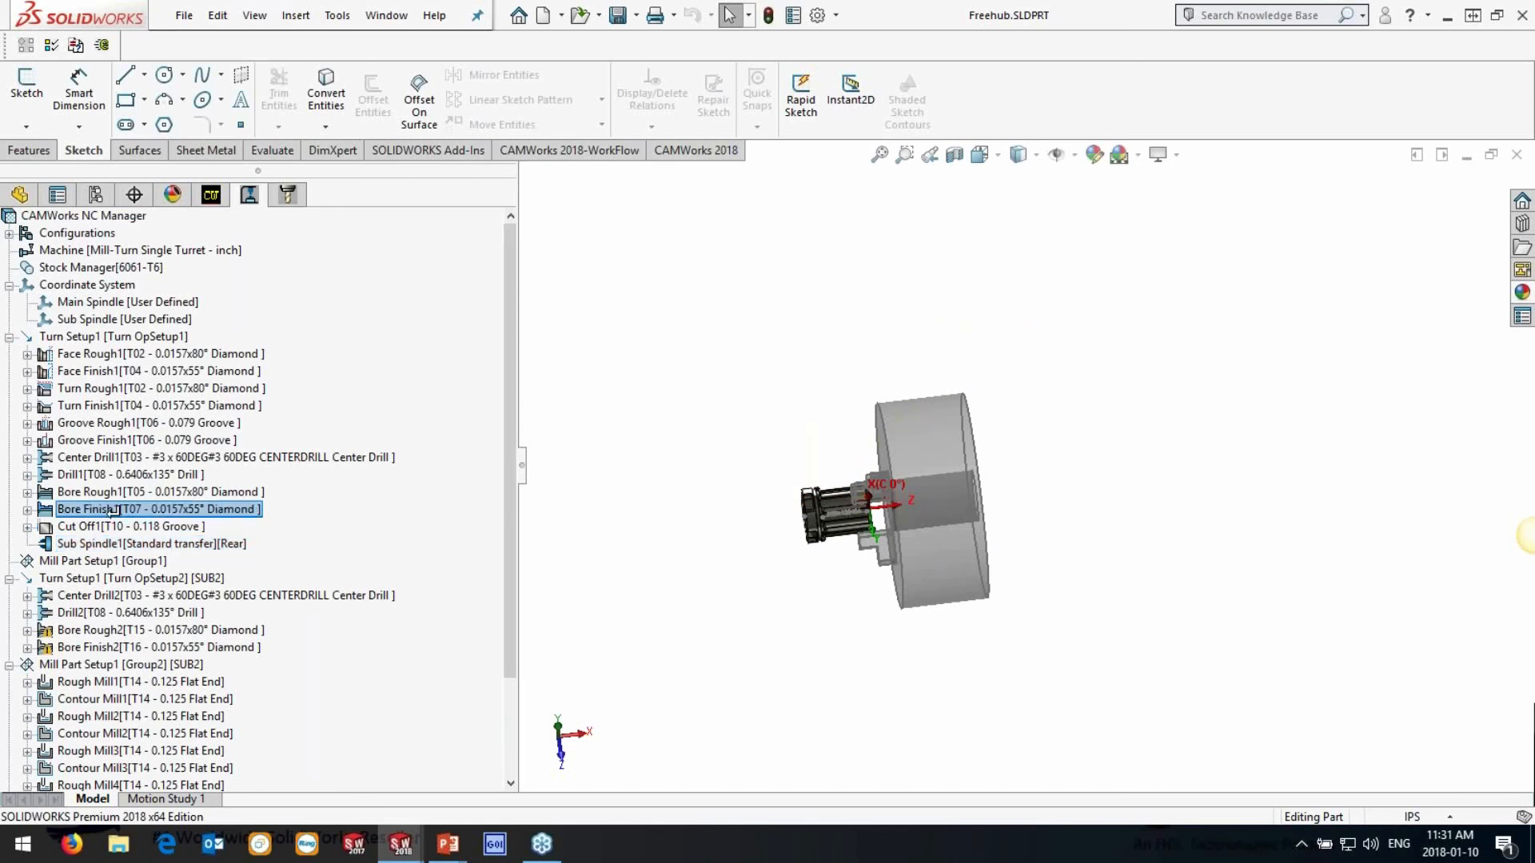
pyautogui.moveTo(113, 543); pyautogui.dragTo(113, 511)
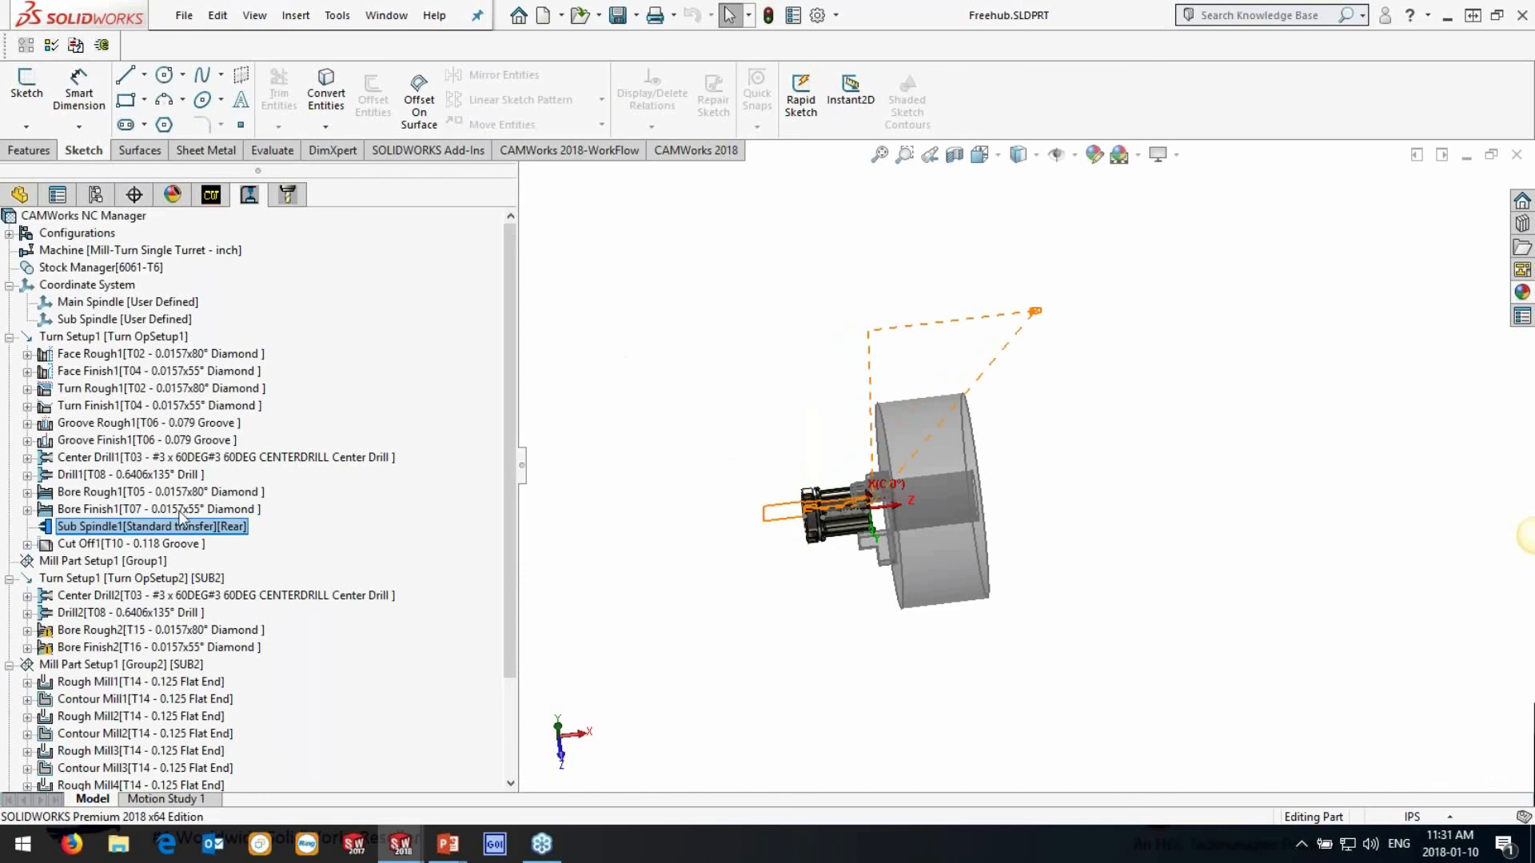
pyautogui.click(184, 544)
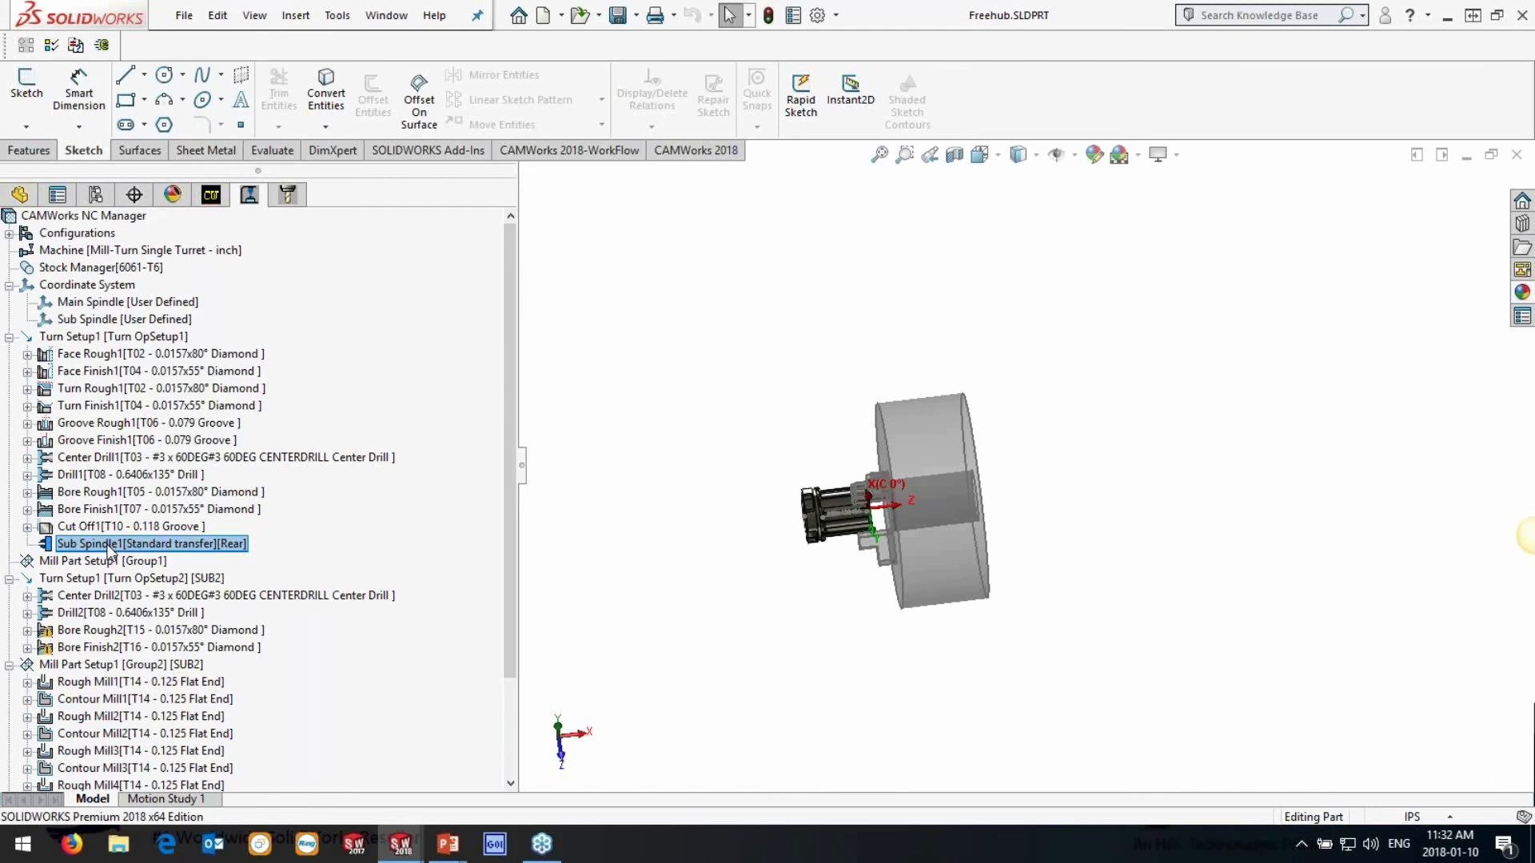
# Delete Sub Spindle1 and add a sub spindle operation from Cut Off1 using the Grab and pull by Distance template
pyautogui.press('Delete')
pyautogui.press('Return')
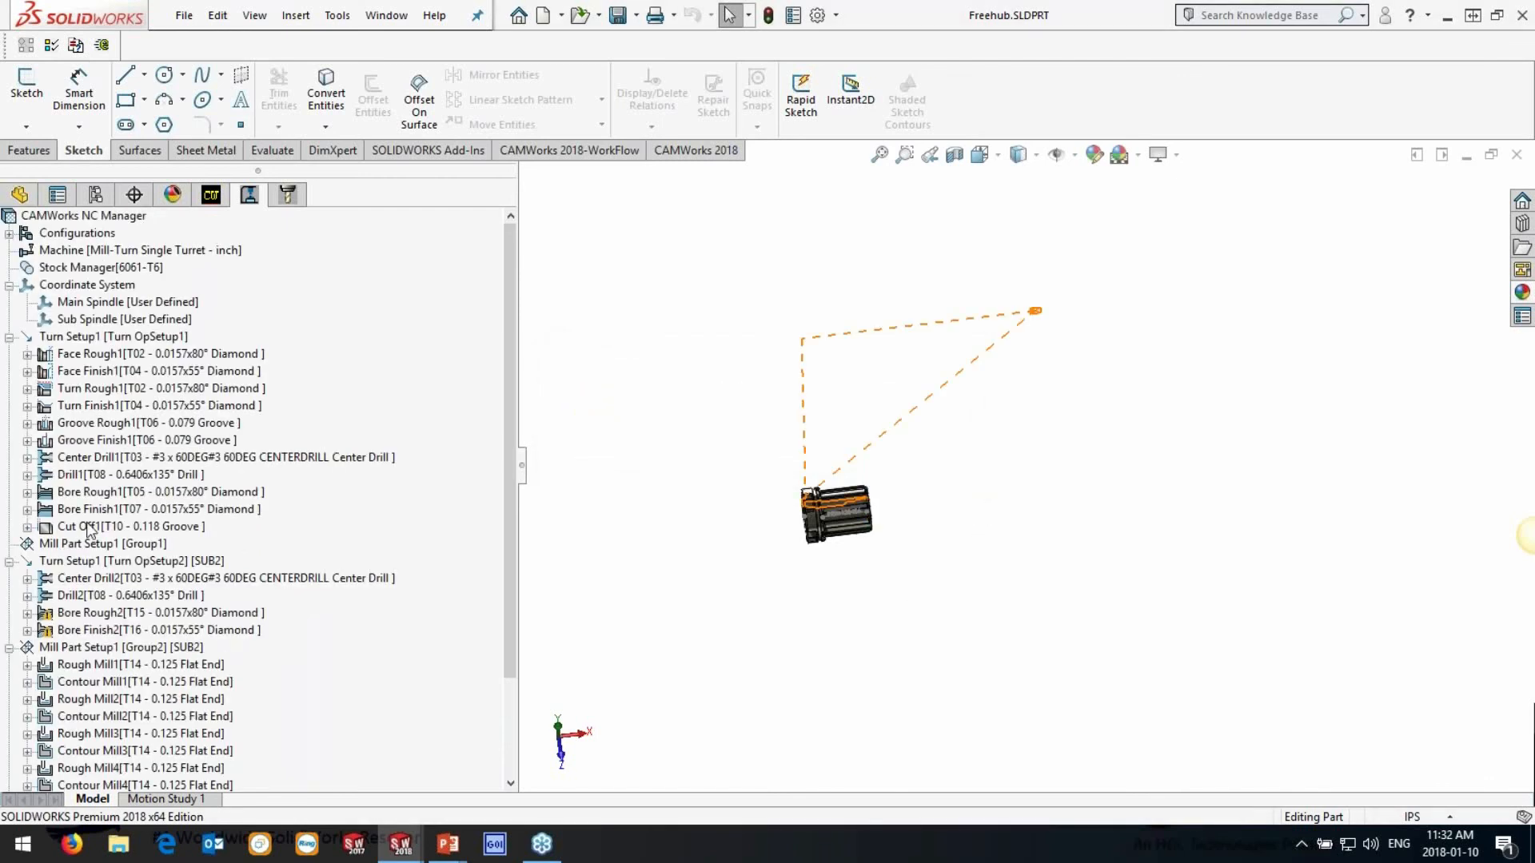
pyautogui.rightClick(88, 528)
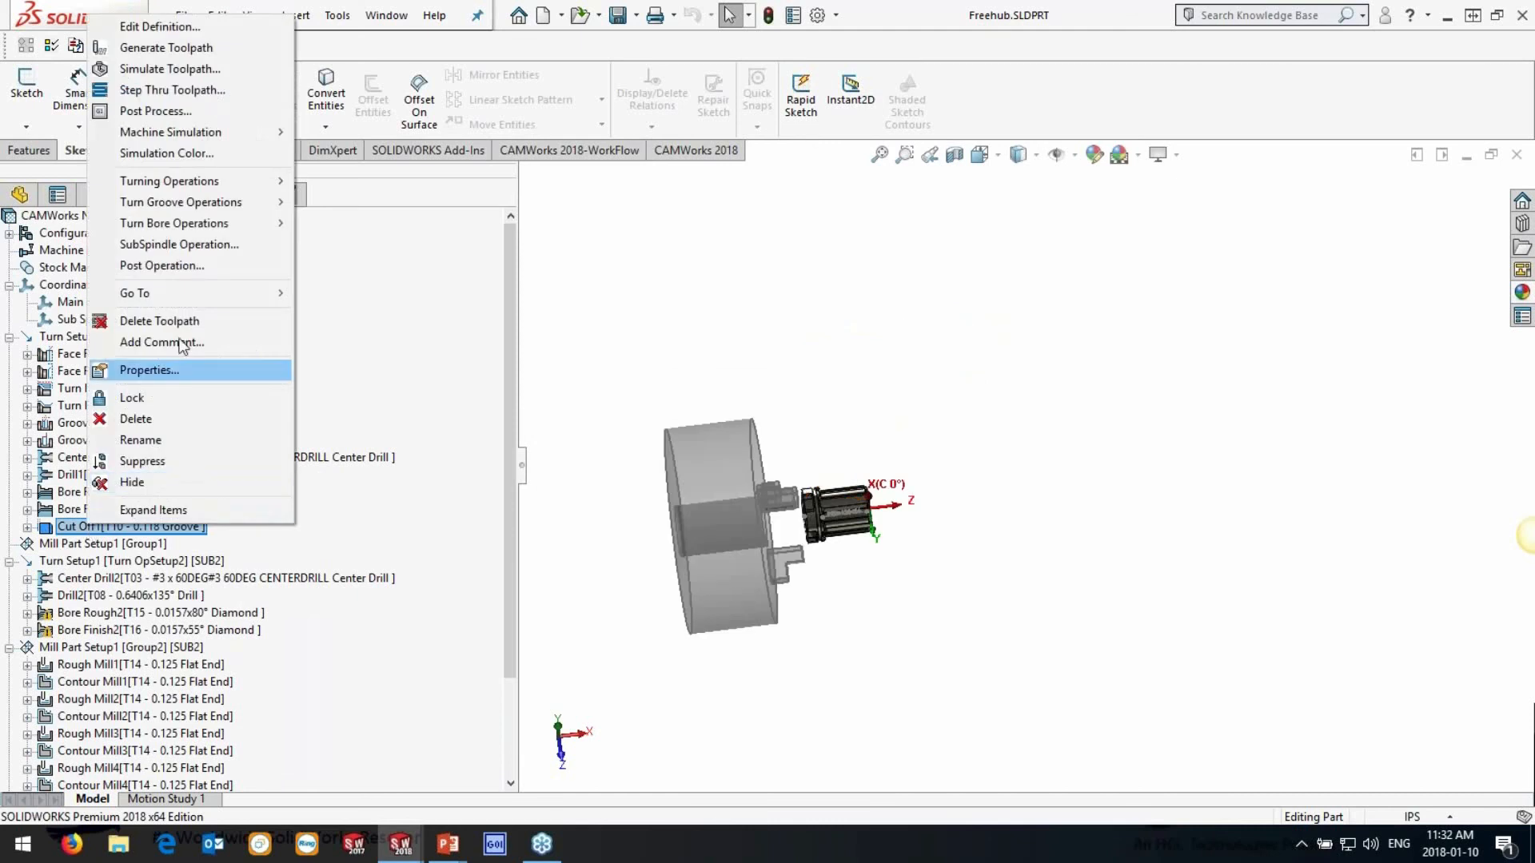
pyautogui.click(180, 243)
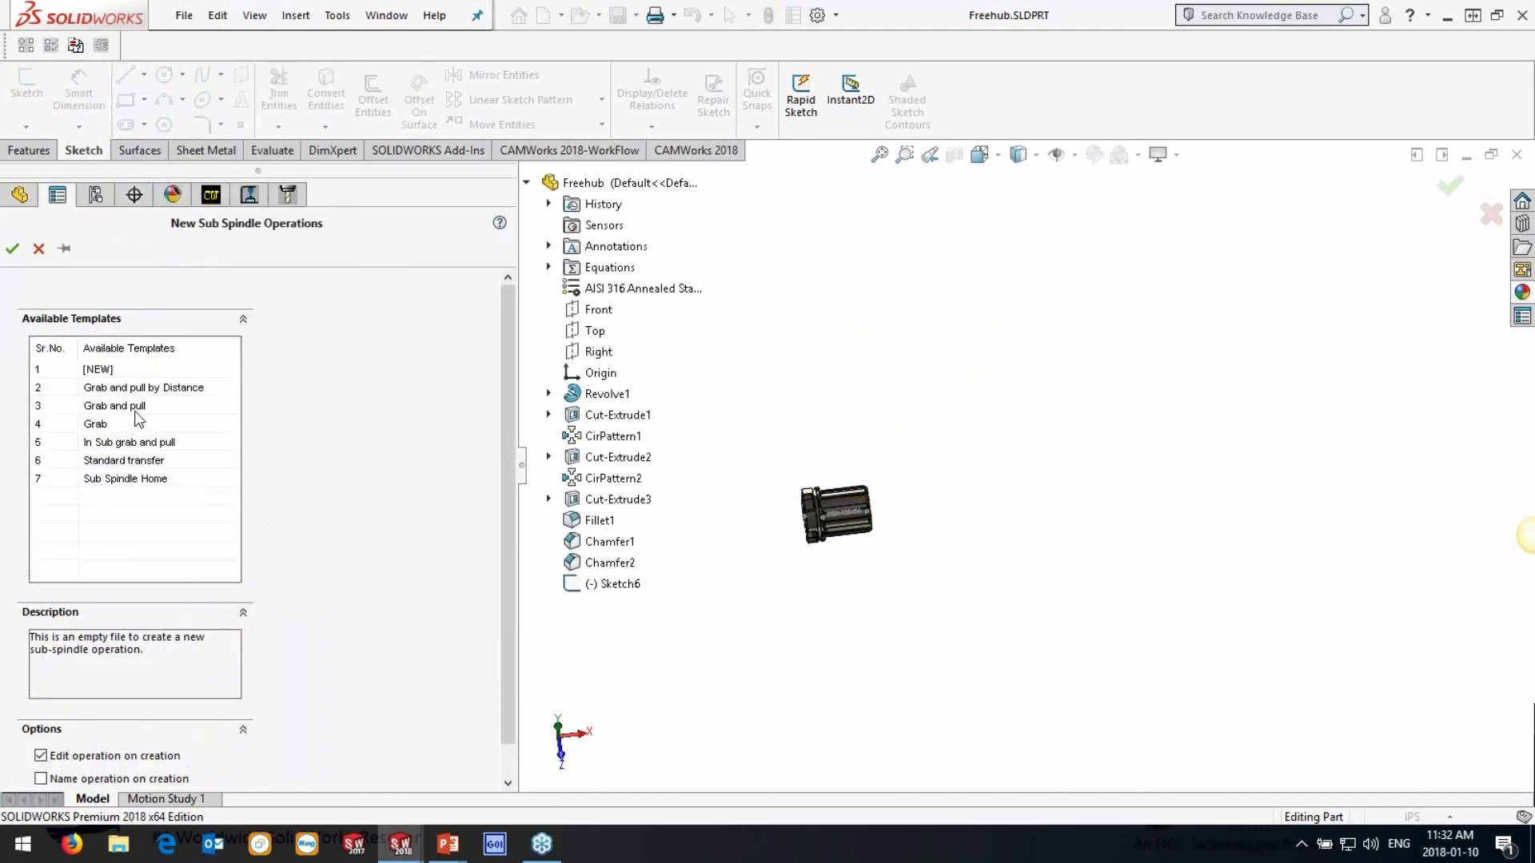
pyautogui.click(133, 390)
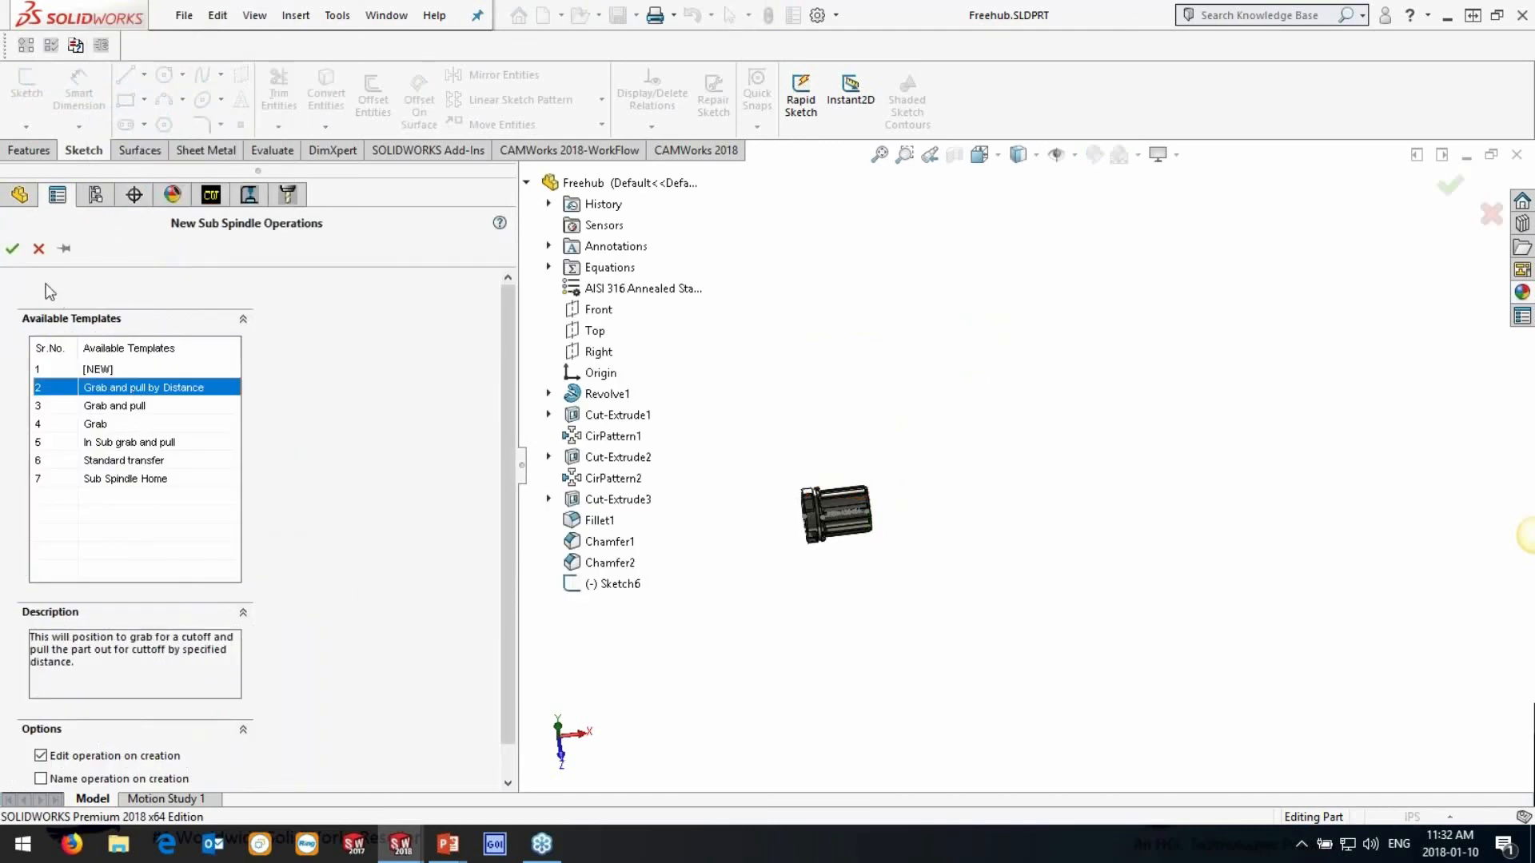
pyautogui.click(12, 249)
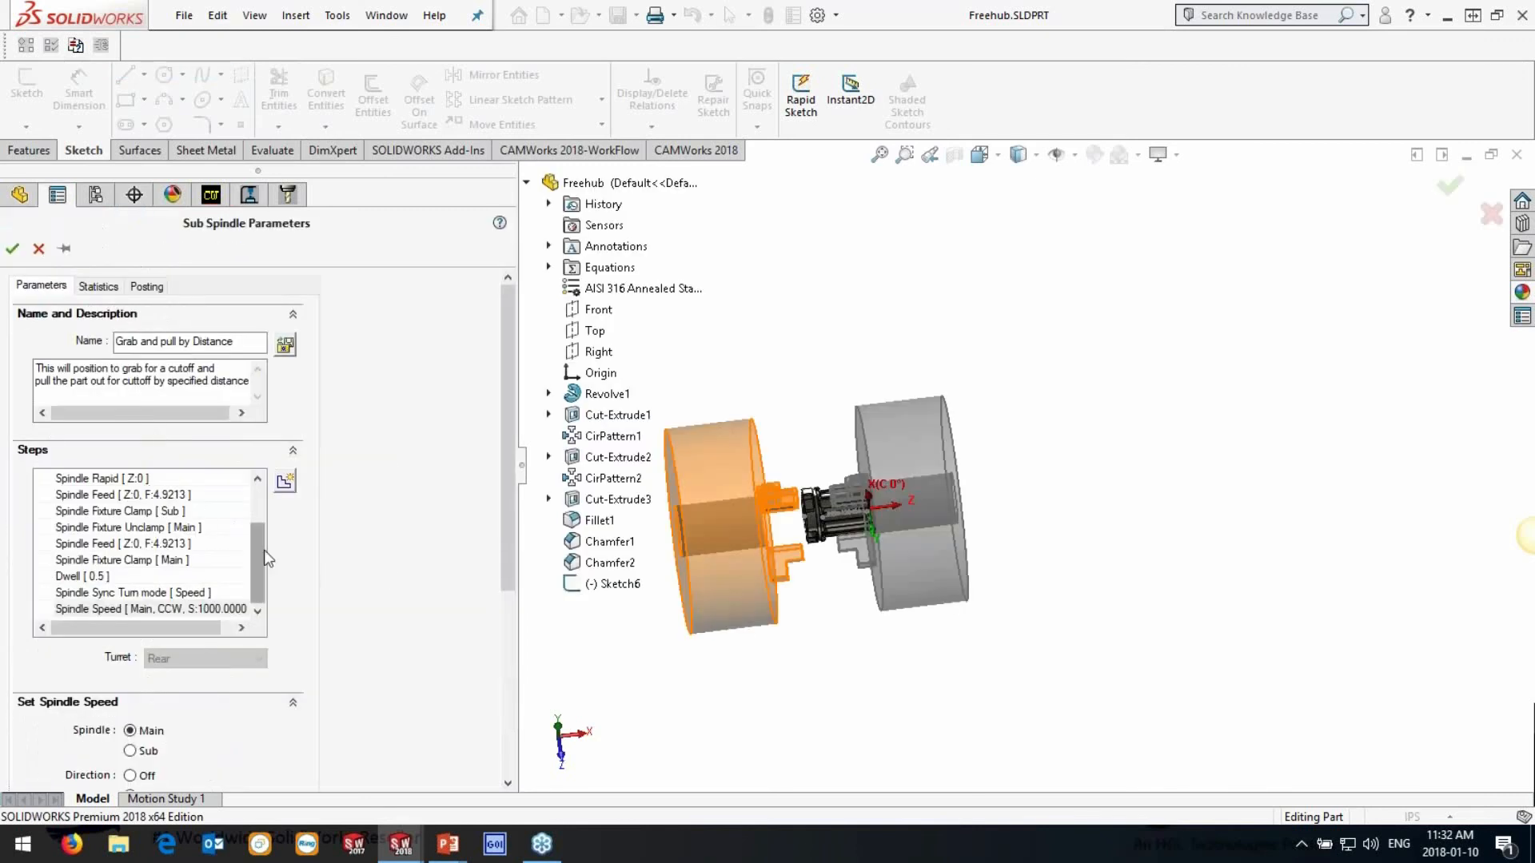
# Review the spindle speed and orient steps at the start of the Grab and pull by Distance sequence
pyautogui.moveTo(257, 550); pyautogui.dragTo(257, 489)
pyautogui.click(155, 479)
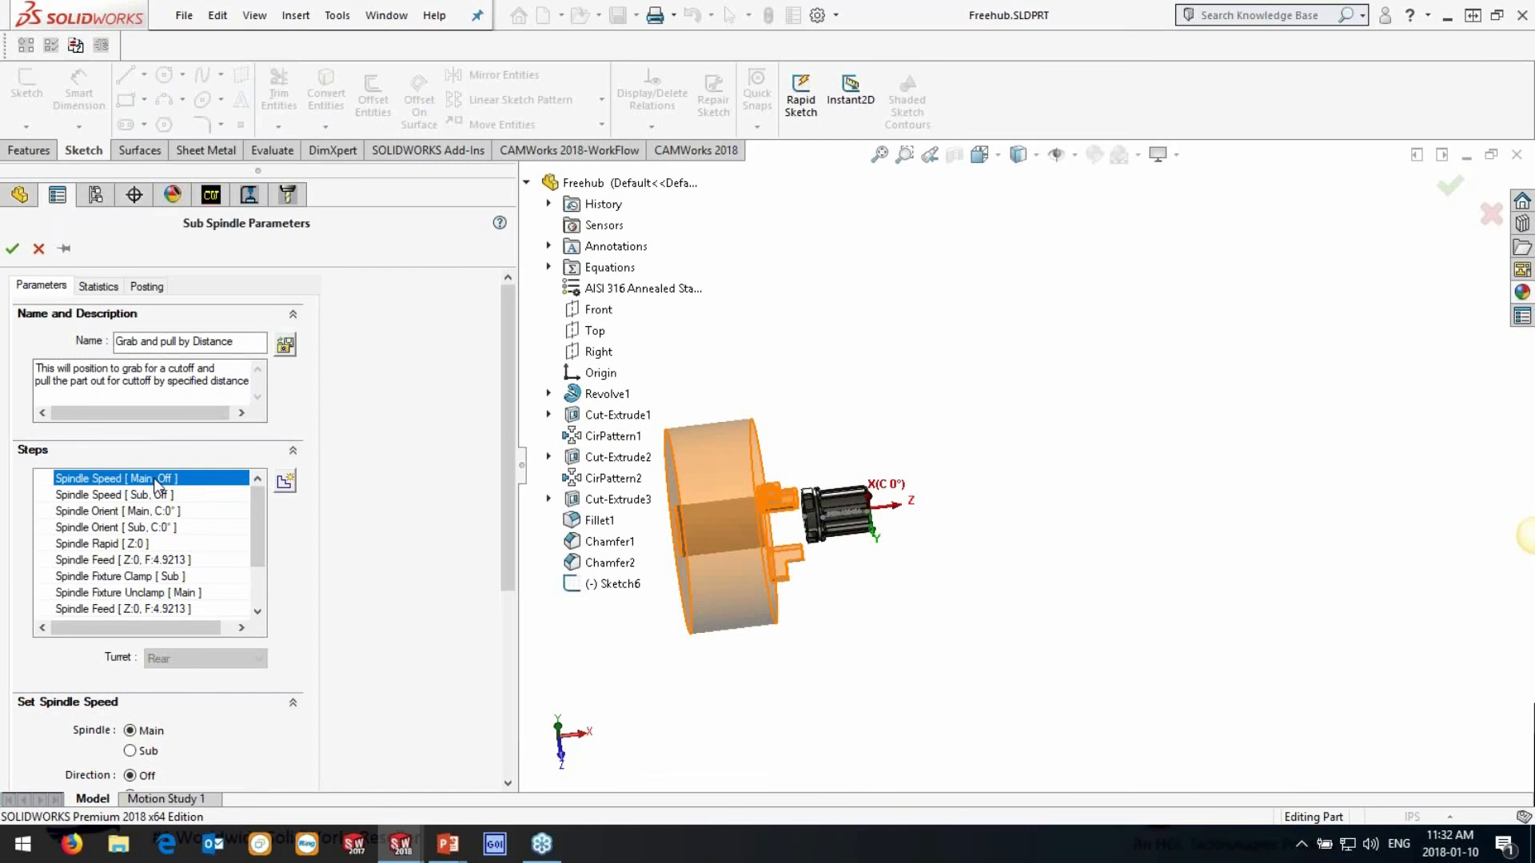
pyautogui.click(154, 495)
pyautogui.click(146, 512)
pyautogui.click(145, 527)
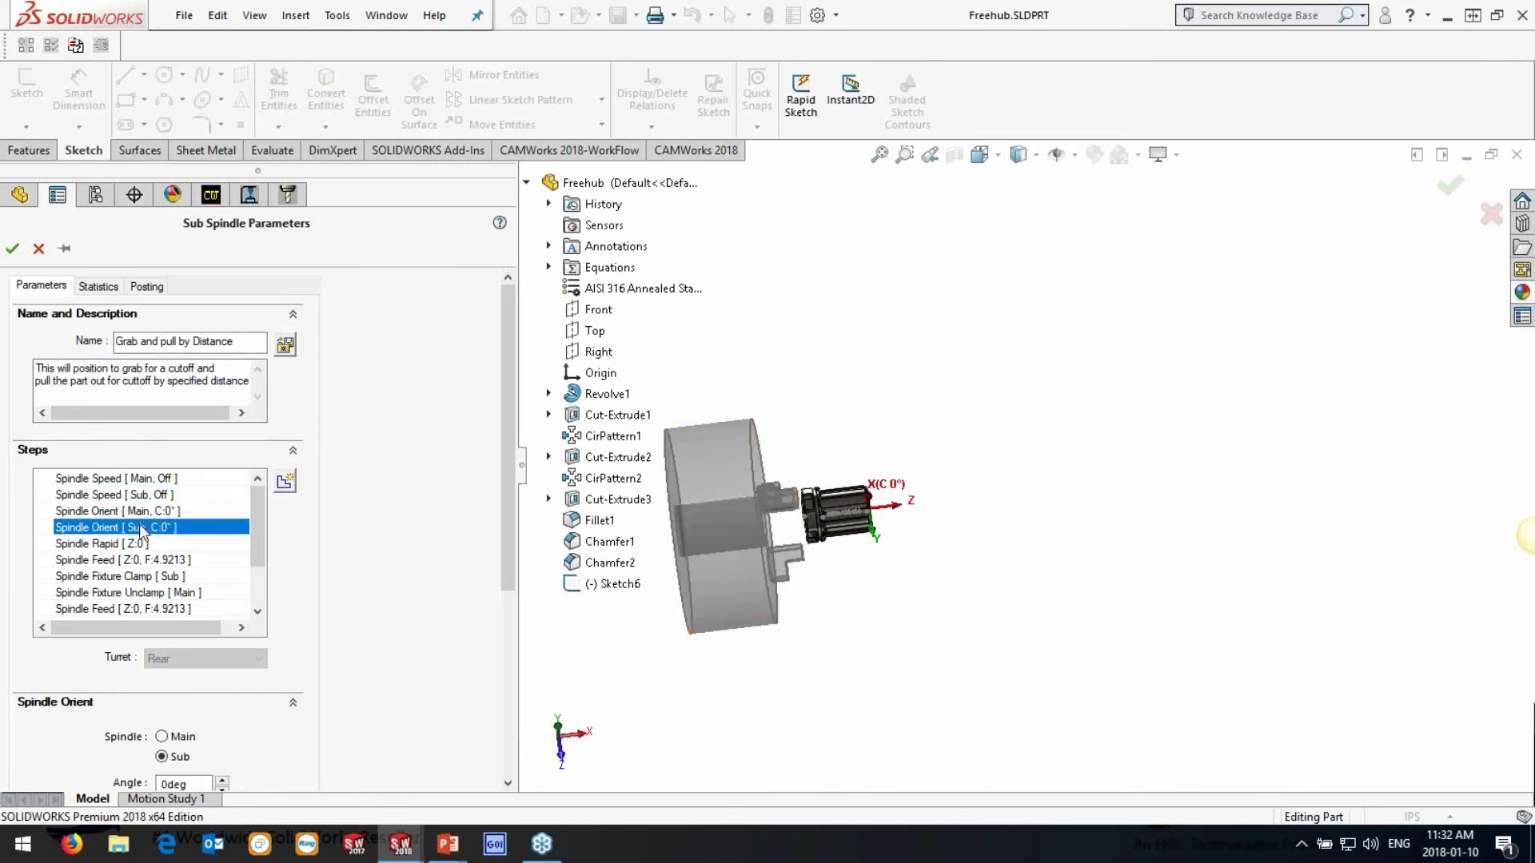
# Set the Spindle Rapid step's clearance from the setup origin to 0.9874in in the Grab and pull by Distance operation
pyautogui.click(126, 546)
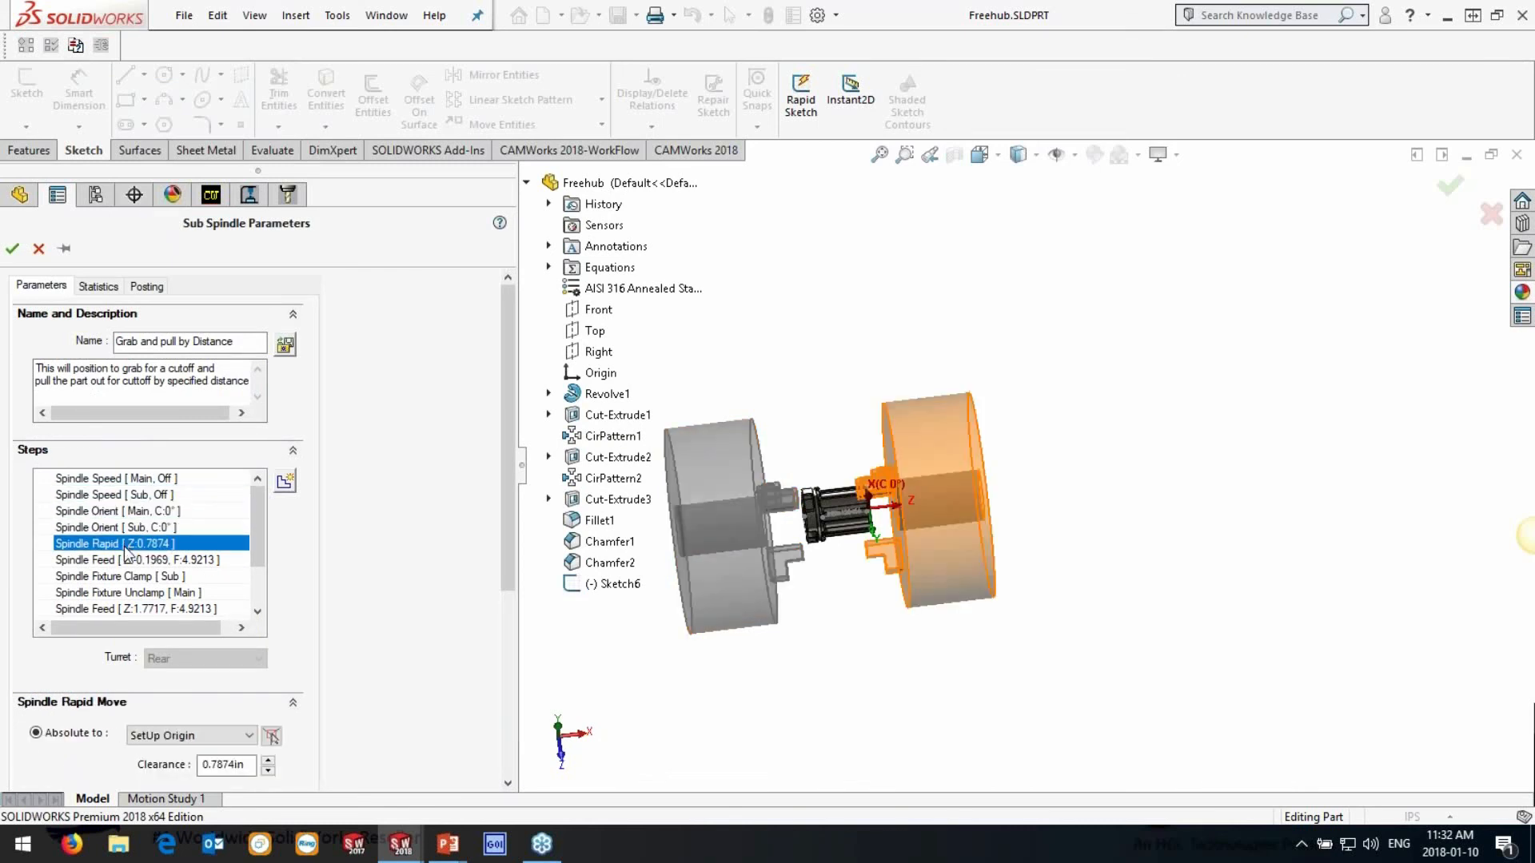
pyautogui.click(268, 772)
pyautogui.click(270, 765)
pyautogui.click(269, 762)
pyautogui.click(269, 762)
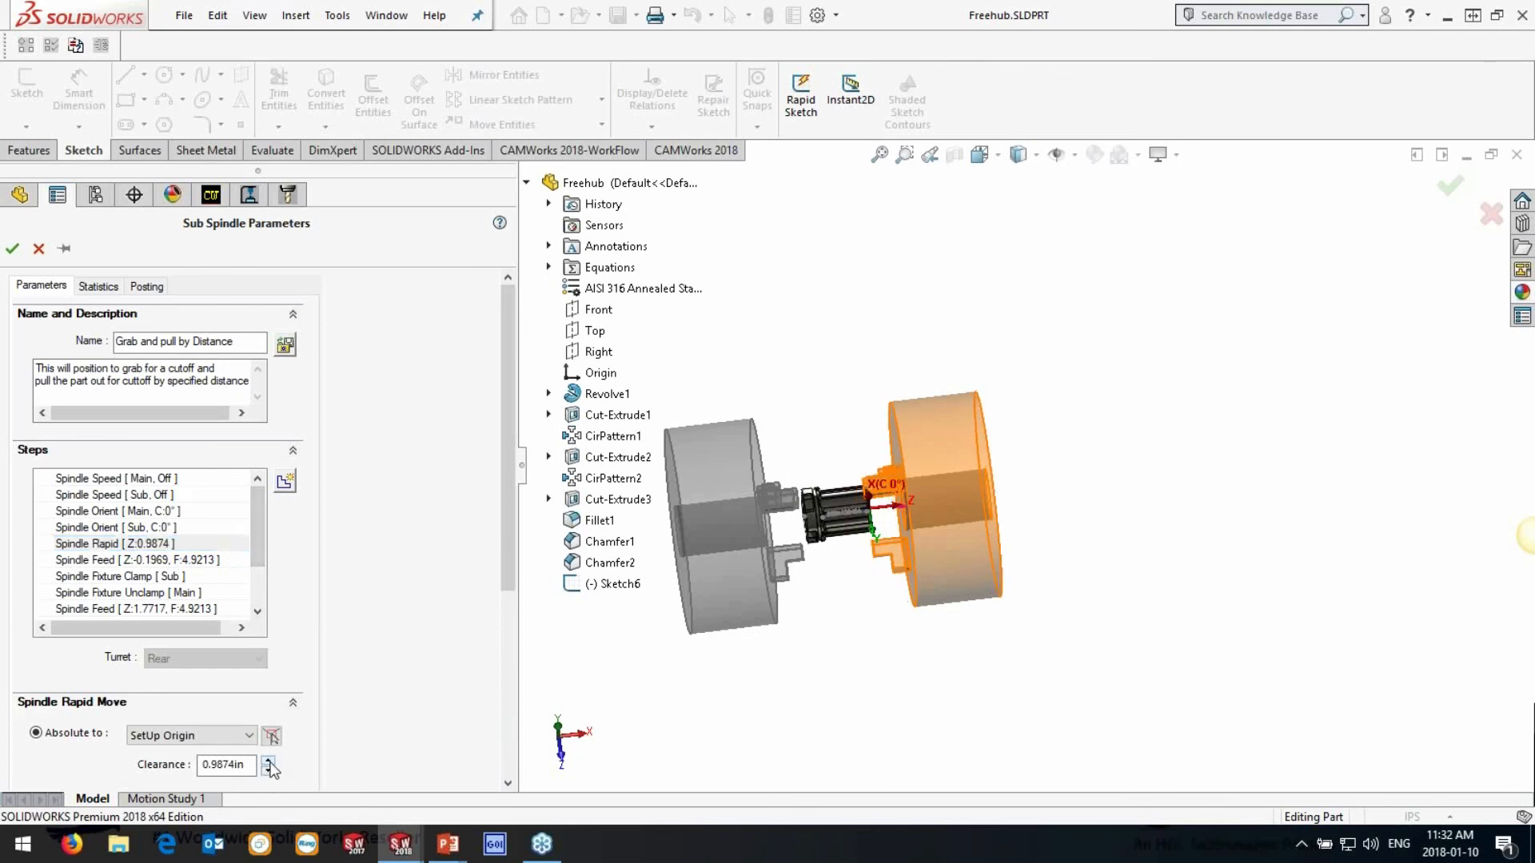
# Set the first Spindle Feed step's clearance from the front face of the part to 0.5031in
pyautogui.click(182, 560)
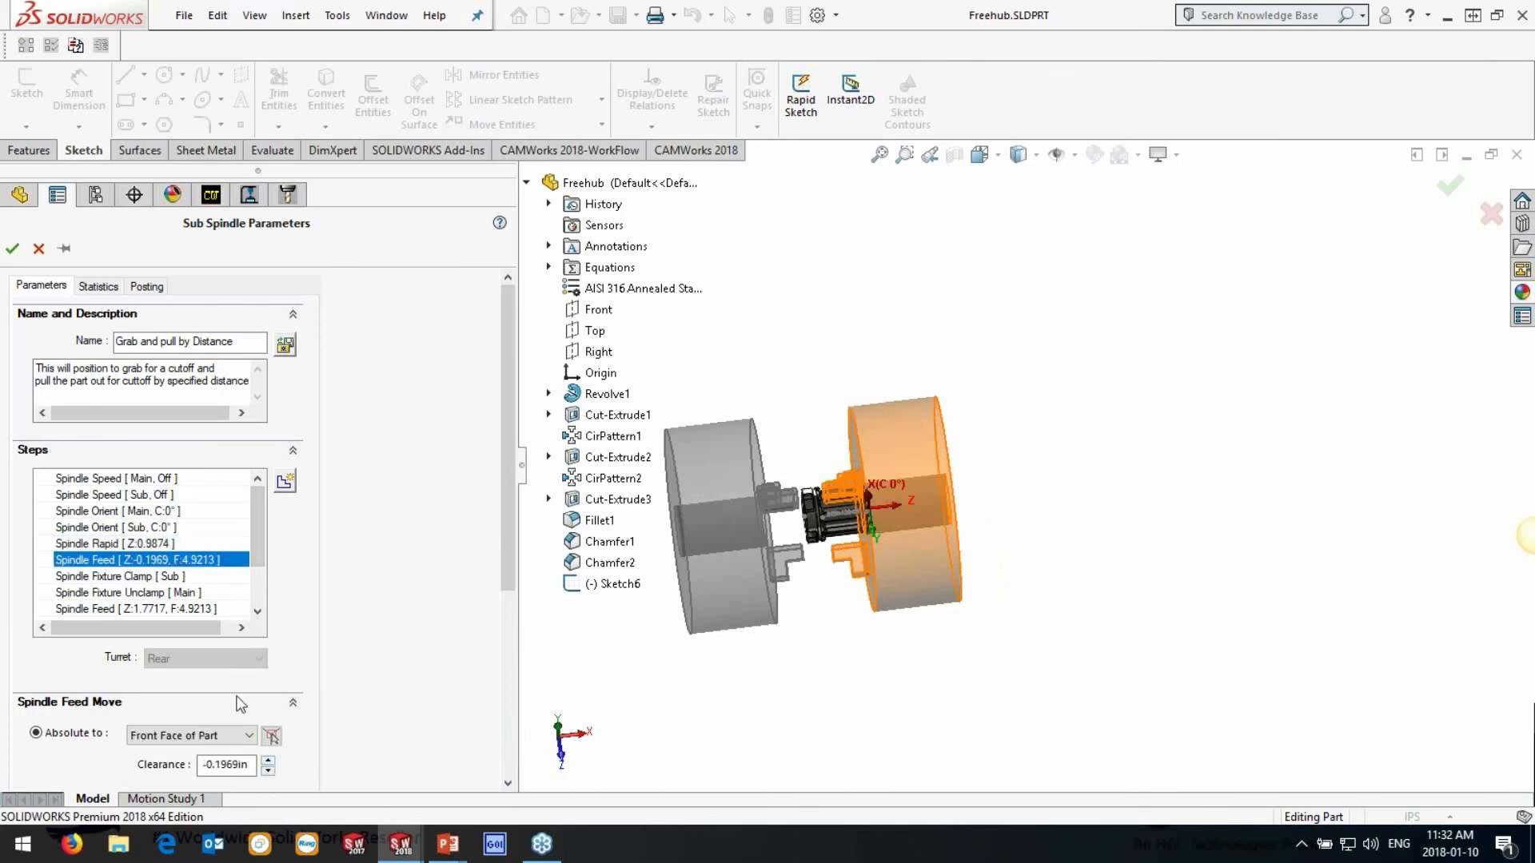
pyautogui.click(270, 760)
pyautogui.click(269, 760)
pyautogui.click(270, 760)
pyautogui.click(270, 761)
pyautogui.click(269, 761)
pyautogui.click(269, 761)
pyautogui.click(269, 761)
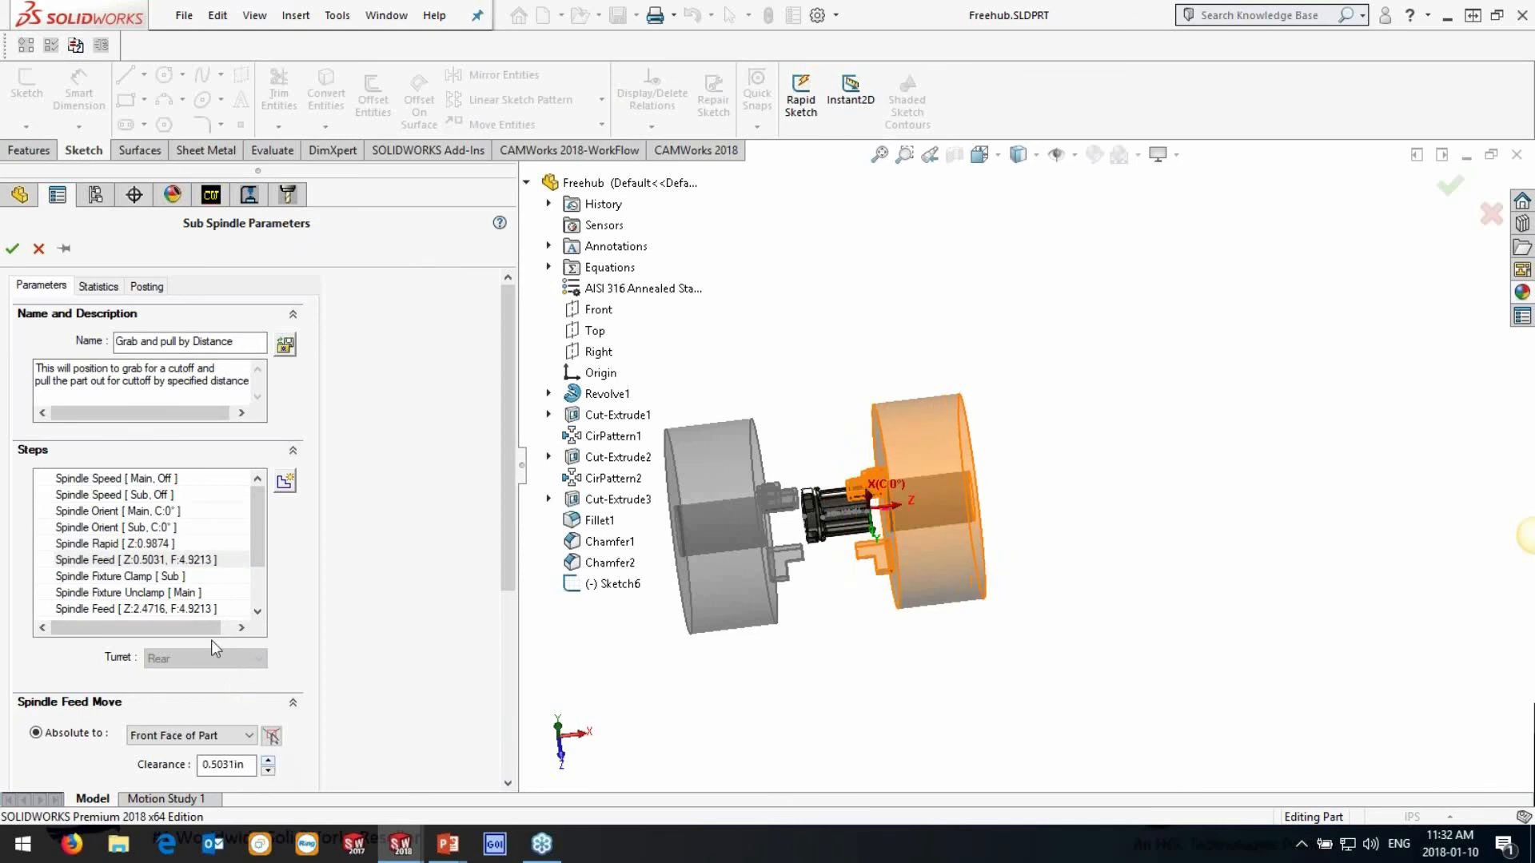
# Review the fixture clamp, unclamp, pull feed, dwell, sync and spindle speed steps, and accept the Grab and pull by Distance operation
pyautogui.click(175, 577)
pyautogui.click(171, 593)
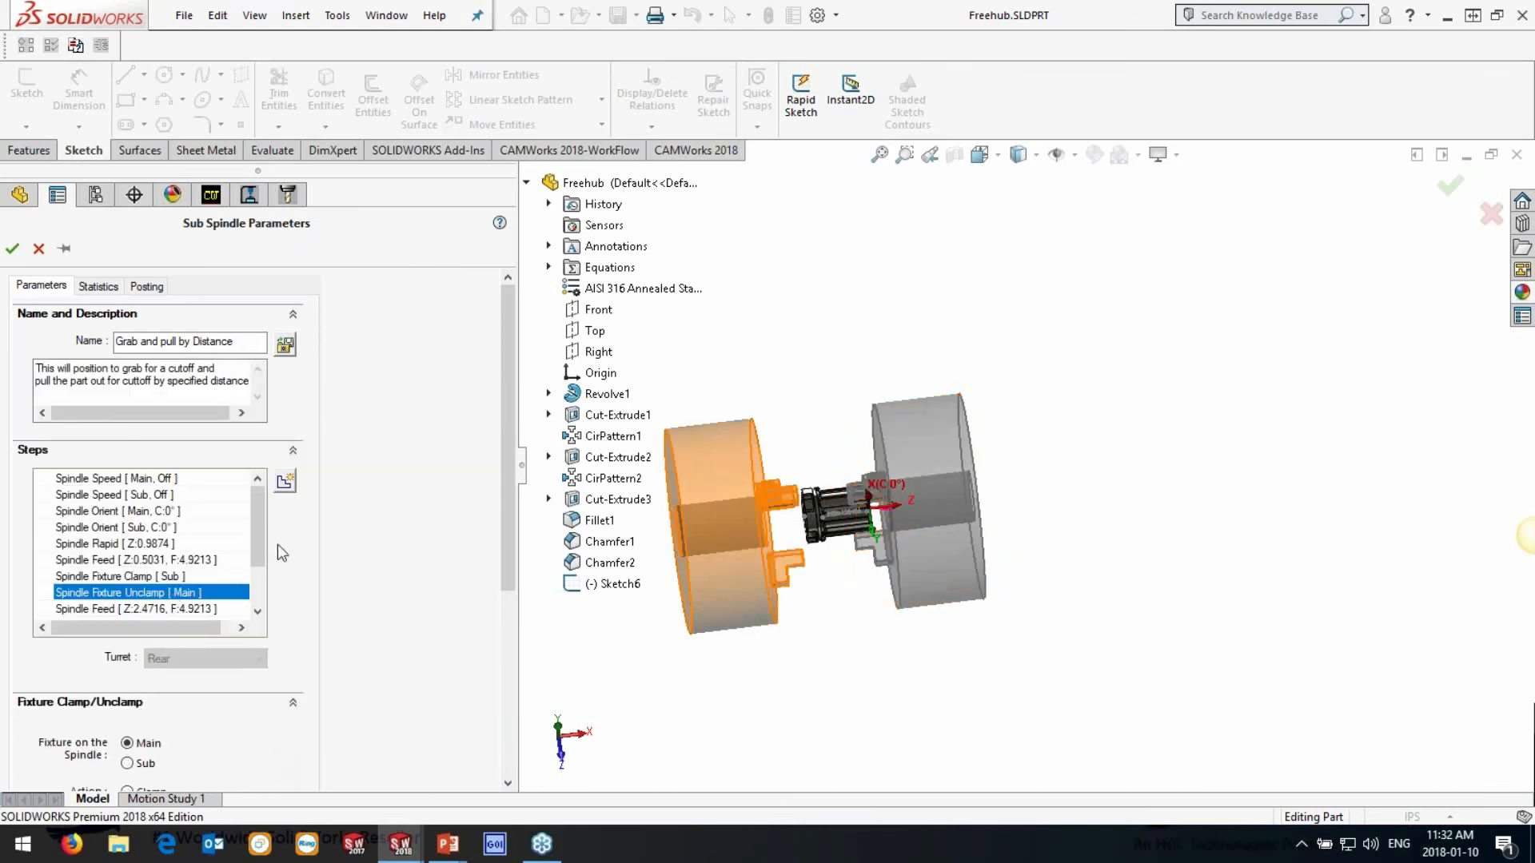
pyautogui.moveTo(258, 550); pyautogui.dragTo(256, 578)
pyautogui.click(192, 560)
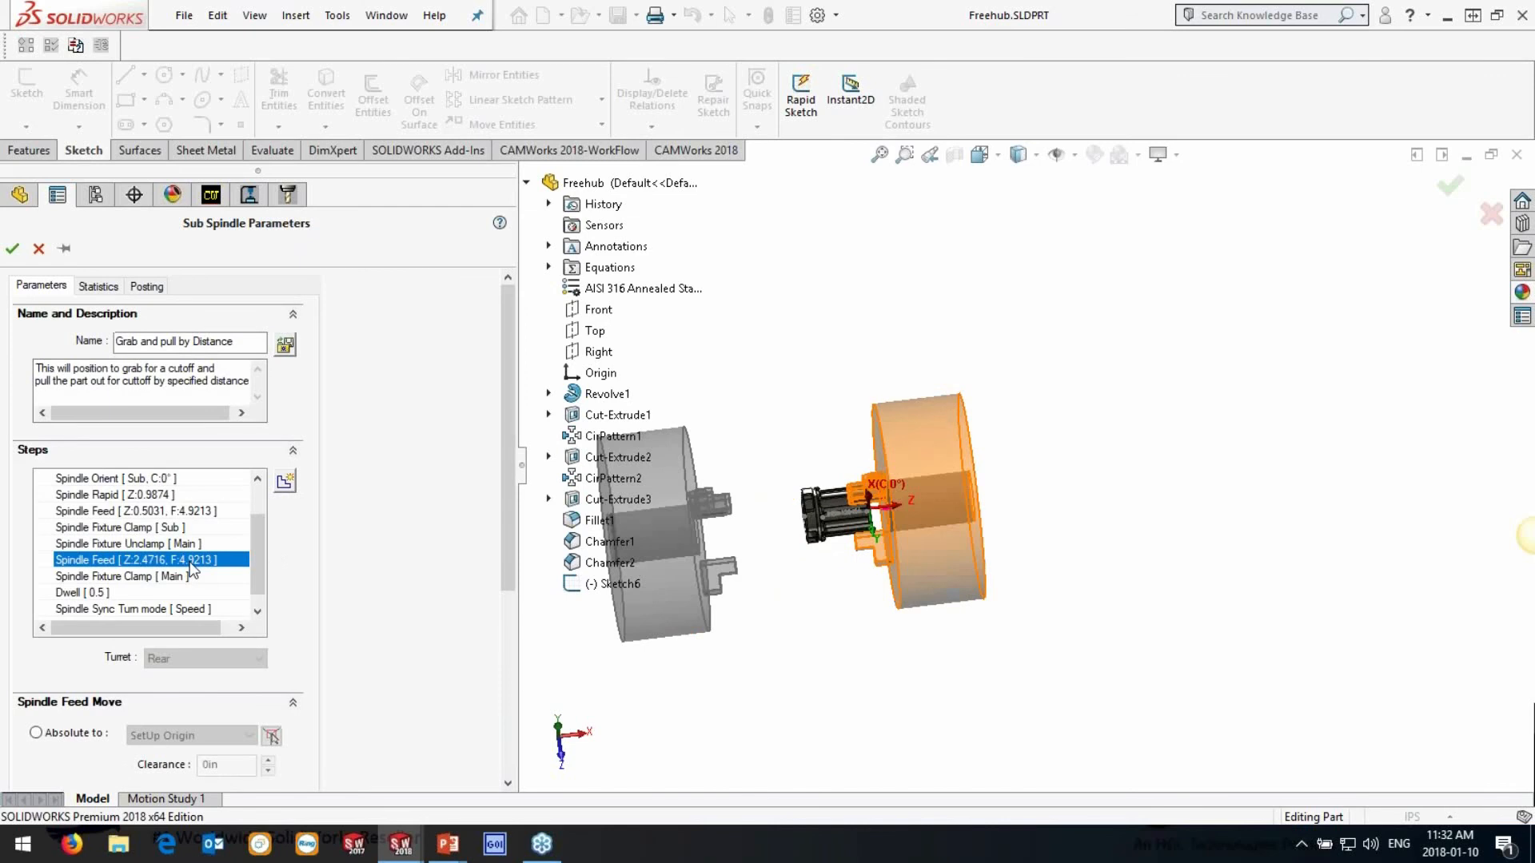
pyautogui.click(164, 578)
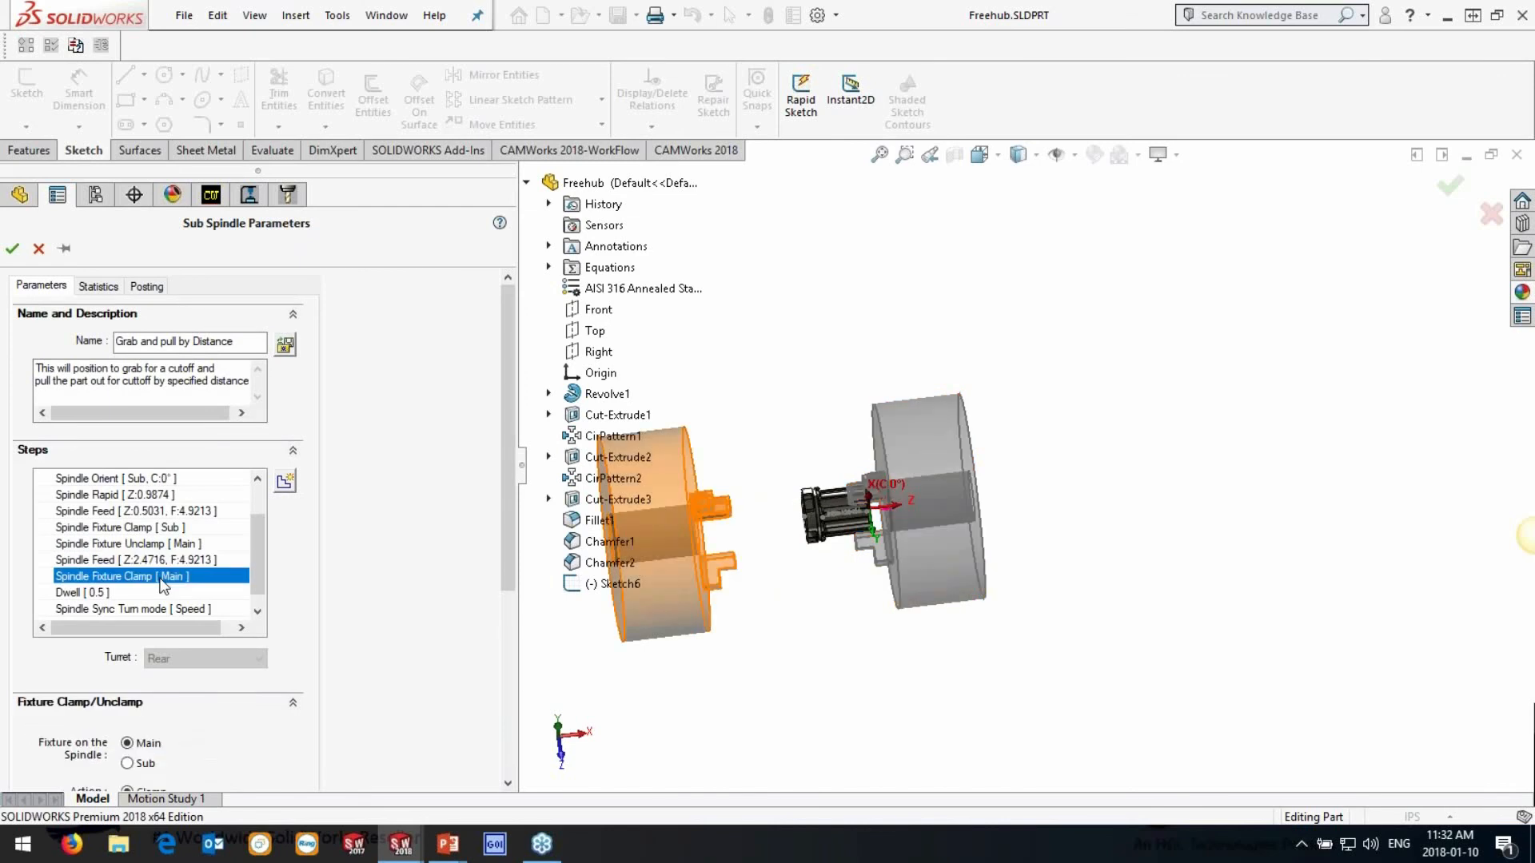
pyautogui.click(144, 594)
pyautogui.moveTo(258, 587); pyautogui.dragTo(258, 594)
pyautogui.click(169, 593)
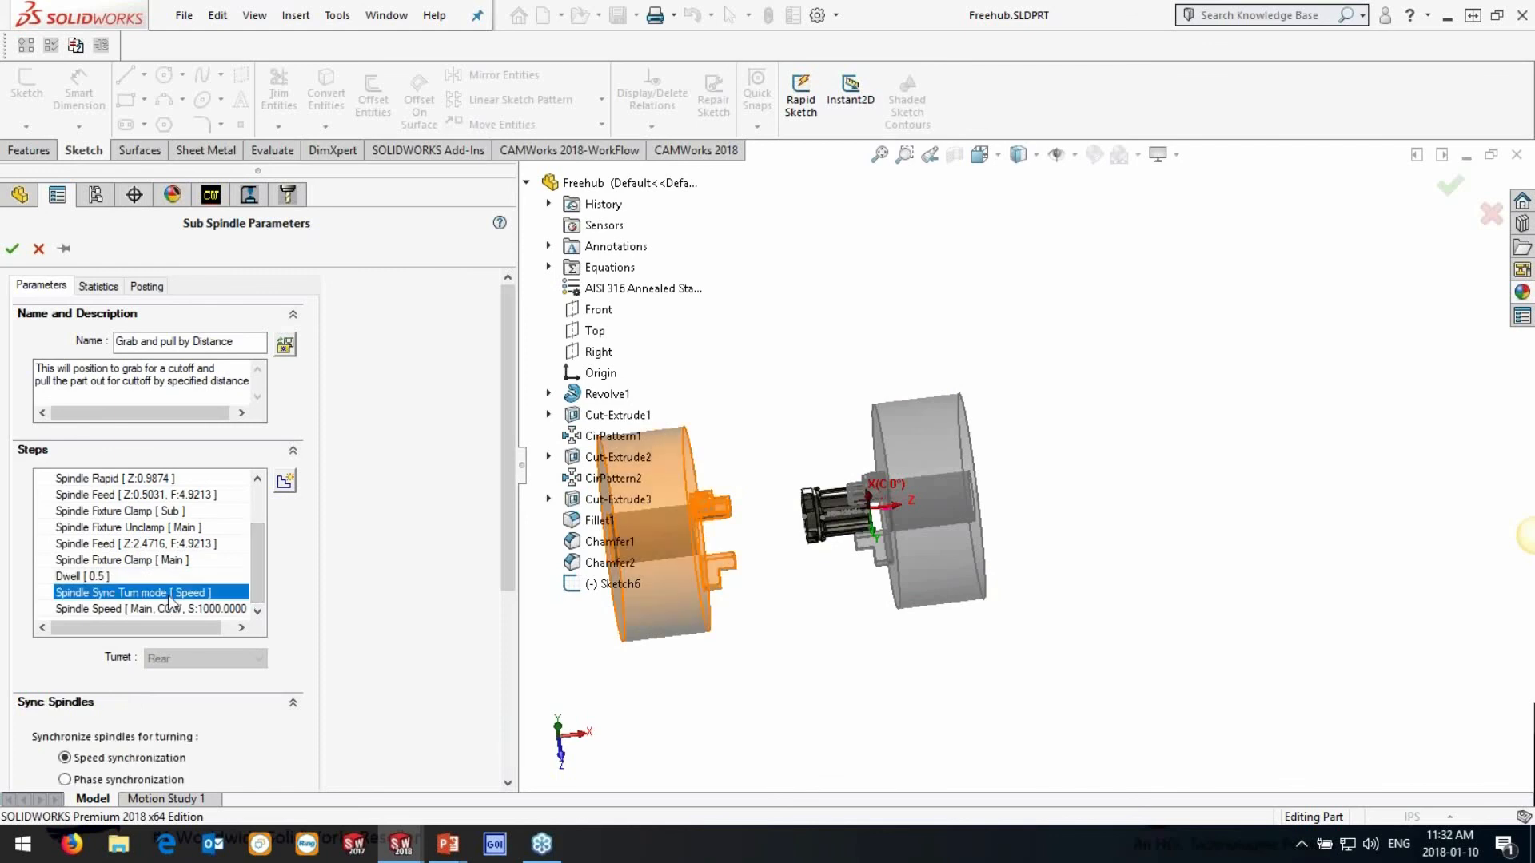
pyautogui.moveTo(504, 533); pyautogui.dragTo(508, 574)
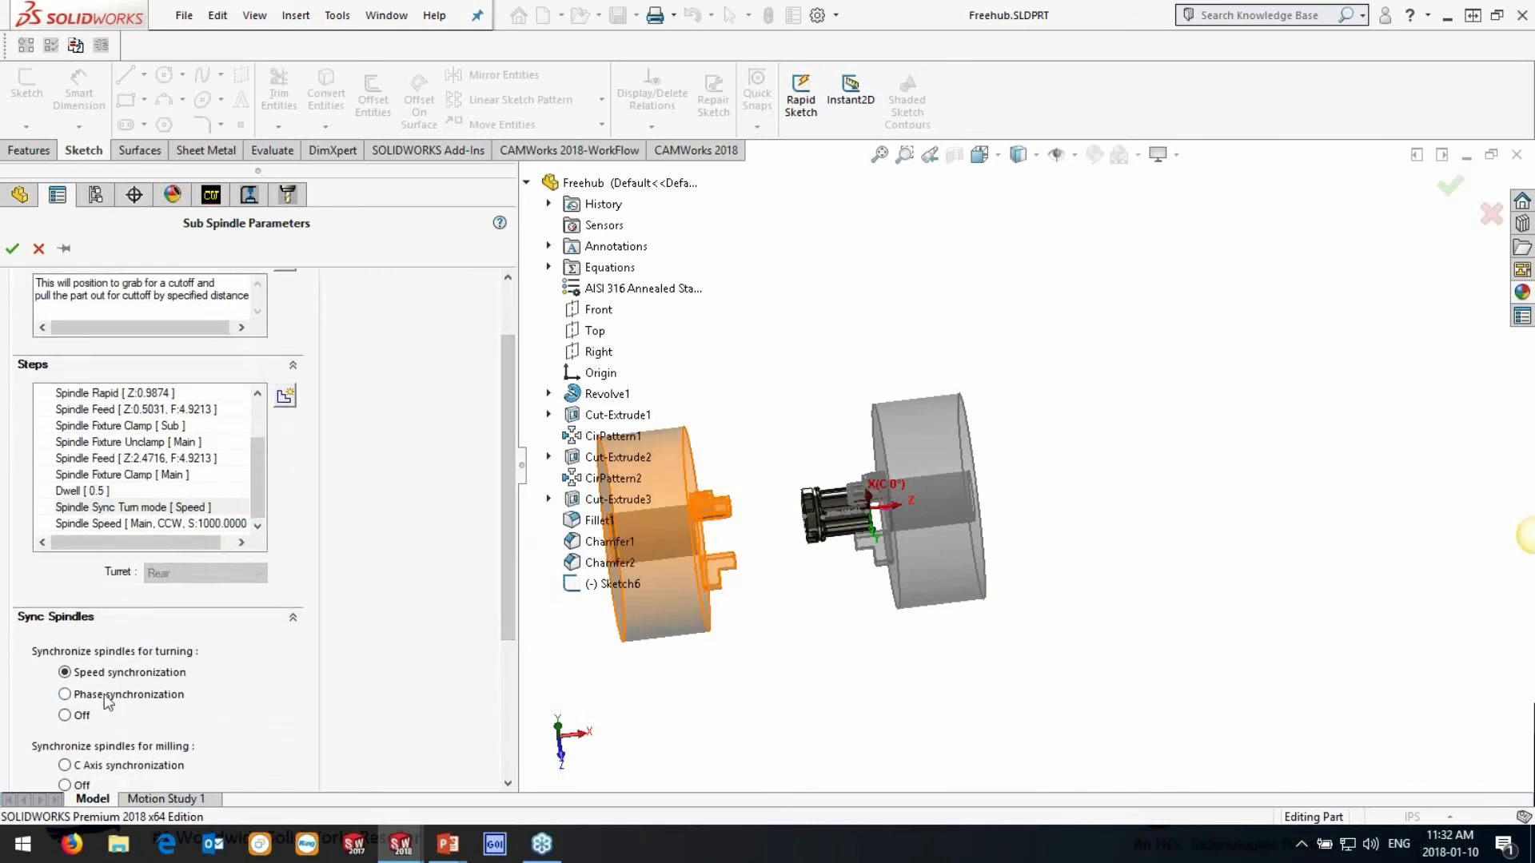
pyautogui.click(204, 525)
pyautogui.click(259, 498)
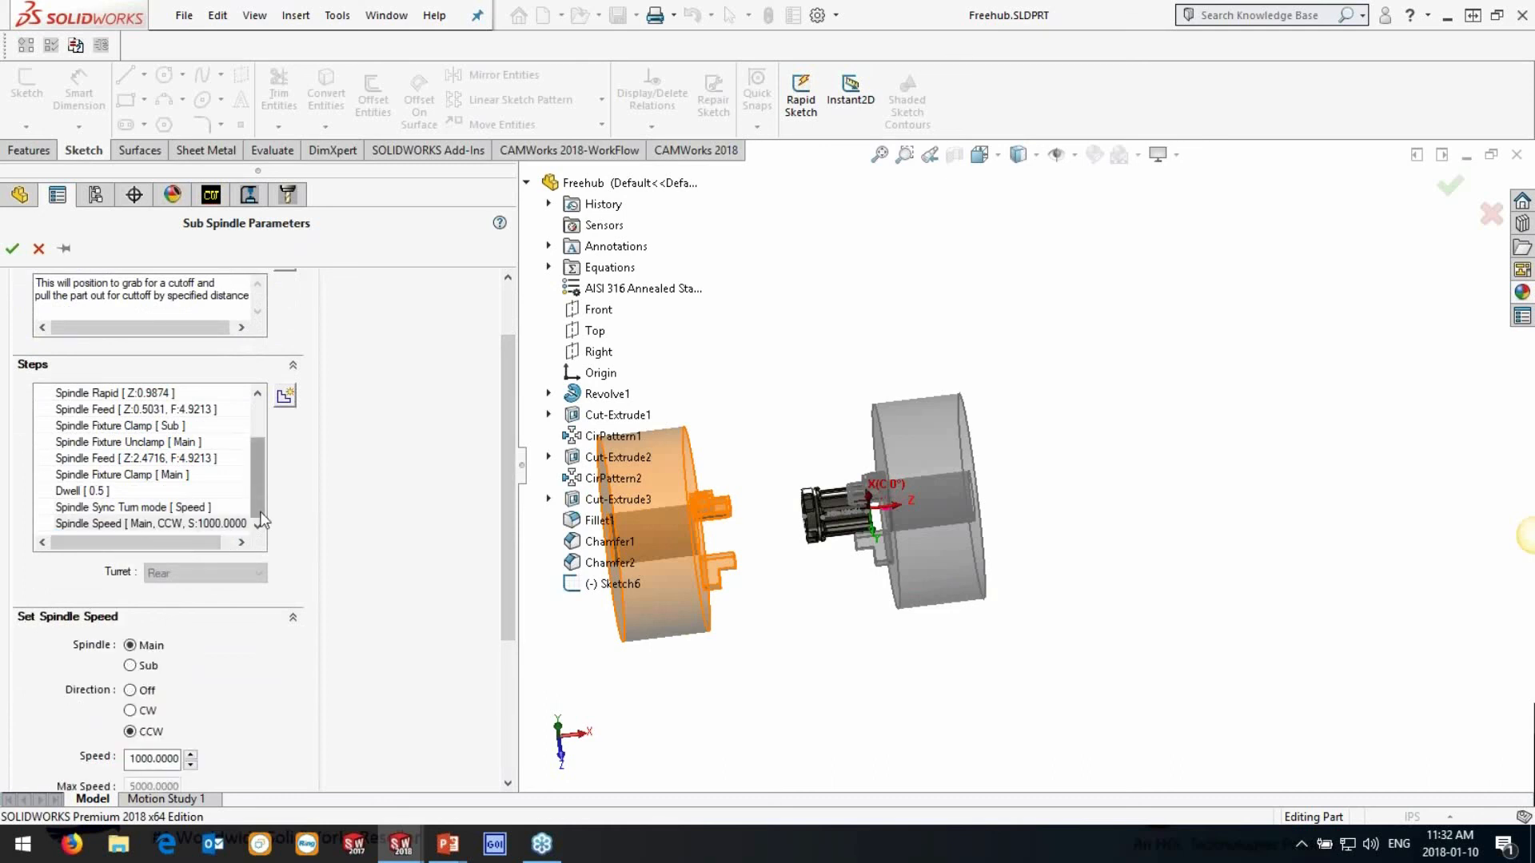
pyautogui.click(12, 249)
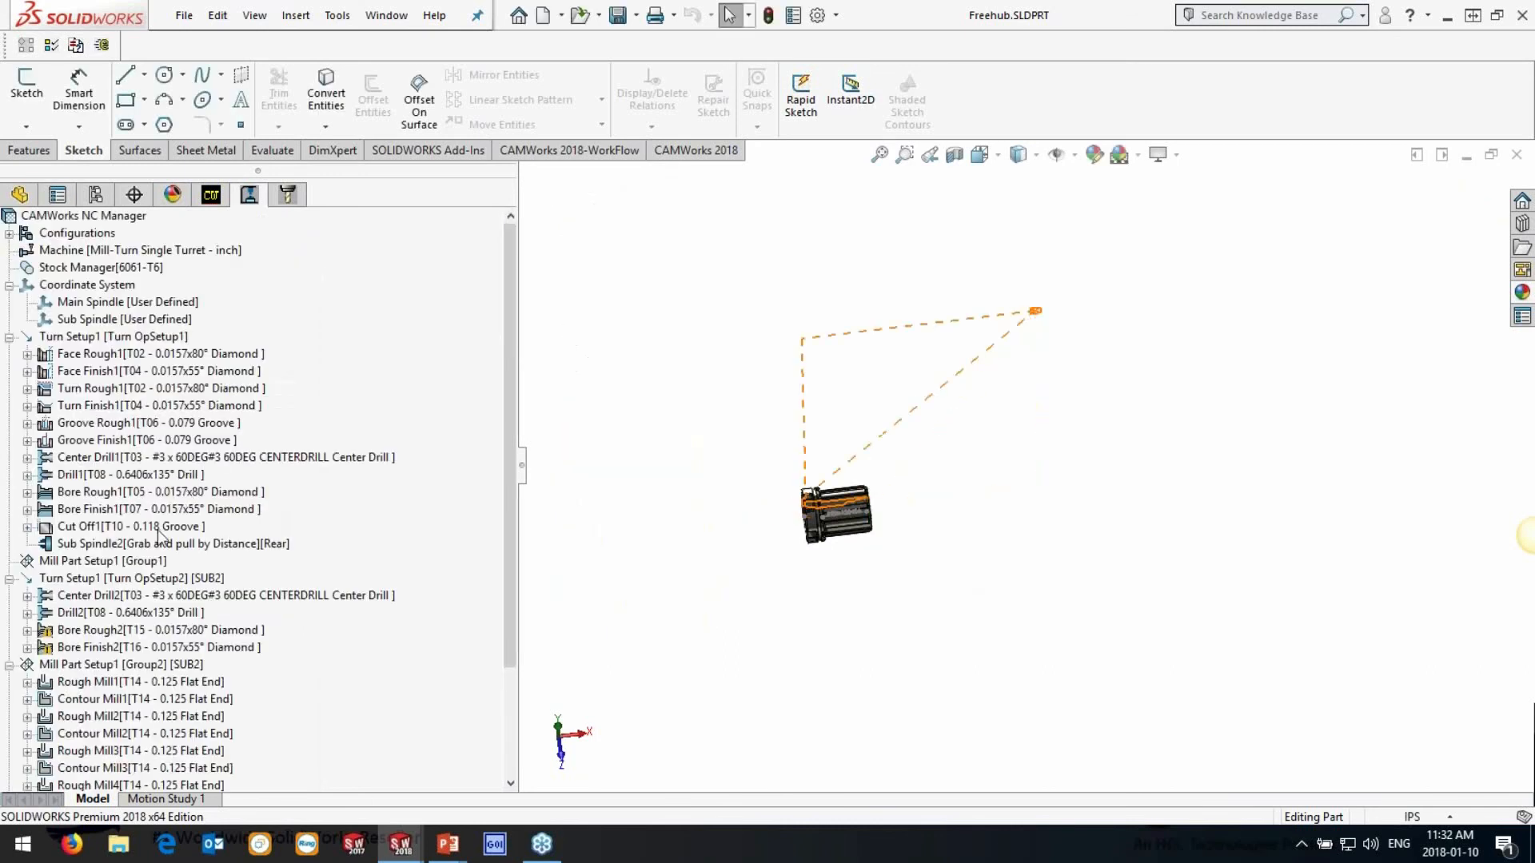
# Move Sub Spindle2 ahead of Cut Off1 and add a sub spindle operation after Bore Finish1 using the Sub Spindle Home template
pyautogui.click(152, 521)
pyautogui.moveTo(152, 521); pyautogui.dragTo(142, 545)
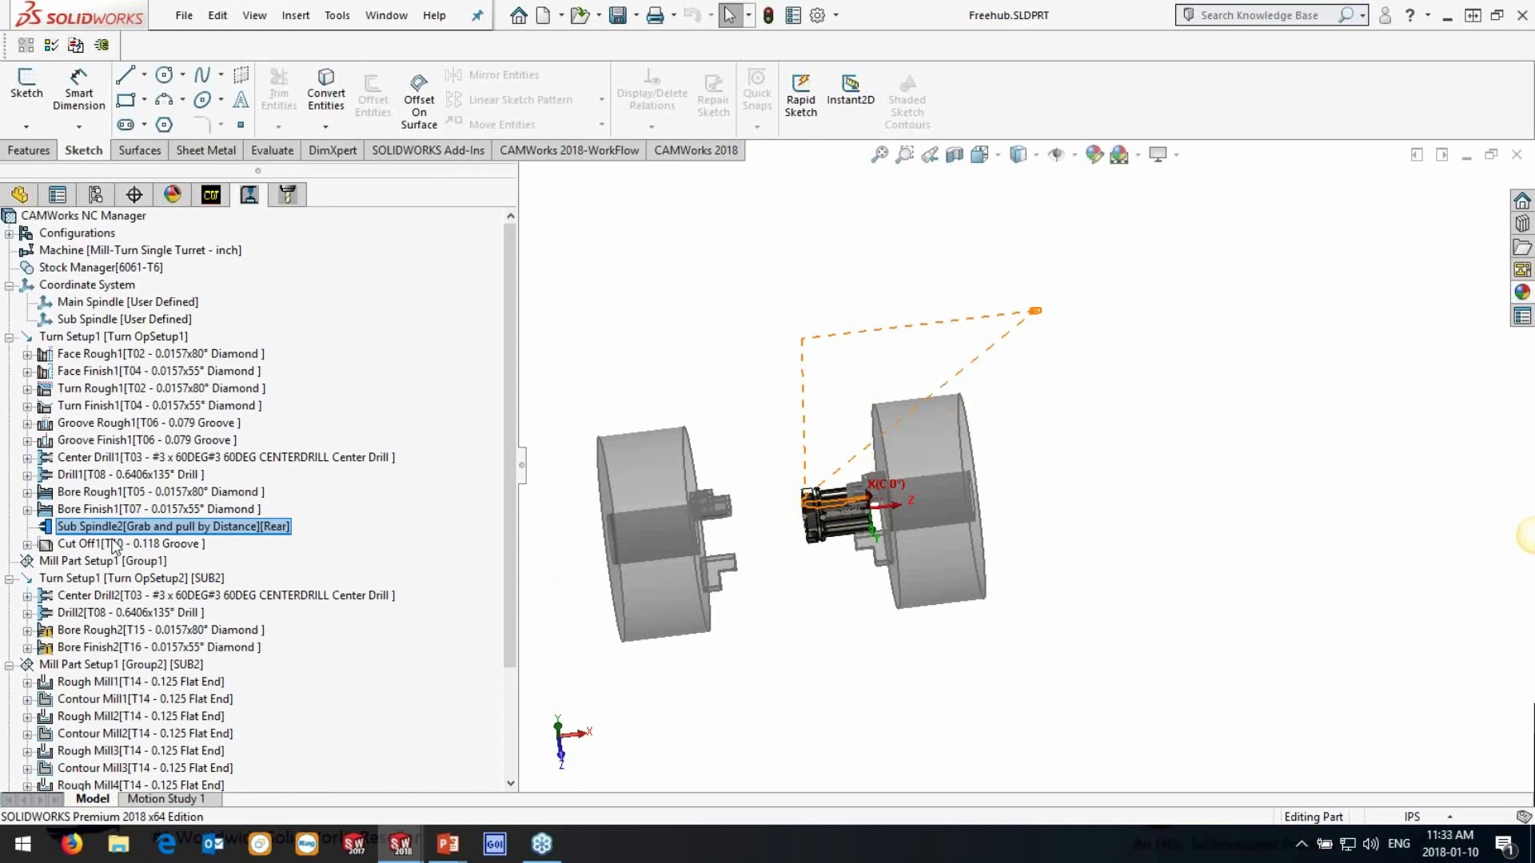
pyautogui.rightClick(98, 514)
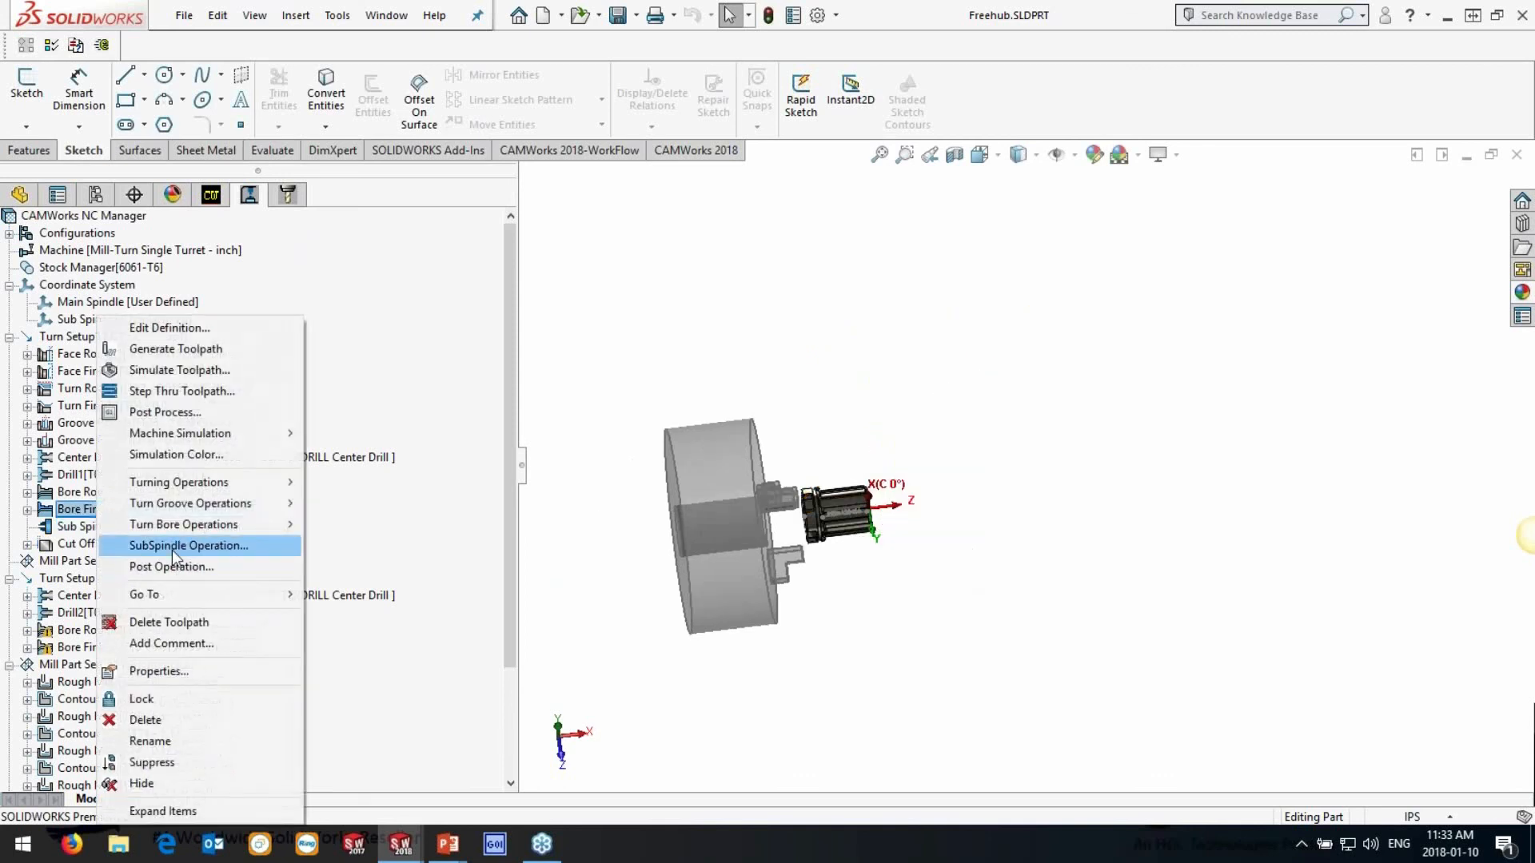
pyautogui.click(171, 550)
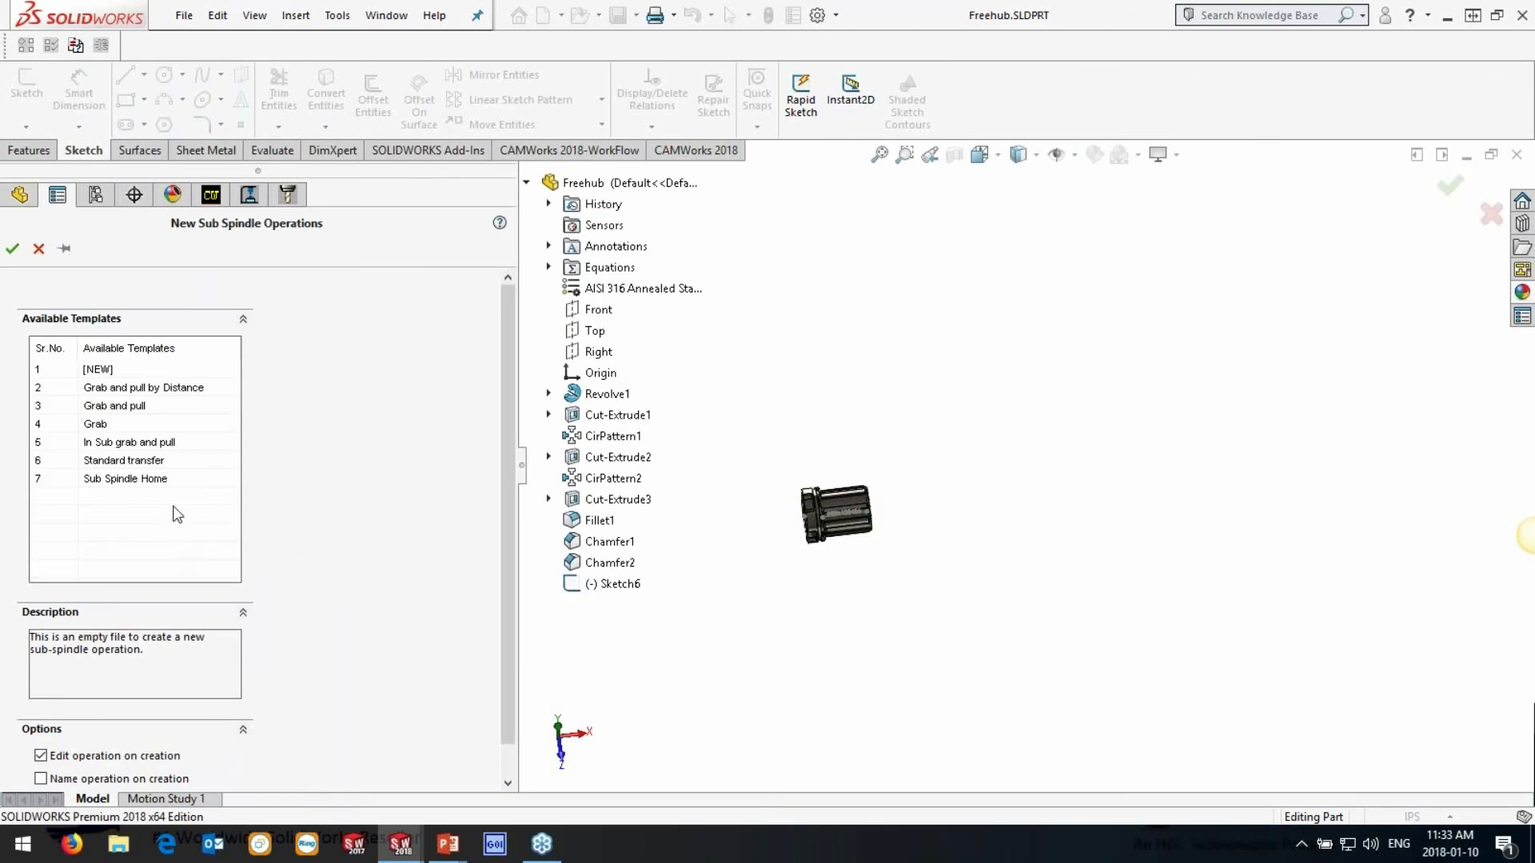
pyautogui.click(144, 479)
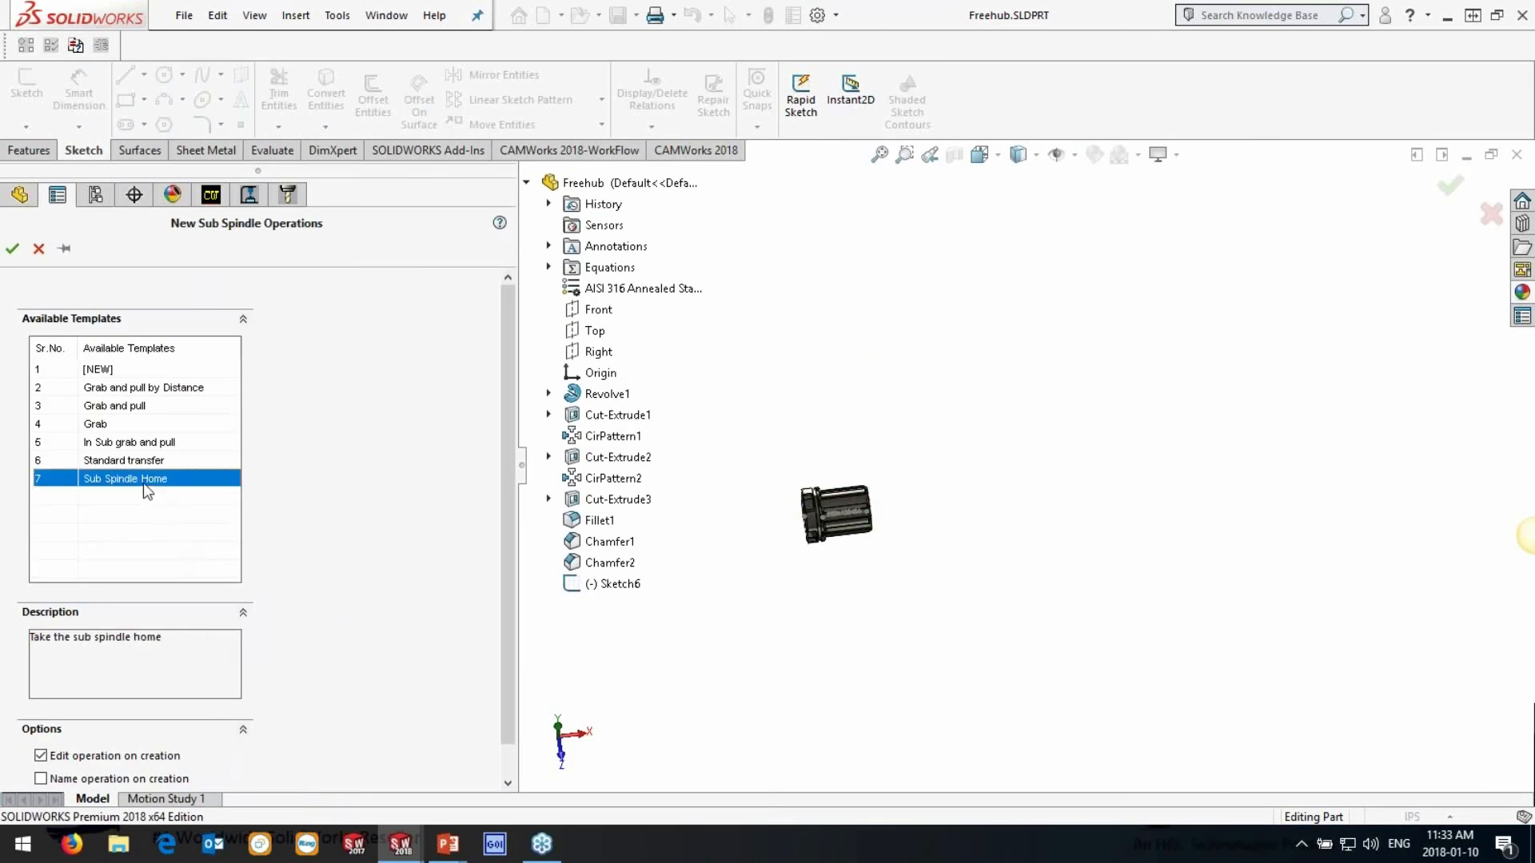
pyautogui.click(12, 250)
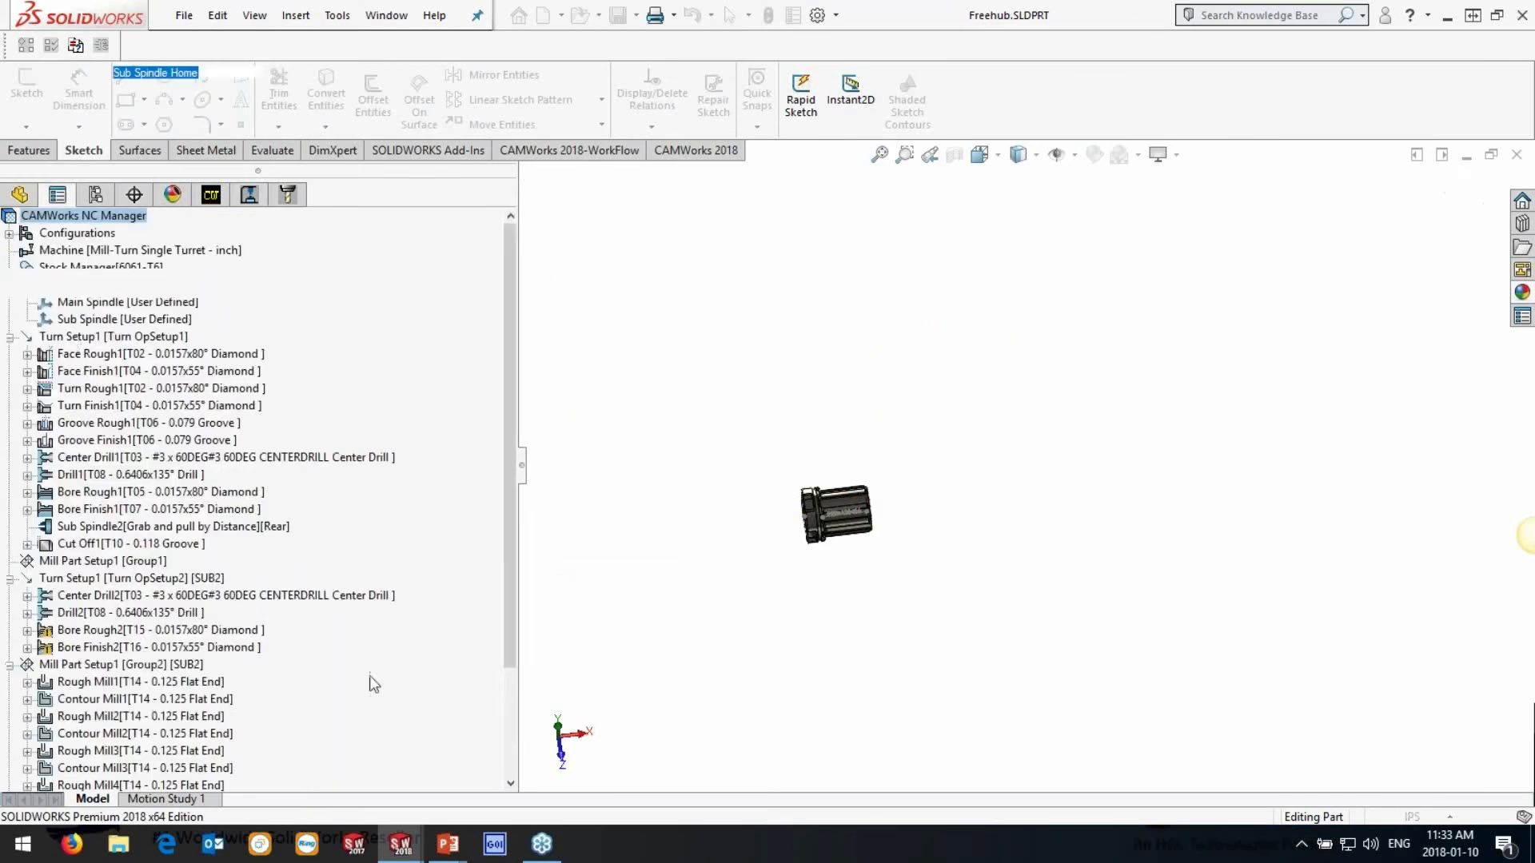
# Review the spindle speed and rapid steps of the Sub Spindle Home operation and accept it
pyautogui.click(142, 478)
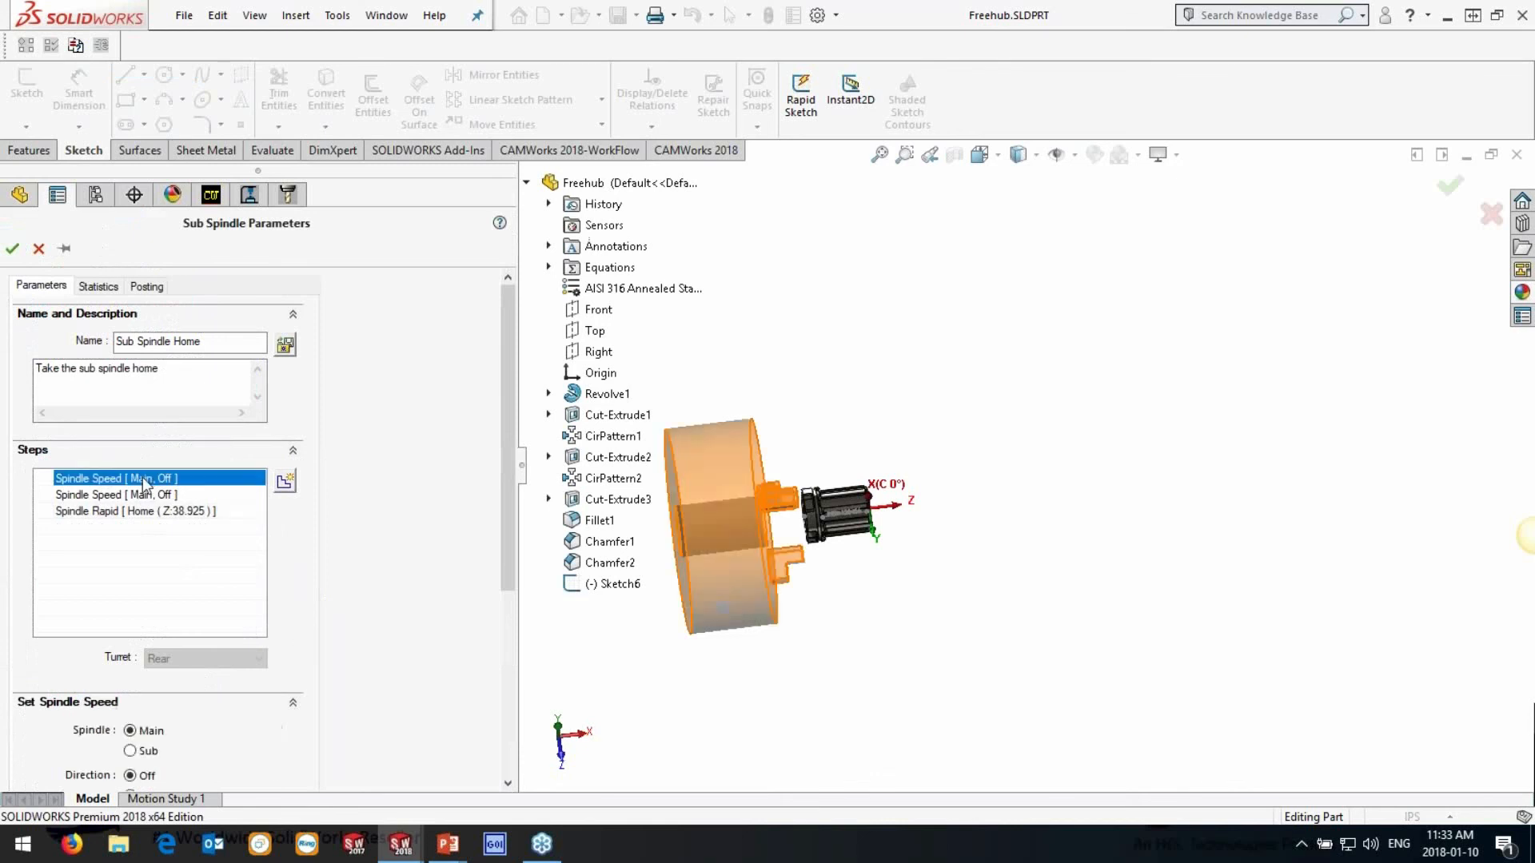
pyautogui.click(144, 494)
pyautogui.click(149, 512)
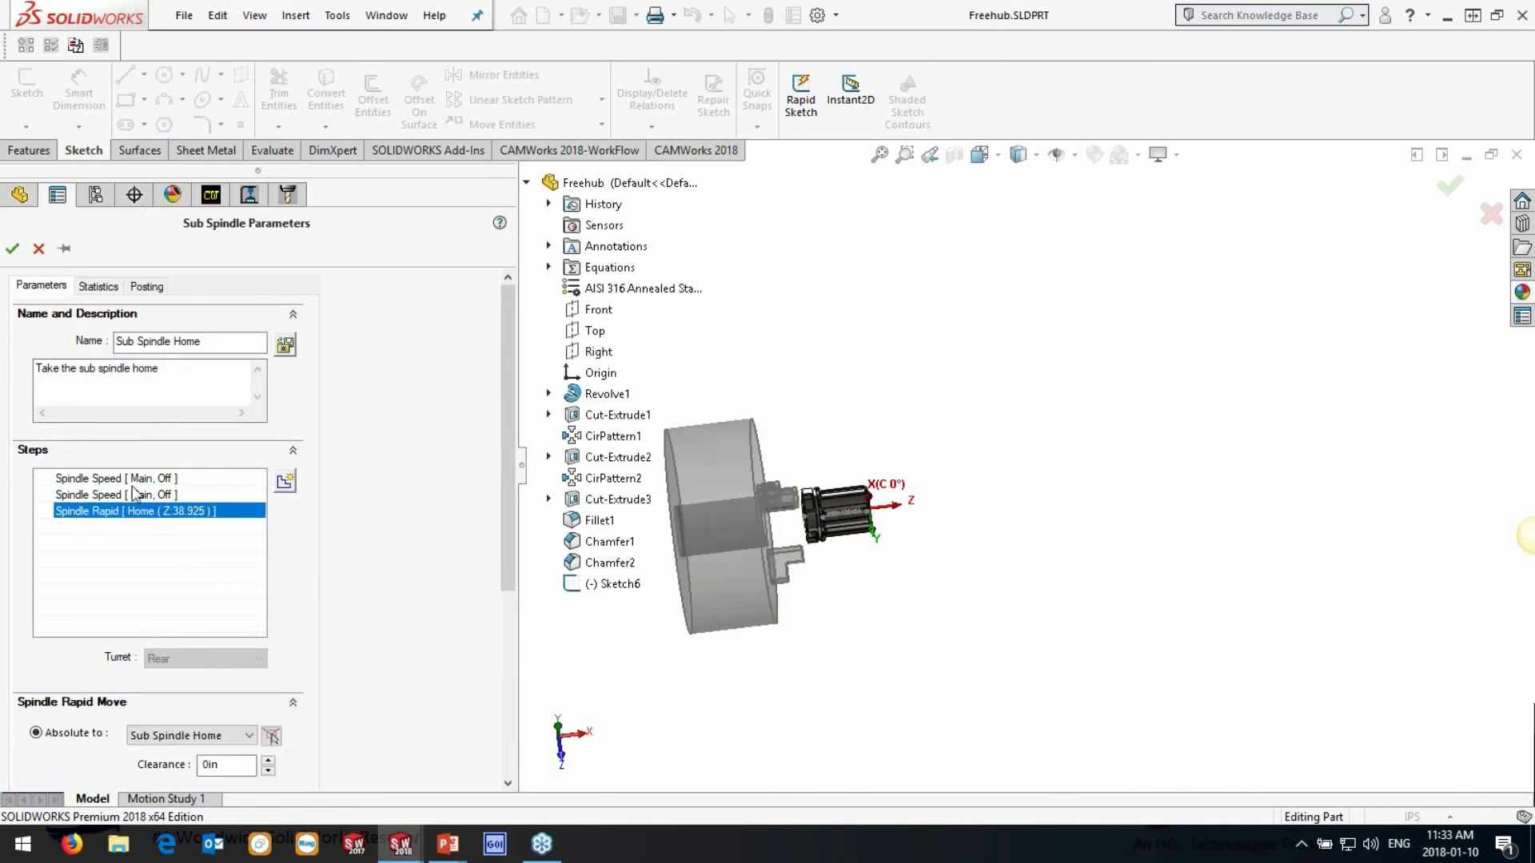
pyautogui.click(12, 250)
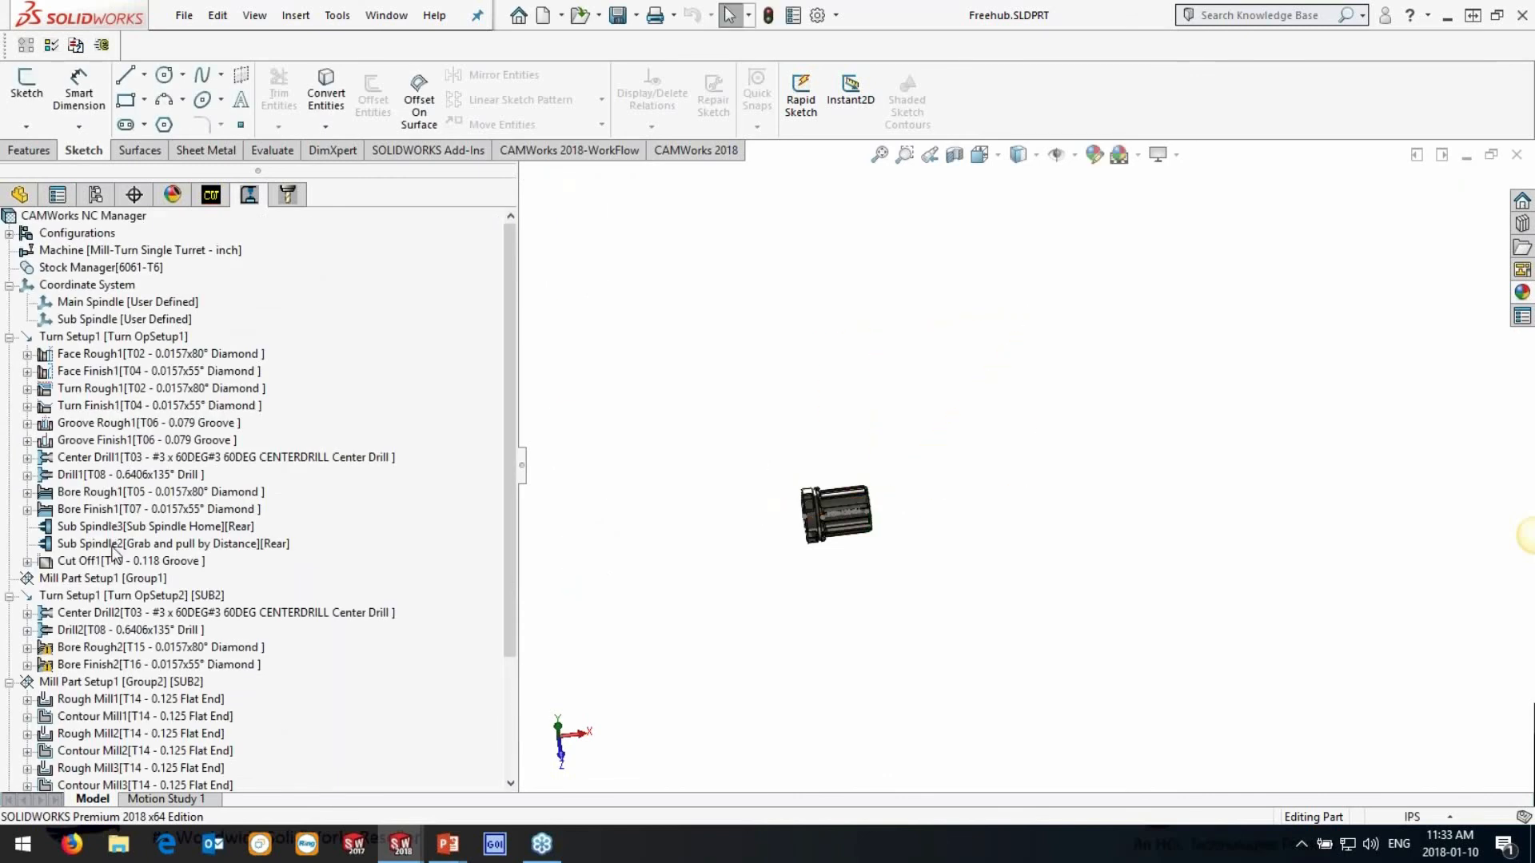
# Place Sub Spindle2 after Cut Off1 and add a new main spindle setup following the first turn setup
pyautogui.click(124, 561)
pyautogui.moveTo(164, 565); pyautogui.dragTo(165, 565)
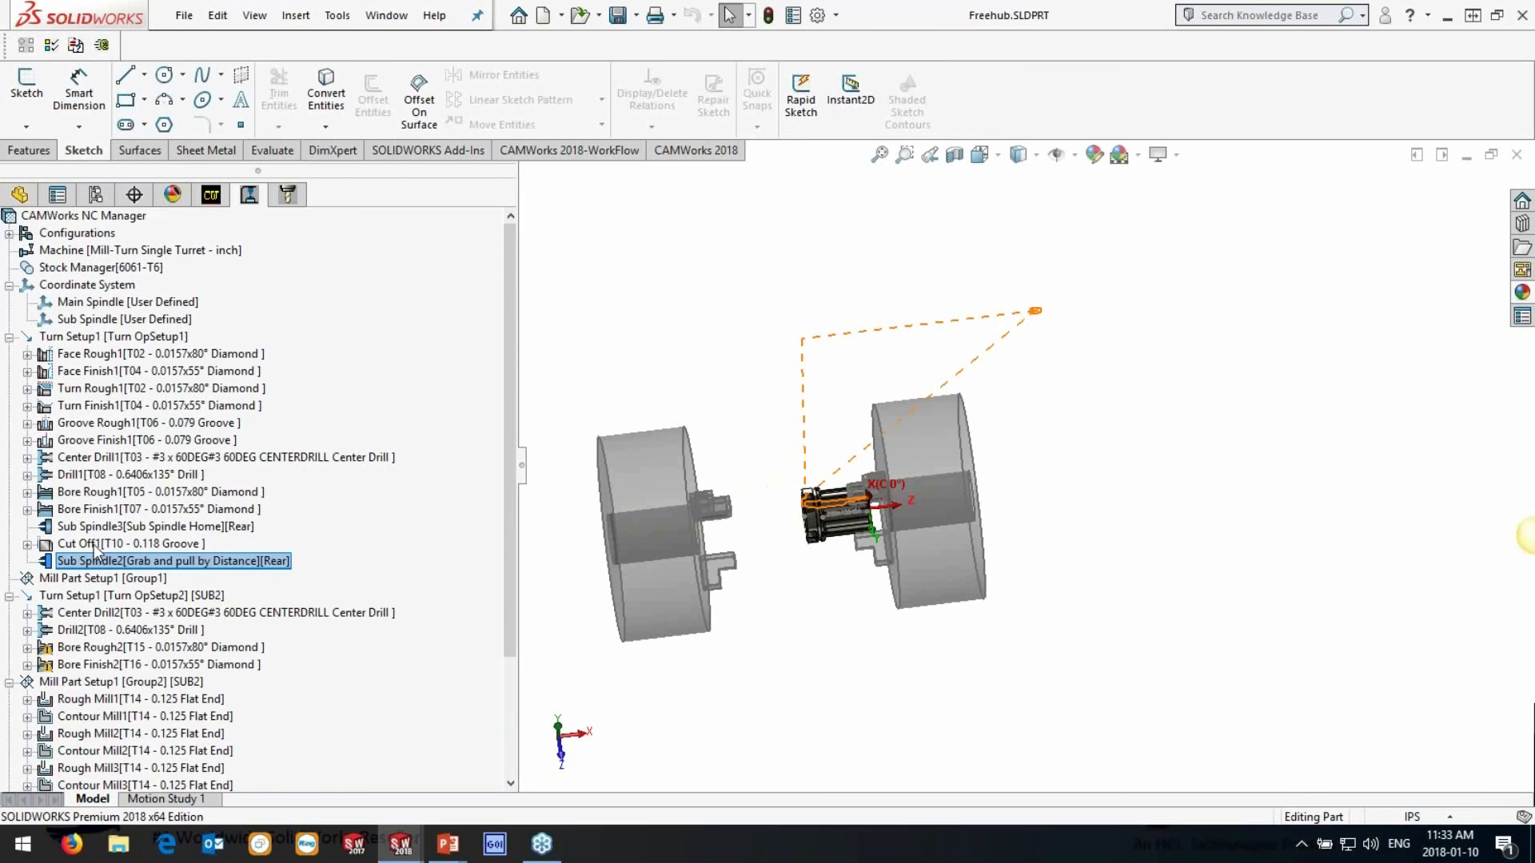
pyautogui.click(94, 544)
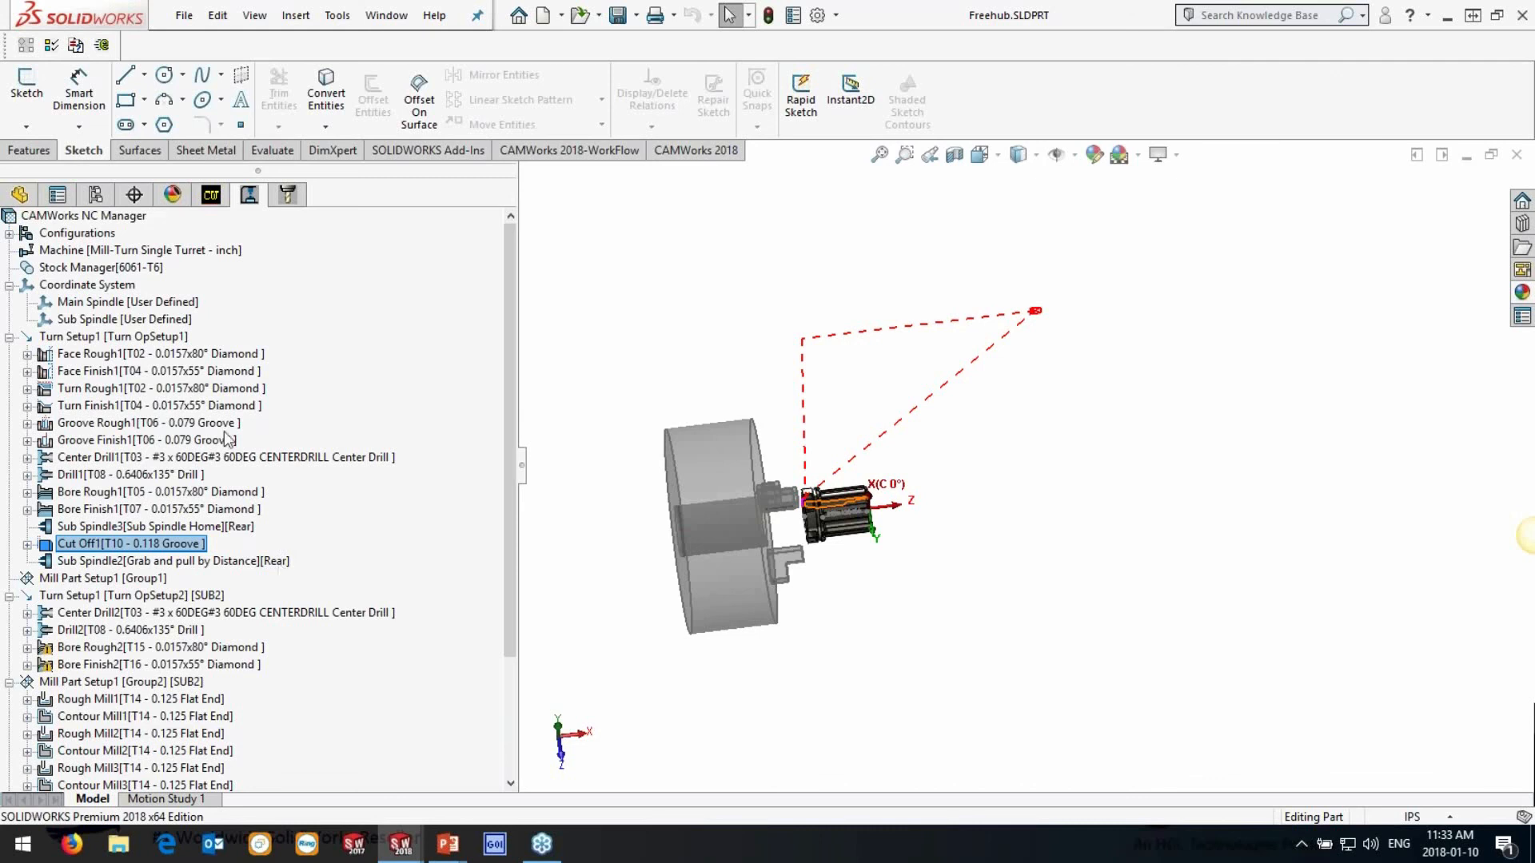
pyautogui.rightClick(64, 269)
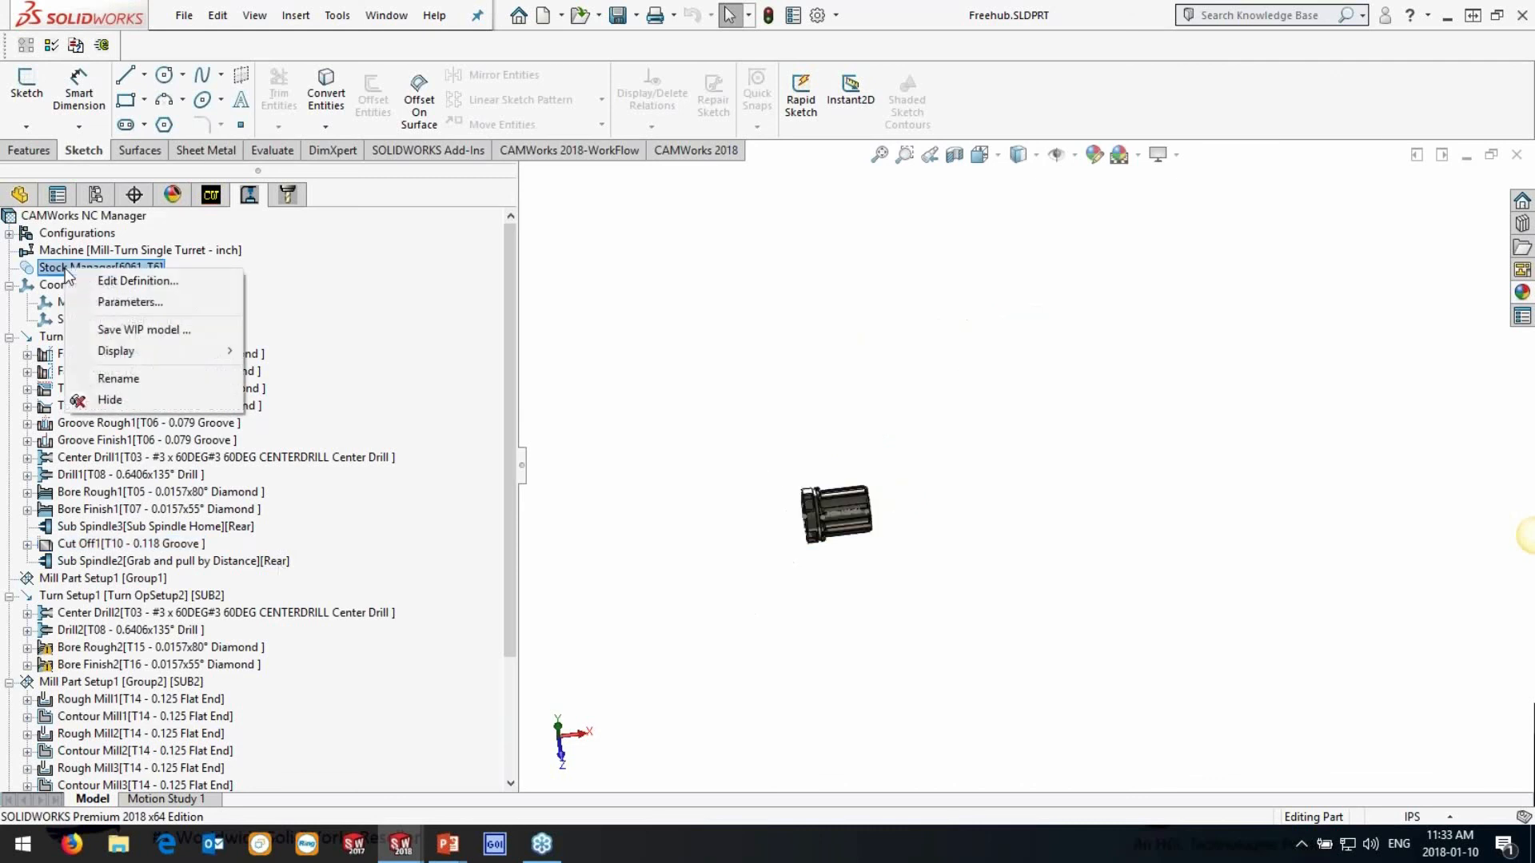
pyautogui.rightClick(54, 340)
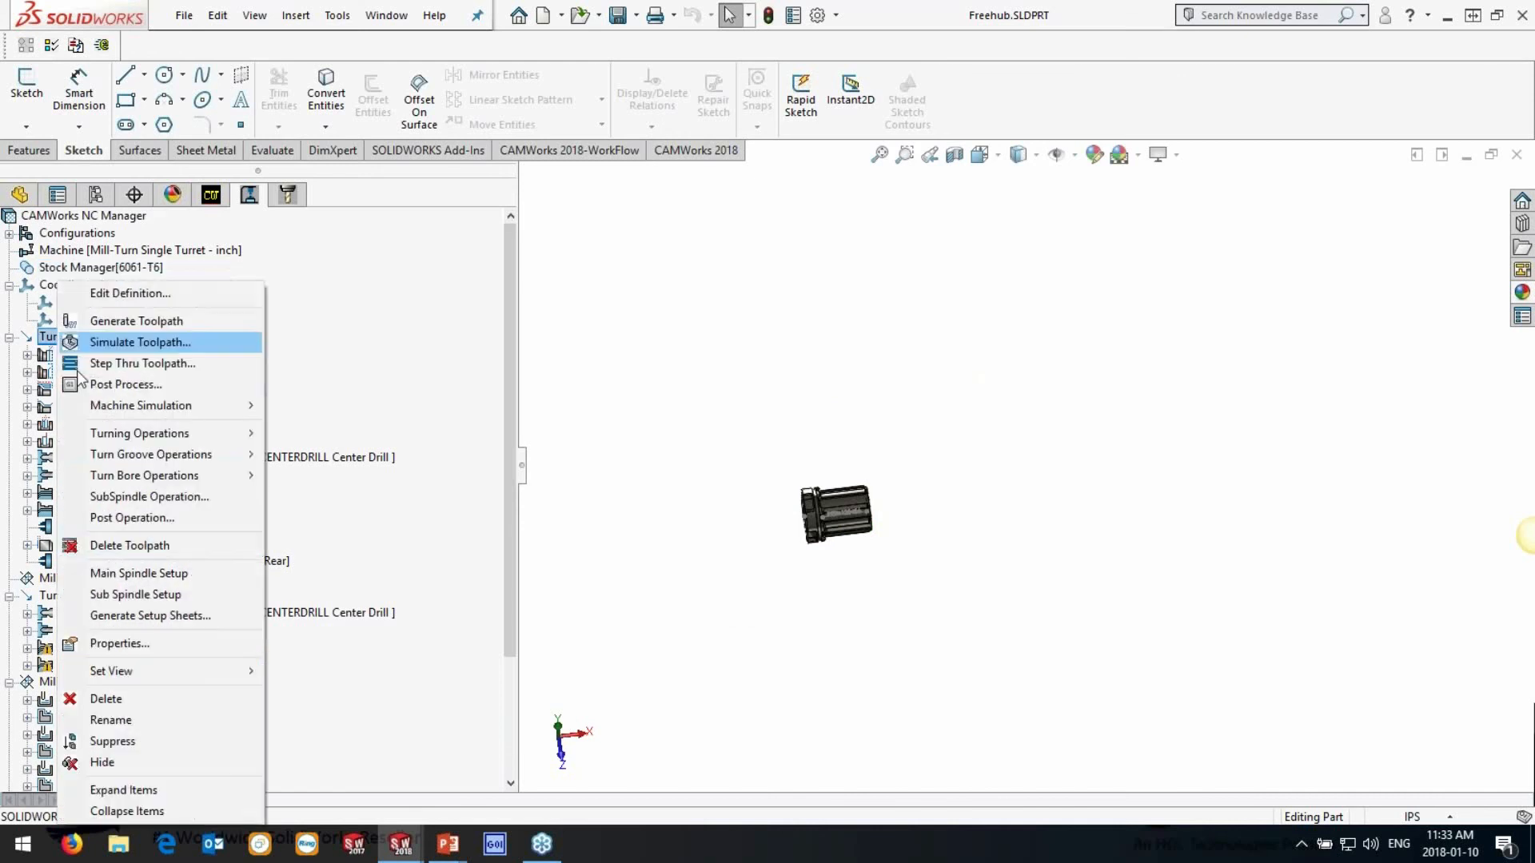
pyautogui.click(140, 574)
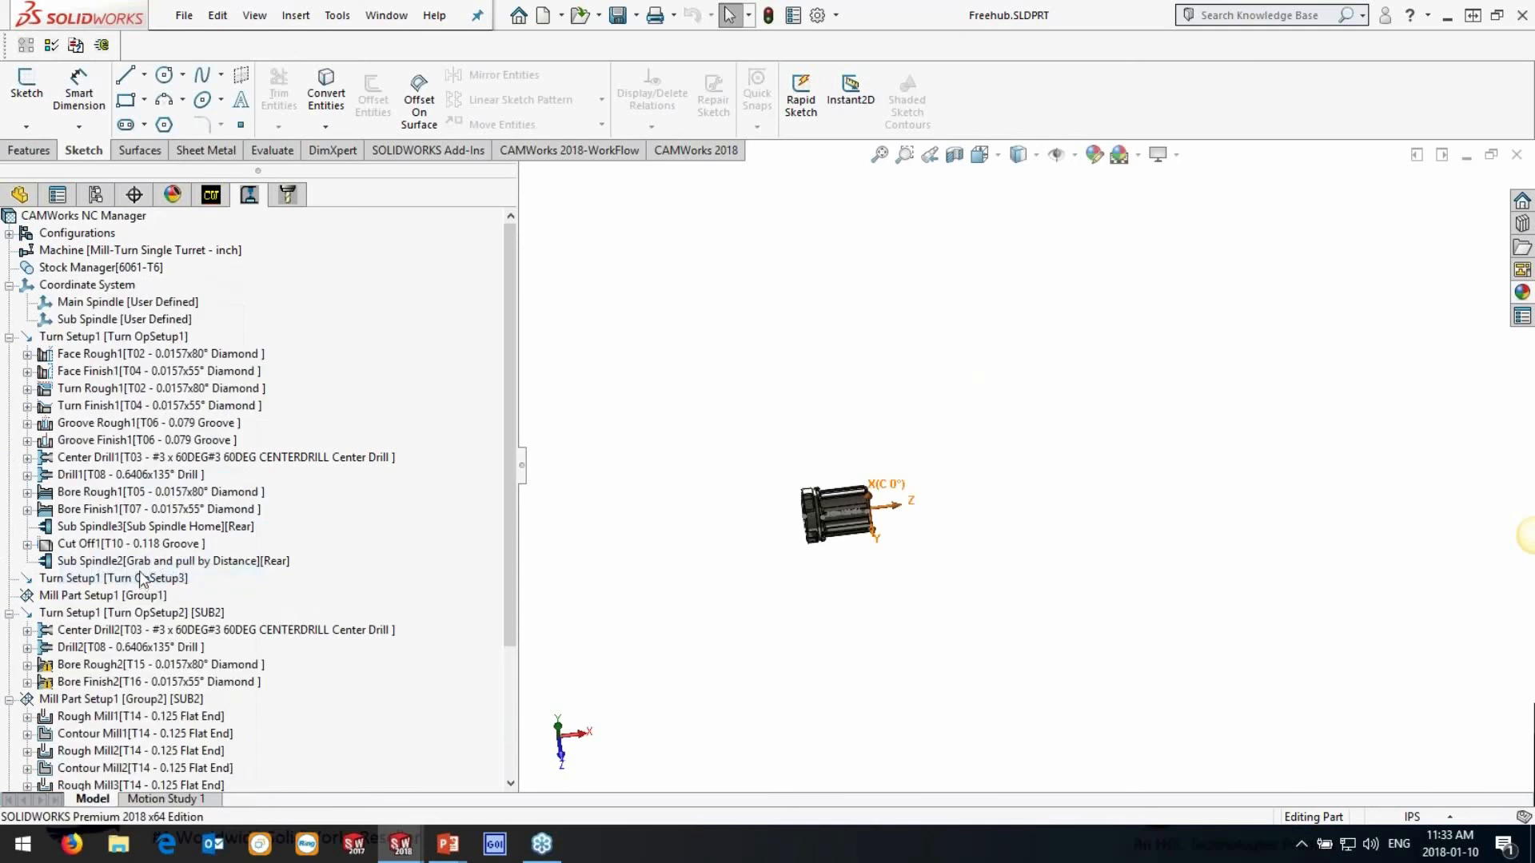
pyautogui.click(96, 578)
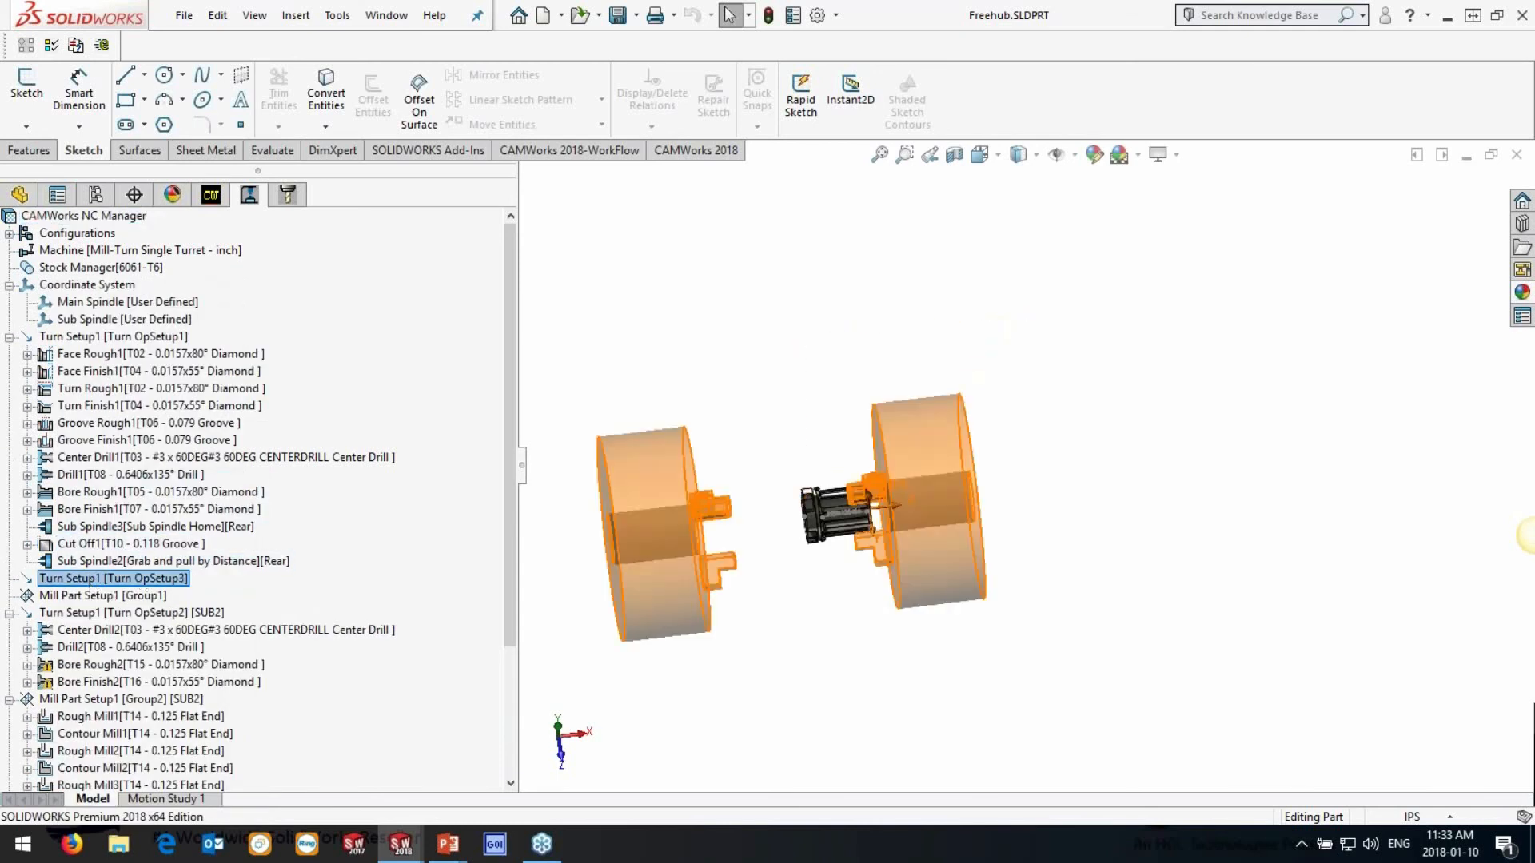
# Arrange Cut Off1 and the Sub Spindle Home operation under the new turn setup, with Sub Spindle2 ending the first turn setup
pyautogui.click(84, 545)
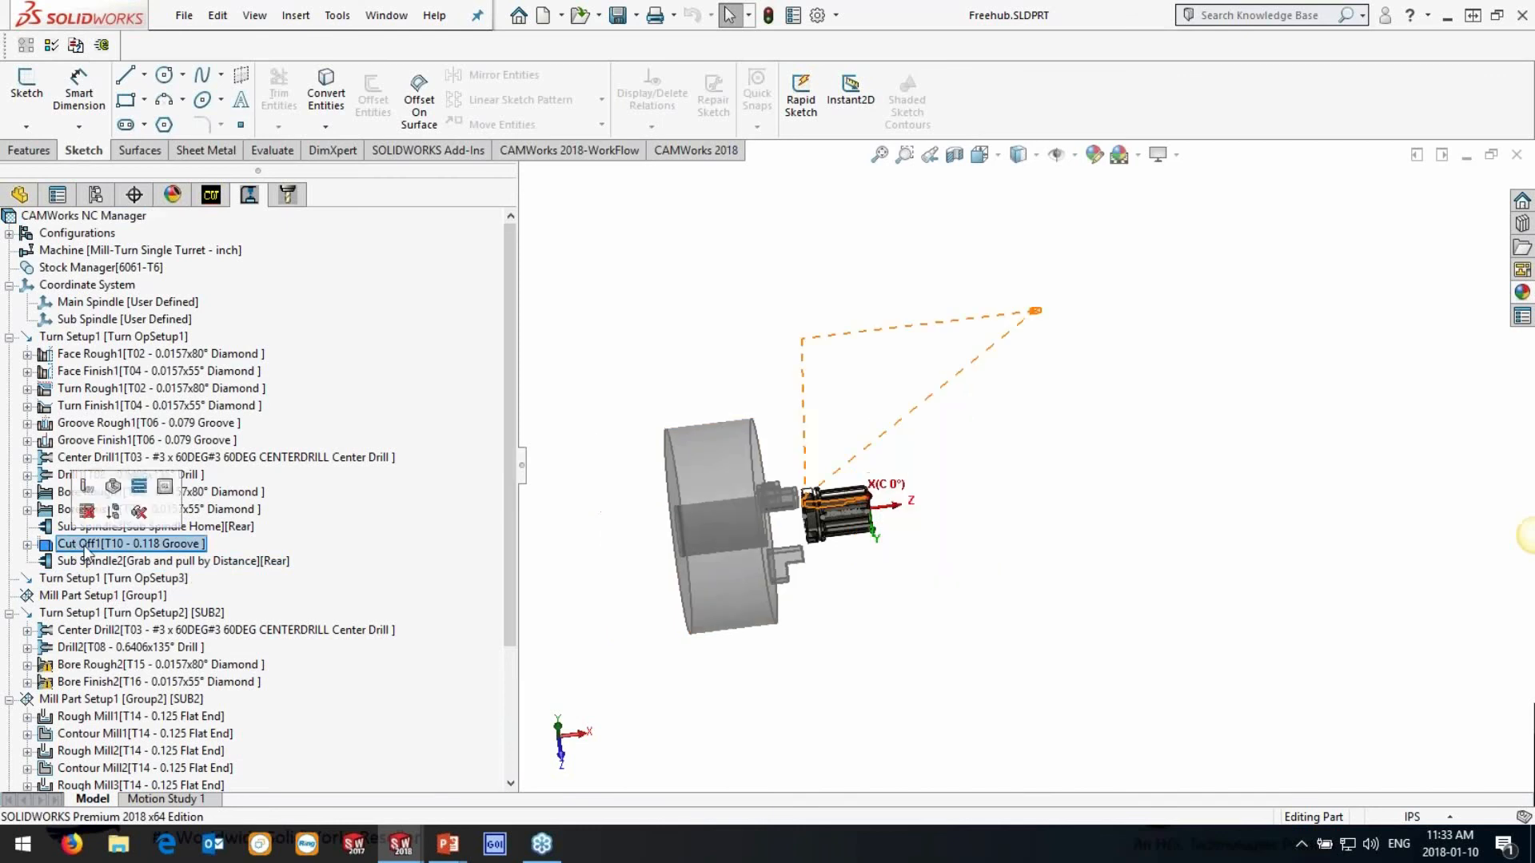
pyautogui.moveTo(84, 545); pyautogui.dragTo(103, 582)
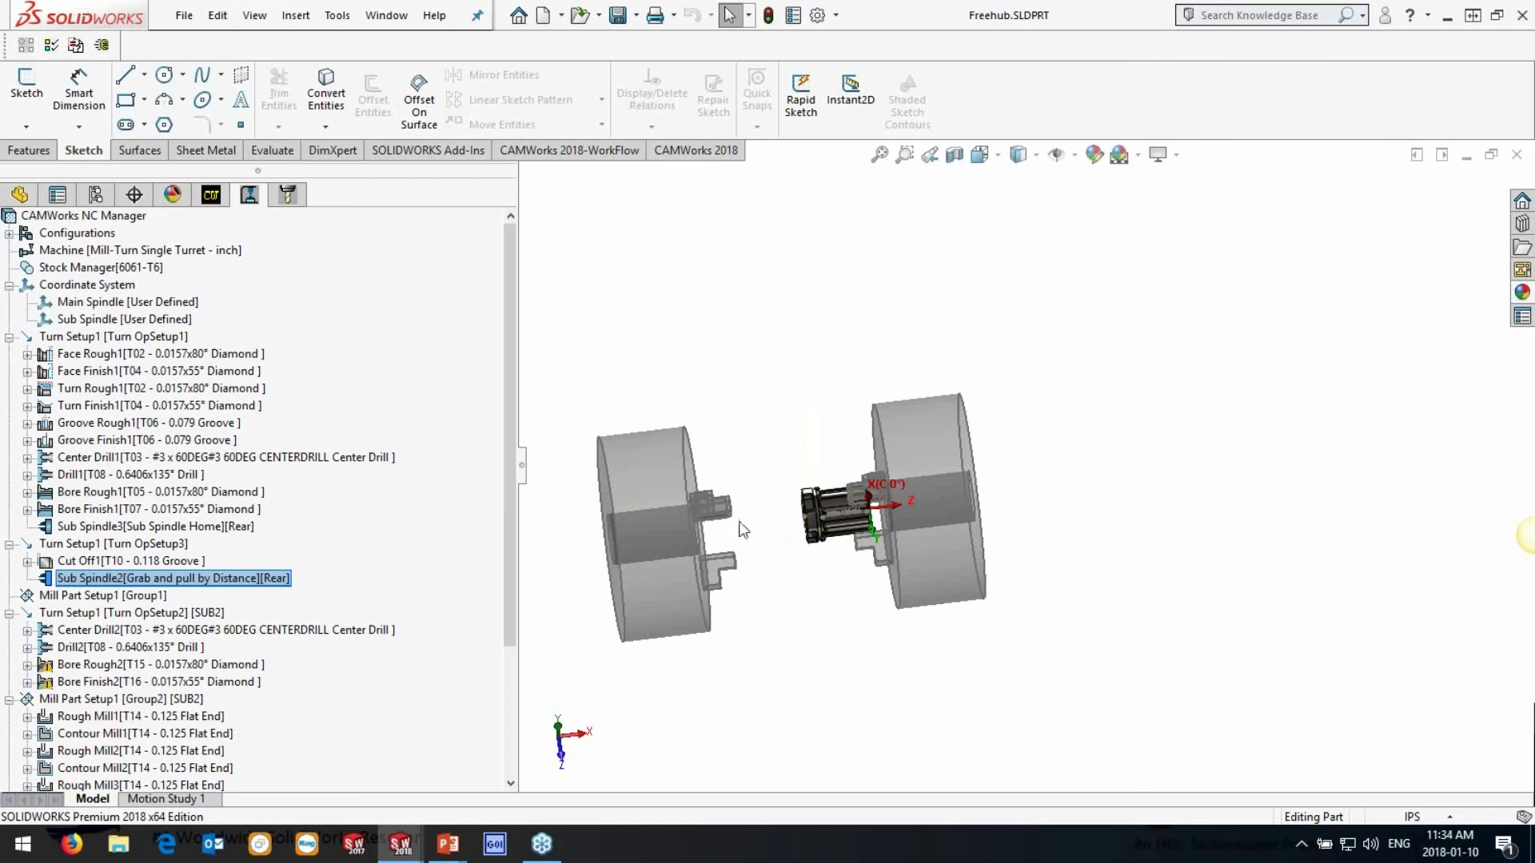
pyautogui.click(117, 528)
pyautogui.doubleClick(116, 528)
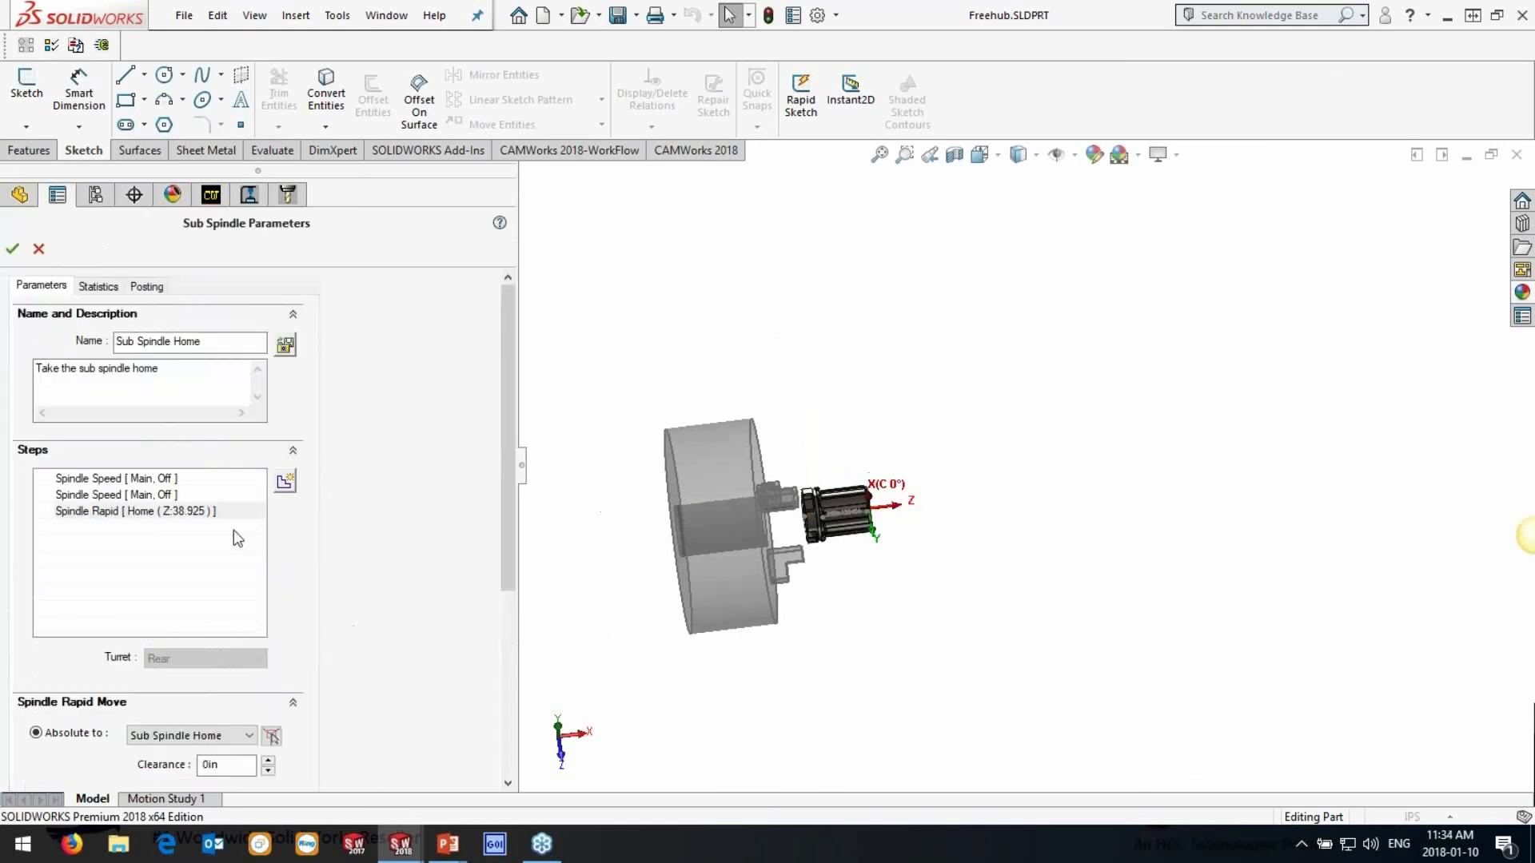
pyautogui.click(38, 248)
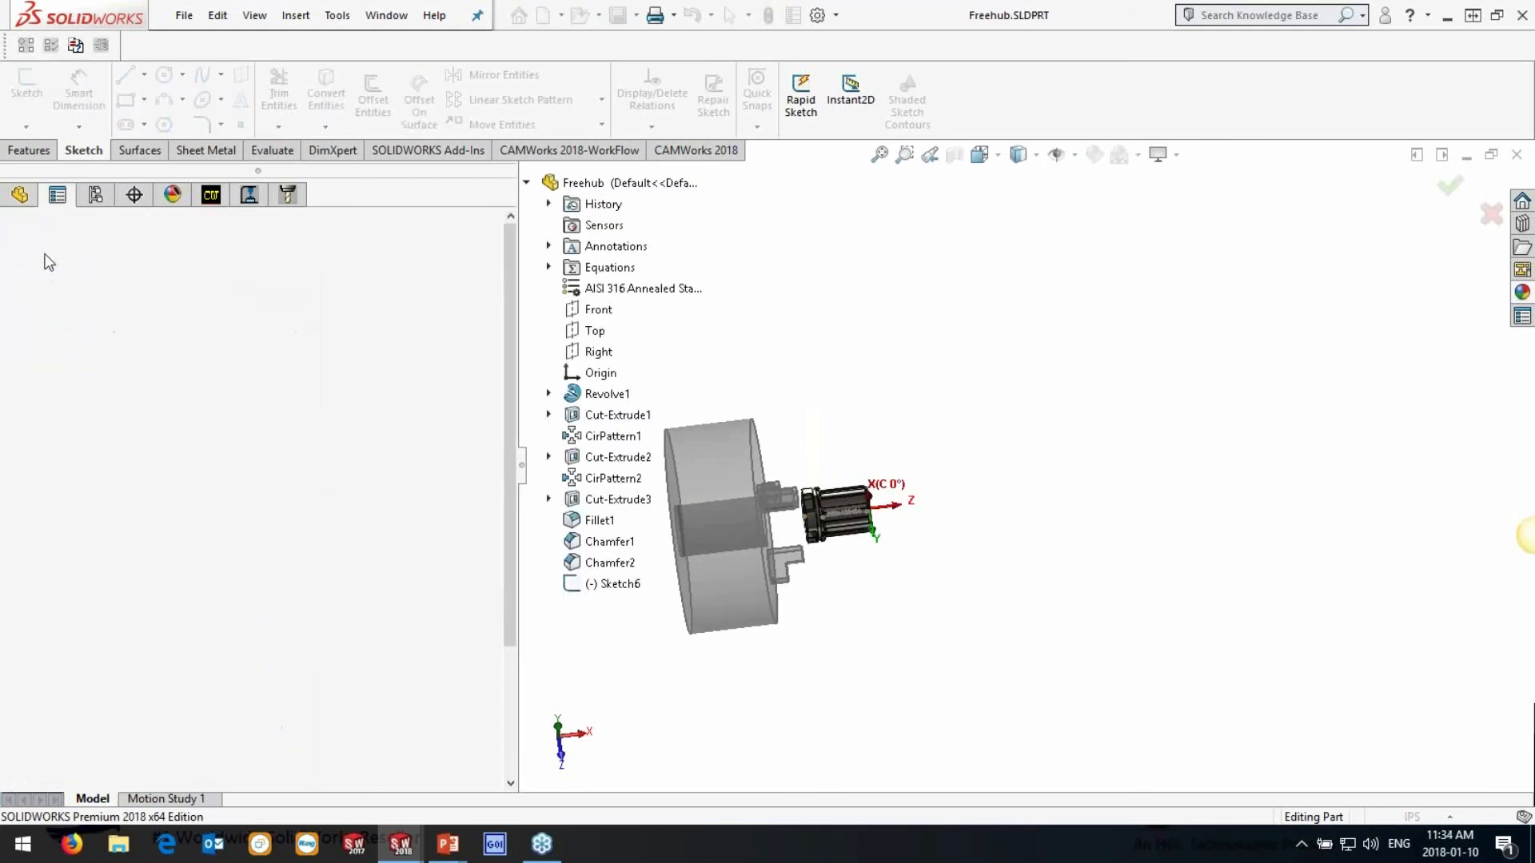
pyautogui.moveTo(138, 535); pyautogui.dragTo(175, 517)
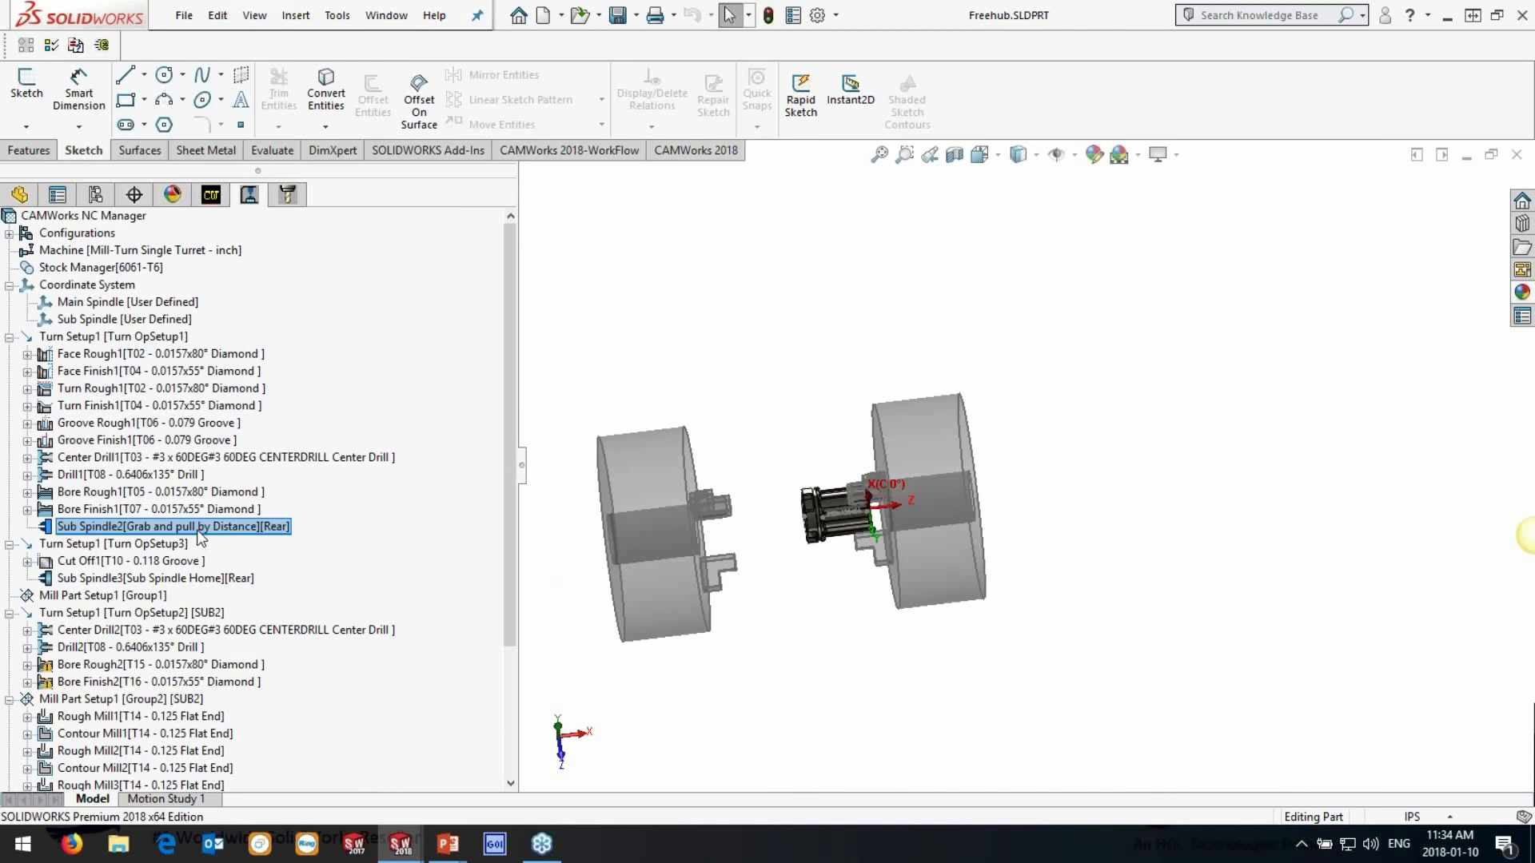
# Set the incremental distance of the pull Spindle Feed step to 2in in the Grab and pull by Distance operation
pyautogui.doubleClick(200, 526)
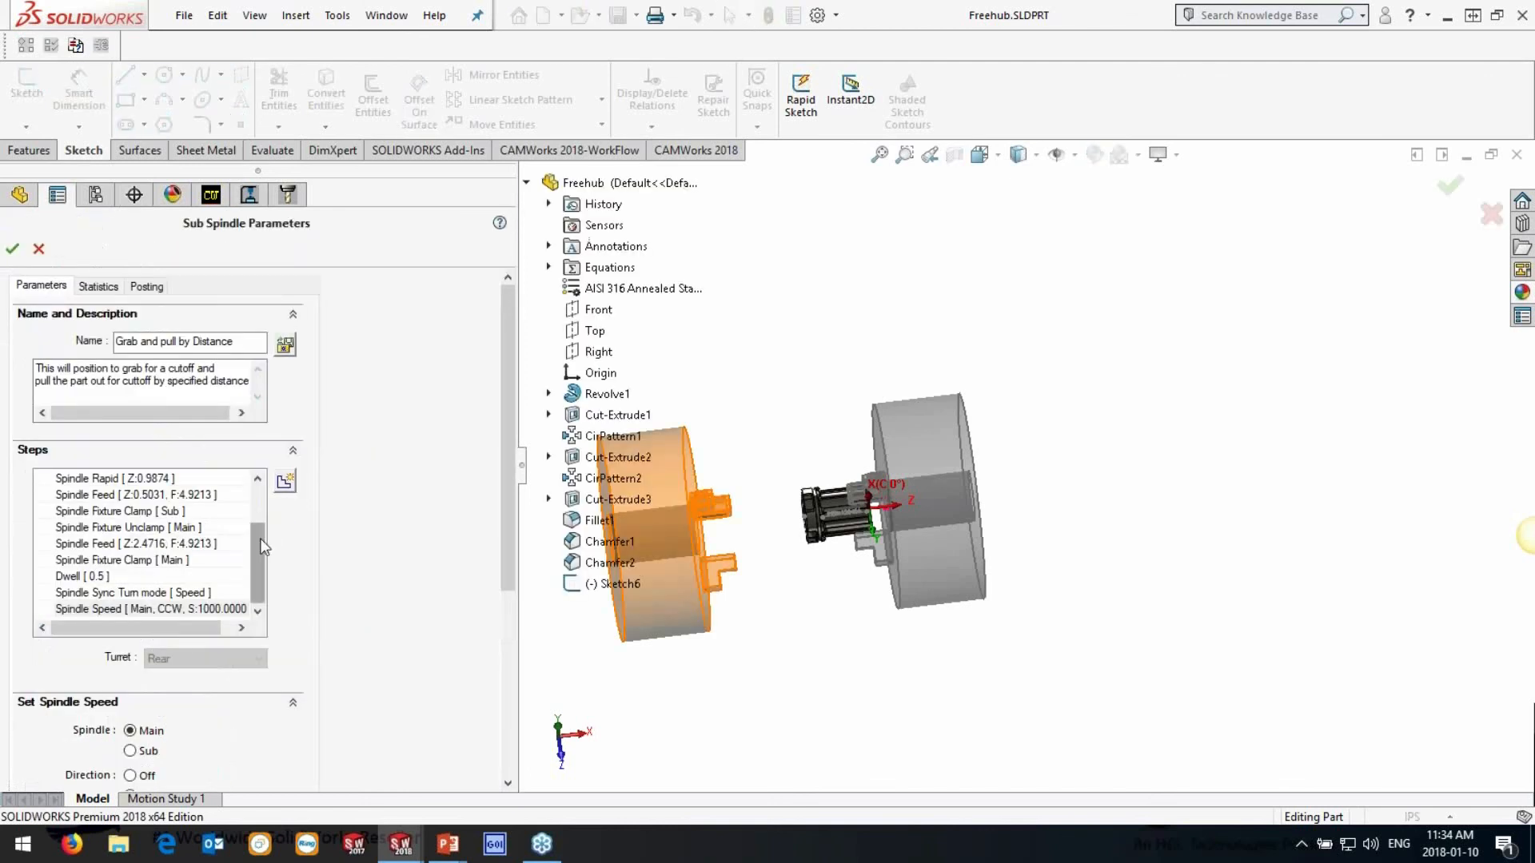
pyautogui.click(159, 544)
pyautogui.moveTo(510, 551); pyautogui.dragTo(496, 630)
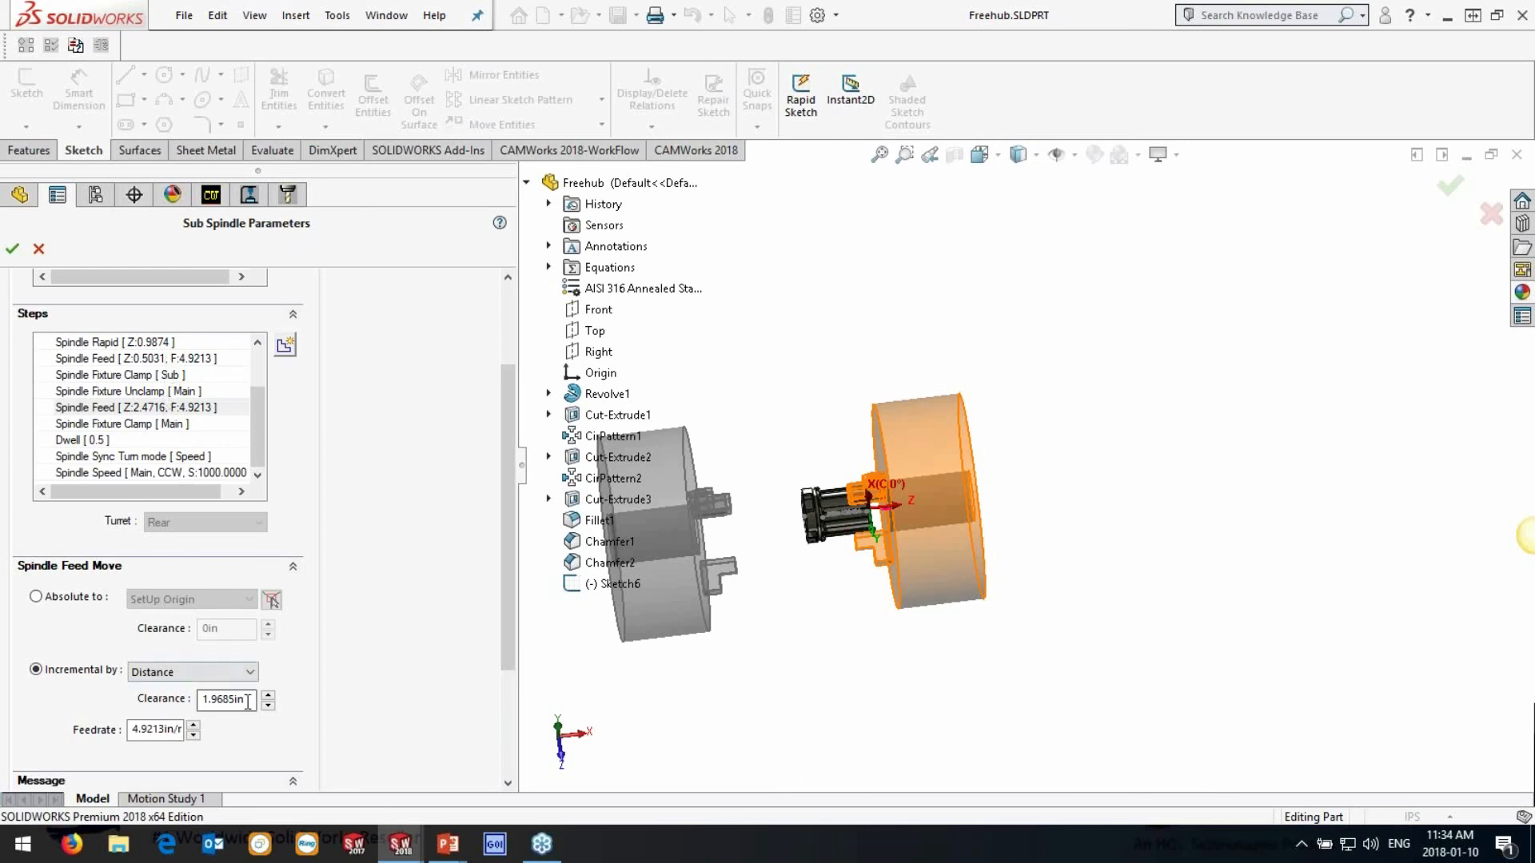
pyautogui.moveTo(245, 701); pyautogui.dragTo(179, 704)
pyautogui.write('2')
pyautogui.click(12, 250)
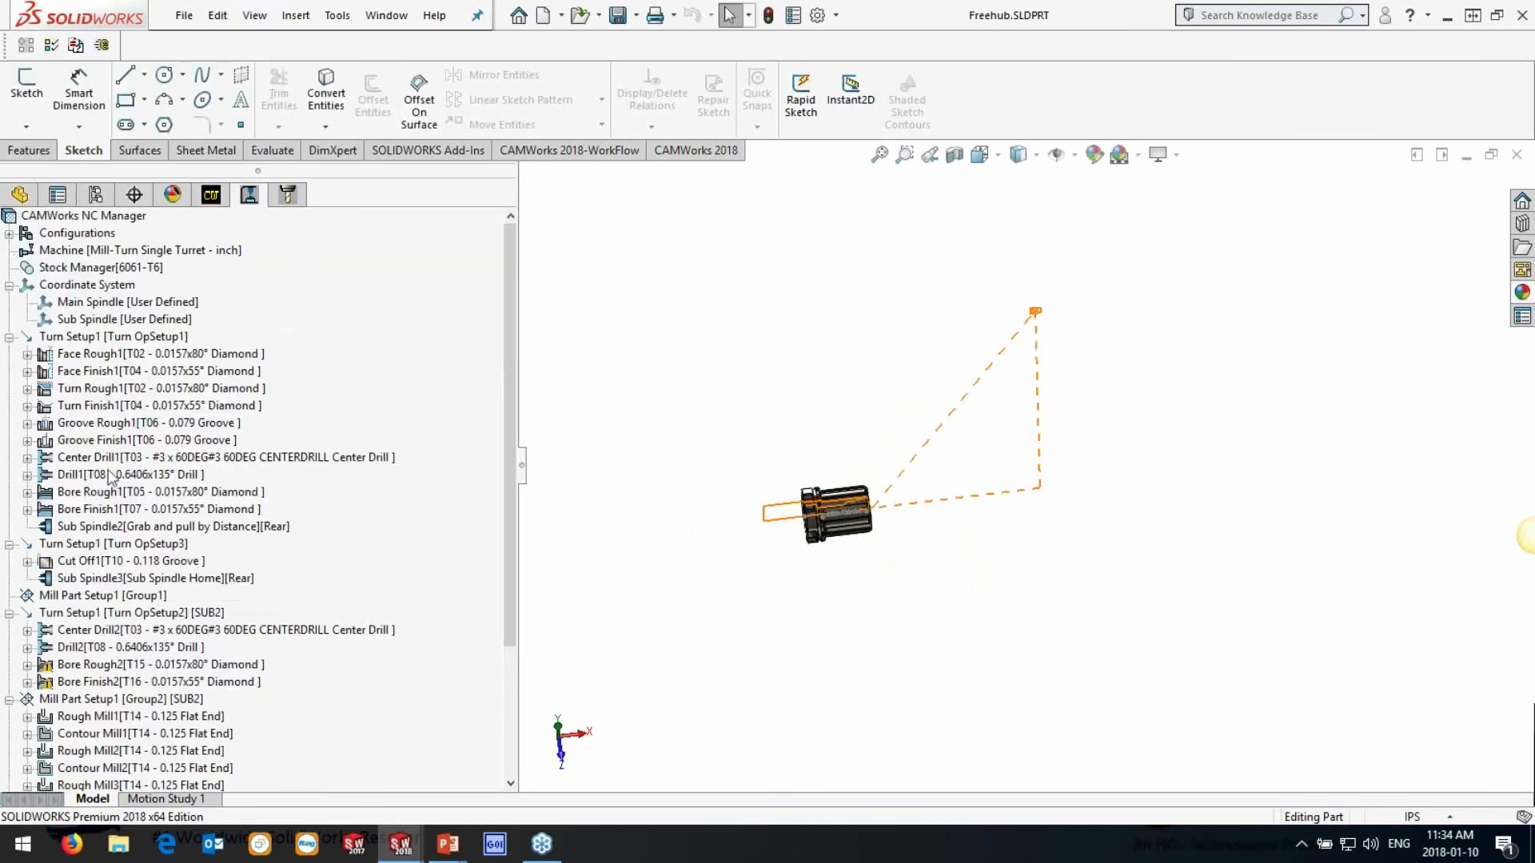
# Offset the origin of the new main spindle turn setup by 2in along the spindle axis
pyautogui.click(103, 544)
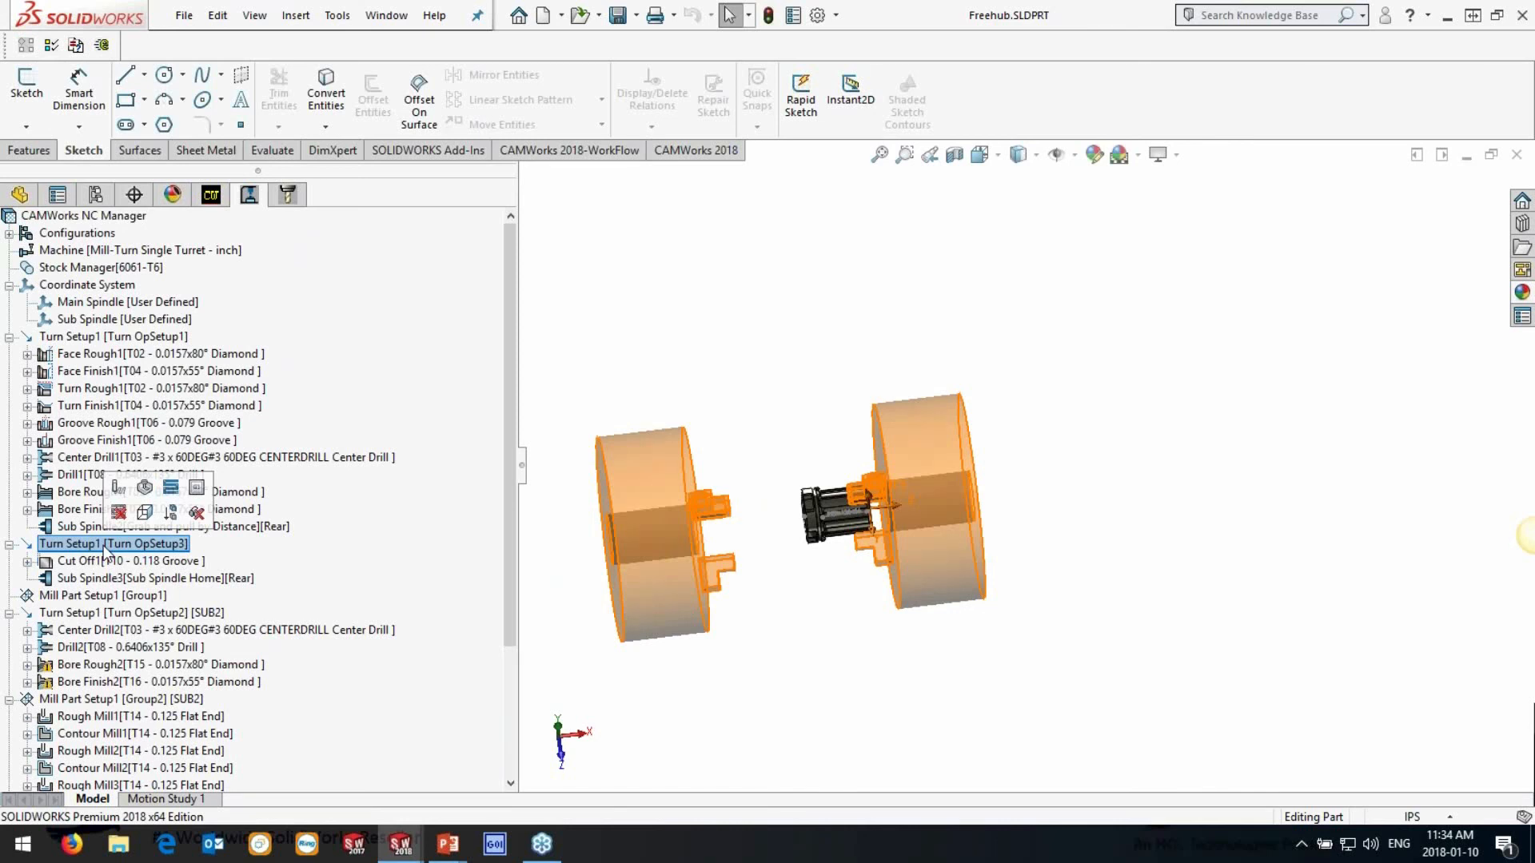
pyautogui.doubleClick(104, 546)
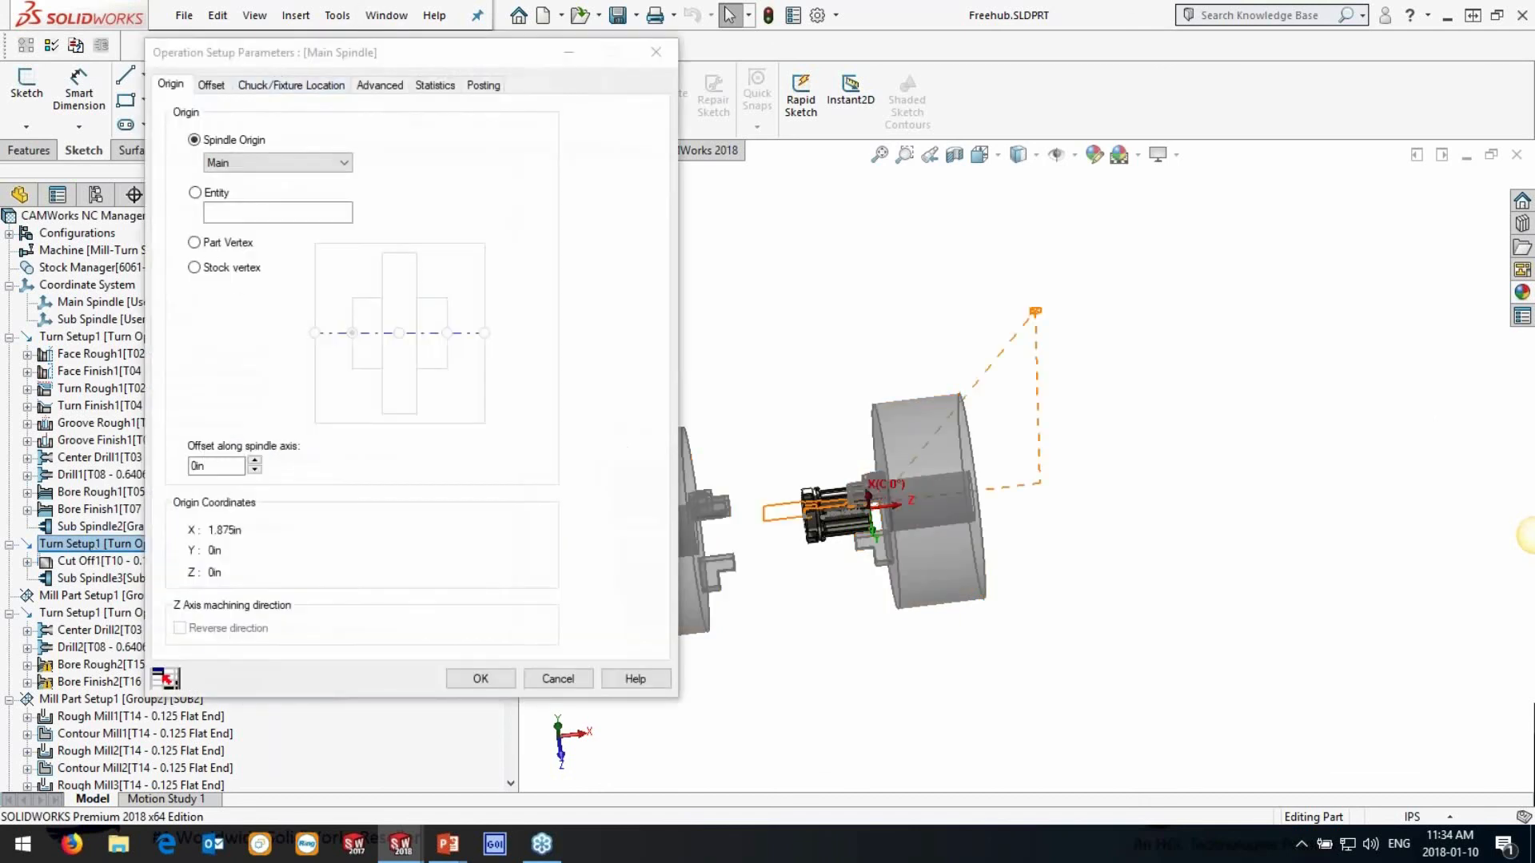
pyautogui.write('2')
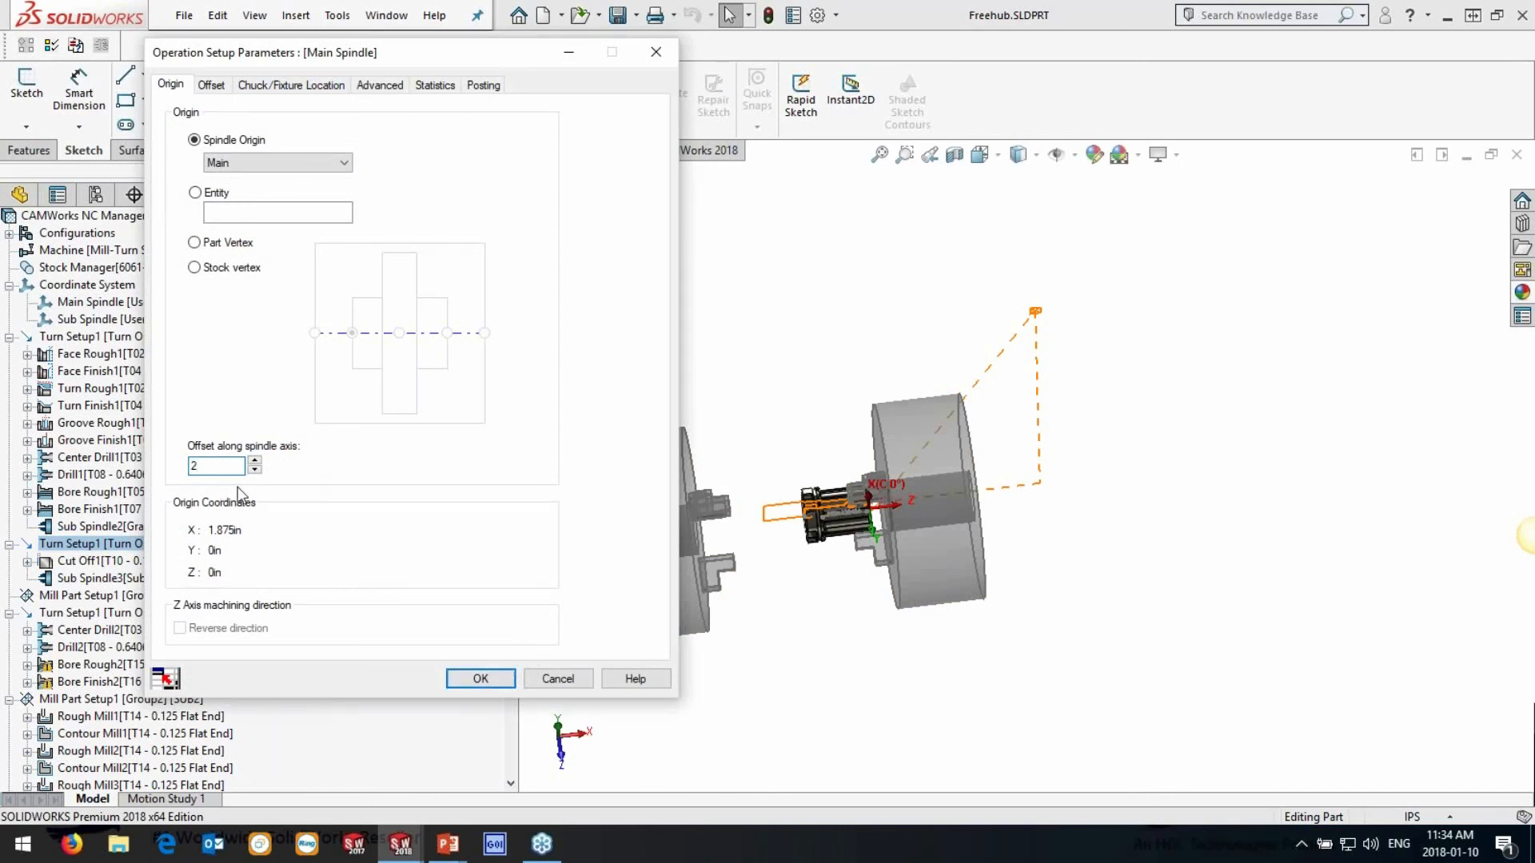
pyautogui.click(483, 681)
pyautogui.click(841, 474)
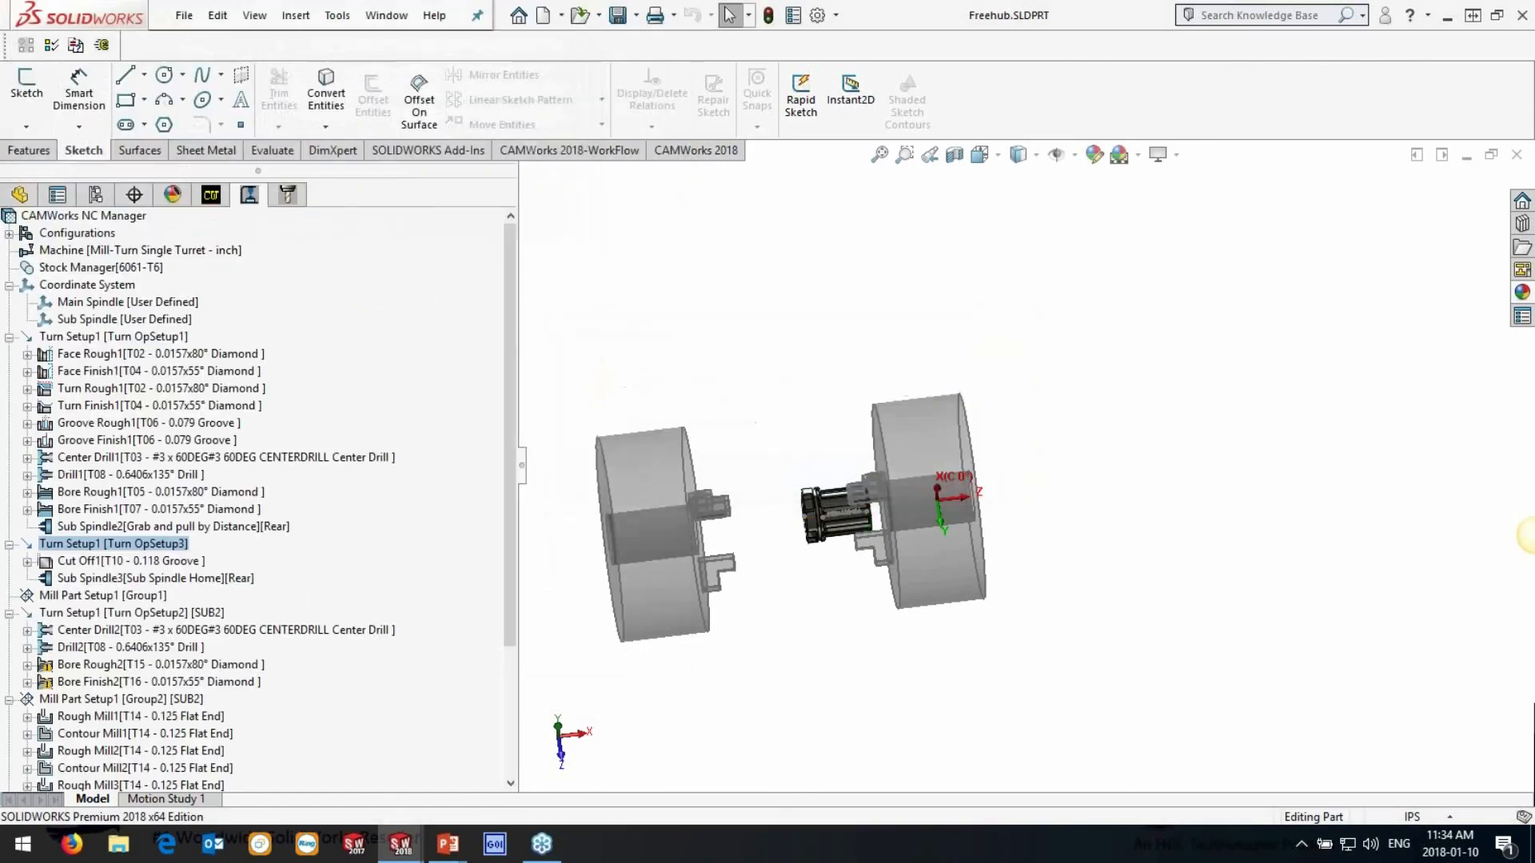
# Set the second main spindle turn setup's origin offset along the spindle axis to -2in and preview Cut Off1 and the Sub Spindle Home operation
pyautogui.doubleClick(128, 548)
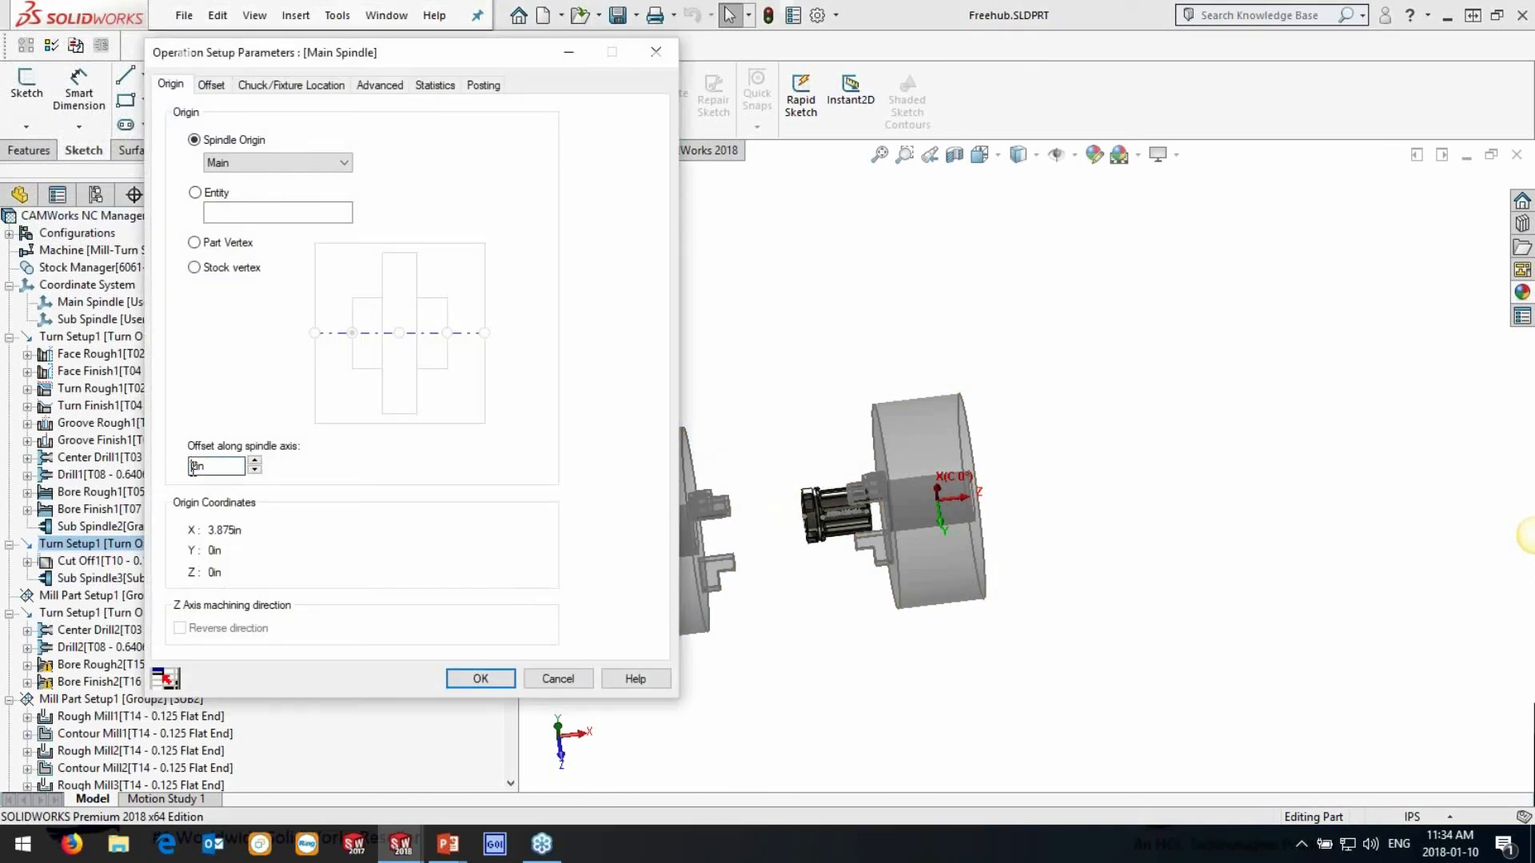
pyautogui.write('-2')
pyautogui.click(480, 680)
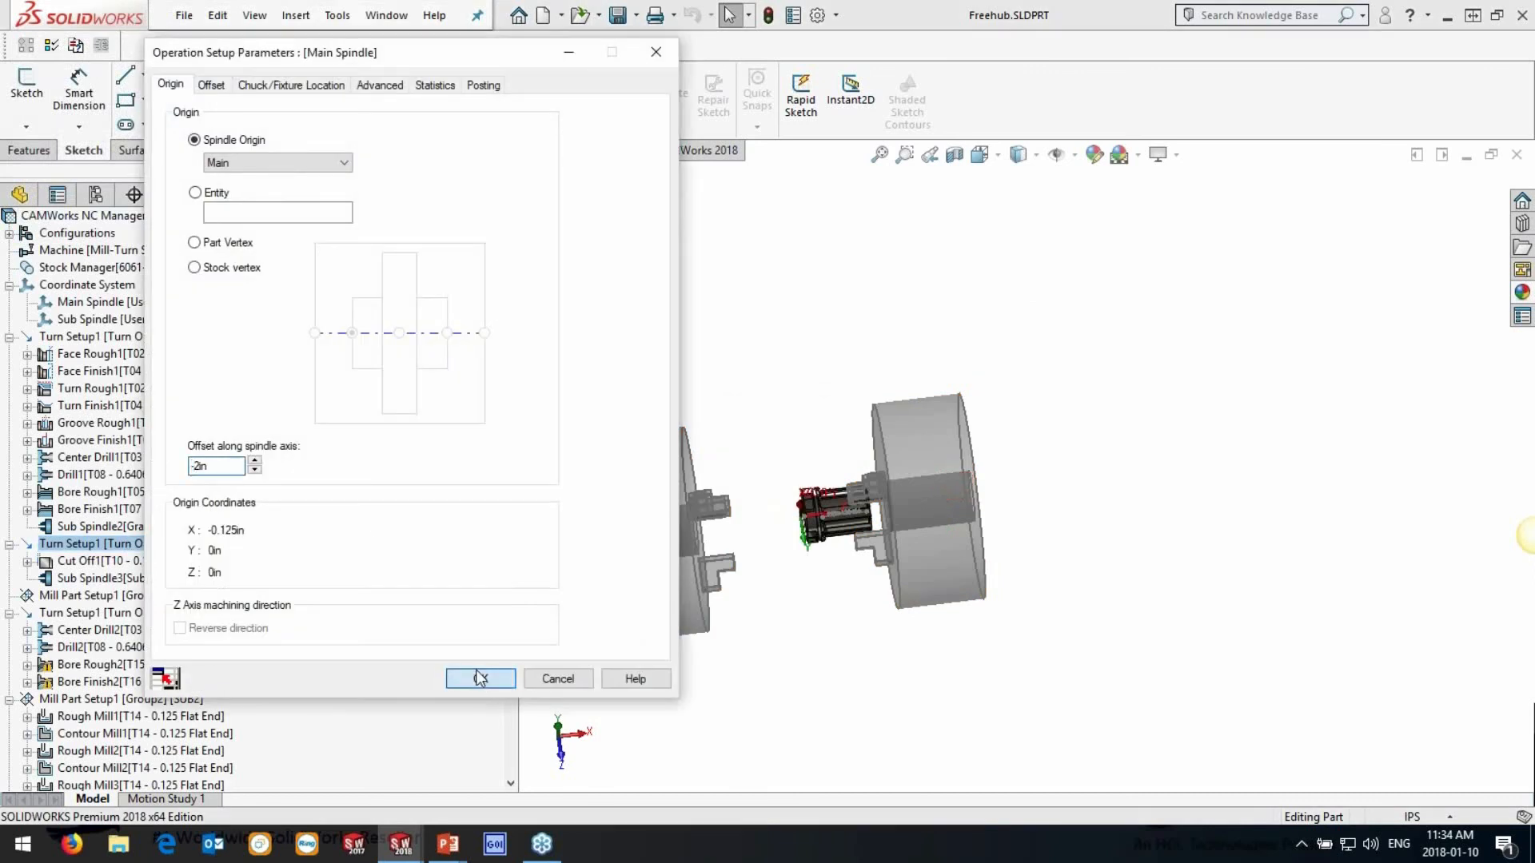
pyautogui.click(804, 473)
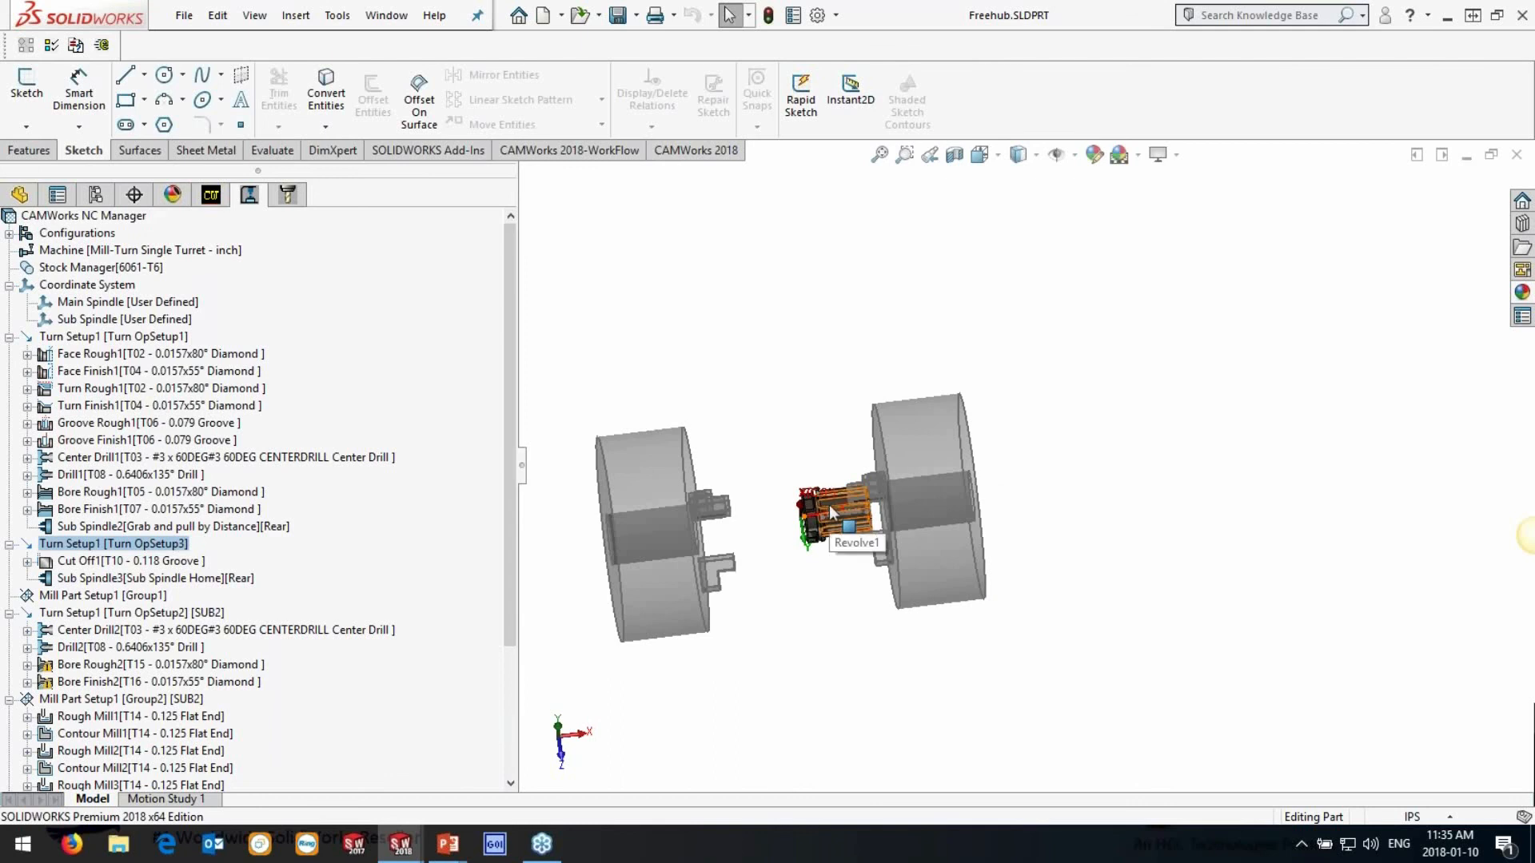
pyautogui.click(175, 564)
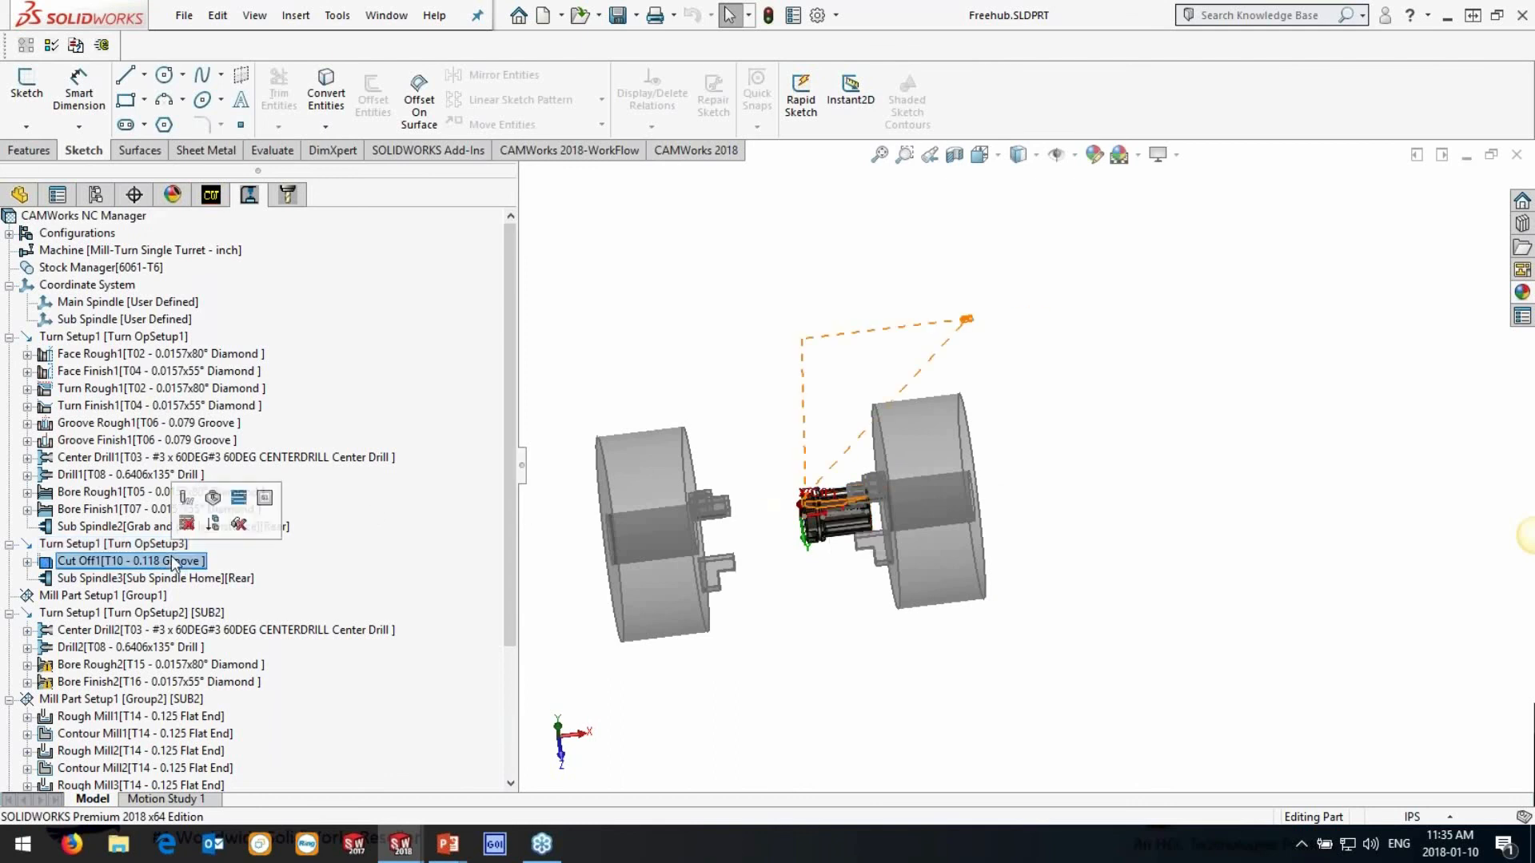
pyautogui.click(179, 580)
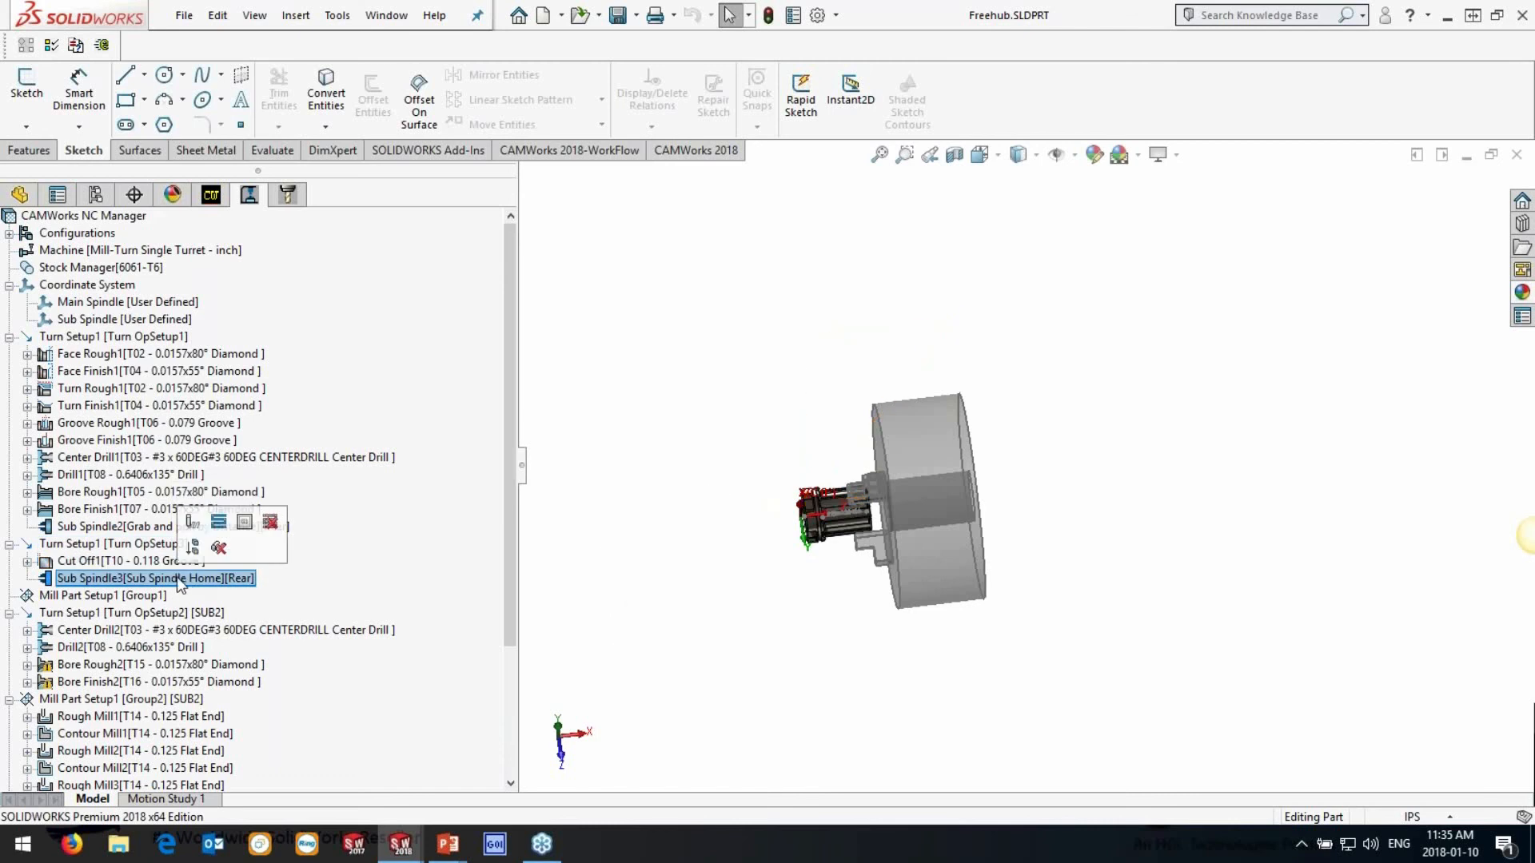
# Add a Text step output as the comment START TRANSFER to the Grab and pull by Distance operation
pyautogui.doubleClick(112, 527)
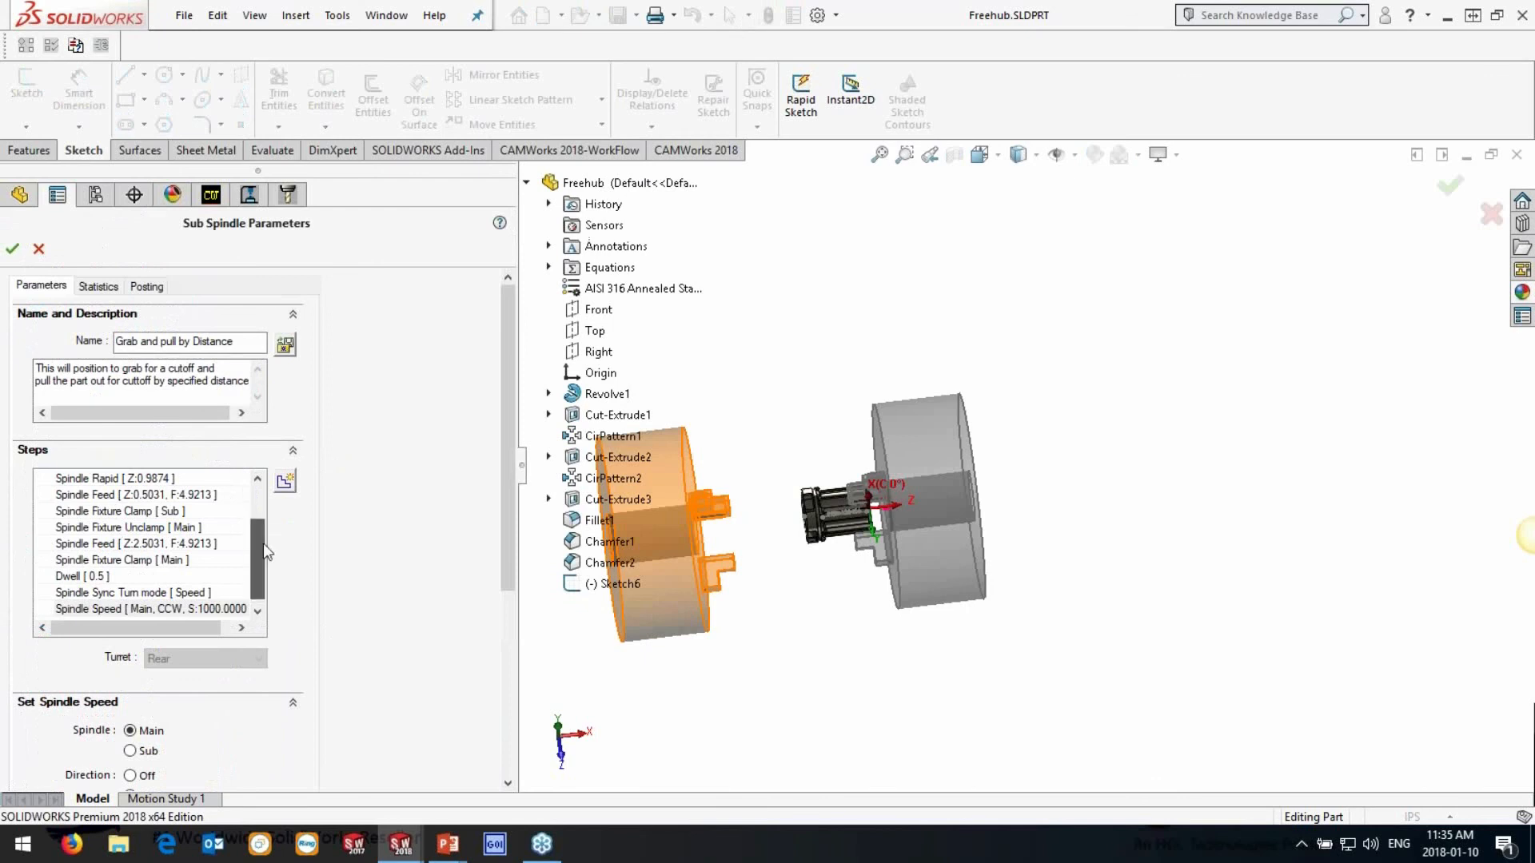
pyautogui.scroll(2, 263, 544)
pyautogui.click(285, 482)
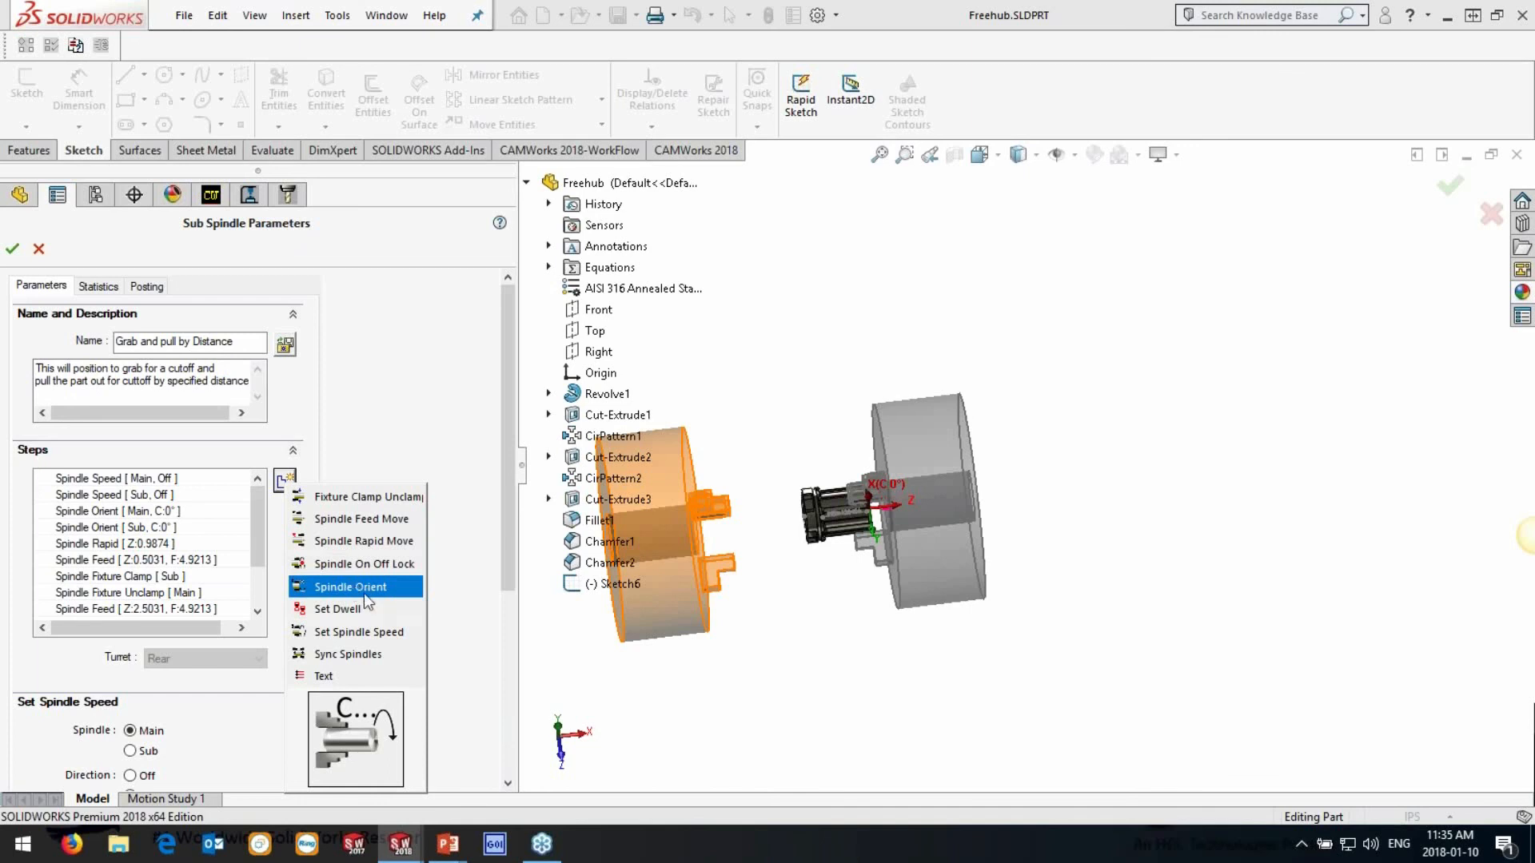
pyautogui.click(333, 682)
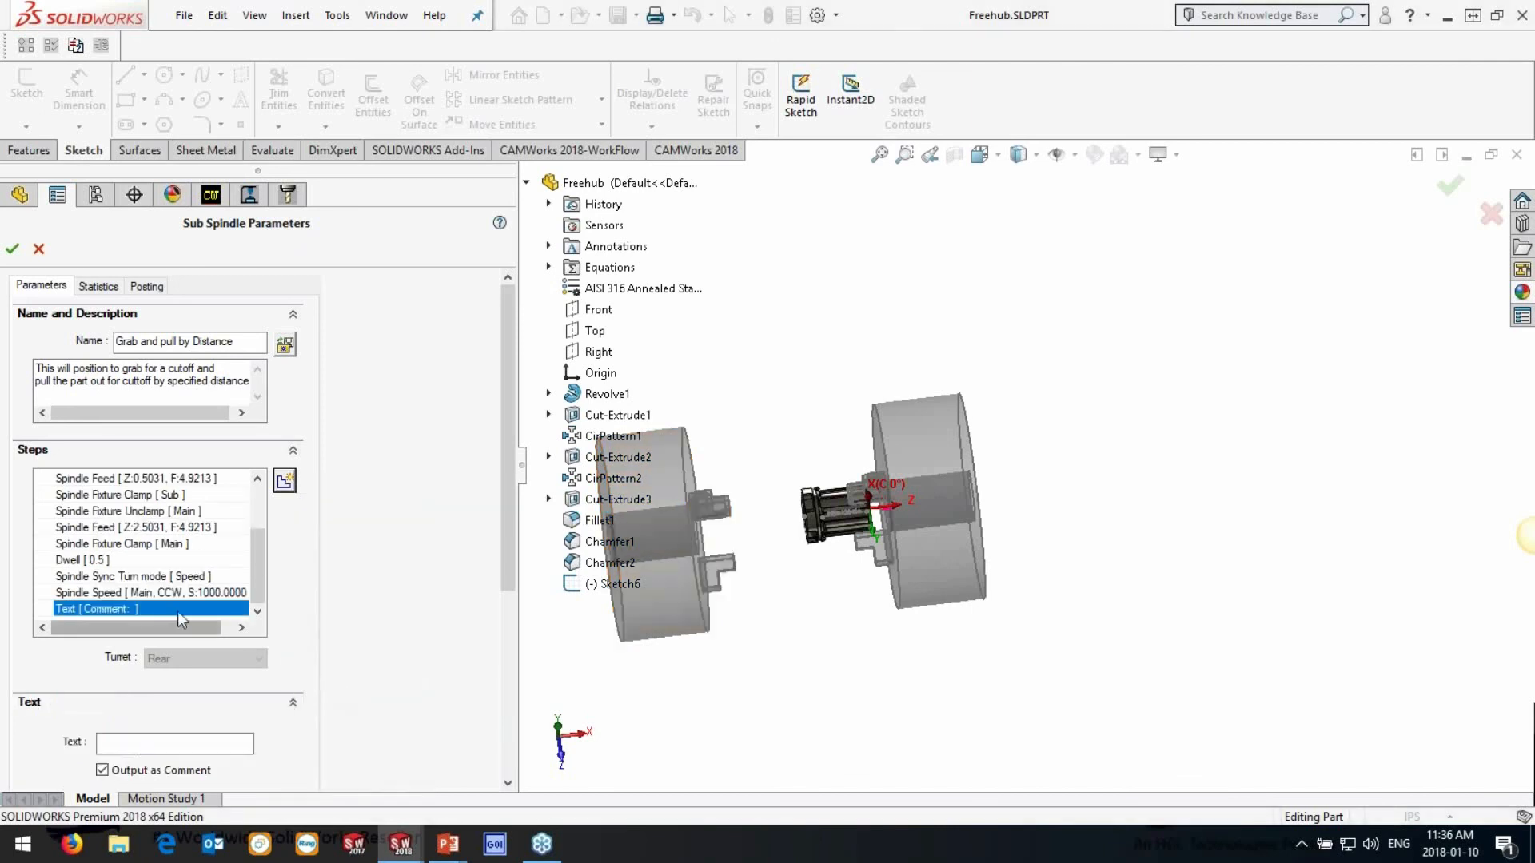
pyautogui.click(124, 743)
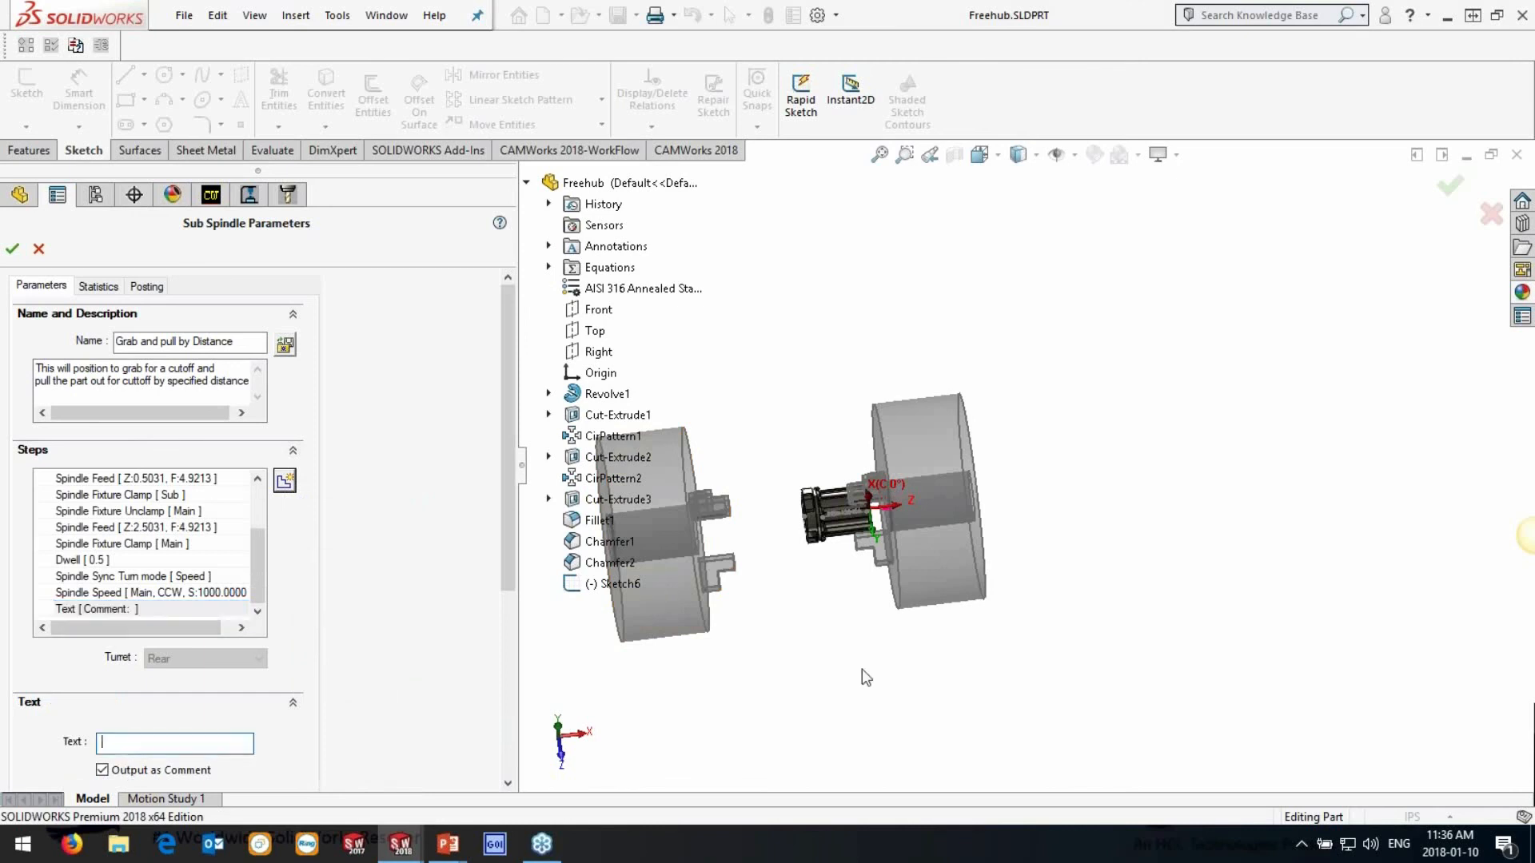
pyautogui.write('START TRANSFER')
pyautogui.click(326, 551)
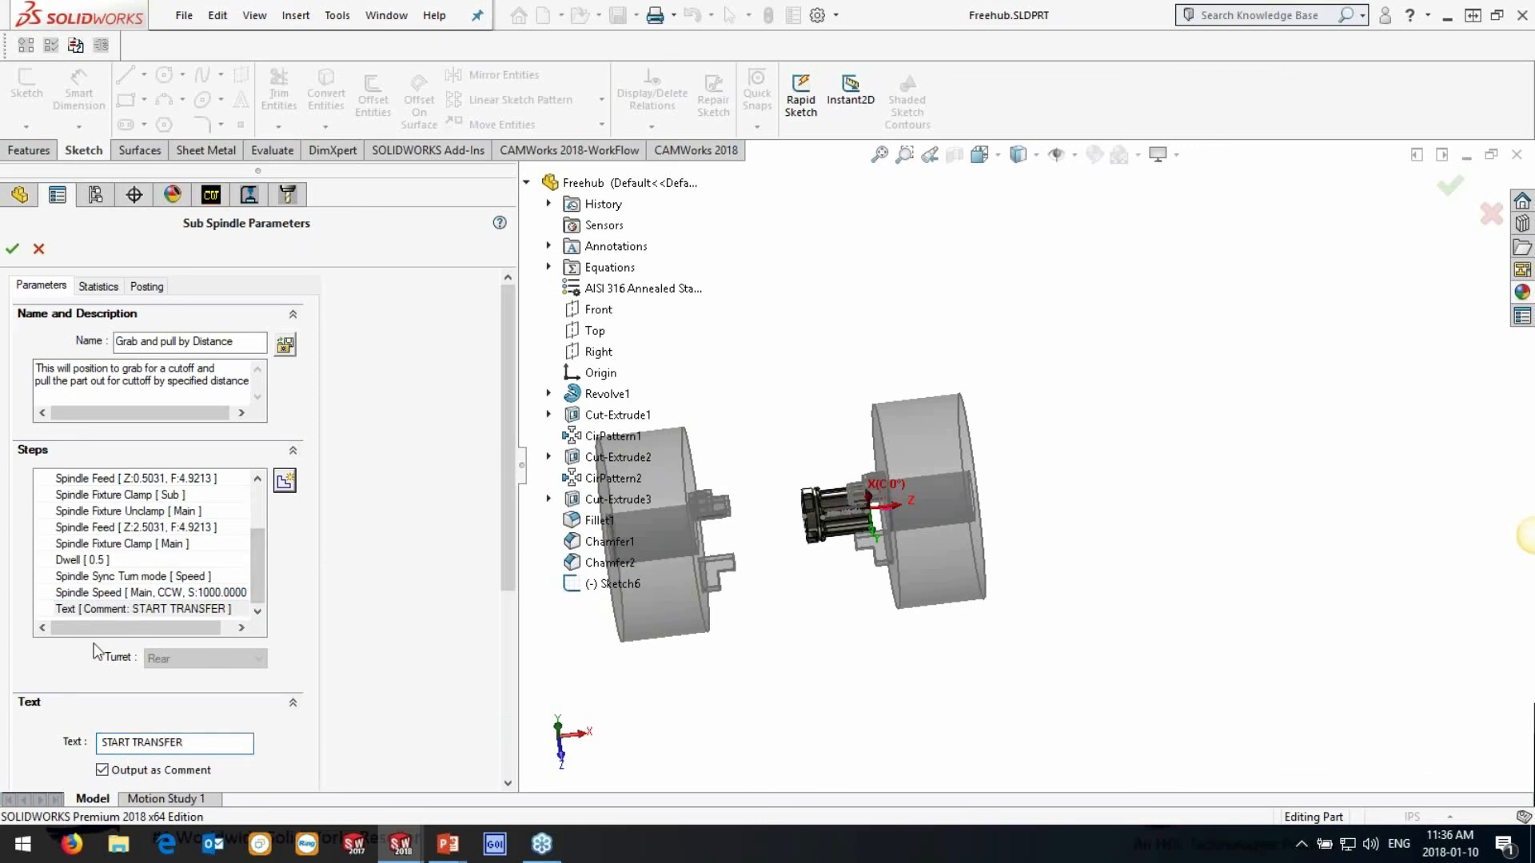
# Move the START TRANSFER comment to the start of the step sequence, before the main Spindle Speed Off step
pyautogui.click(132, 609)
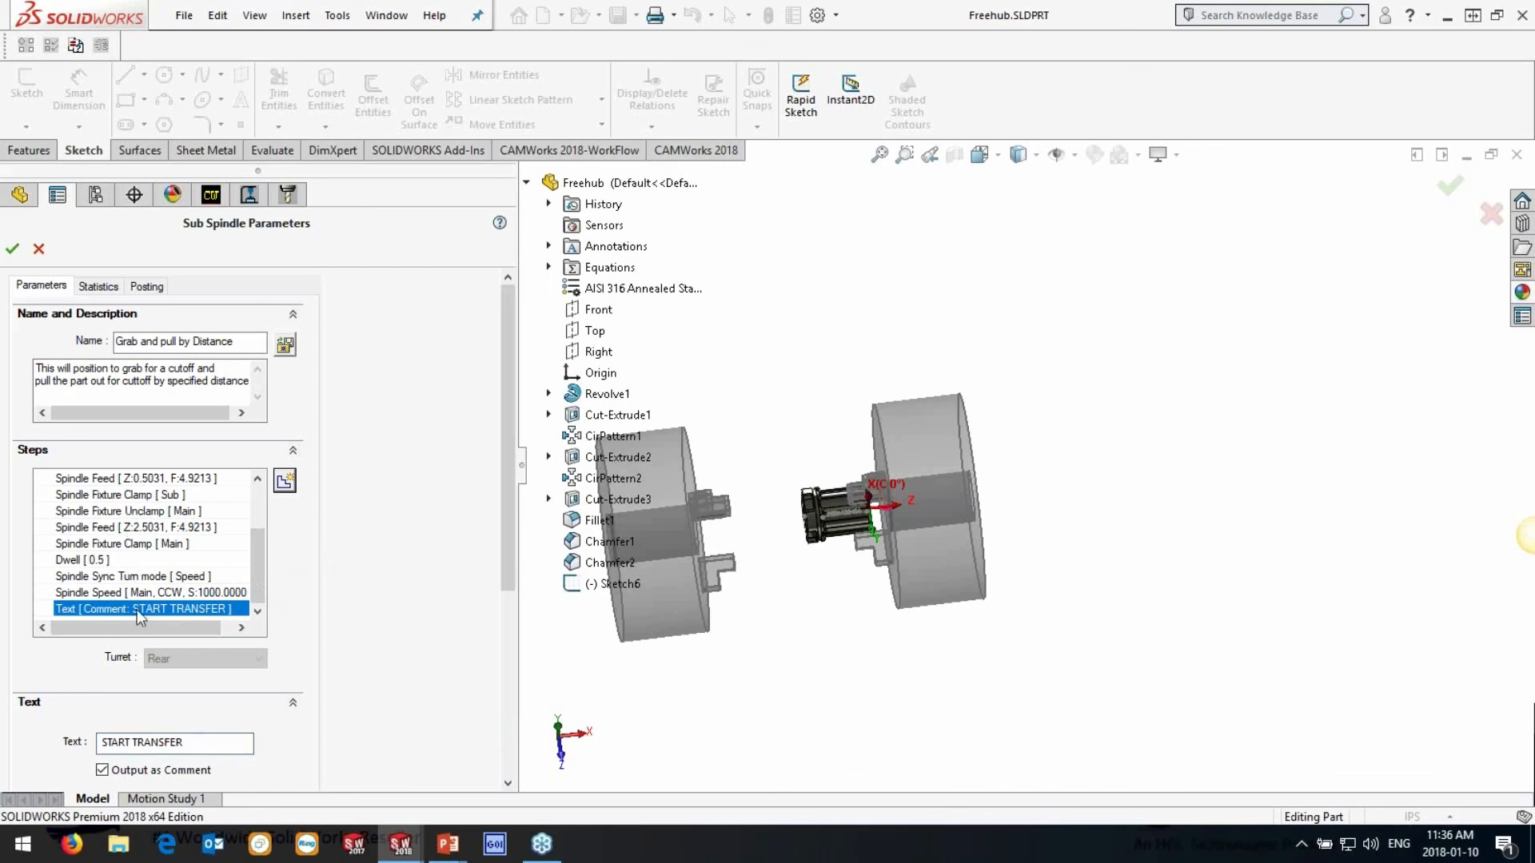
pyautogui.moveTo(140, 618); pyautogui.dragTo(141, 481)
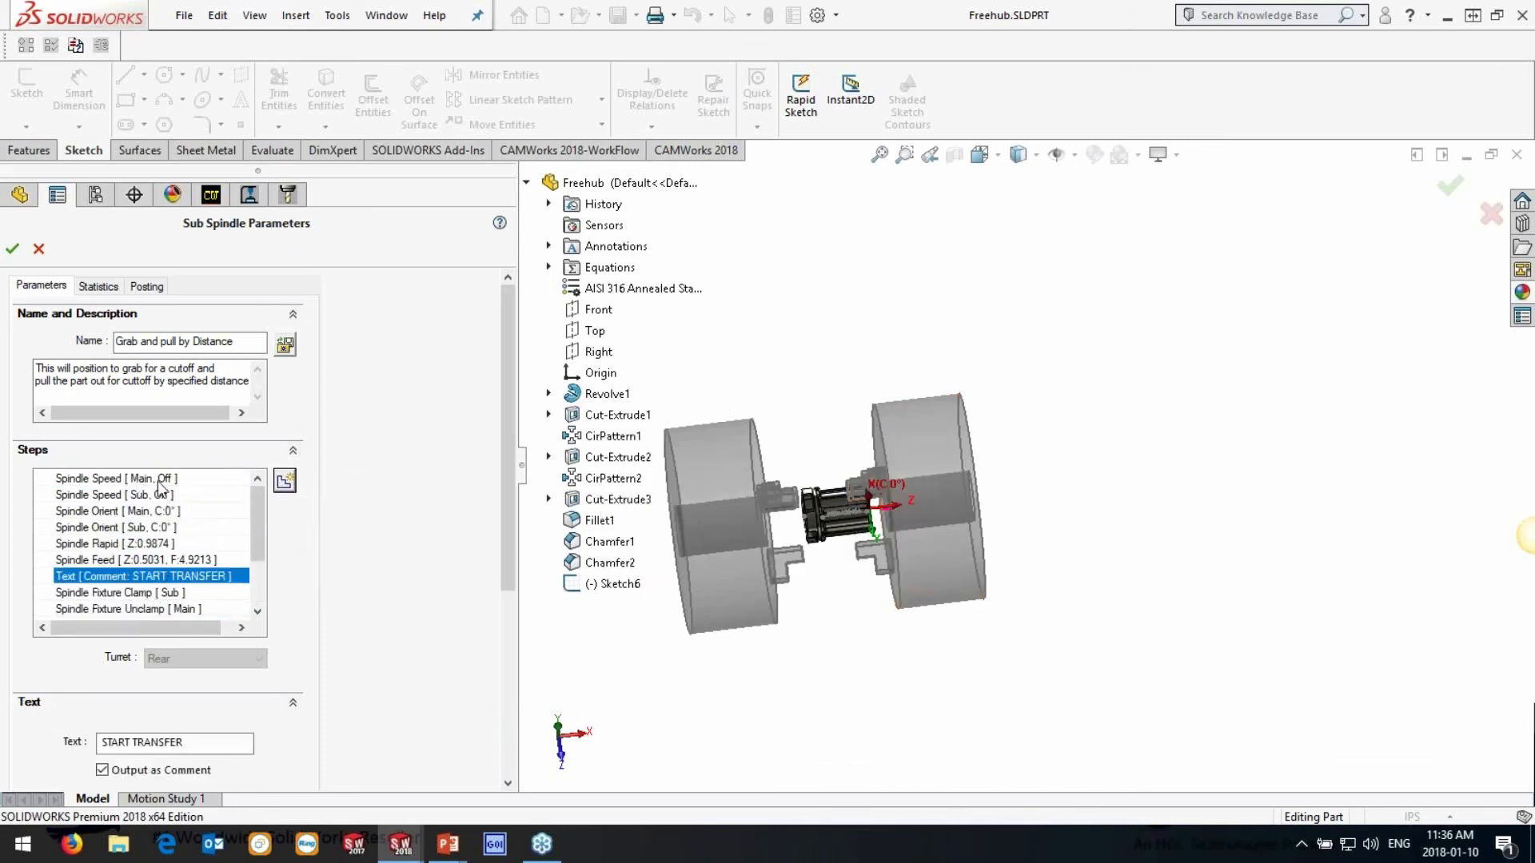
pyautogui.moveTo(158, 576); pyautogui.dragTo(156, 478)
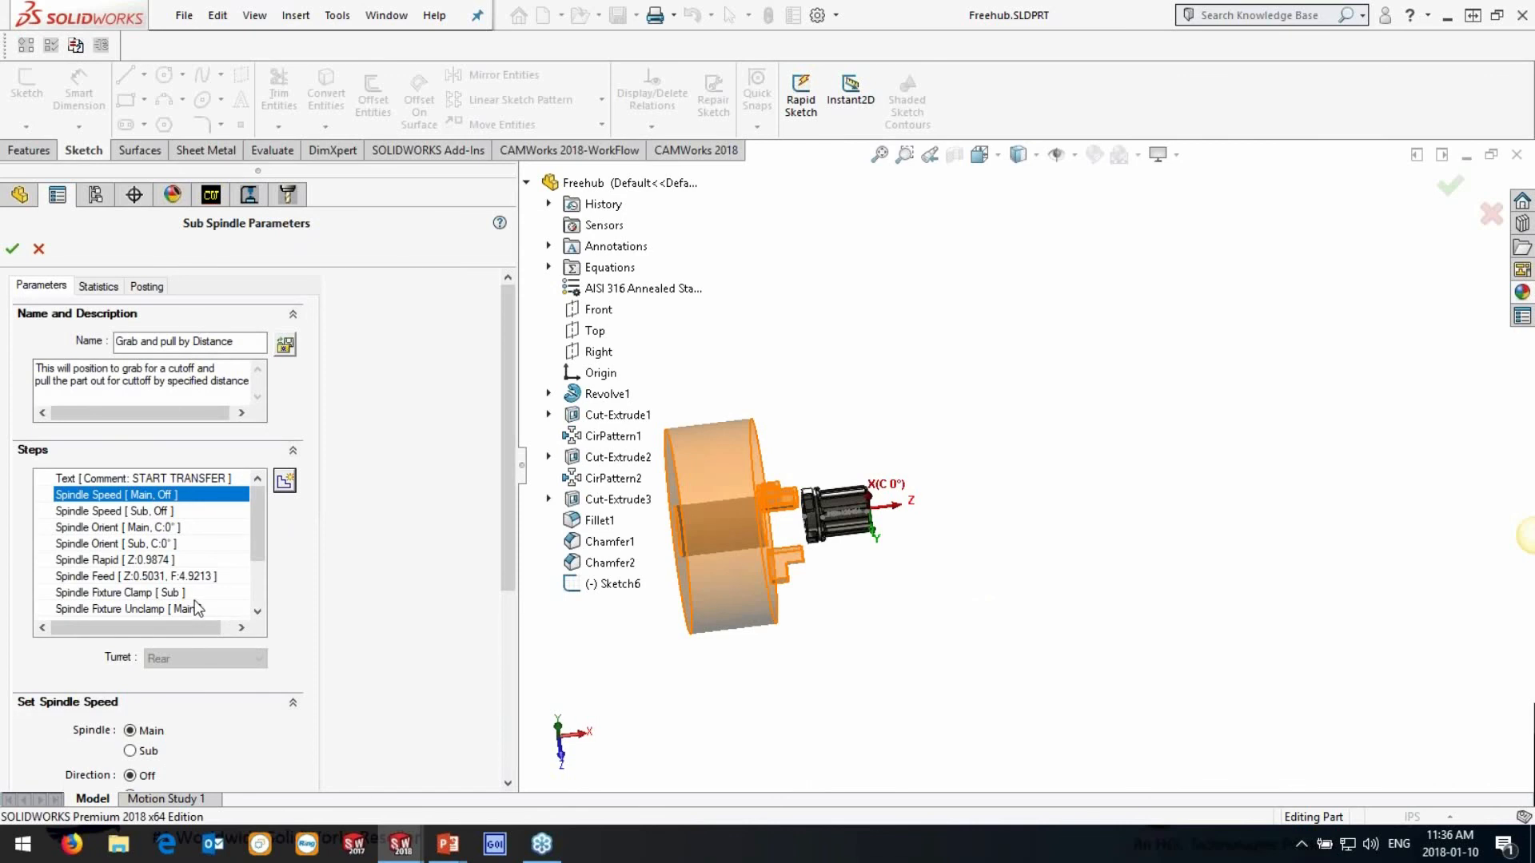
# Insert a Text step after the START TRANSFER comment that outputs M210 as code instead of a comment, and accept the sub spindle parameters
pyautogui.click(148, 478)
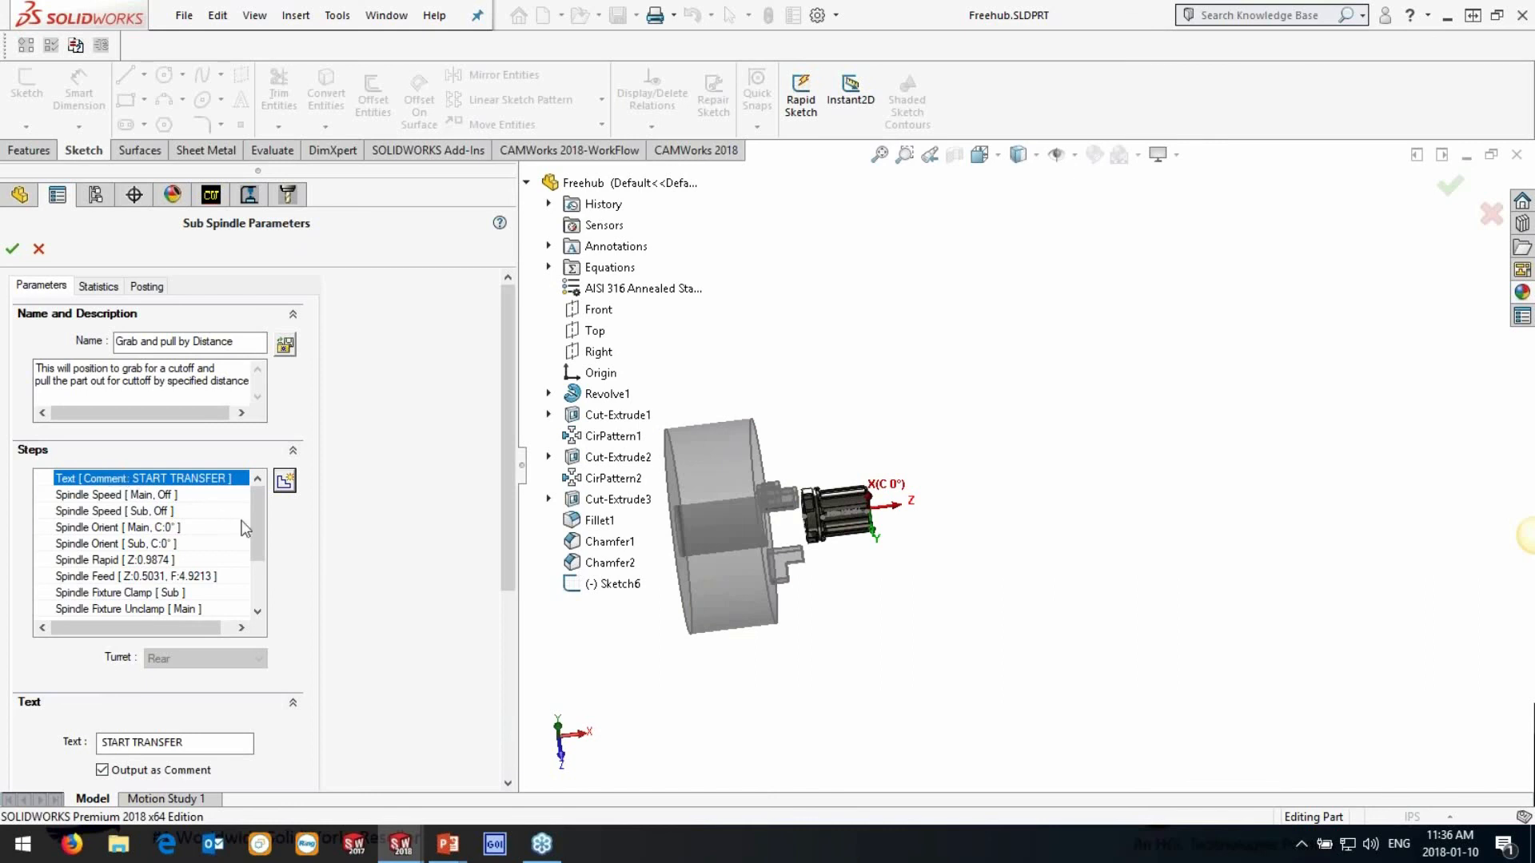
pyautogui.moveTo(257, 536)
pyautogui.mouseDown()
pyautogui.moveTo(258, 552)
pyautogui.moveTo(253, 536)
pyautogui.mouseUp()
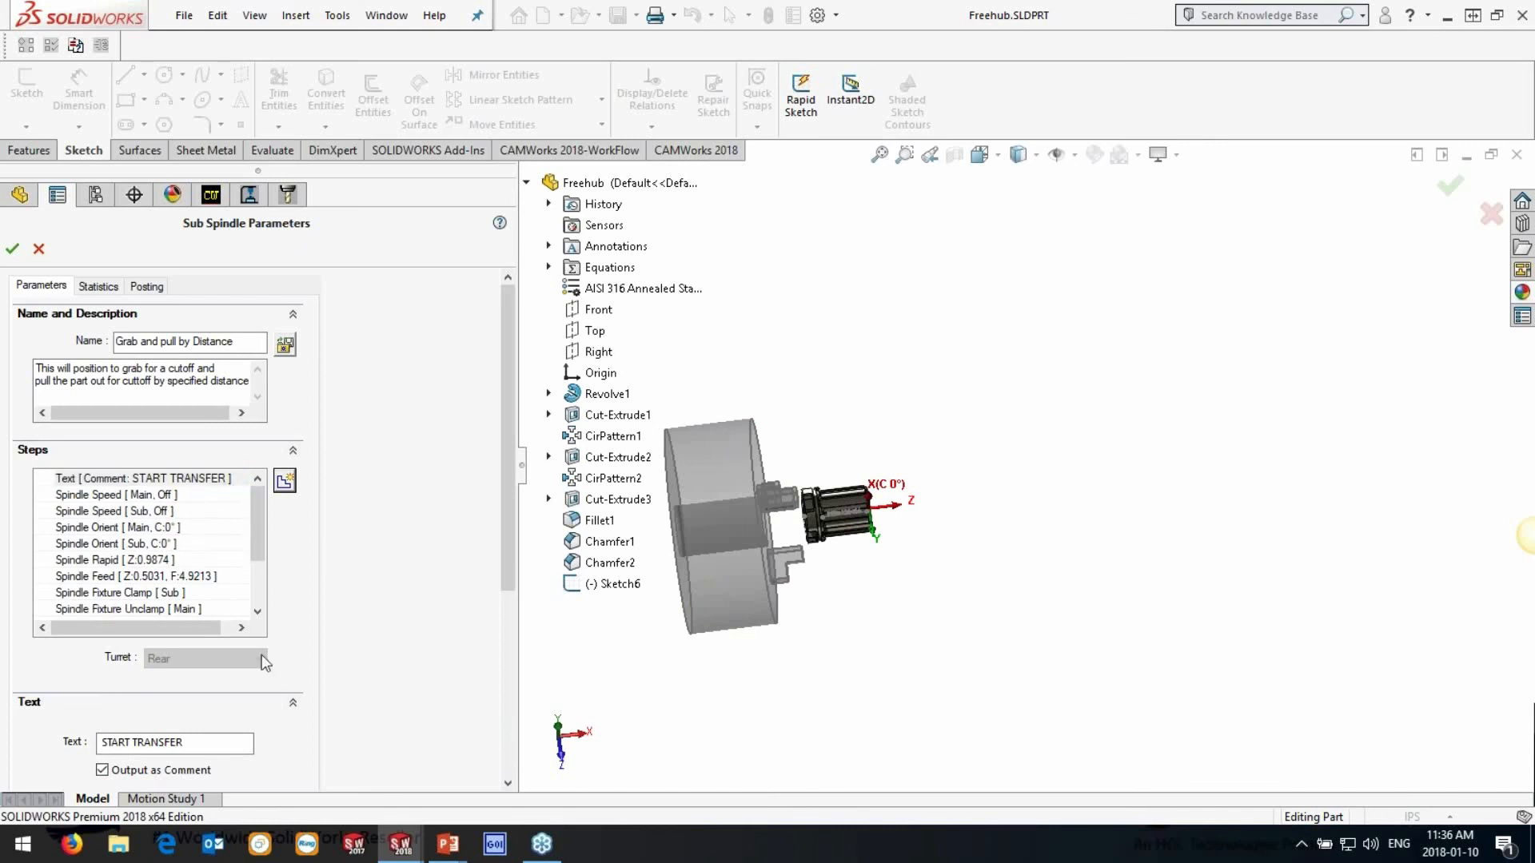
pyautogui.click(285, 480)
pyautogui.click(309, 666)
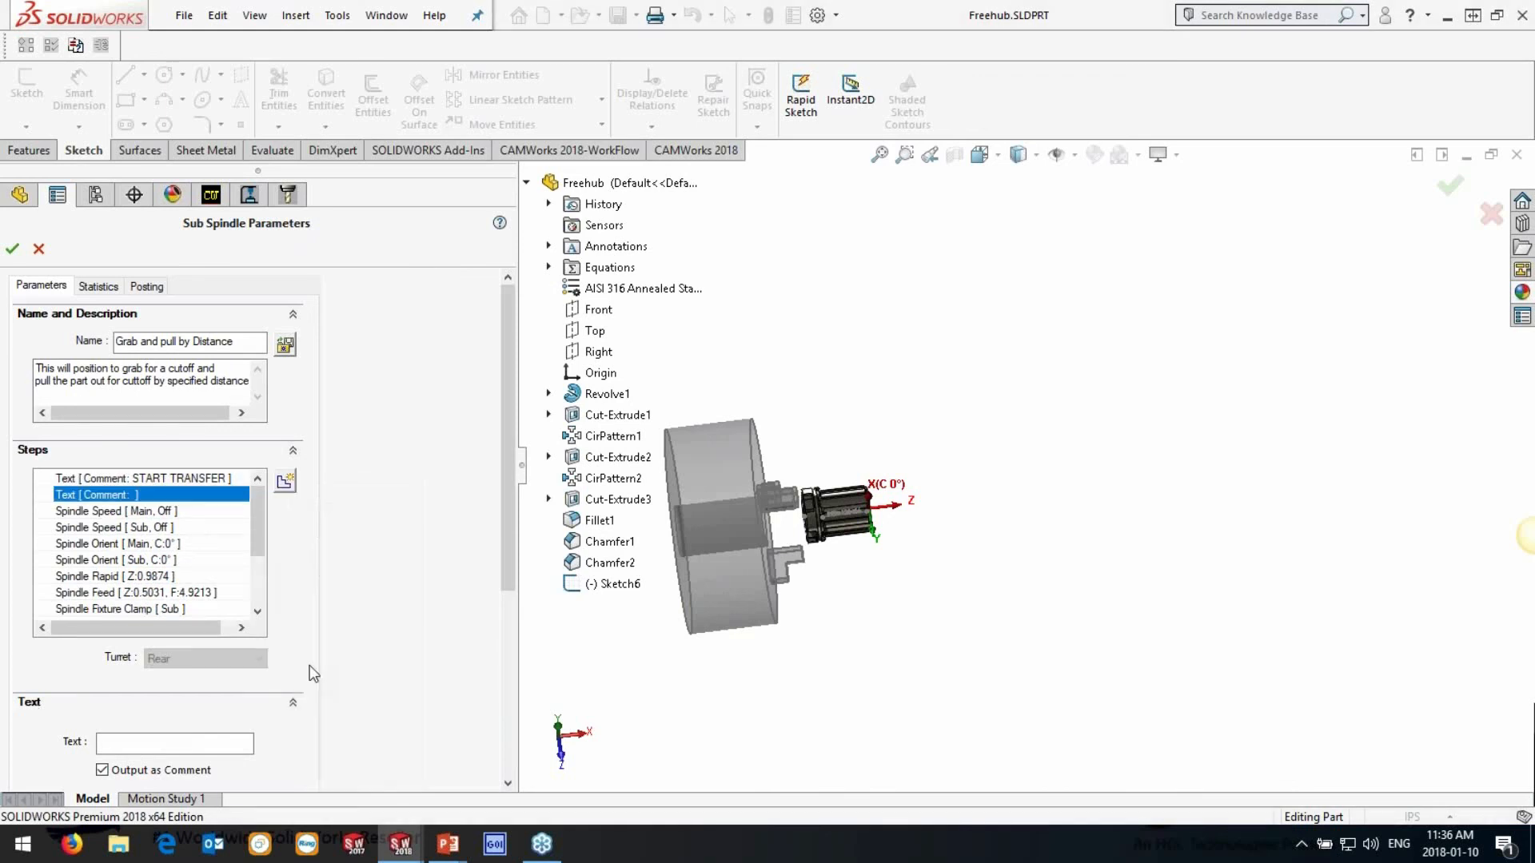
pyautogui.click(103, 770)
pyautogui.click(112, 743)
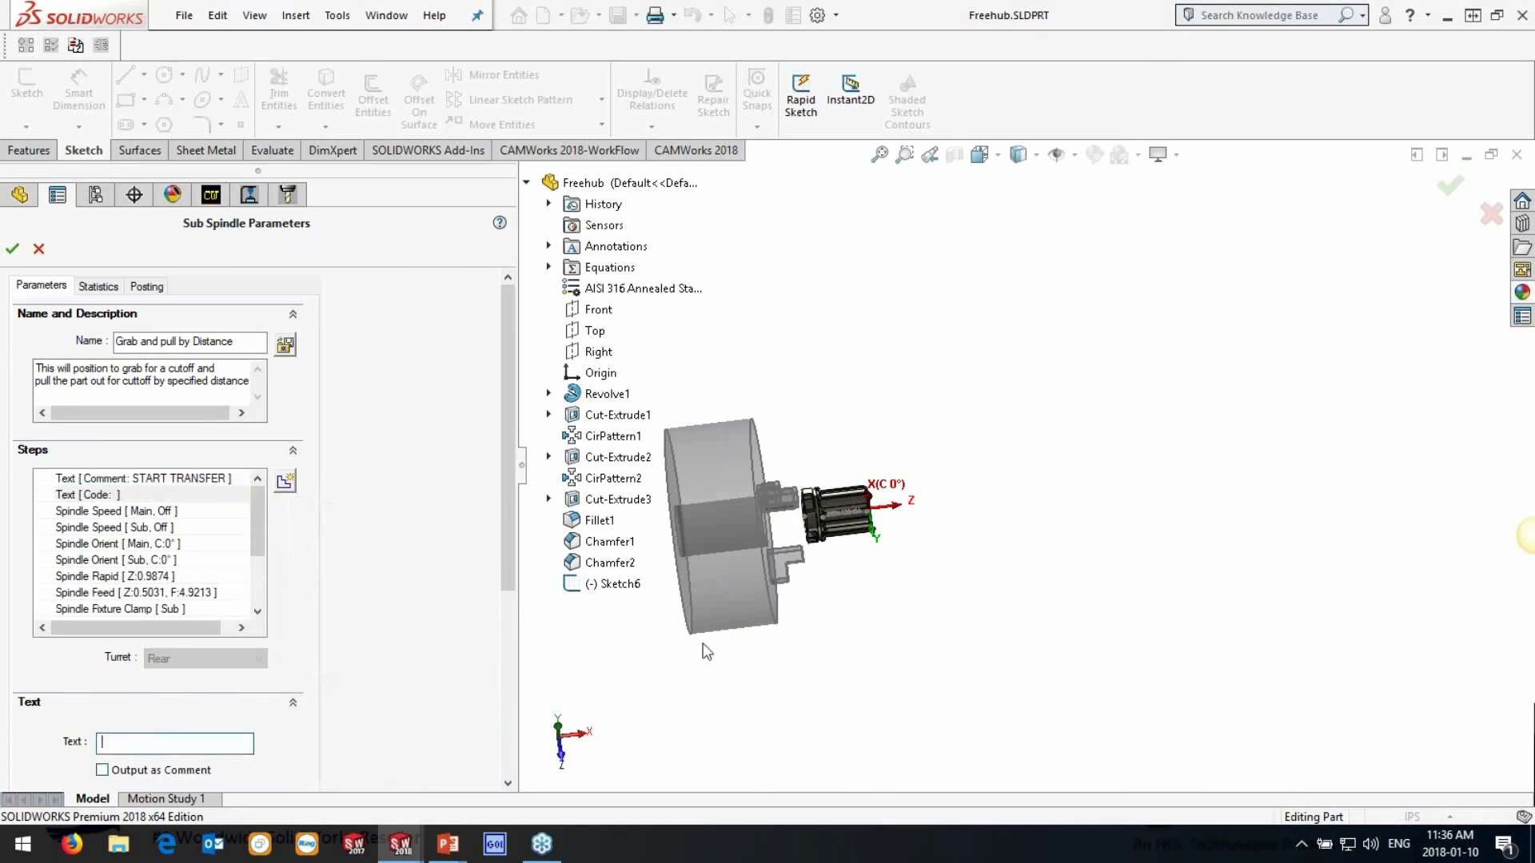
pyautogui.write('M')
pyautogui.write('203')
pyautogui.press('BackSpace')
pyautogui.press('BackSpace')
pyautogui.write('10')
pyautogui.click(126, 497)
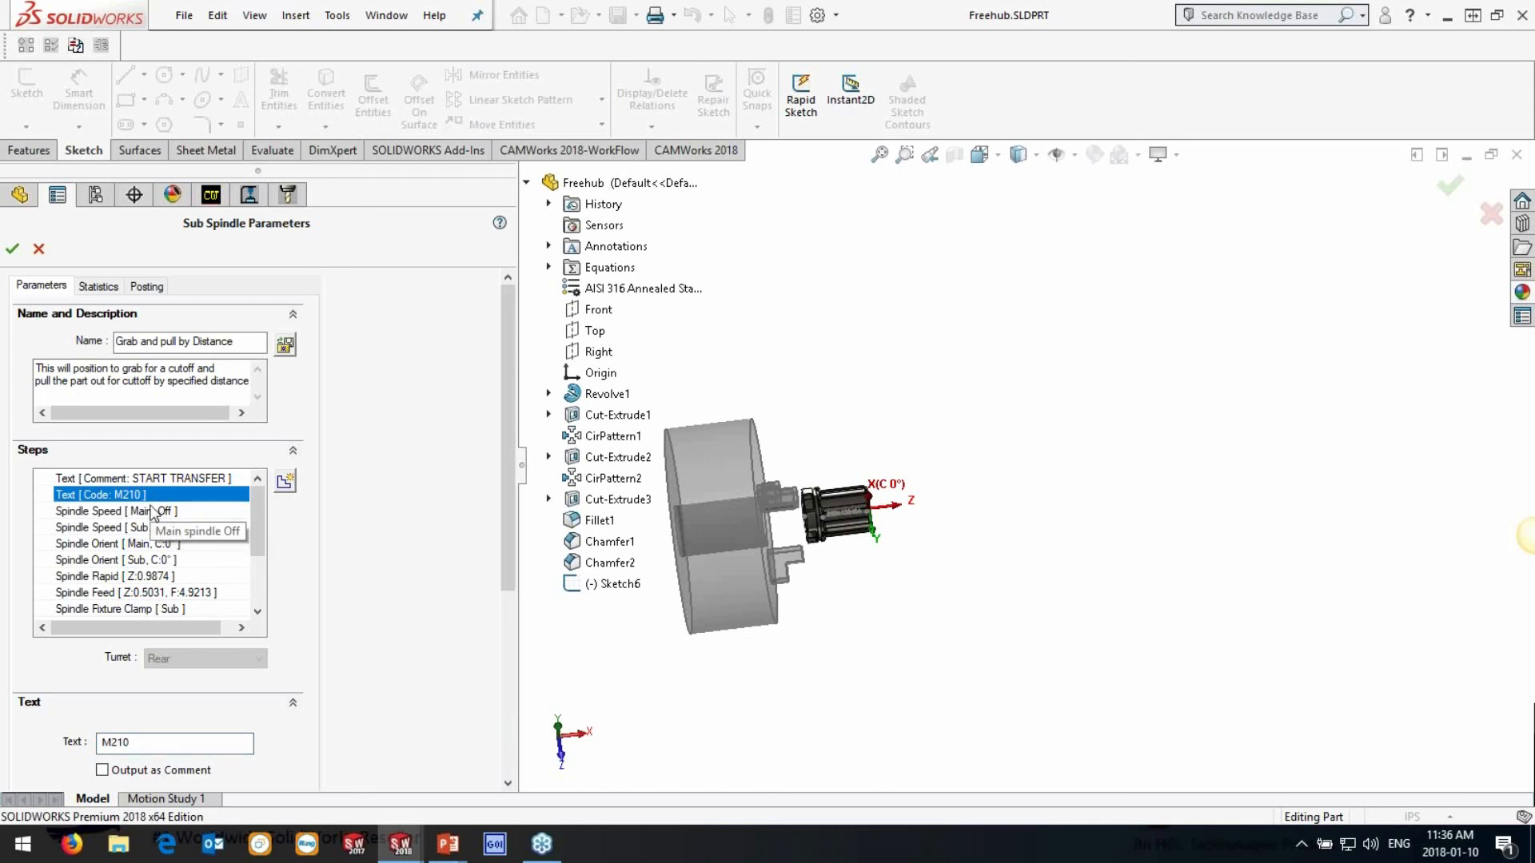
pyautogui.click(12, 248)
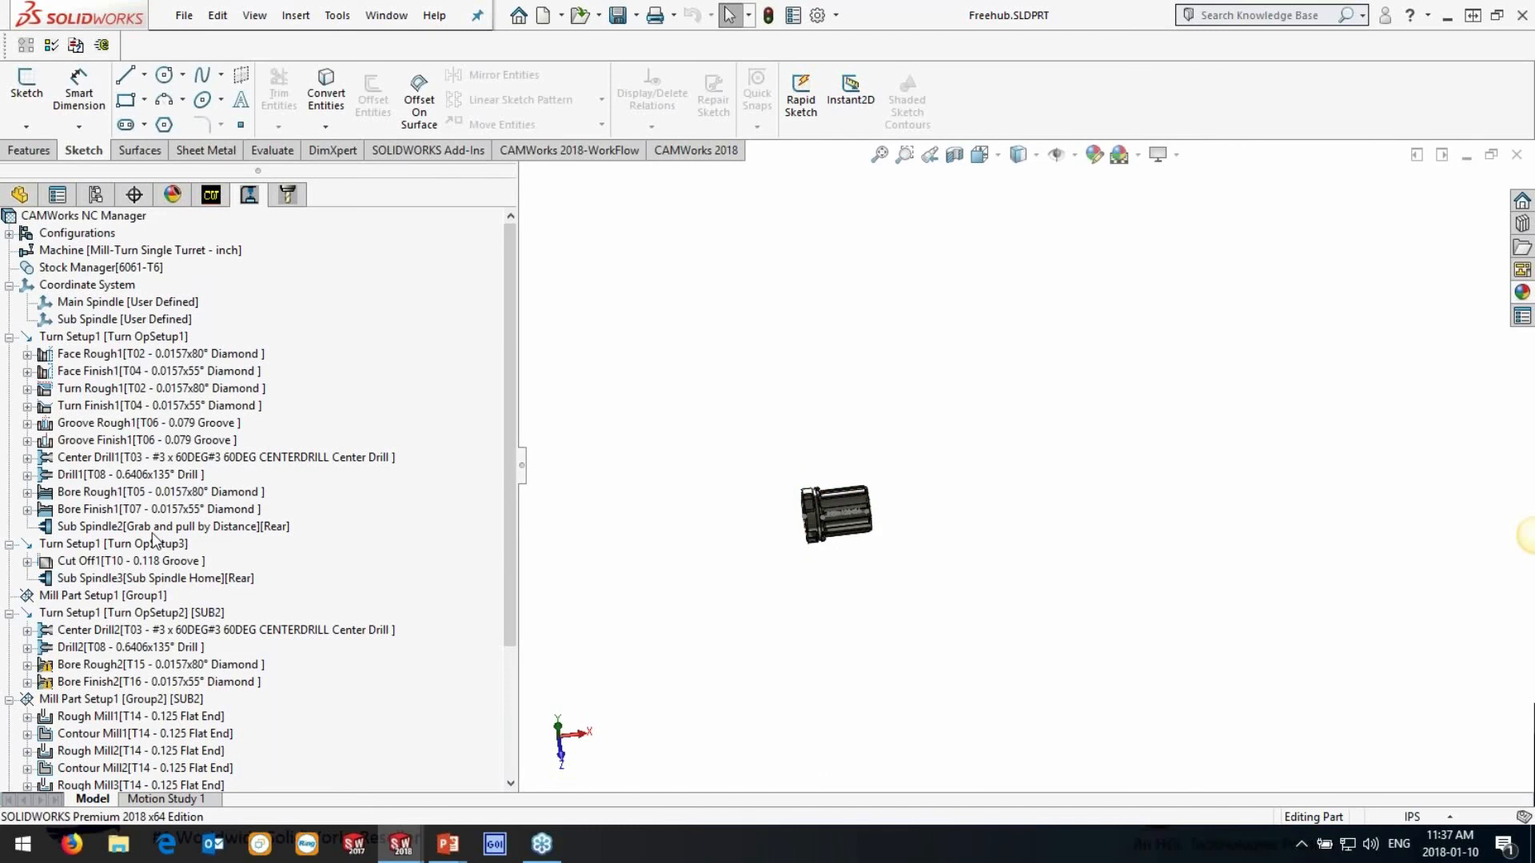
# Switch to the PowerPoint slide show and advance to the Upcoming Webinars slide
pyautogui.moveTo(446, 842)
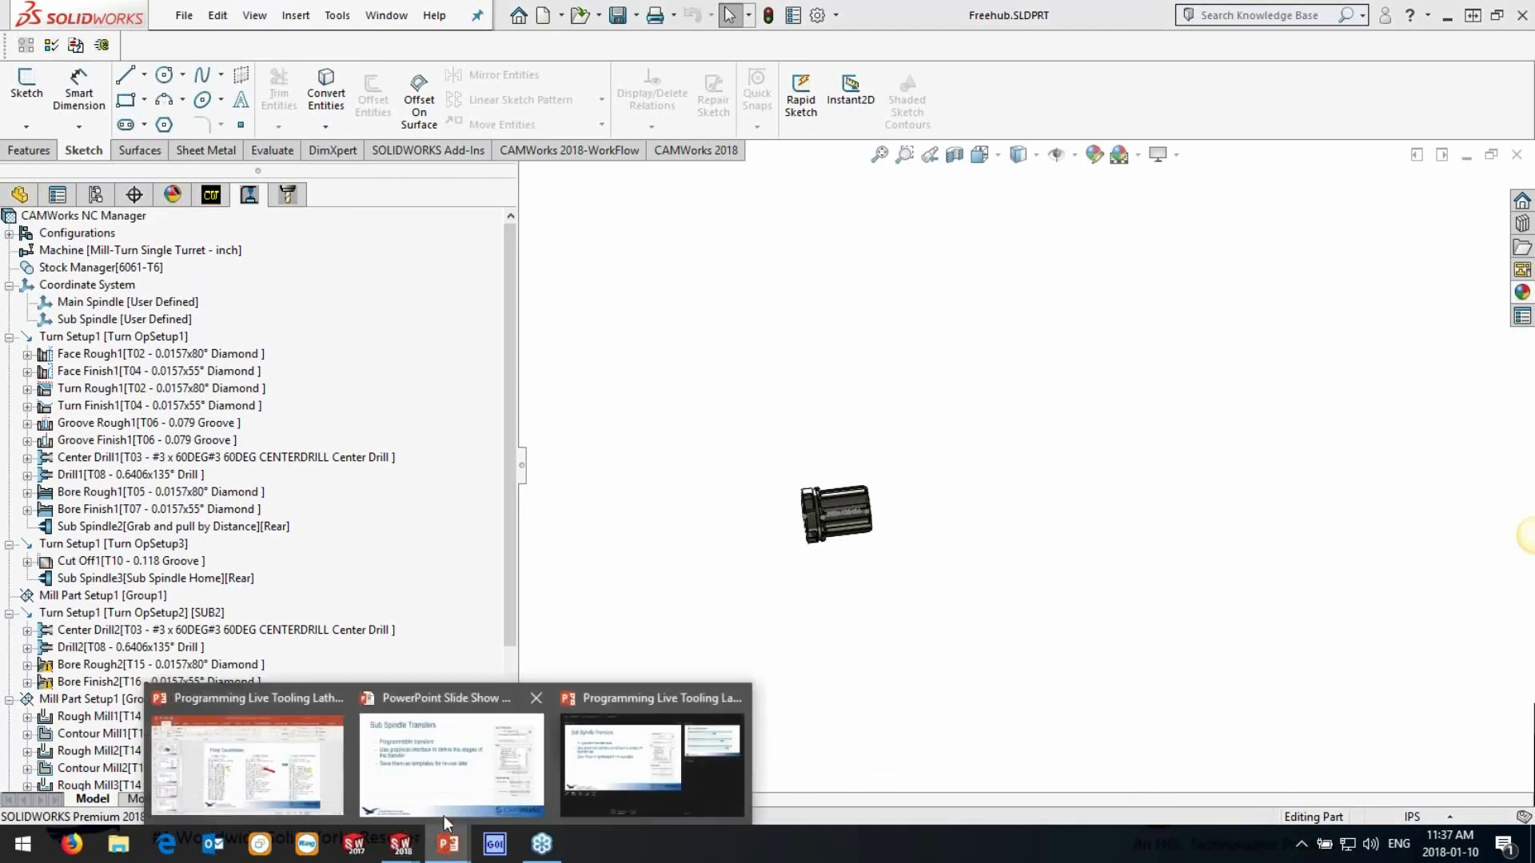
pyautogui.click(447, 804)
pyautogui.click(522, 416)
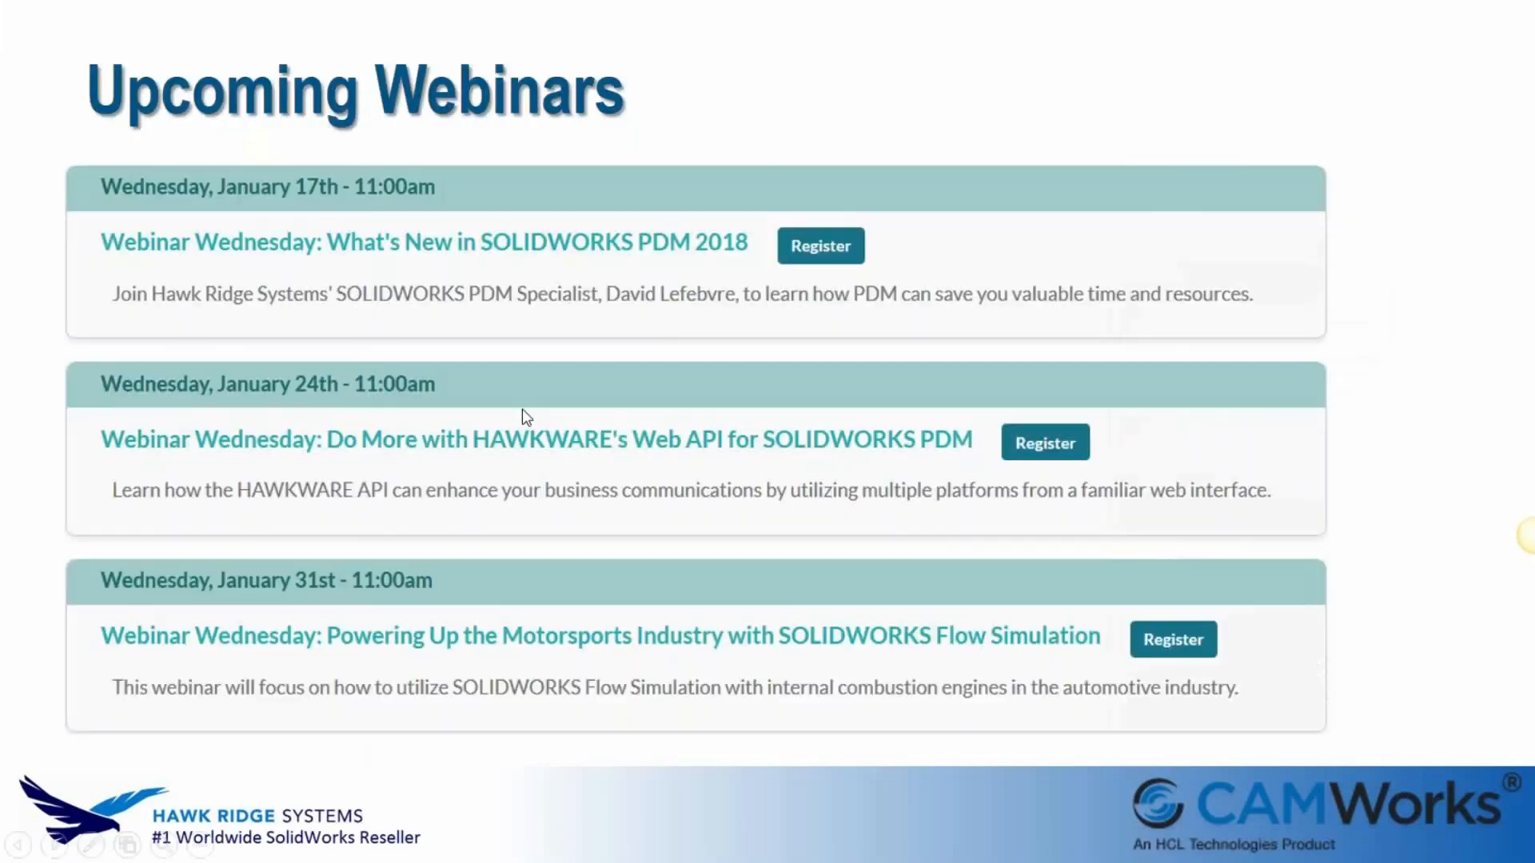